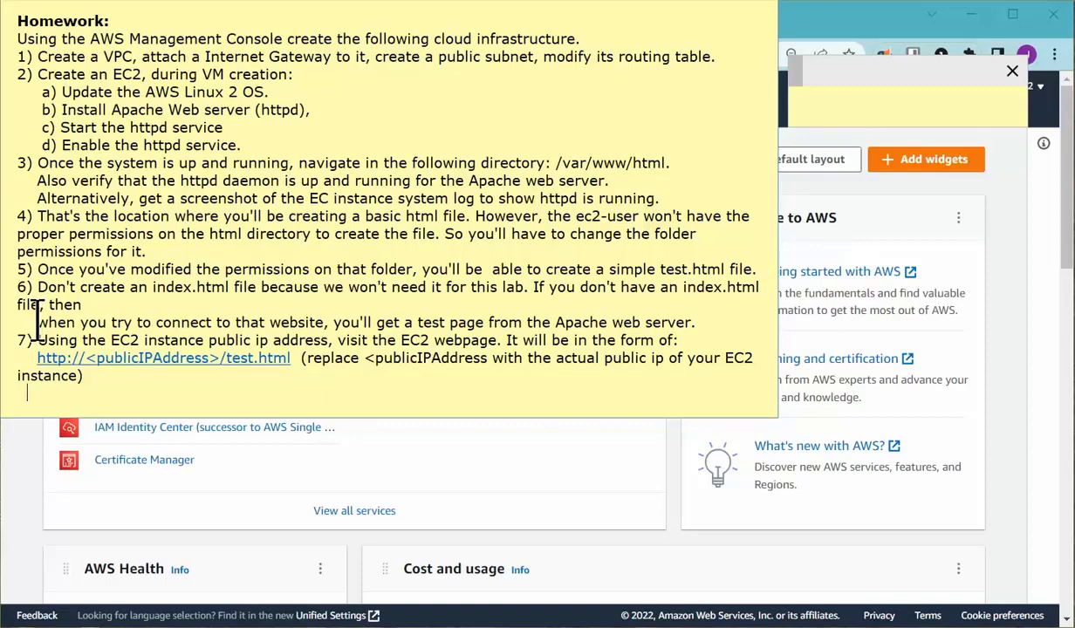
# Join the broken line in item 6 of the homework note so it reads "then when you try to connect", and nudge the note upward
pyautogui.click(37, 323)
pyautogui.press('BackSpace')
pyautogui.press('BackSpace')
pyautogui.press('BackSpace')
pyautogui.press('BackSpace')
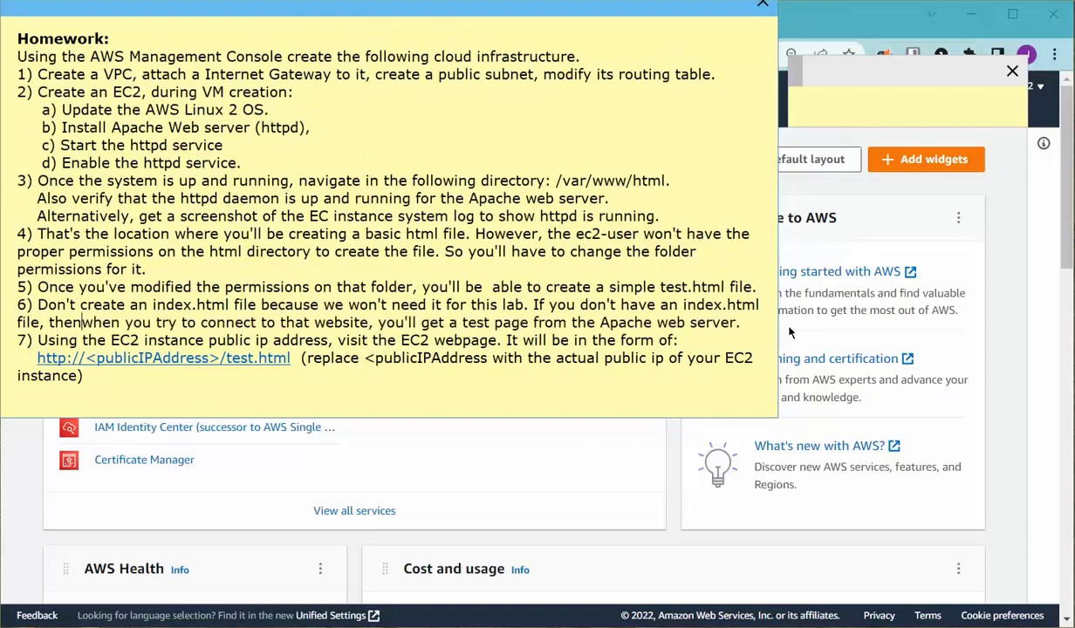
pyautogui.press('BackSpace')
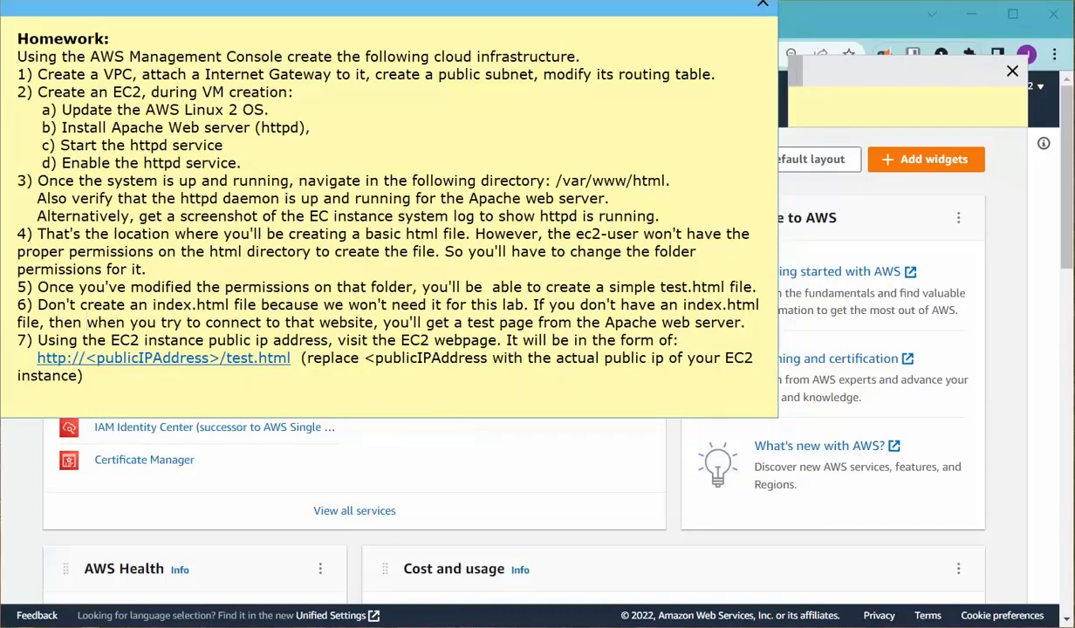
pyautogui.moveTo(264, 5); pyautogui.dragTo(262, 0)
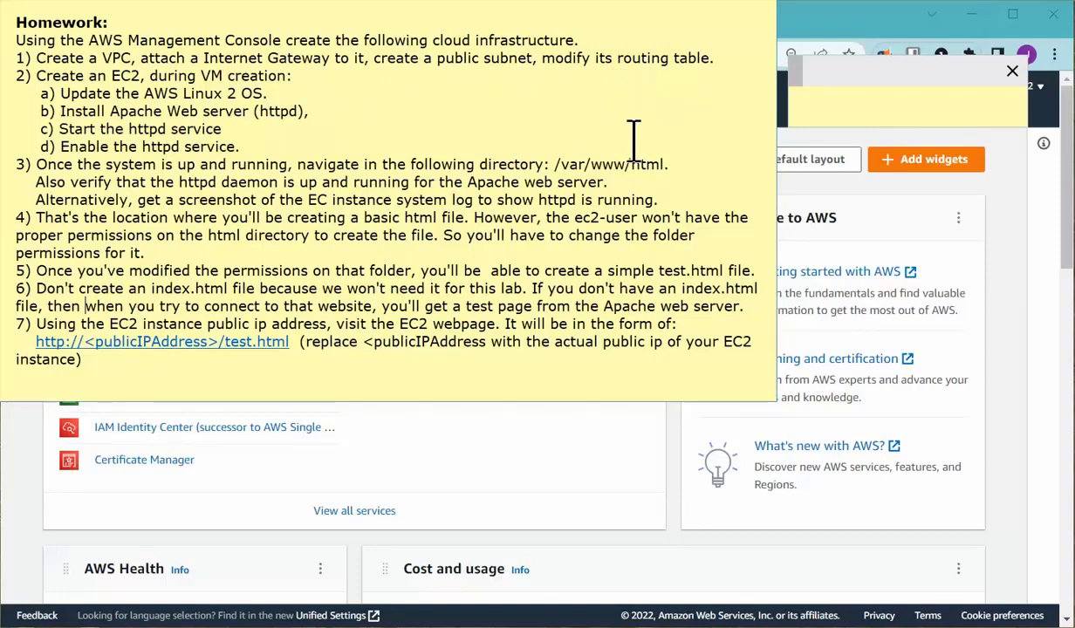
# Switch to the AWS console in the browser, find the VPC service by searching "vpc", and open its VPC creation form
pyautogui.click(855, 24)
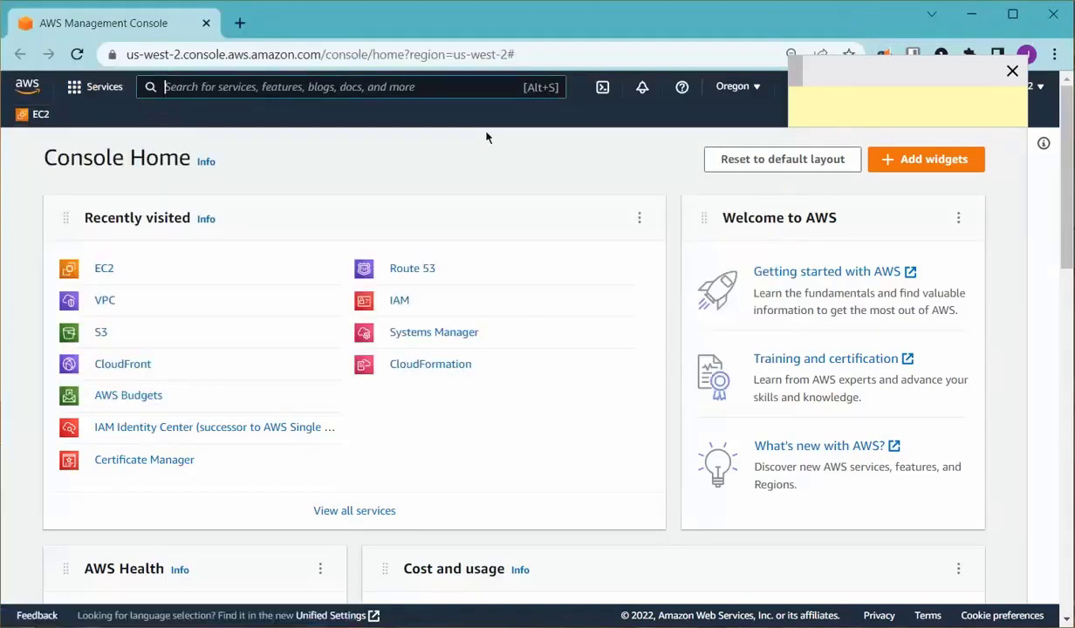
pyautogui.write('v')
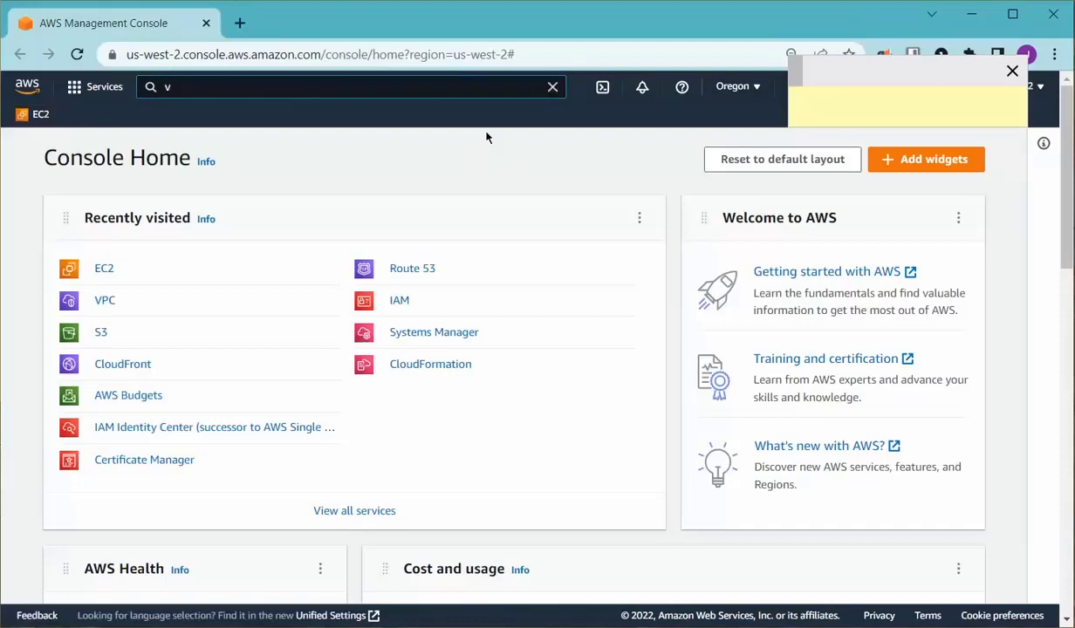
pyautogui.write('pc')
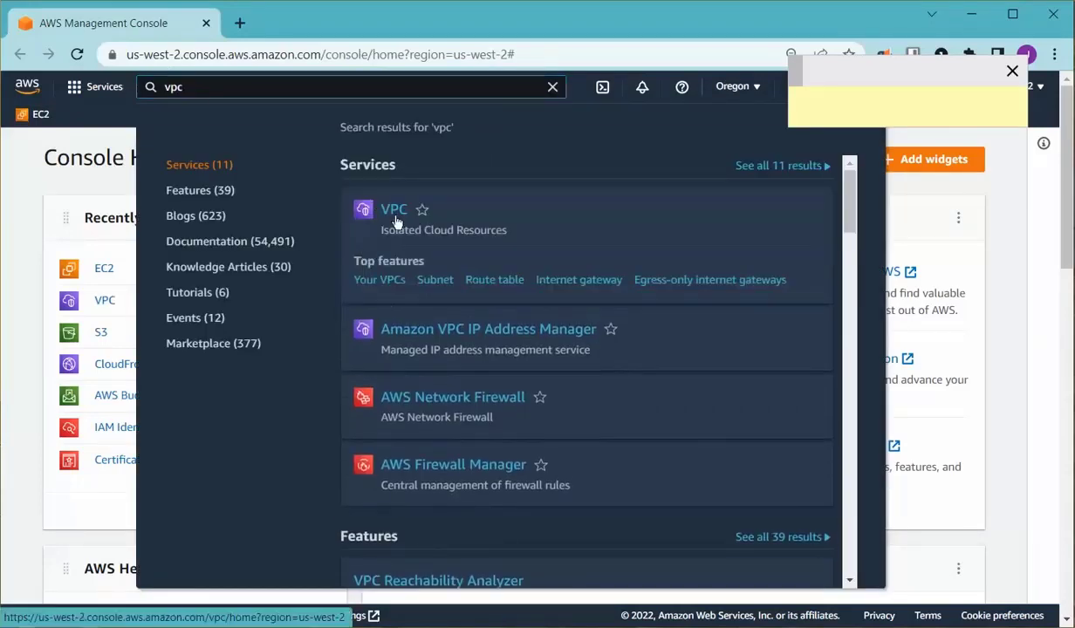
pyautogui.click(395, 218)
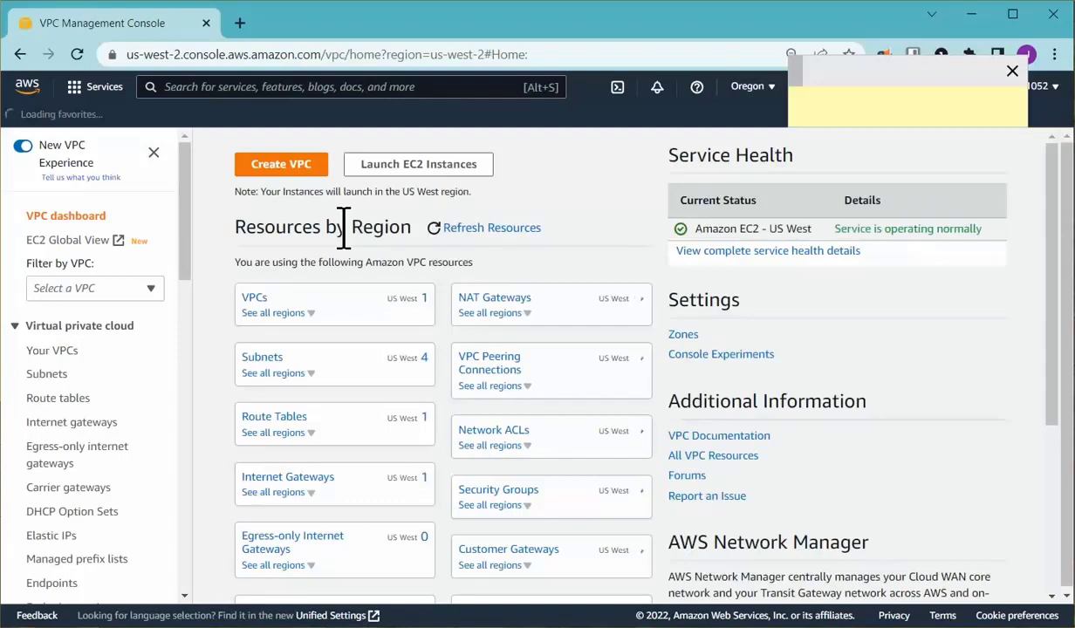
pyautogui.click(293, 166)
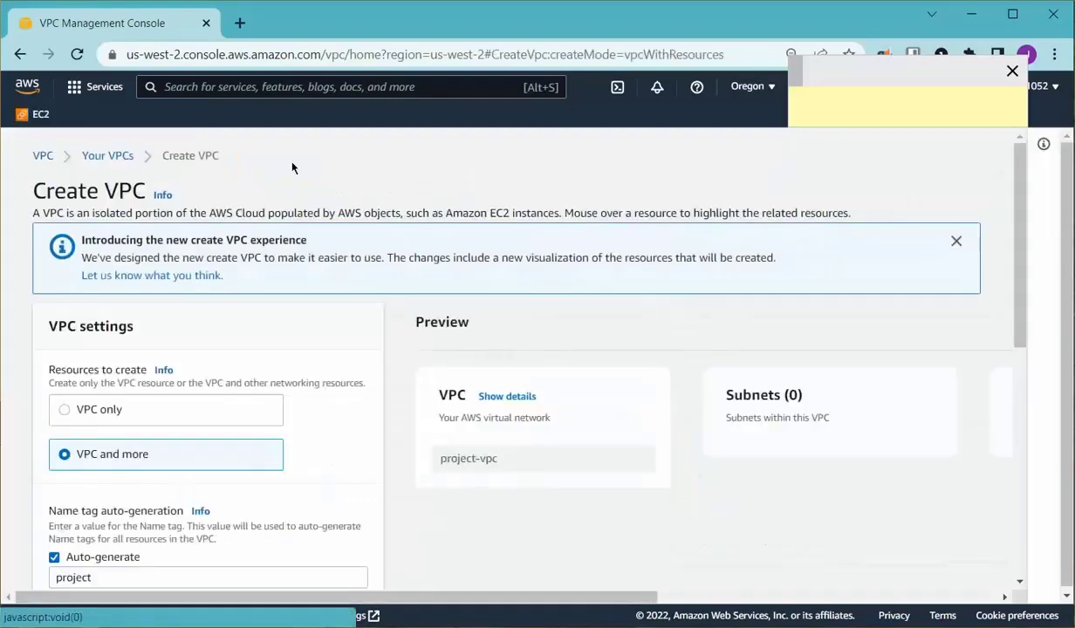
# Keep VPC and more as the resources to create and set the auto-generated name tag to homework
pyautogui.scroll(-1, 304, 410)
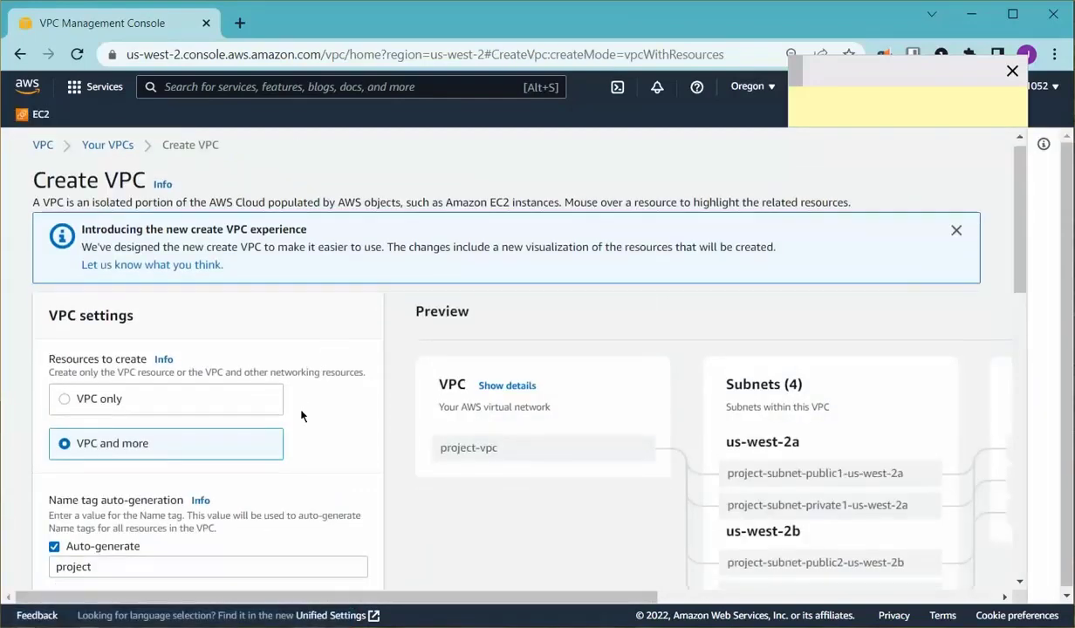
pyautogui.click(65, 328)
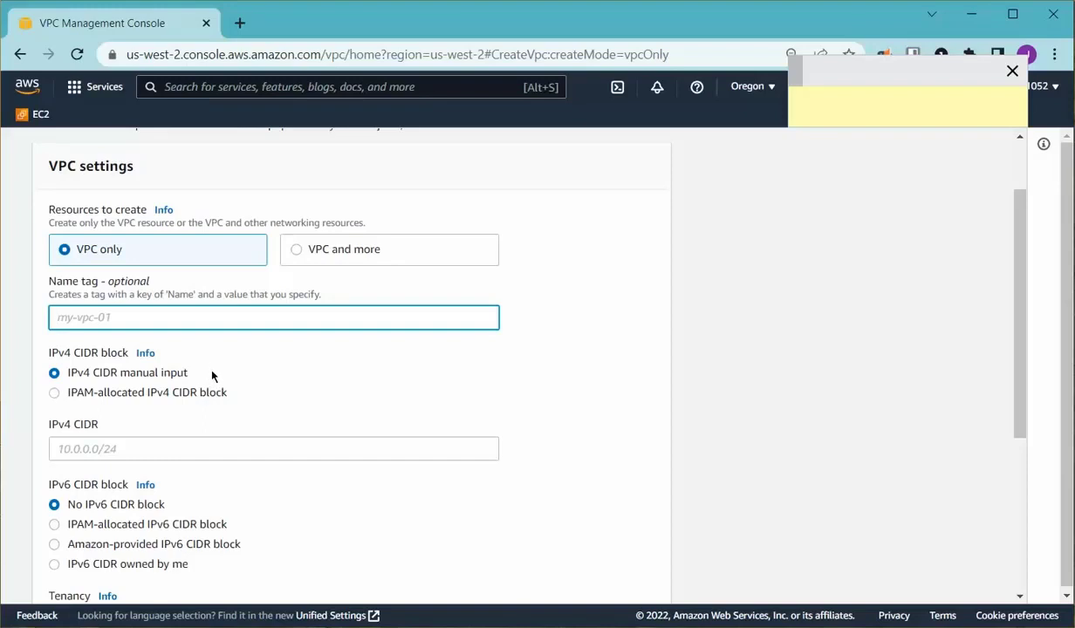
pyautogui.click(293, 251)
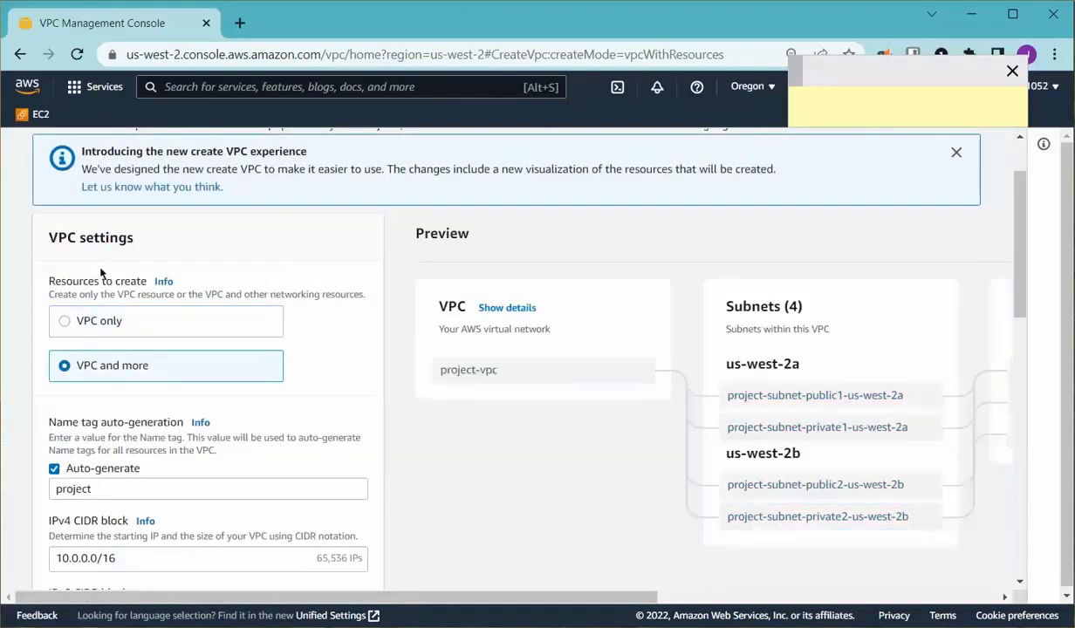
pyautogui.moveTo(94, 489); pyautogui.dragTo(34, 482)
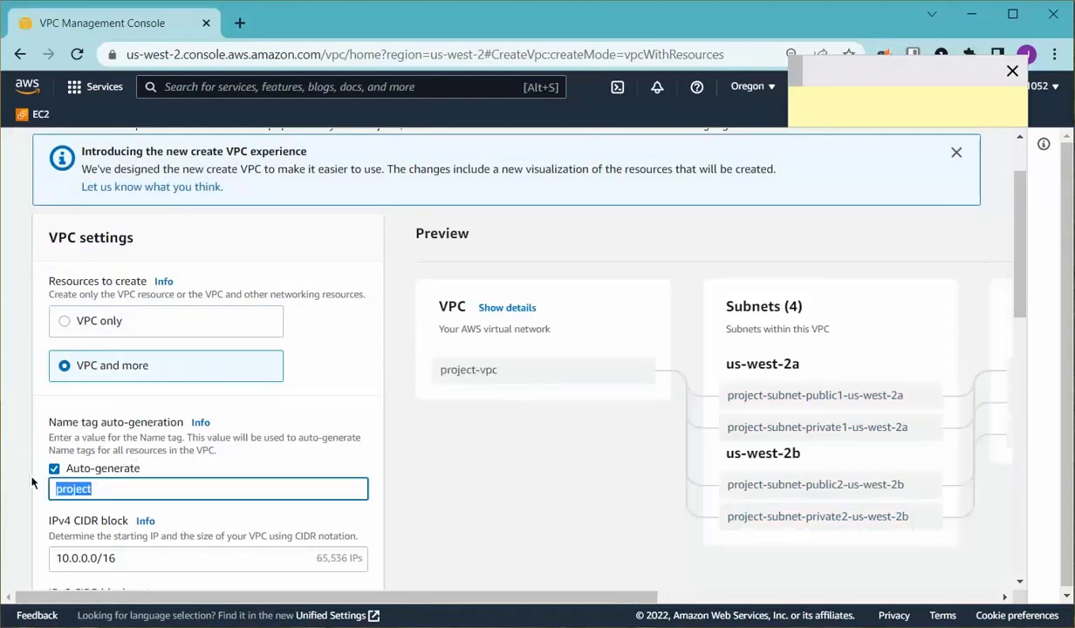
pyautogui.write('homework')
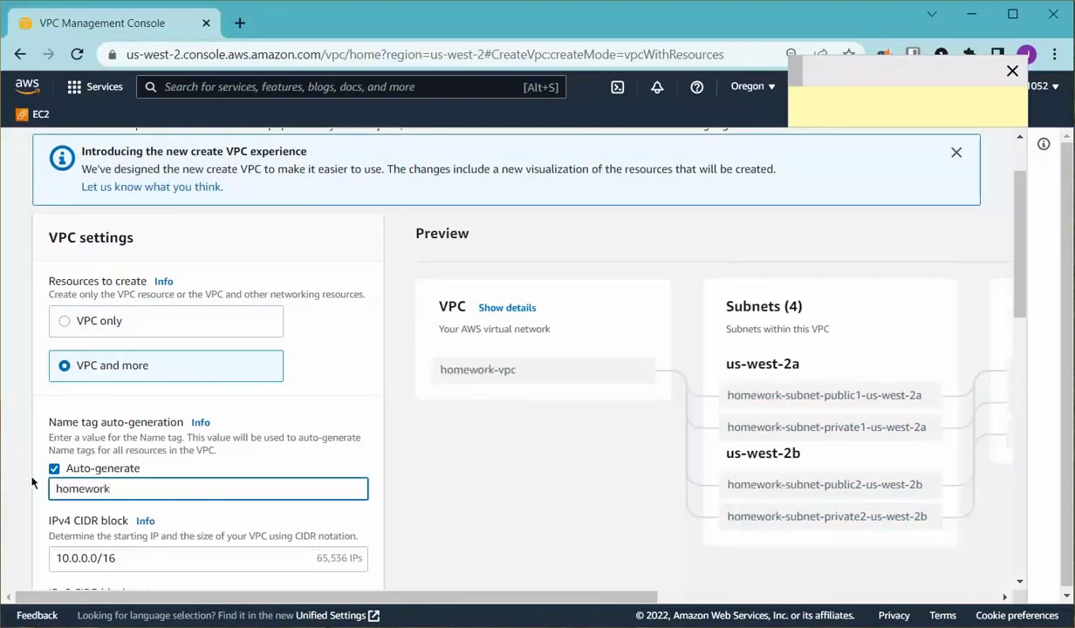
# Limit the VPC to 1 Availability Zone and 0 private subnets
pyautogui.scroll(-1, 628, 483)
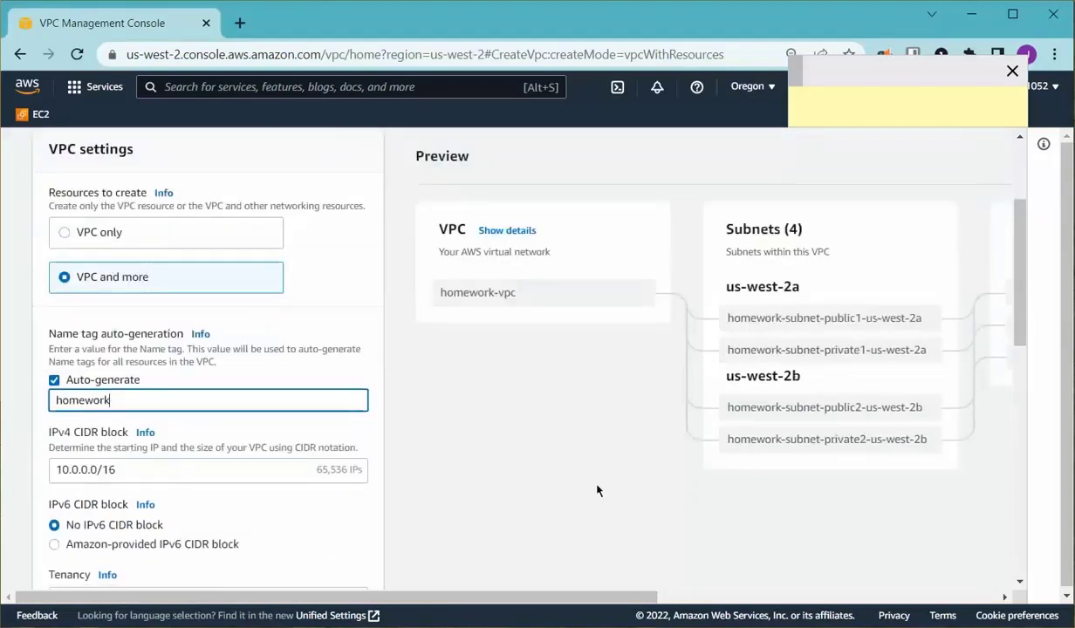
pyautogui.scroll(-1, 597, 490)
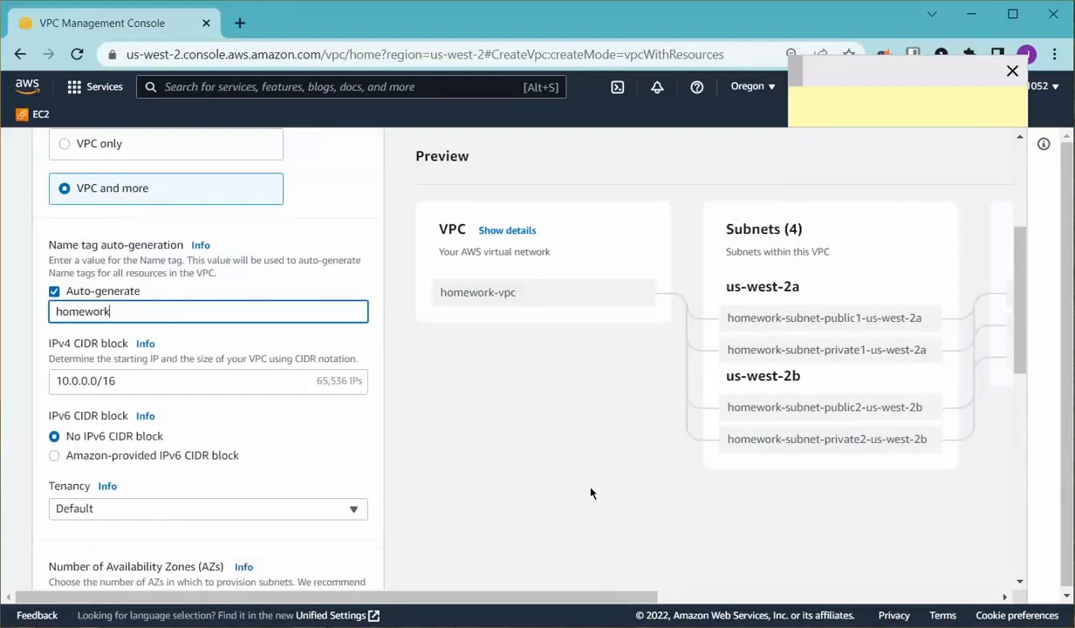
pyautogui.scroll(-1, 543, 494)
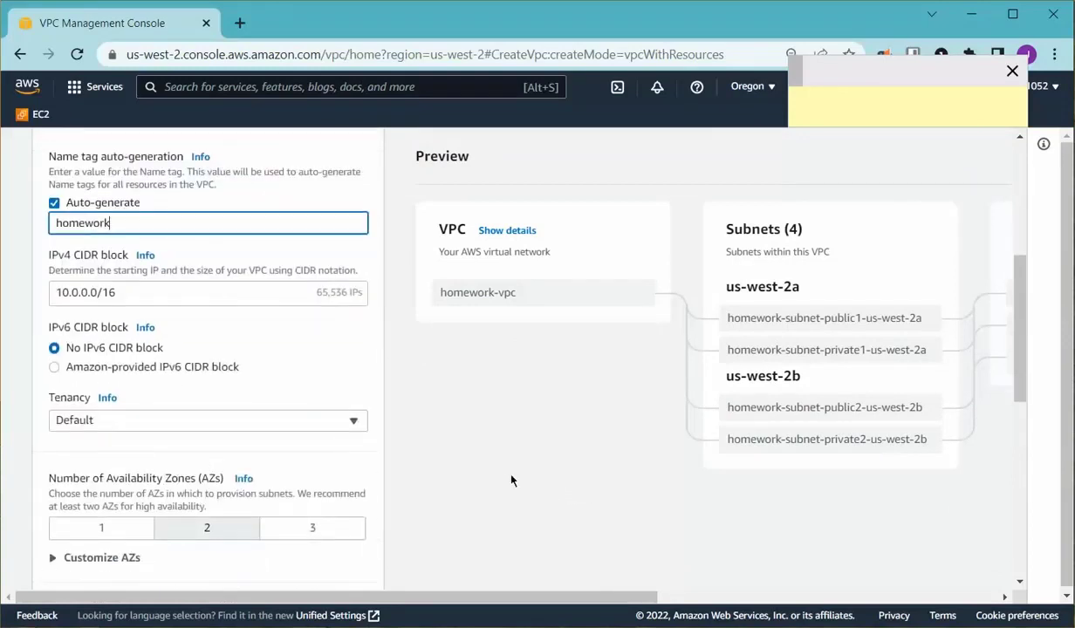
pyautogui.scroll(-1, 511, 480)
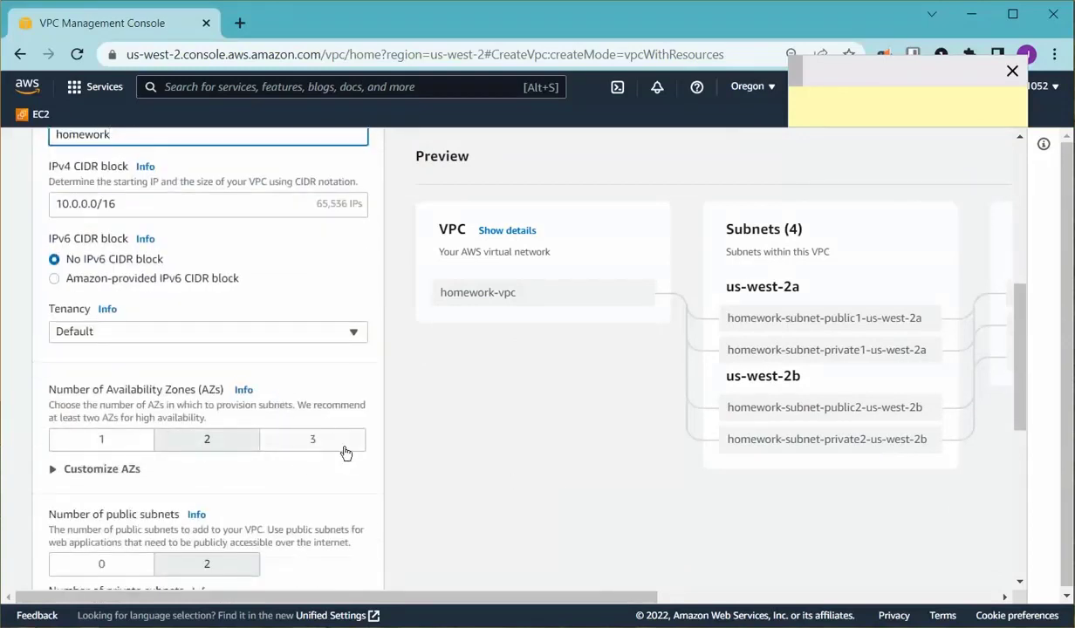
pyautogui.click(78, 443)
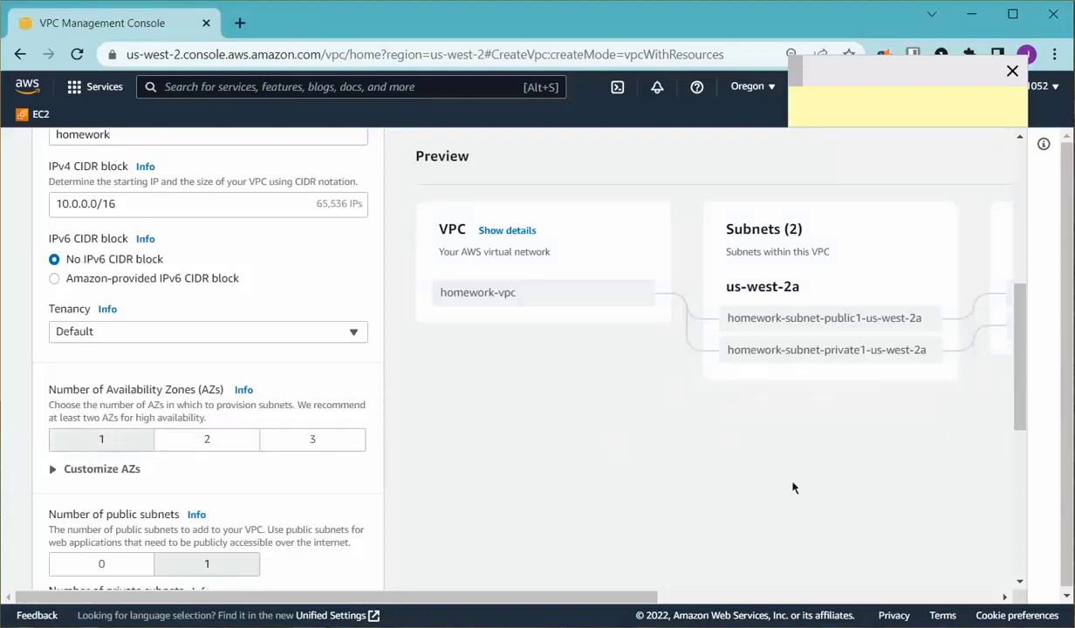
pyautogui.scroll(-2, 336, 485)
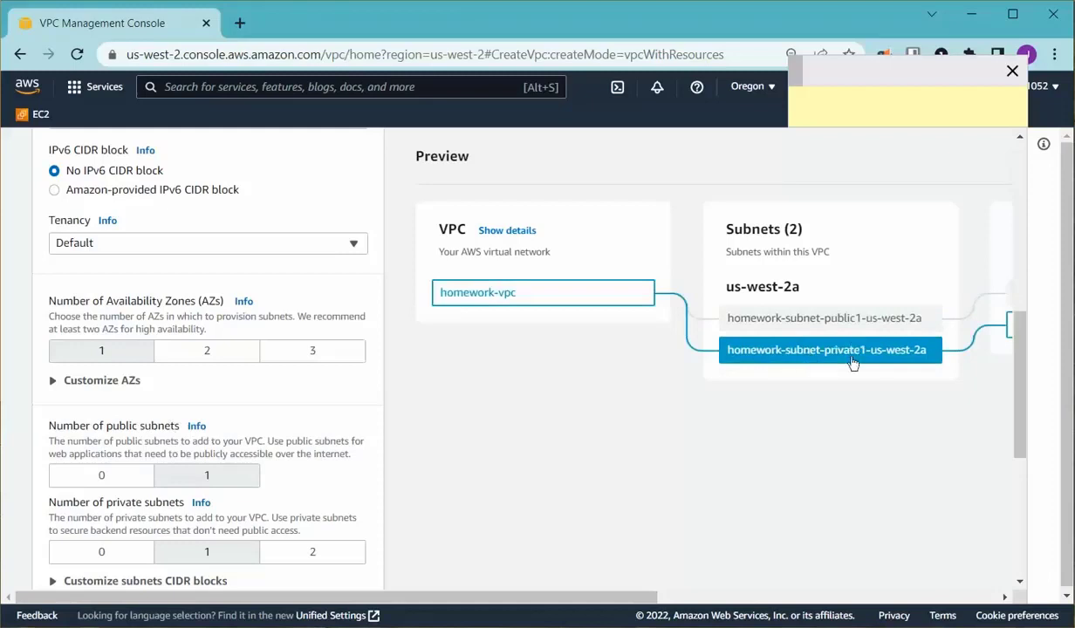
pyautogui.click(98, 553)
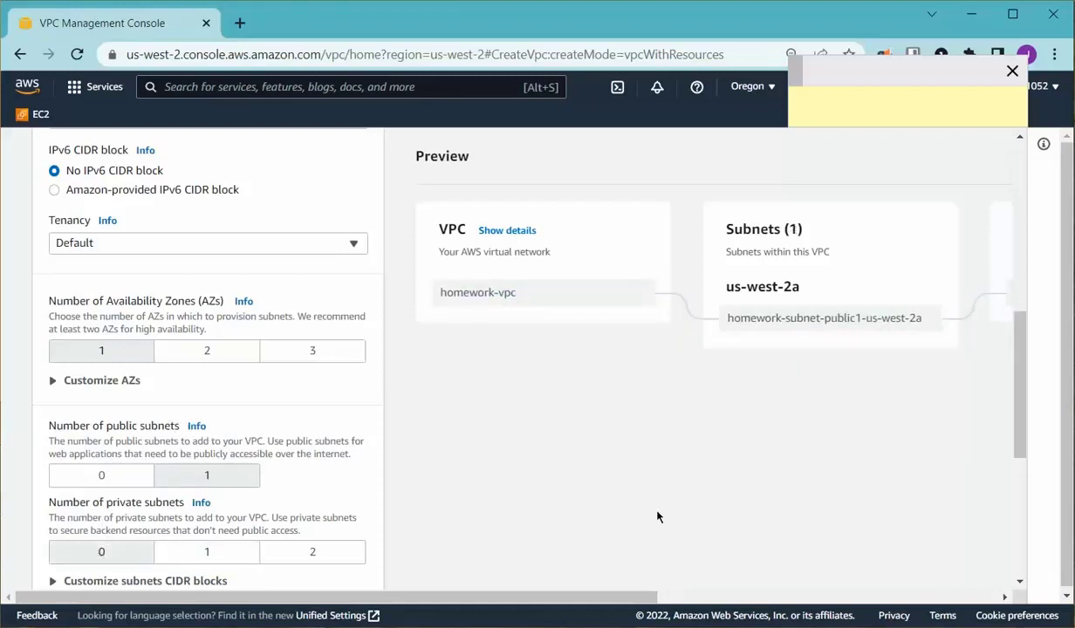
# Set both the NAT gateways and the VPC endpoints to None
pyautogui.scroll(-3, 658, 517)
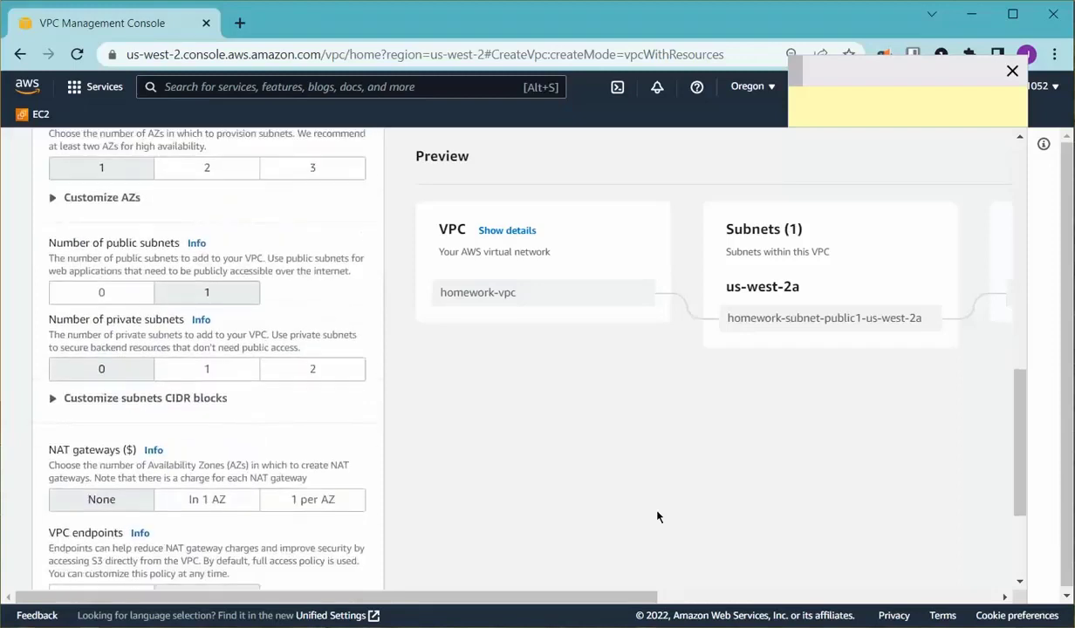
pyautogui.click(99, 416)
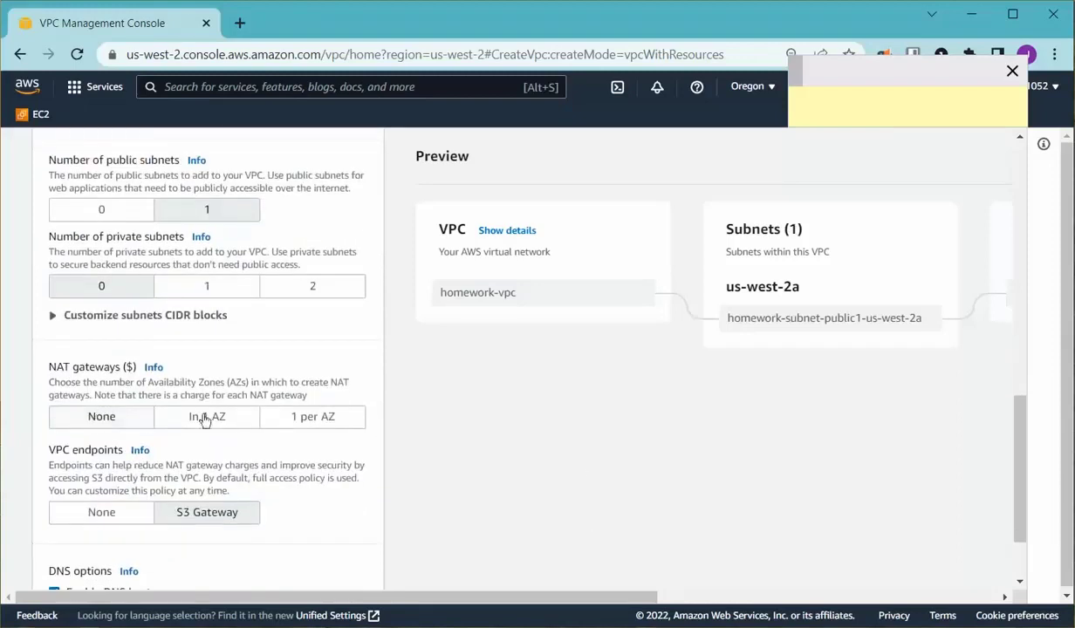
pyautogui.click(103, 517)
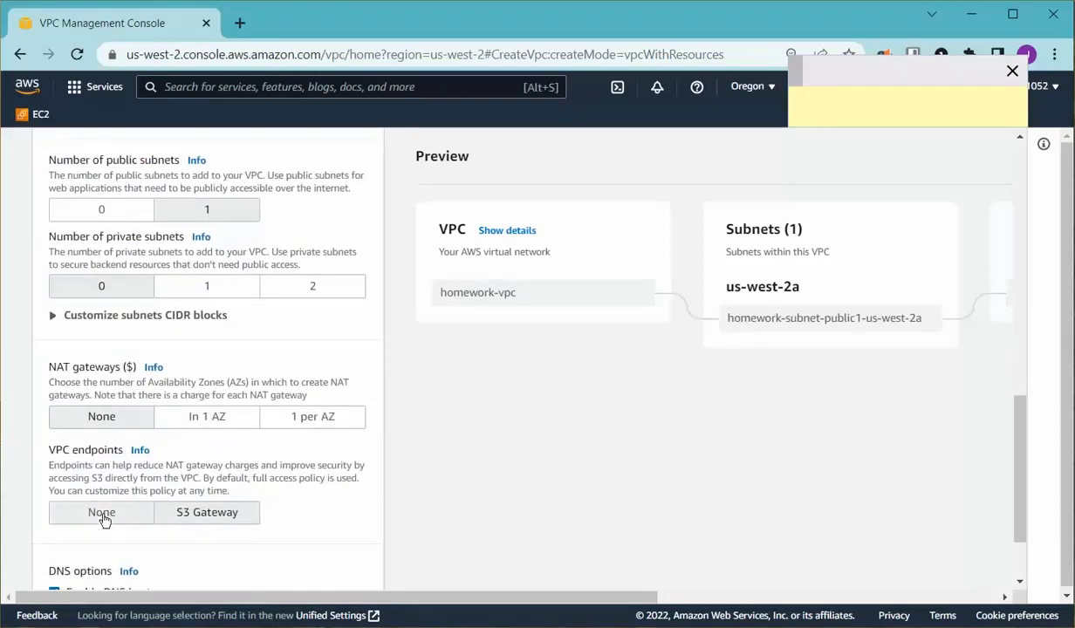
pyautogui.scroll(-2, 478, 512)
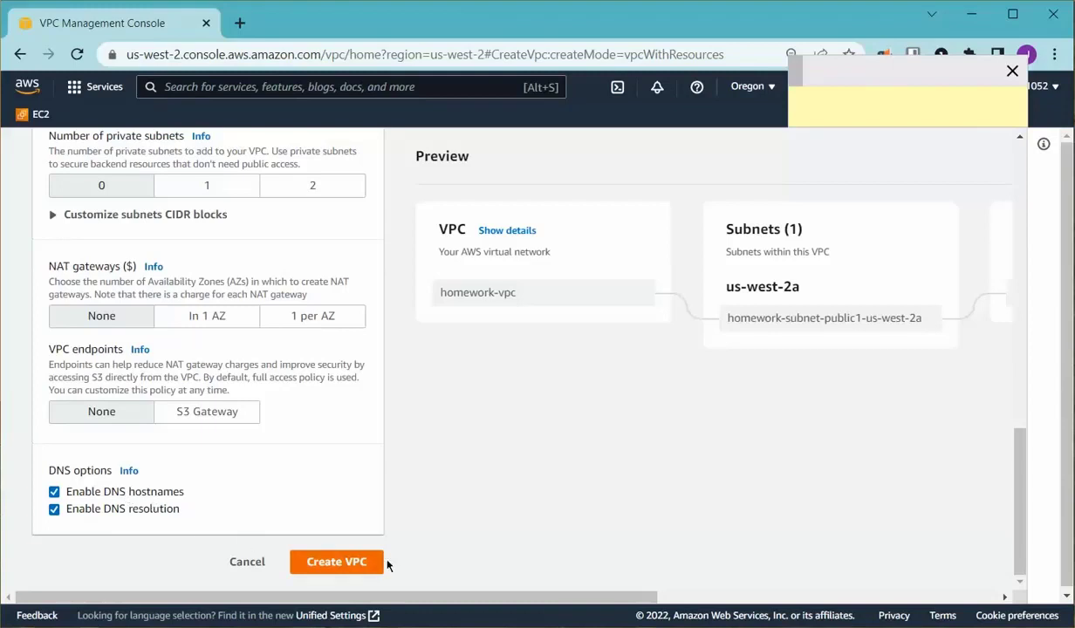
# Create the VPC with its resources and open the details page of the new VPC
pyautogui.click(324, 563)
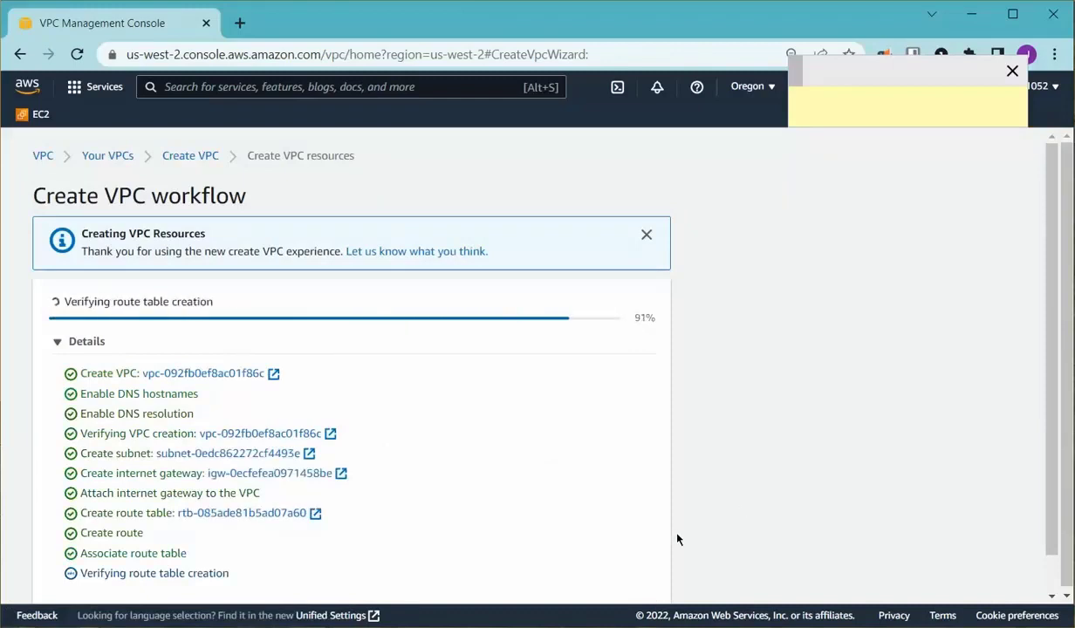
pyautogui.scroll(-1, 688, 534)
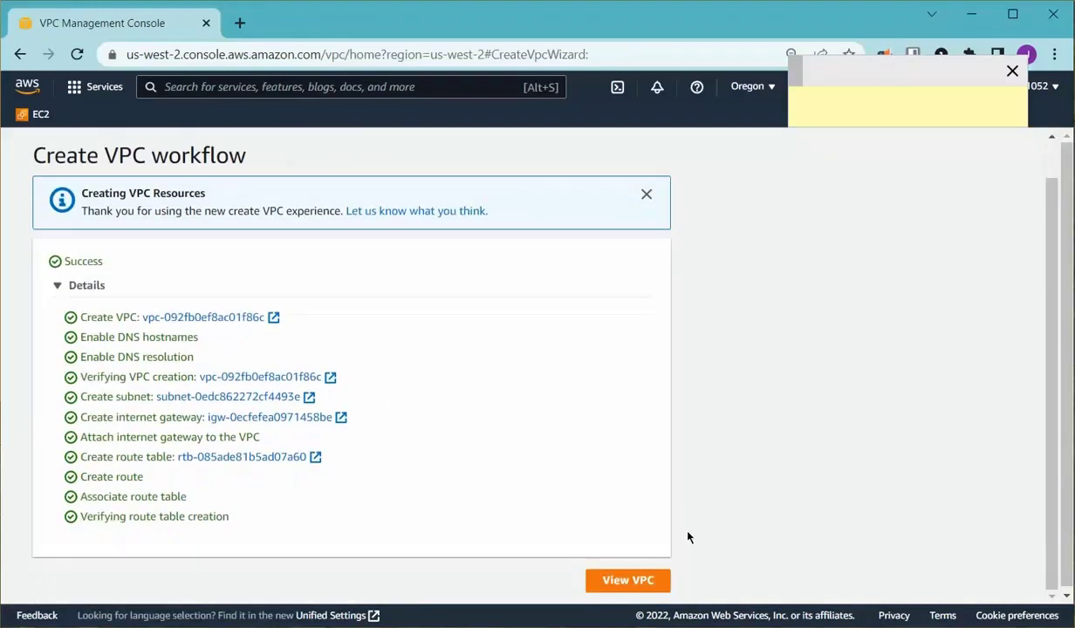
pyautogui.click(620, 577)
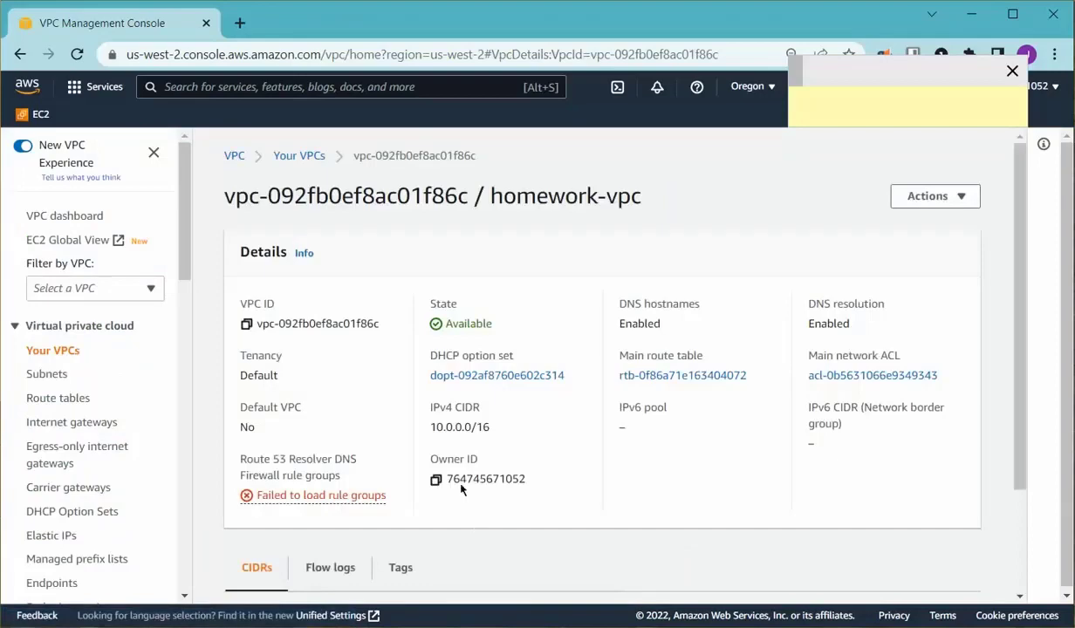
# Review the EC2 creation requirements in the homework note and return to the AWS console
pyautogui.click(131, 2)
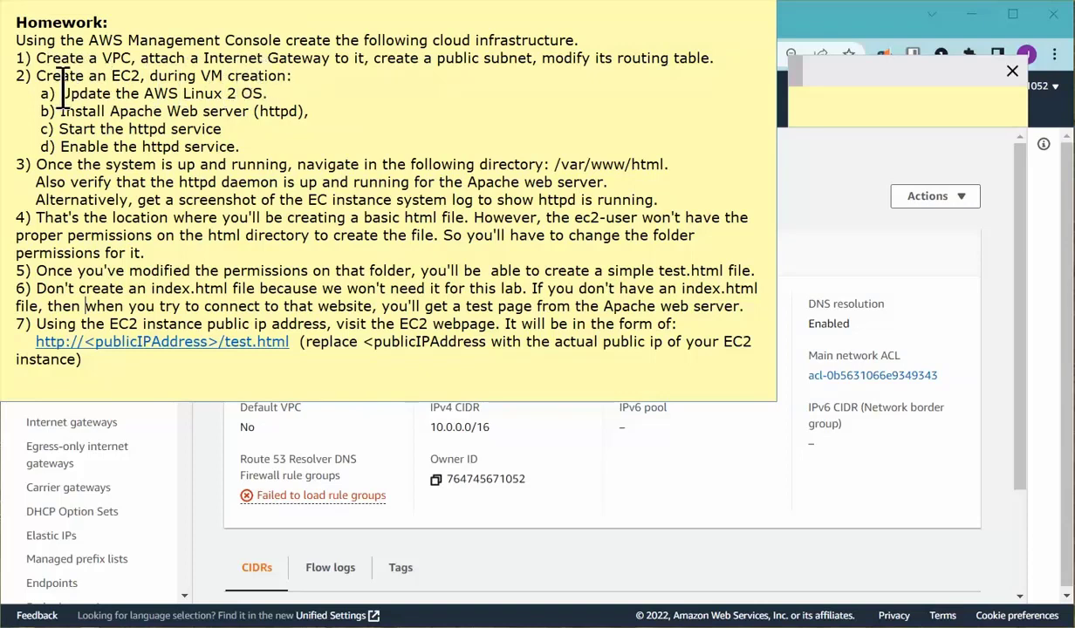
pyautogui.click(236, 144)
pyautogui.write('.')
pyautogui.click(800, 189)
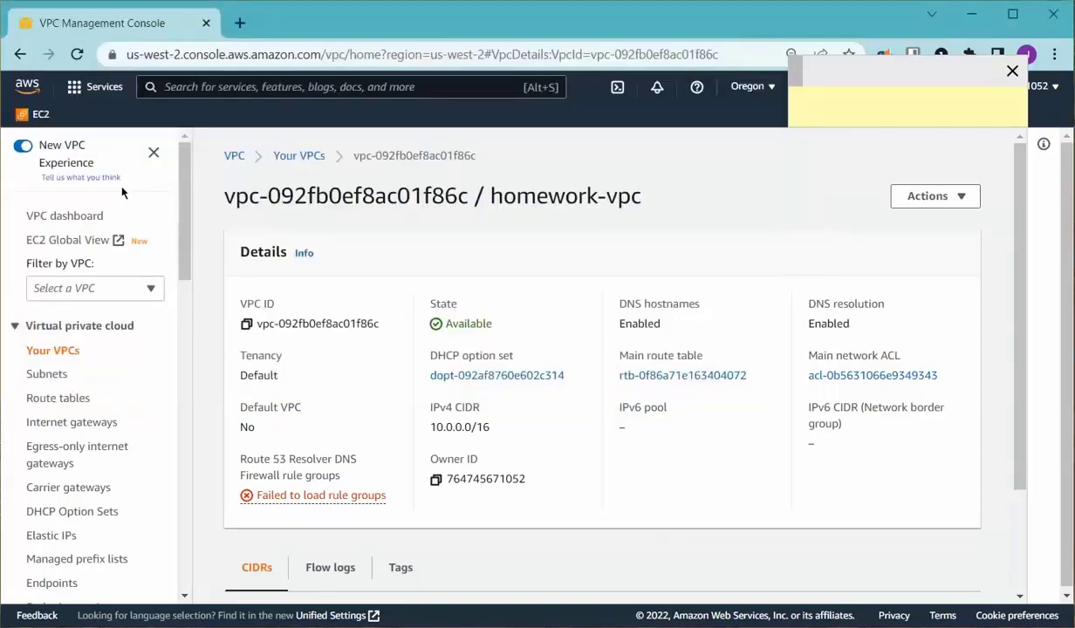
# Go to the EC2 dashboard and open the form for launching a new instance
pyautogui.click(40, 114)
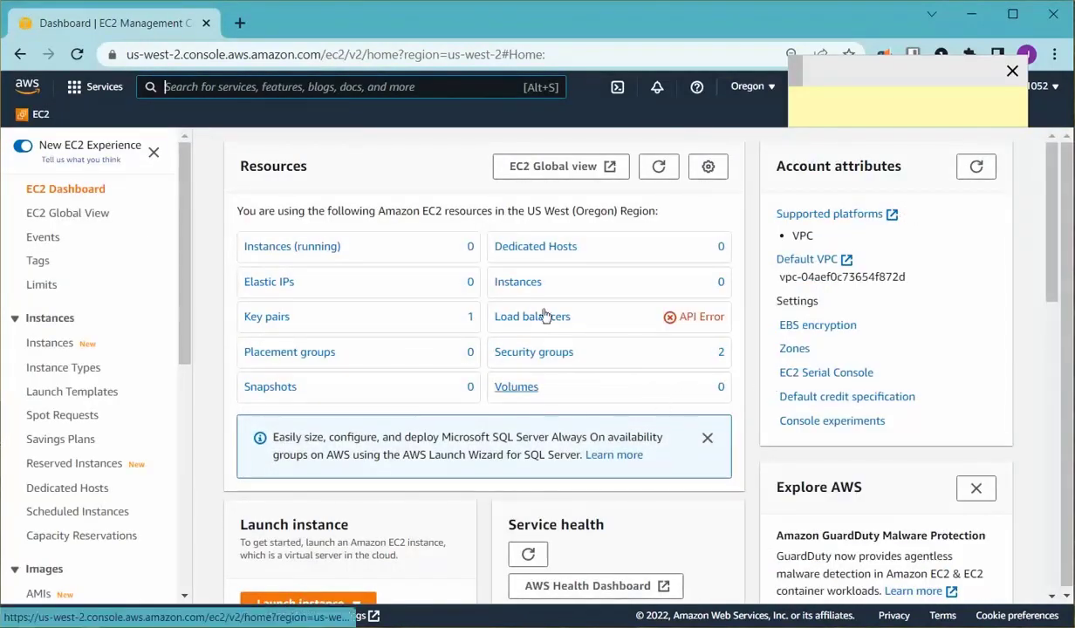
pyautogui.scroll(-1, 325, 361)
pyautogui.scroll(-4, 325, 361)
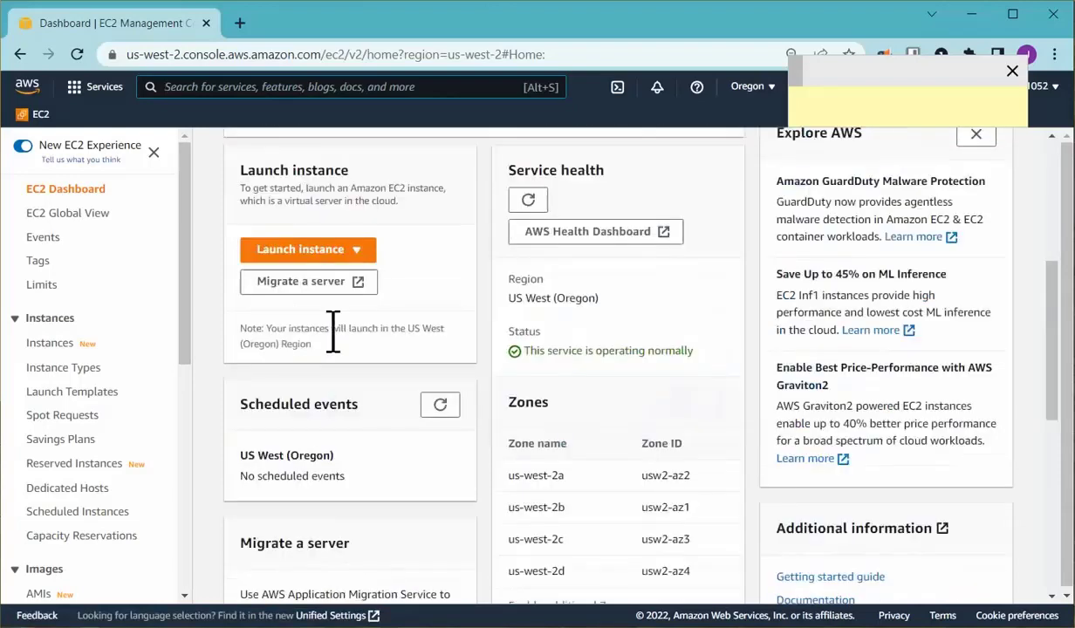
pyautogui.click(285, 252)
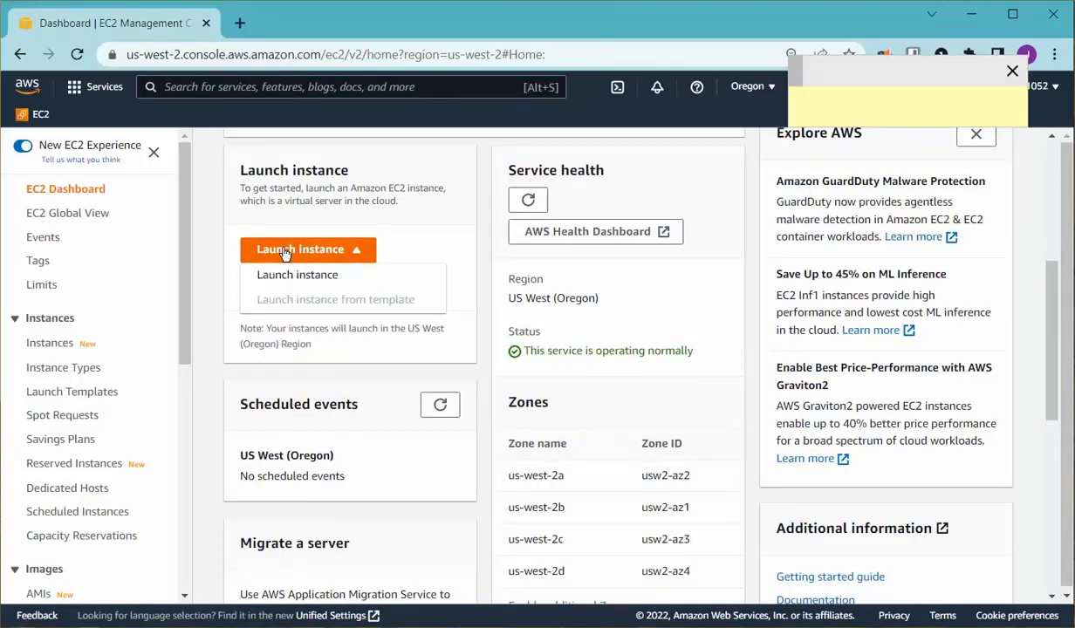
pyautogui.click(271, 289)
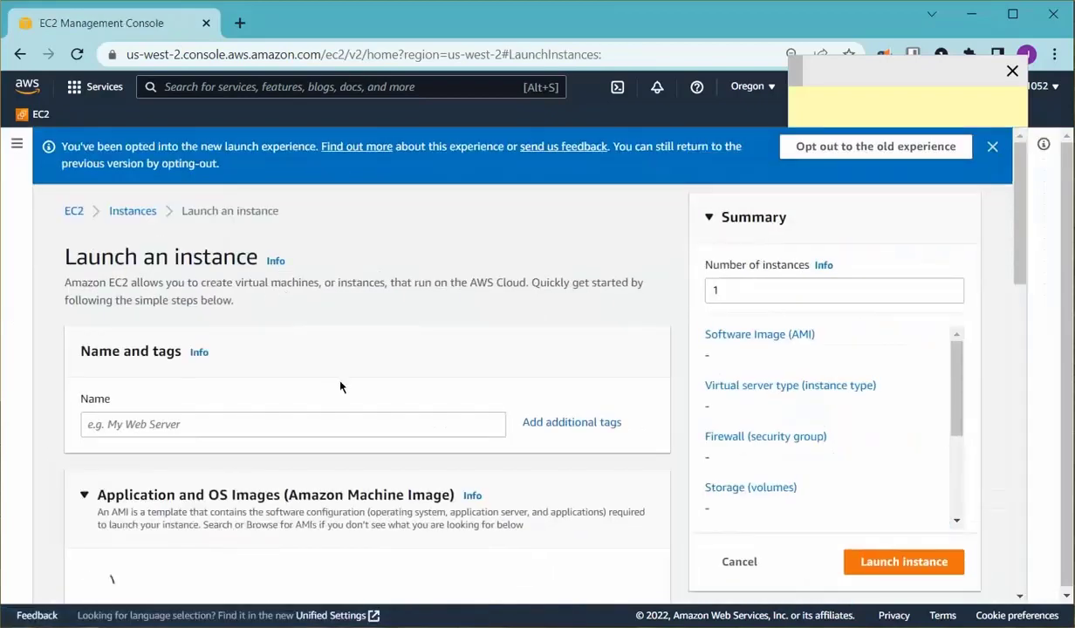
# Name the new EC2 instance Web Server
pyautogui.click(217, 426)
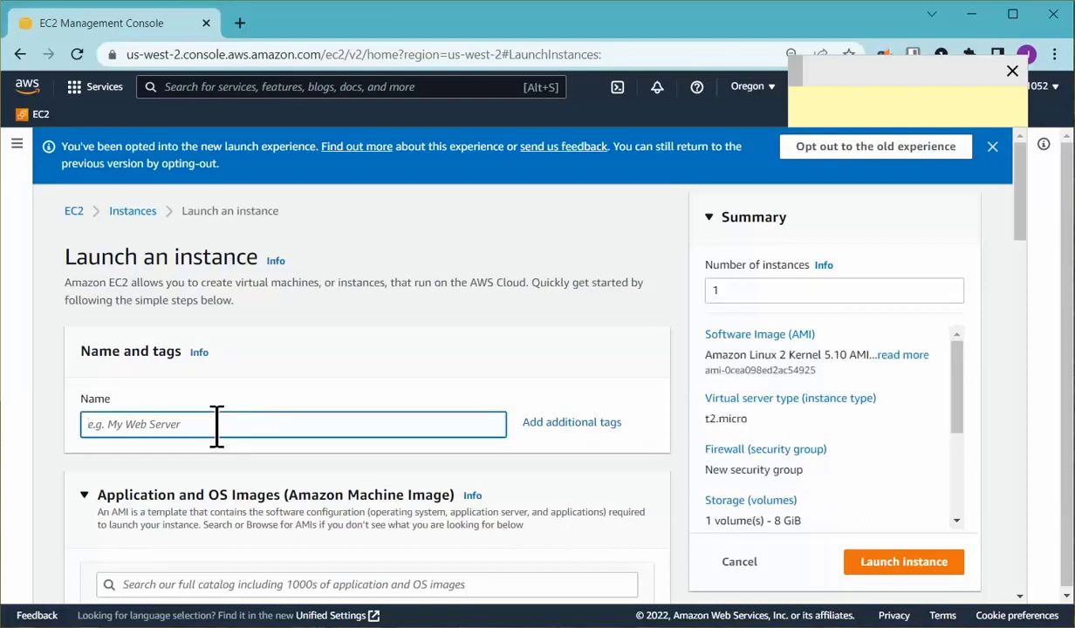
pyautogui.write('Web Ser')
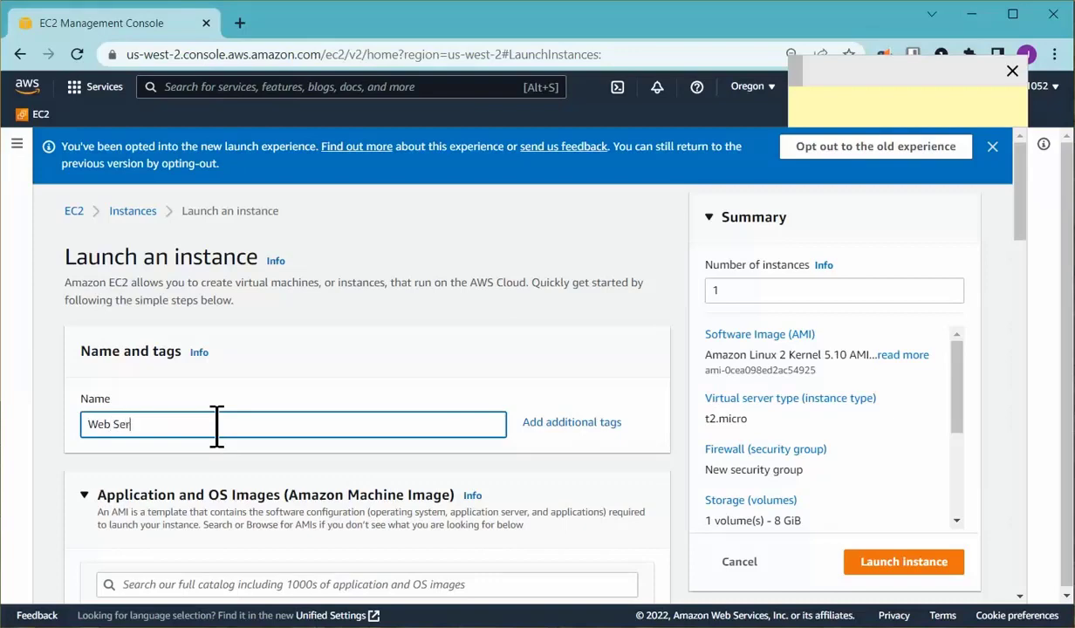
pyautogui.write('ver')
# Review the launch form's Amazon Machine Image, architecture and instance type settings, down to the key pair section
pyautogui.scroll(-1, 216, 425)
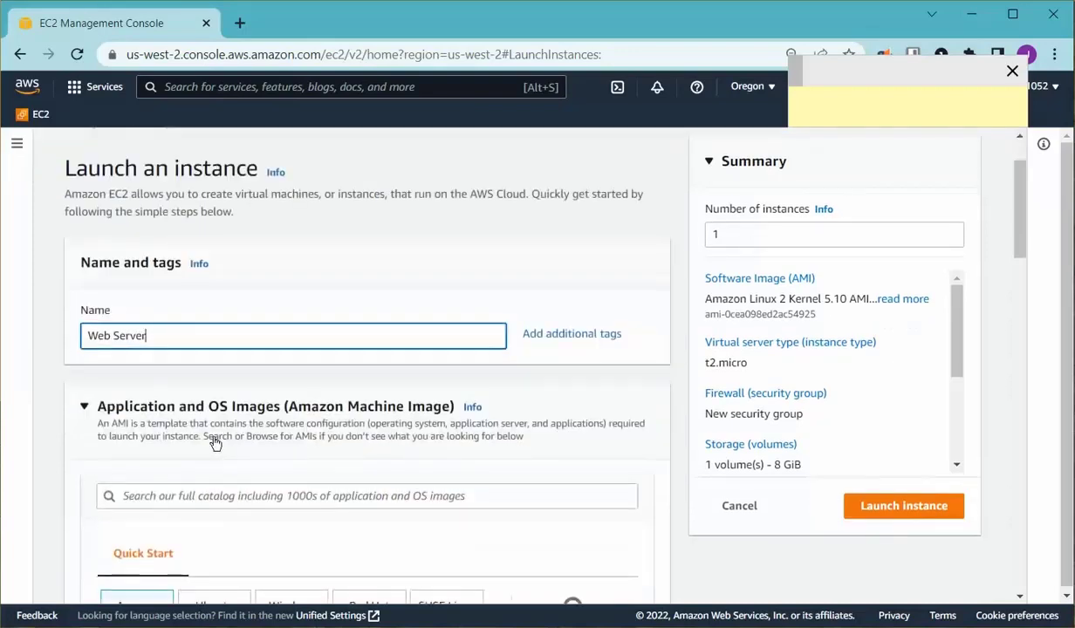
pyautogui.scroll(-2, 210, 455)
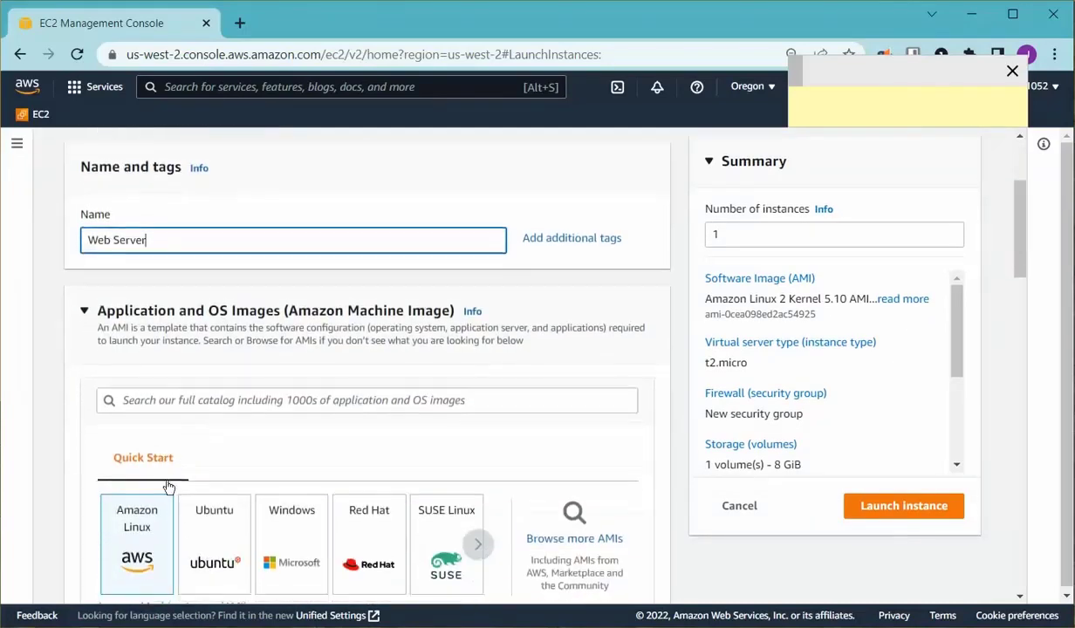
pyautogui.scroll(-1, 129, 467)
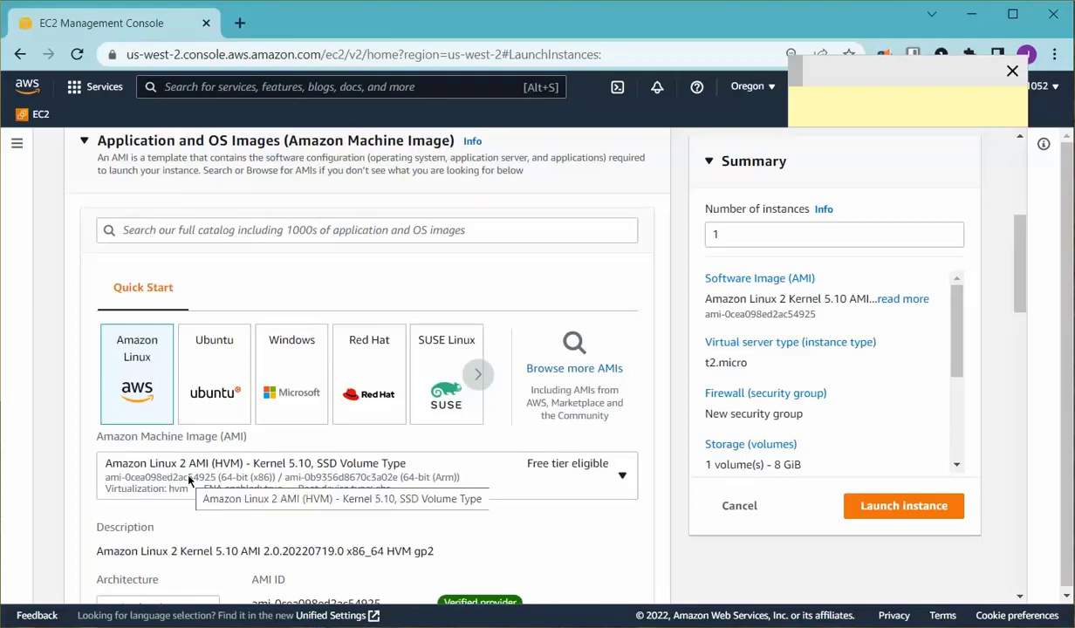
pyautogui.scroll(-1, 188, 480)
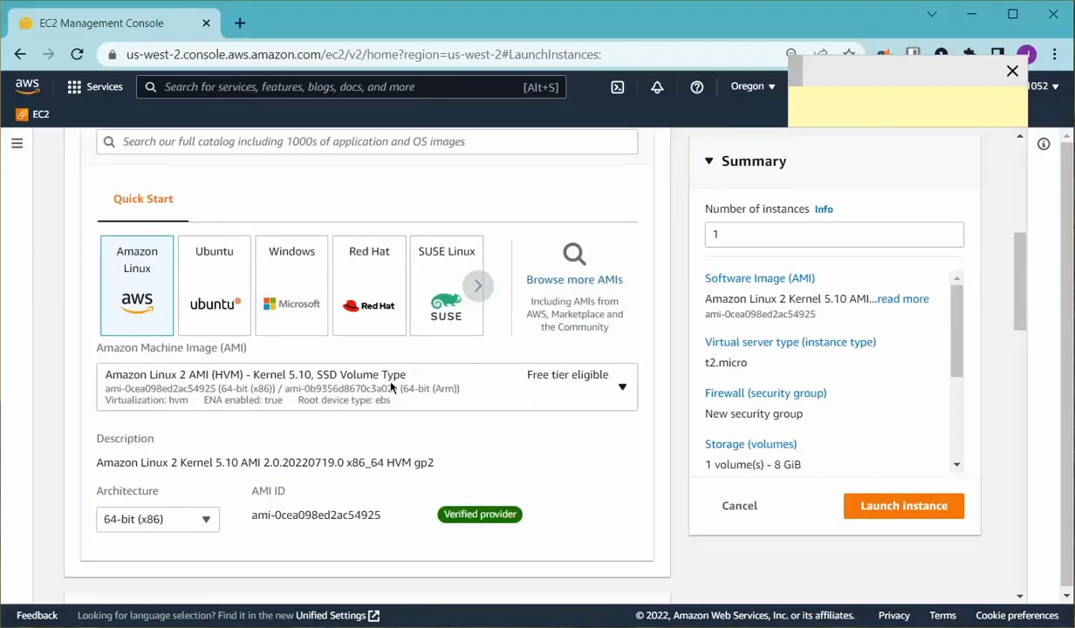
pyautogui.scroll(-2, 380, 379)
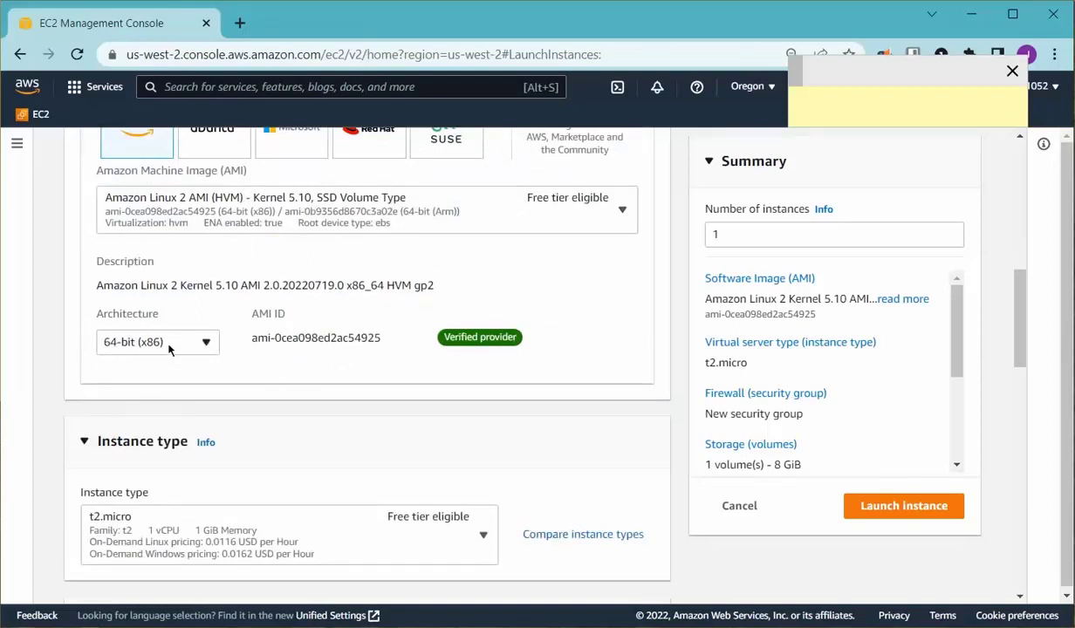
pyautogui.scroll(-2, 177, 361)
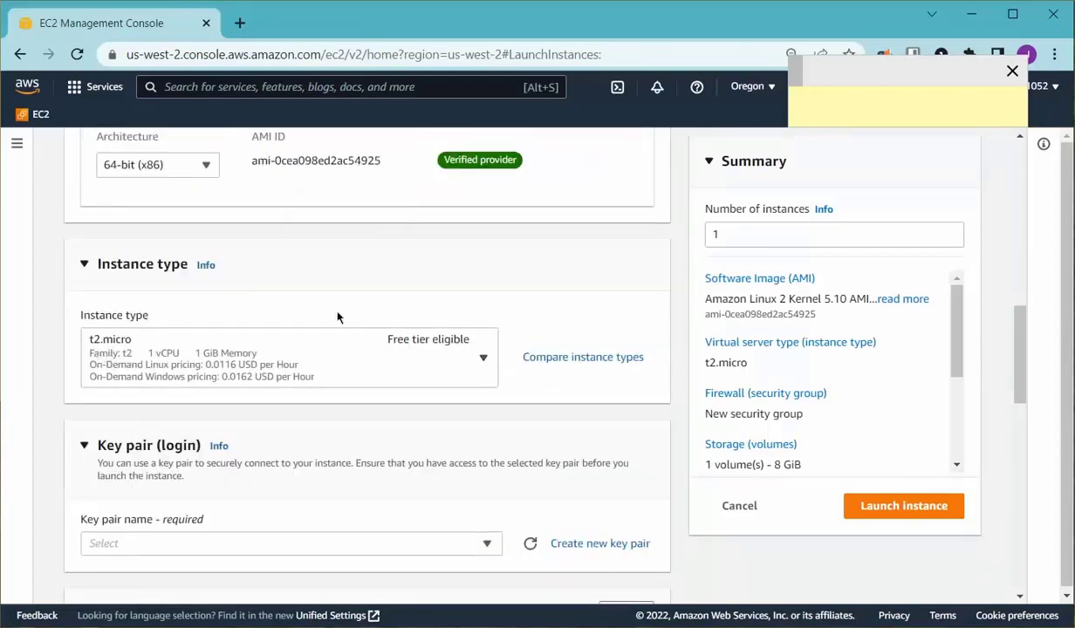
pyautogui.scroll(2, 332, 332)
pyautogui.scroll(-1, 271, 384)
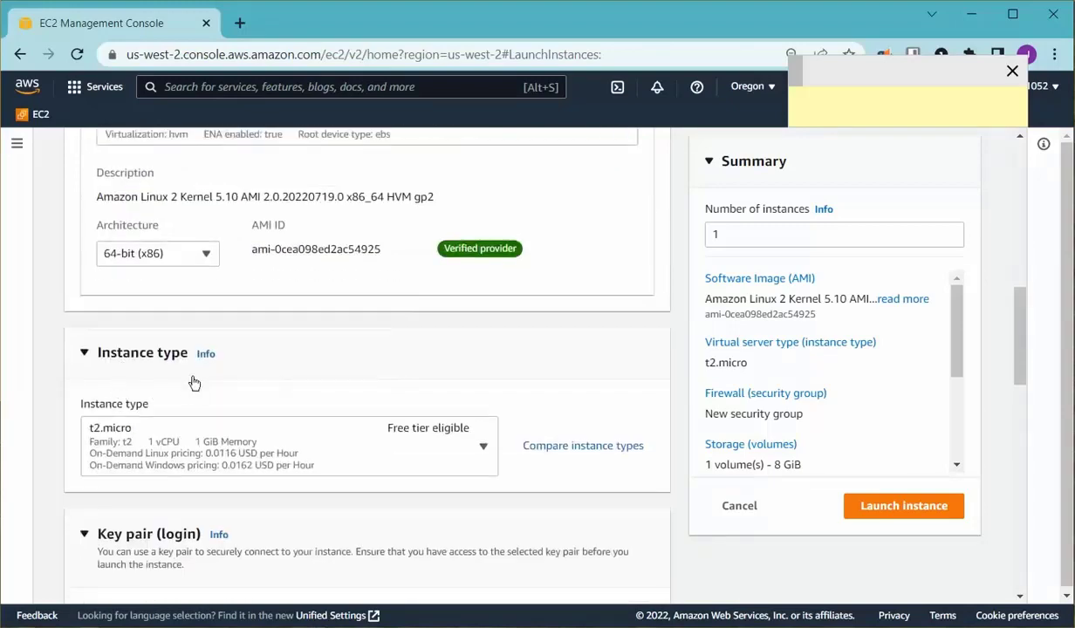
pyautogui.scroll(3, 199, 402)
pyautogui.scroll(-2, 199, 403)
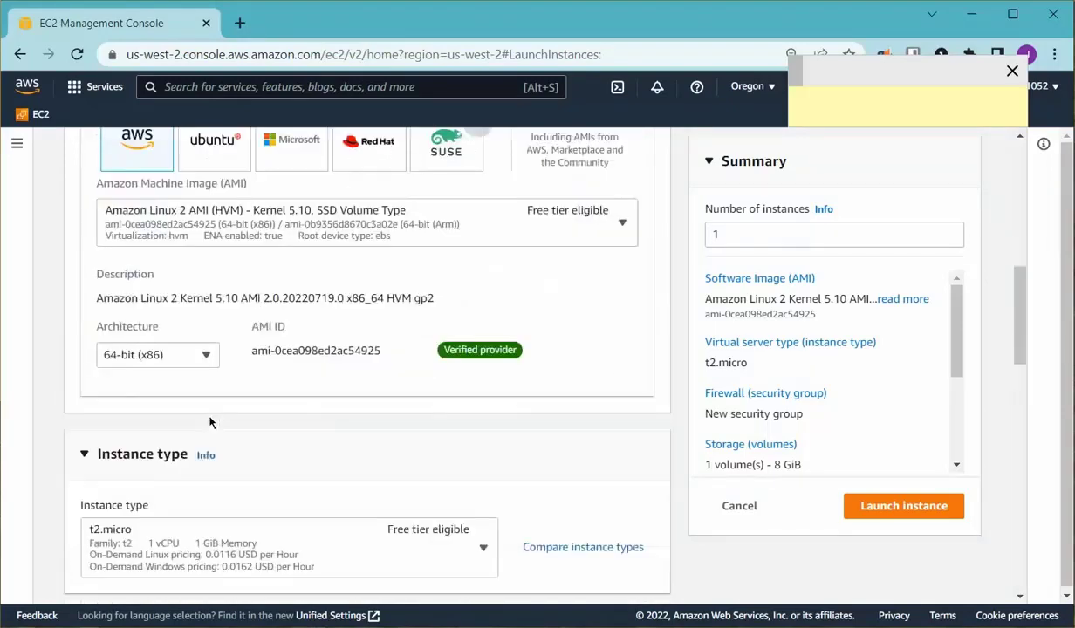
pyautogui.scroll(-2, 210, 422)
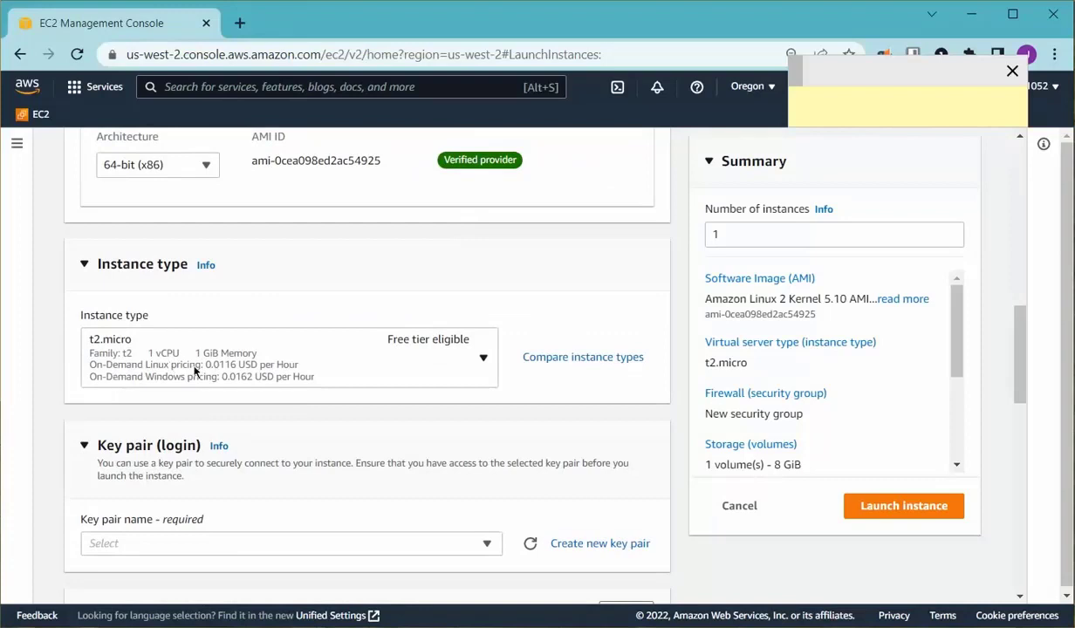
pyautogui.scroll(-2, 235, 351)
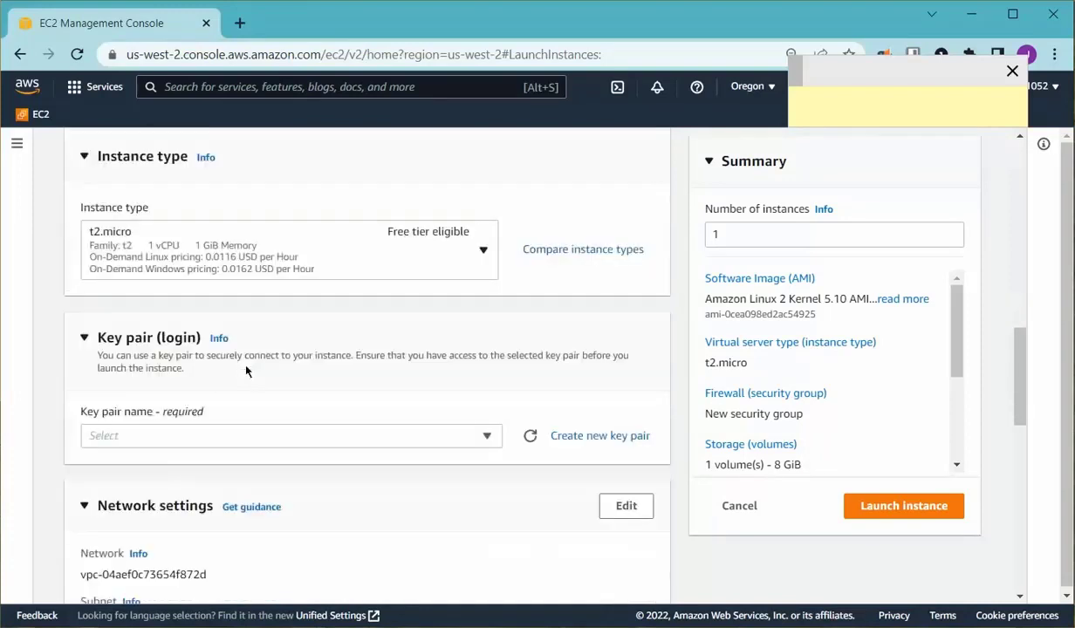
# Search the existing key pairs for labkey
pyautogui.click(180, 370)
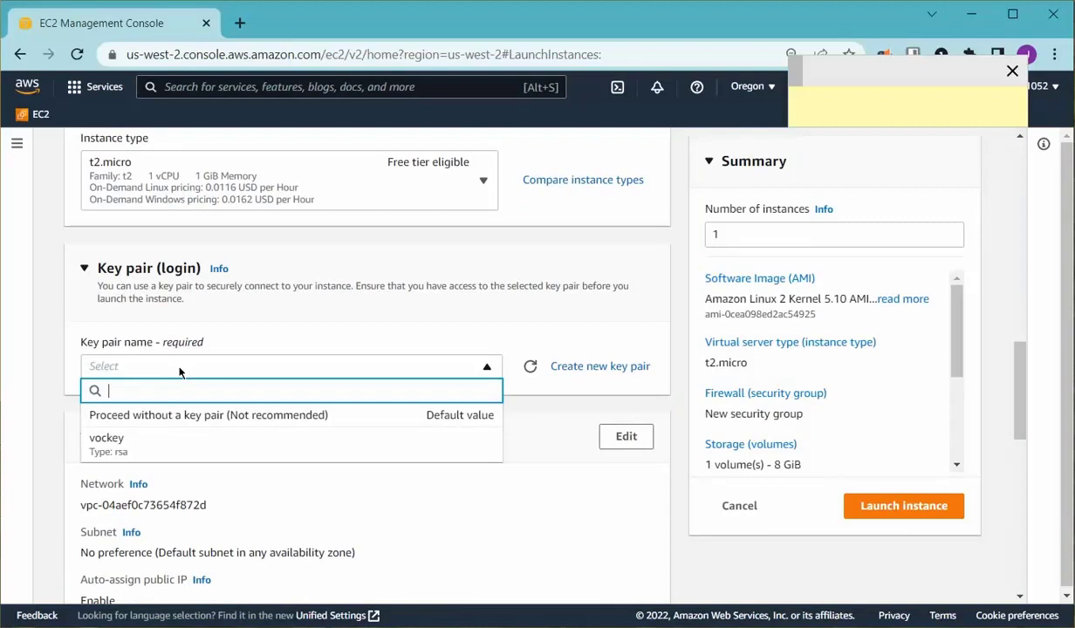
pyautogui.write('lab')
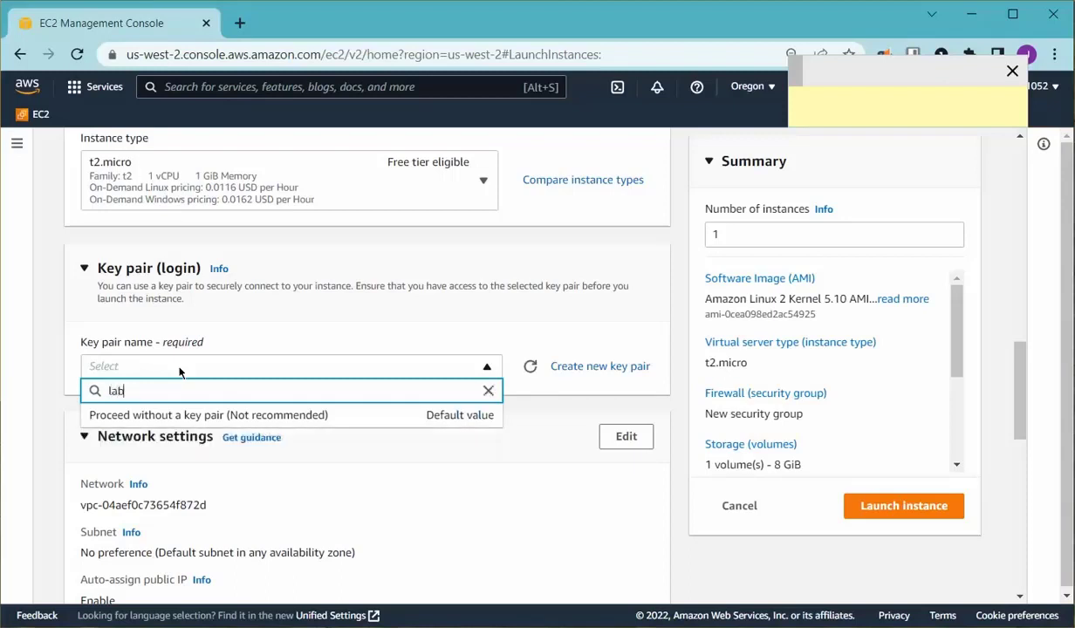
pyautogui.write('key')
pyautogui.click(272, 340)
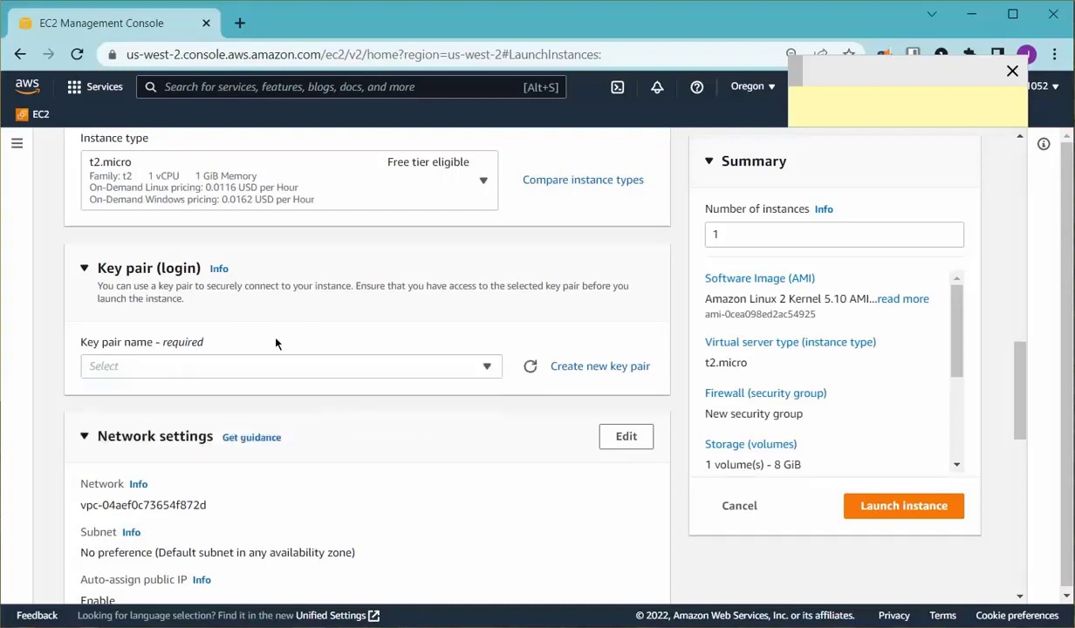
pyautogui.click(226, 366)
pyautogui.write('labkey')
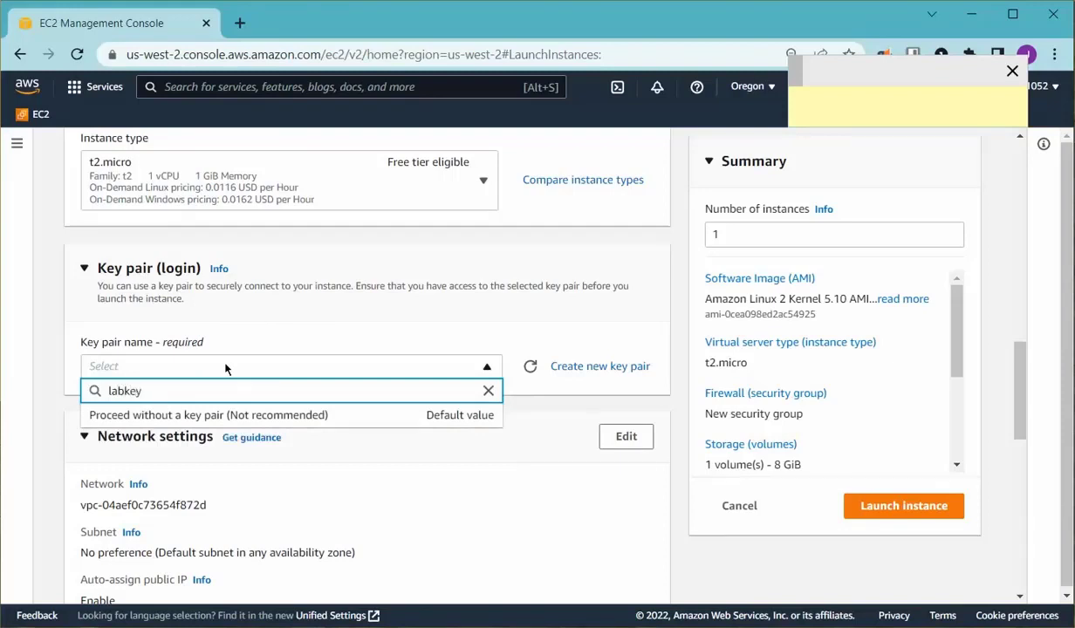
pyautogui.click(340, 314)
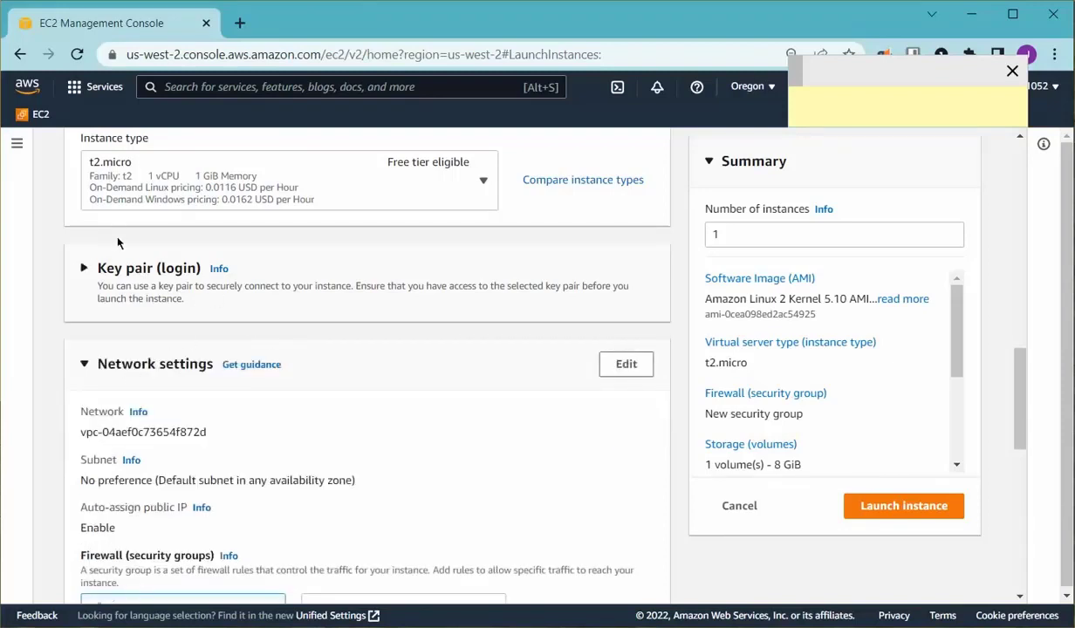
pyautogui.click(110, 270)
# Create a new key pair named labkey for the instance, keeping the RSA type and .pem file format
pyautogui.click(585, 370)
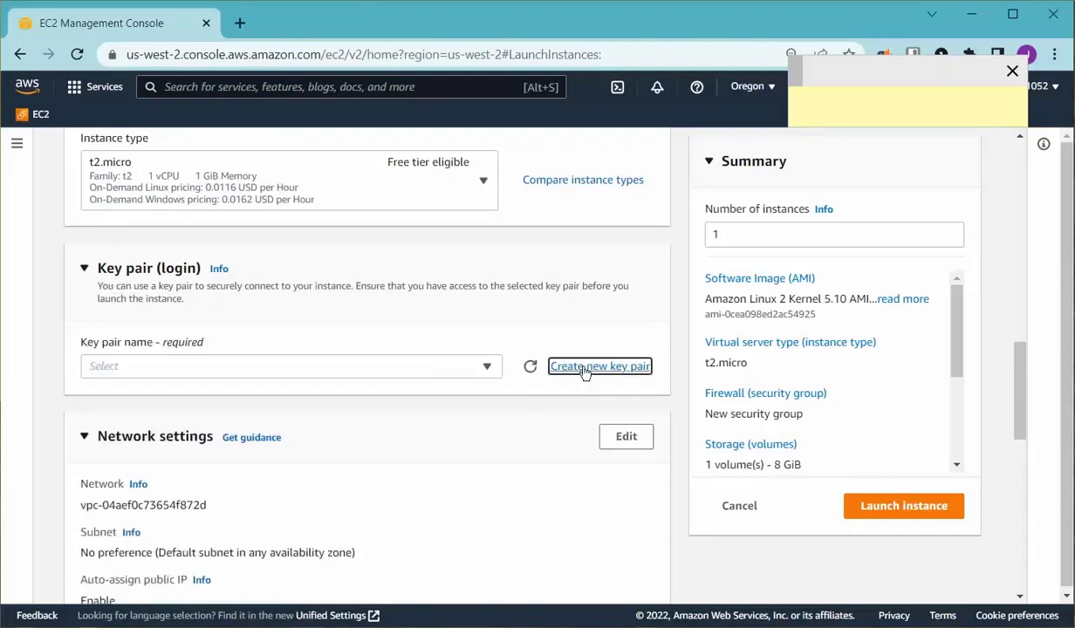
pyautogui.click(455, 343)
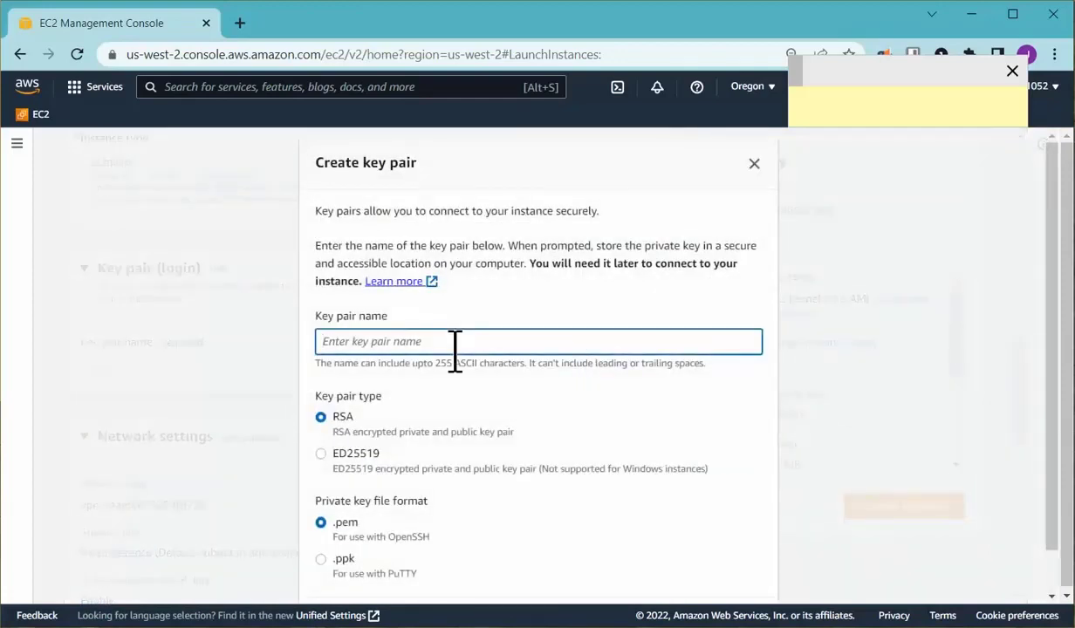
pyautogui.write('lab')
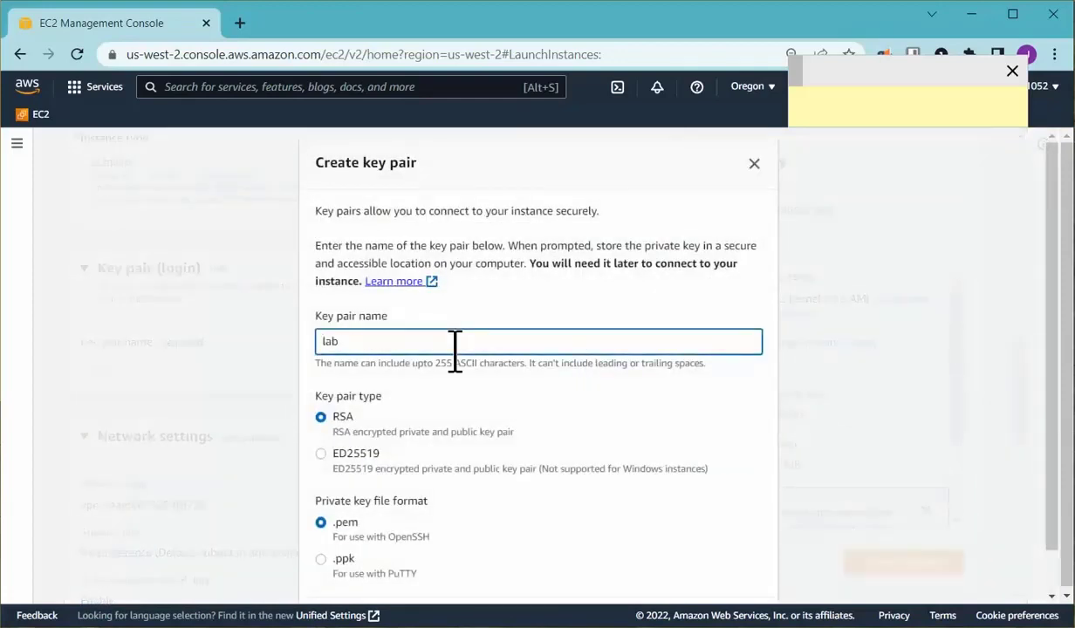
pyautogui.write('key')
pyautogui.scroll(-1, 461, 356)
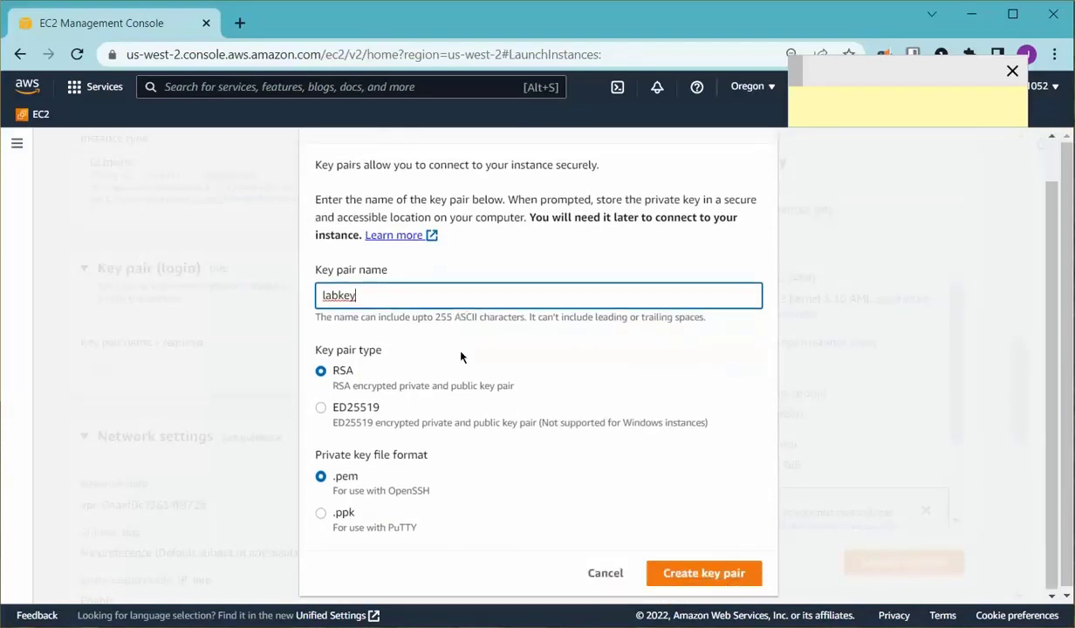
pyautogui.click(703, 579)
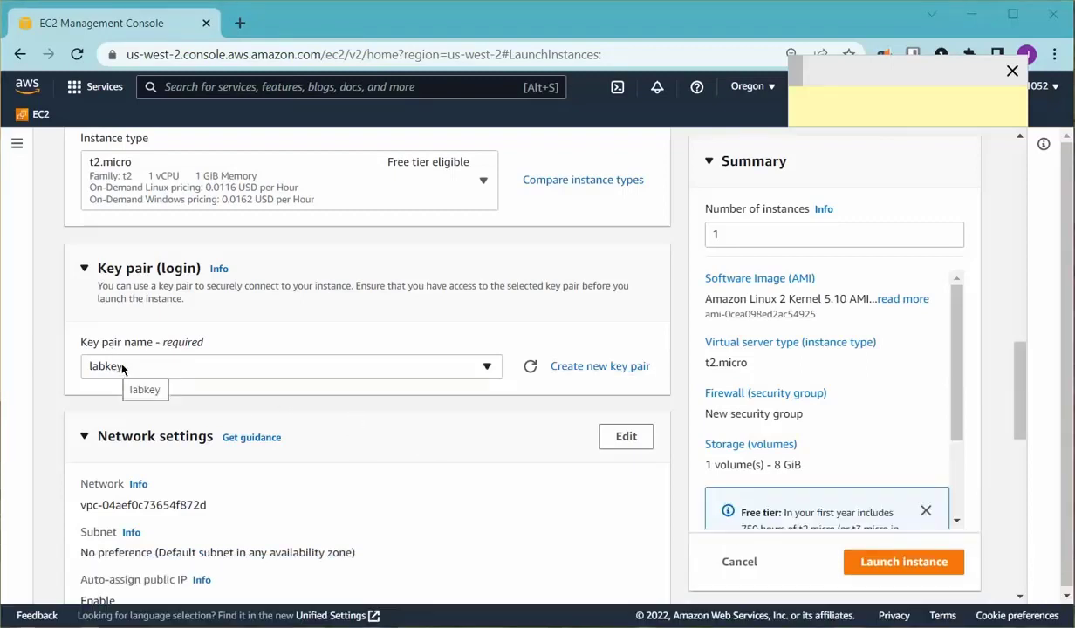
# Edit the network settings to use homework-vpc and its subnet homework-subnet-public1-us-west-2a
pyautogui.scroll(-2, 225, 432)
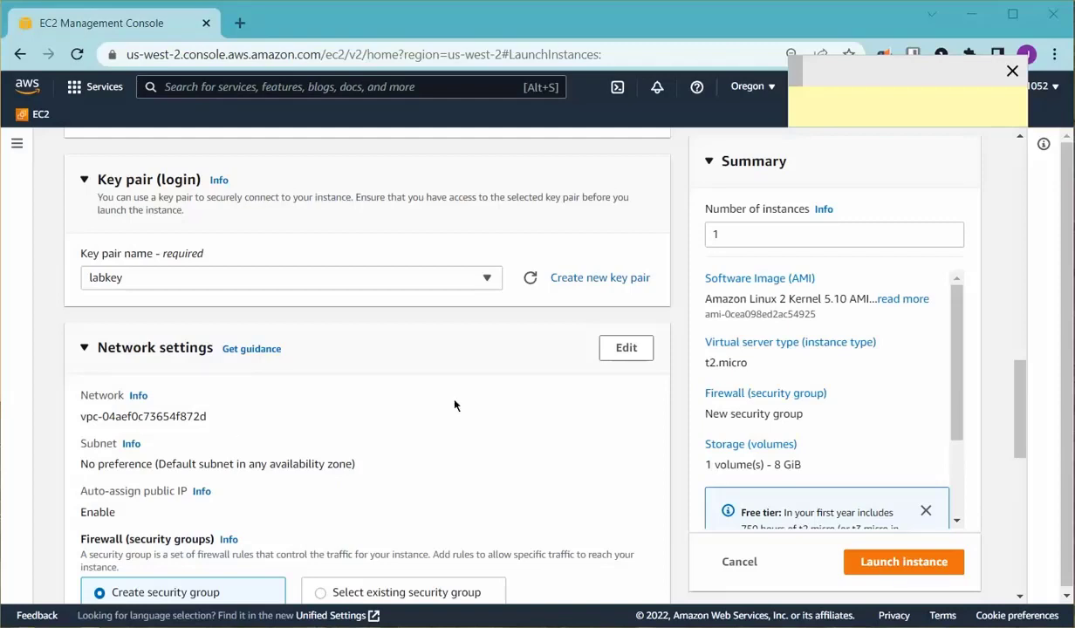
pyautogui.click(630, 351)
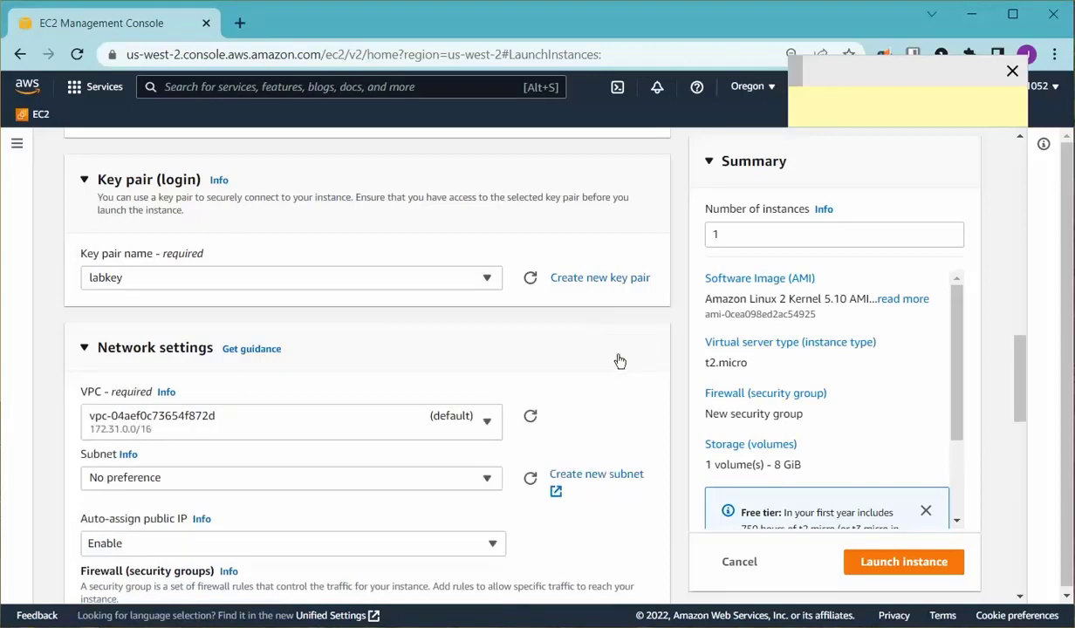
pyautogui.click(325, 418)
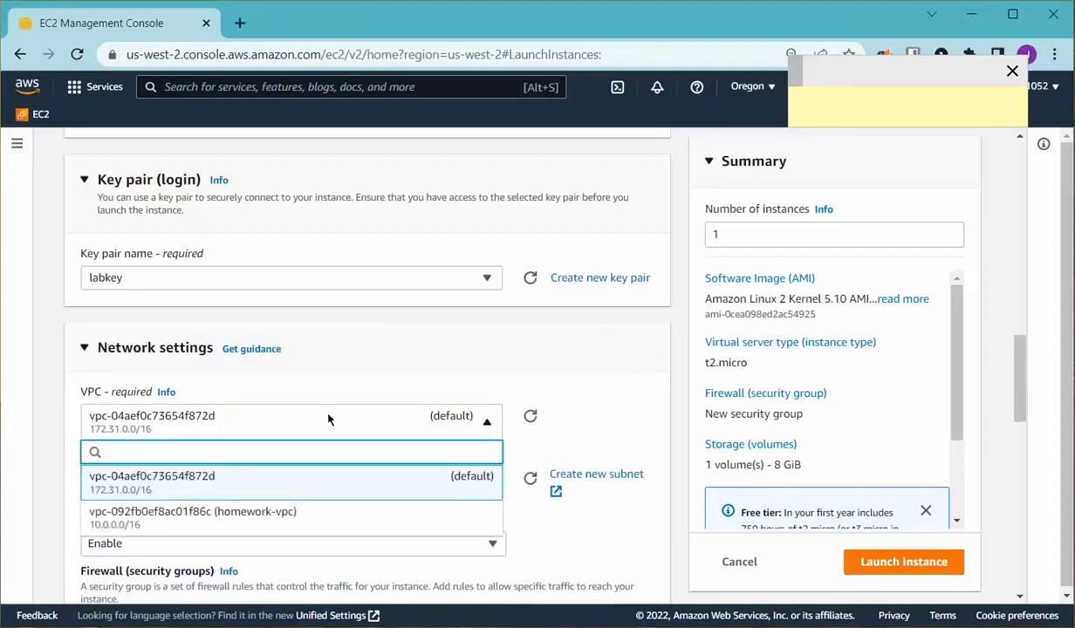
pyautogui.click(220, 522)
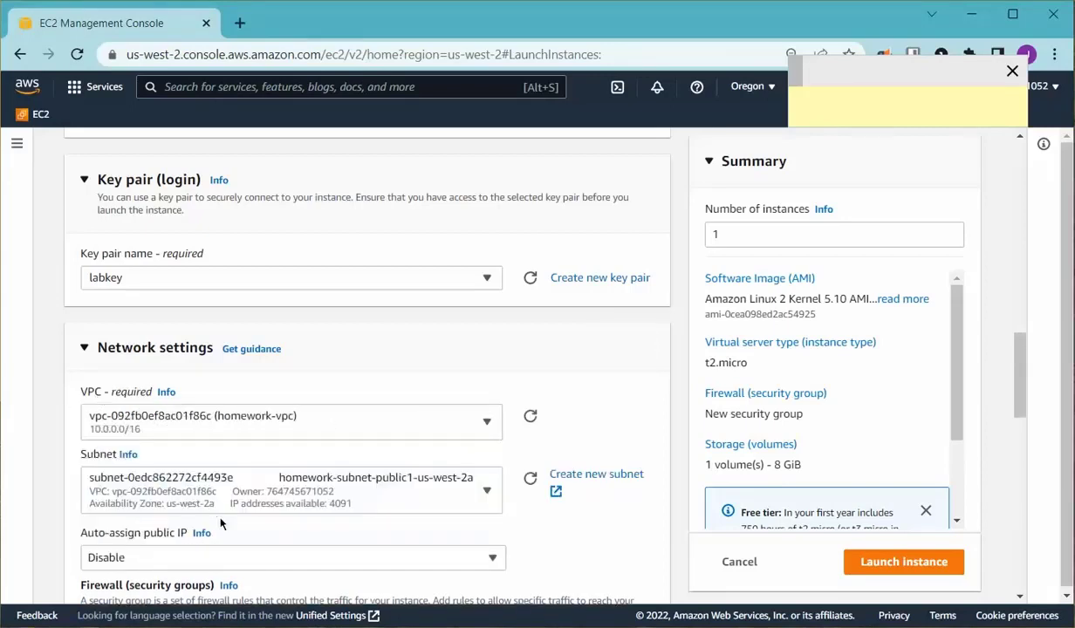
pyautogui.click(332, 507)
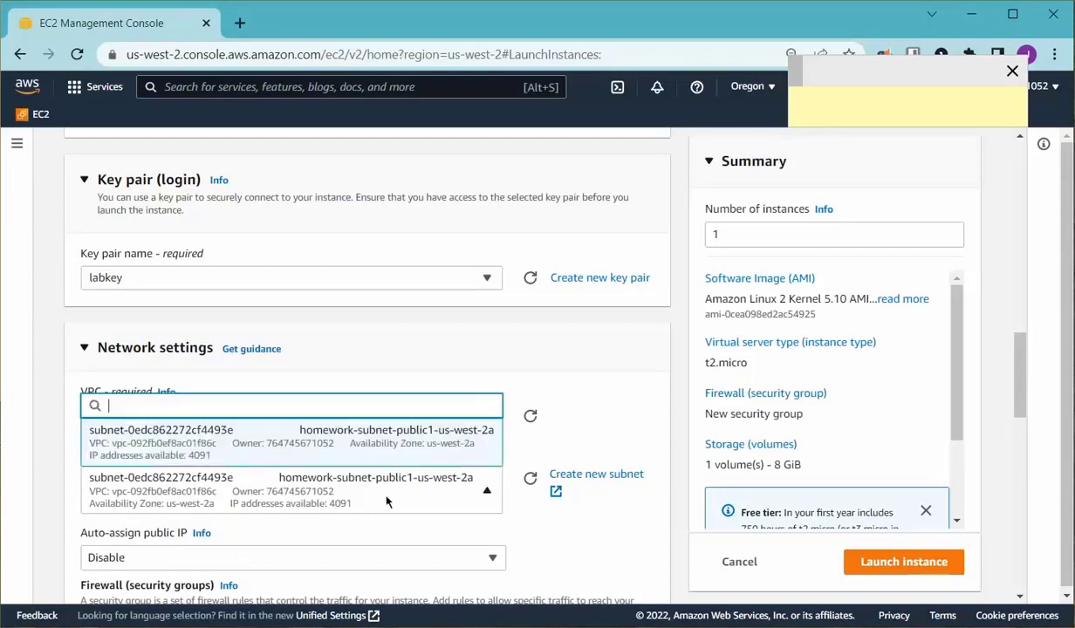
pyautogui.click(402, 450)
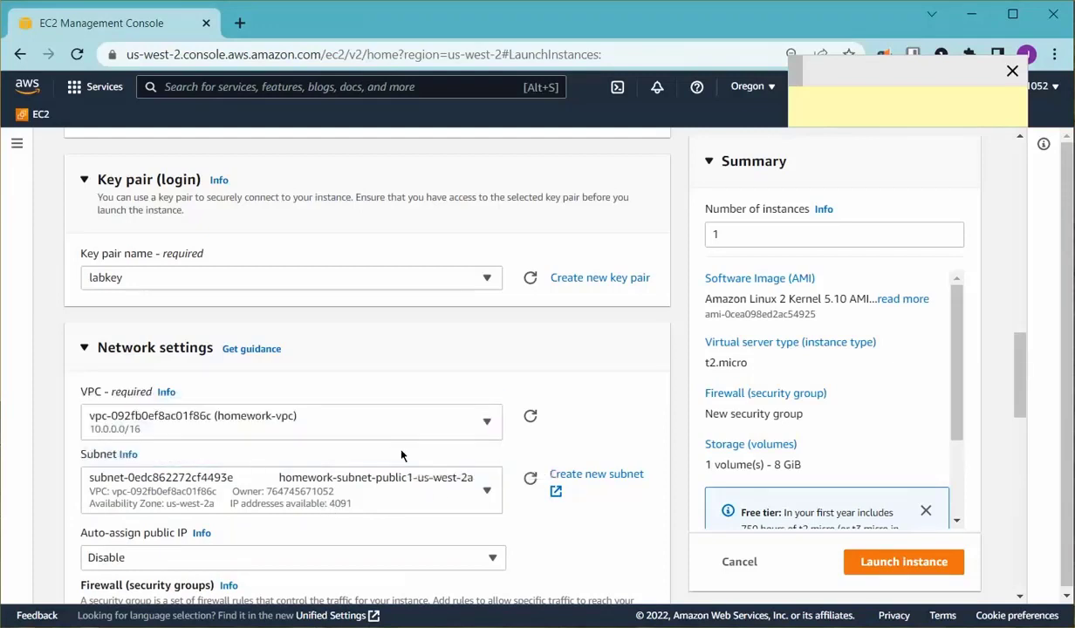
# Enable auto-assigning a public IP for the instance
pyautogui.scroll(-1, 573, 436)
pyautogui.scroll(-2, 414, 470)
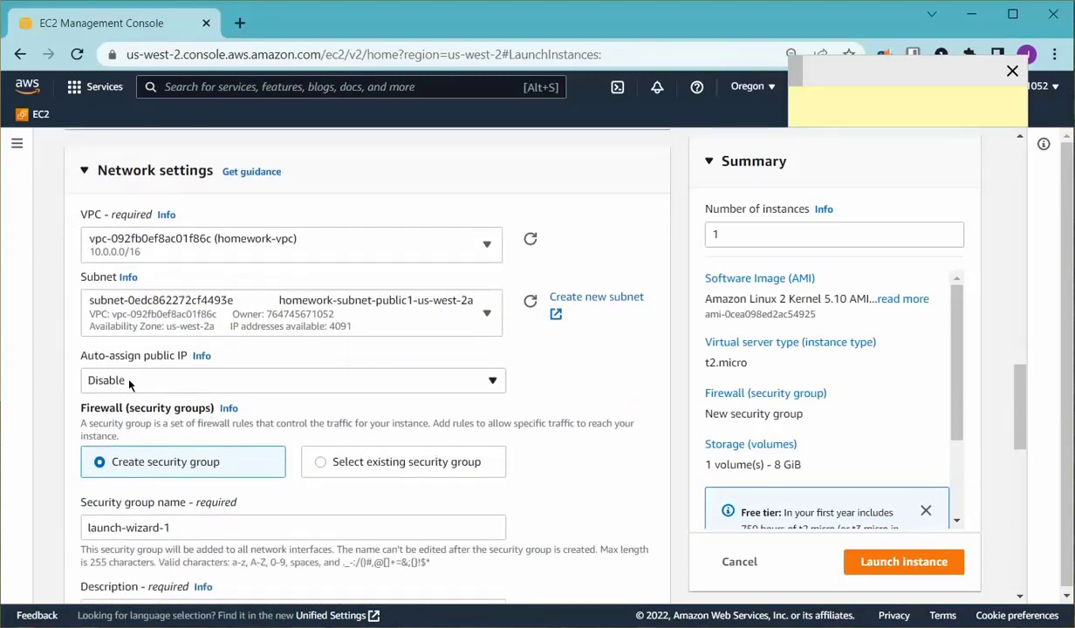
pyautogui.click(129, 383)
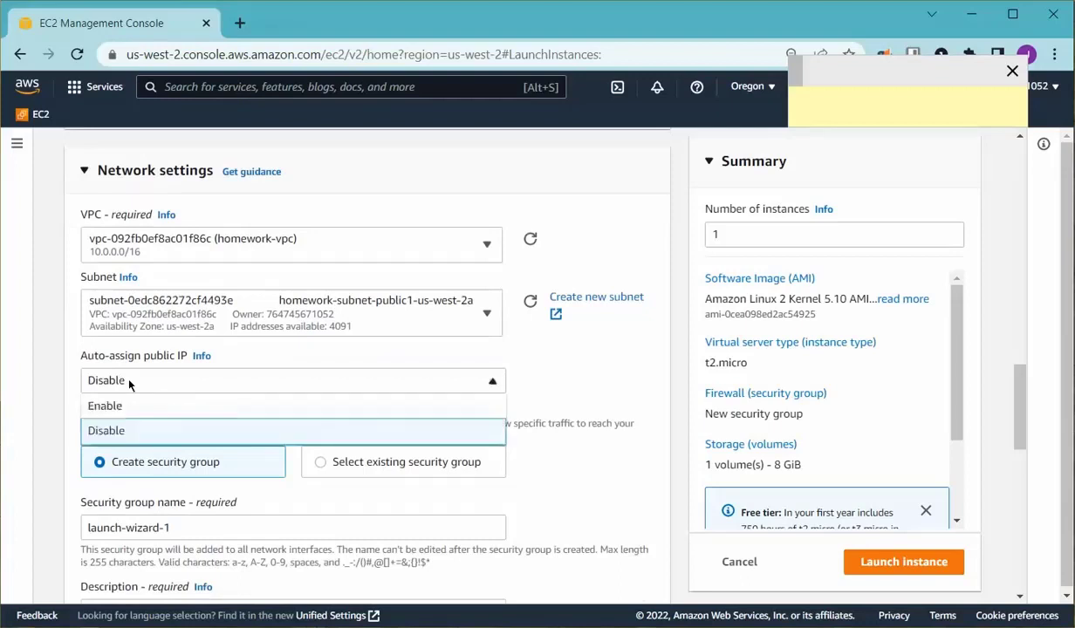
pyautogui.click(119, 409)
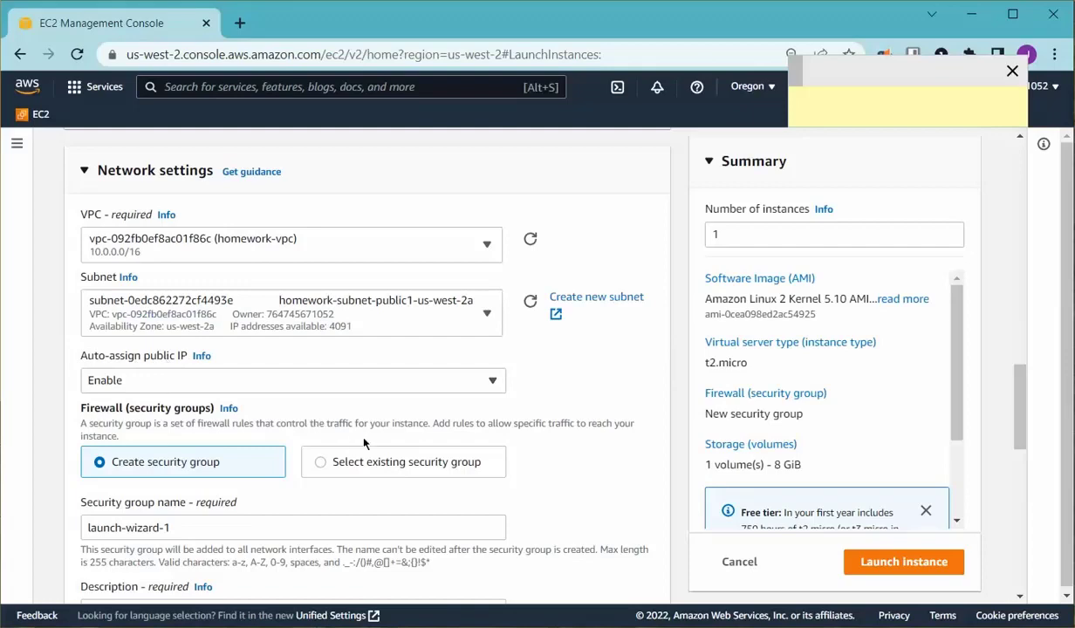
# Name the new security group "Web Server & SSH Server SG"
pyautogui.scroll(-1, 352, 425)
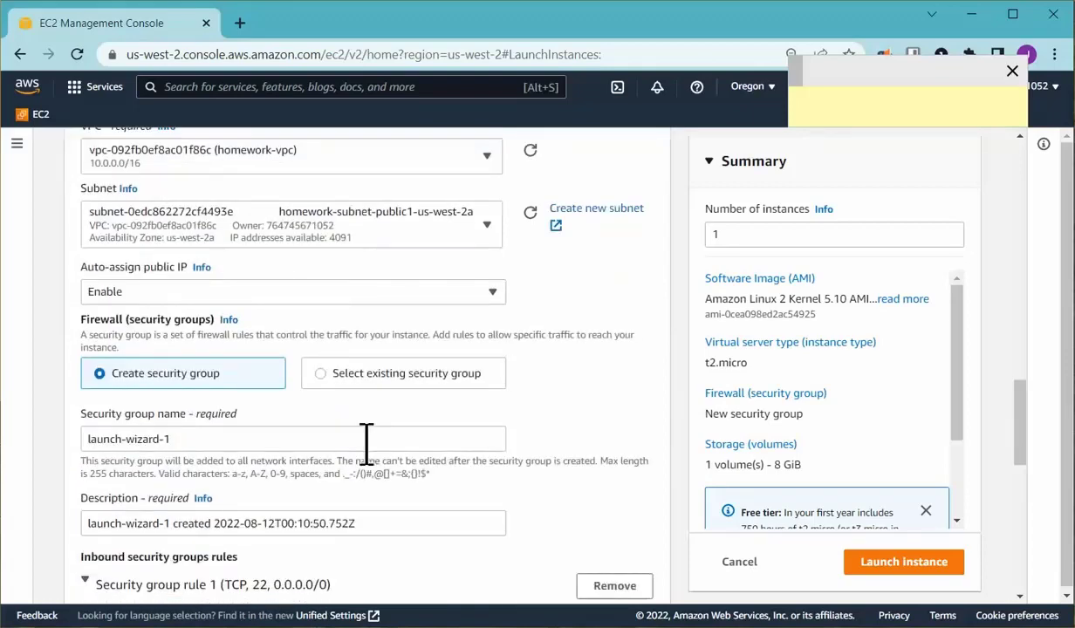
pyautogui.scroll(-1, 210, 377)
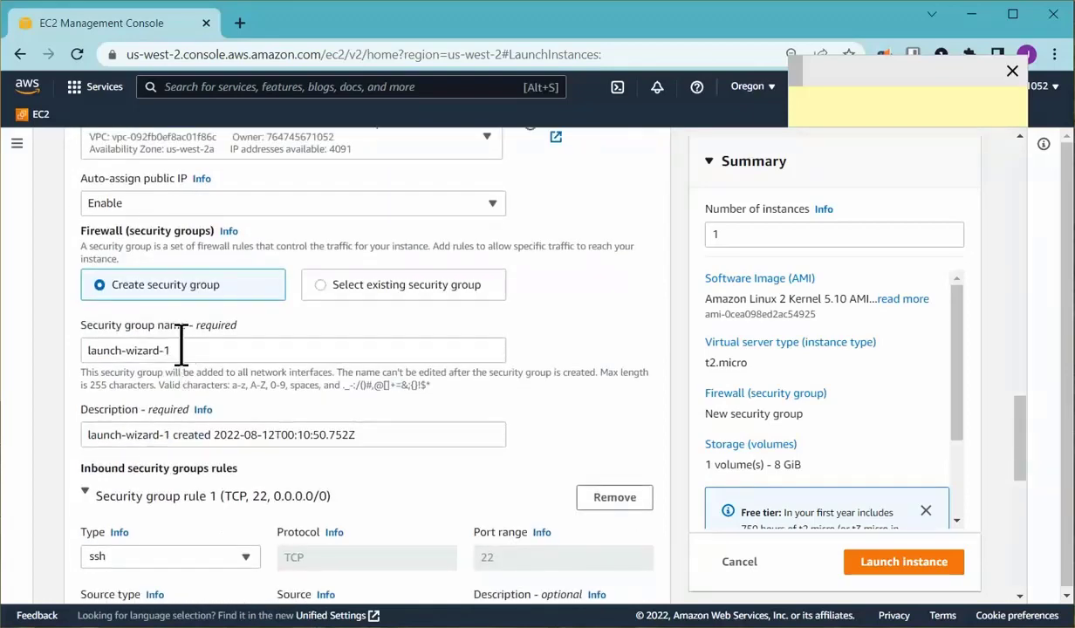
pyautogui.tripleClick(180, 350)
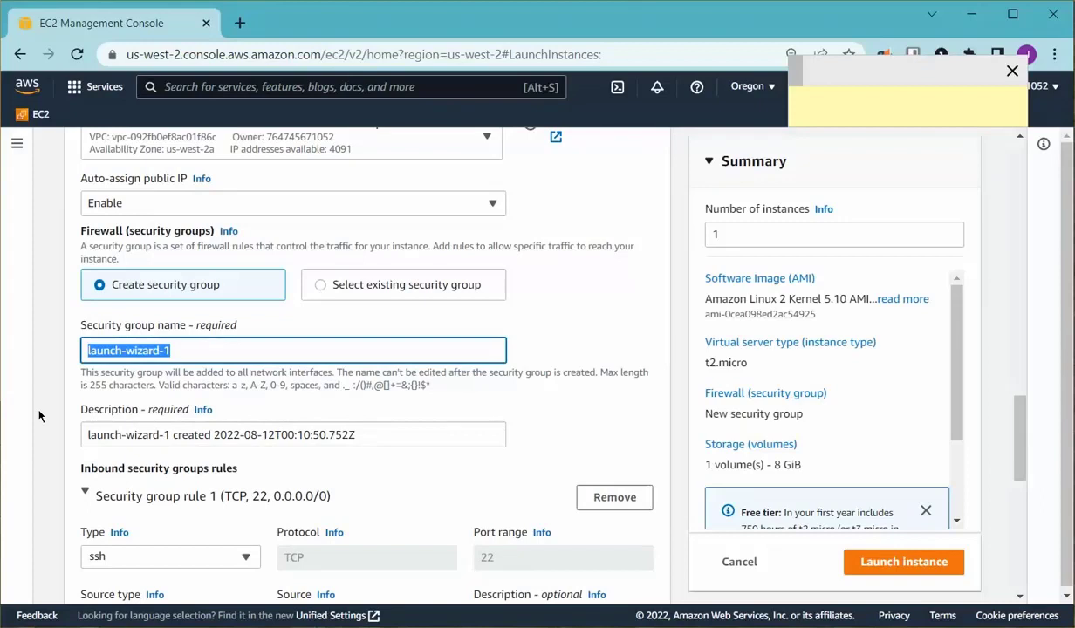
pyautogui.scroll(-1, 220, 384)
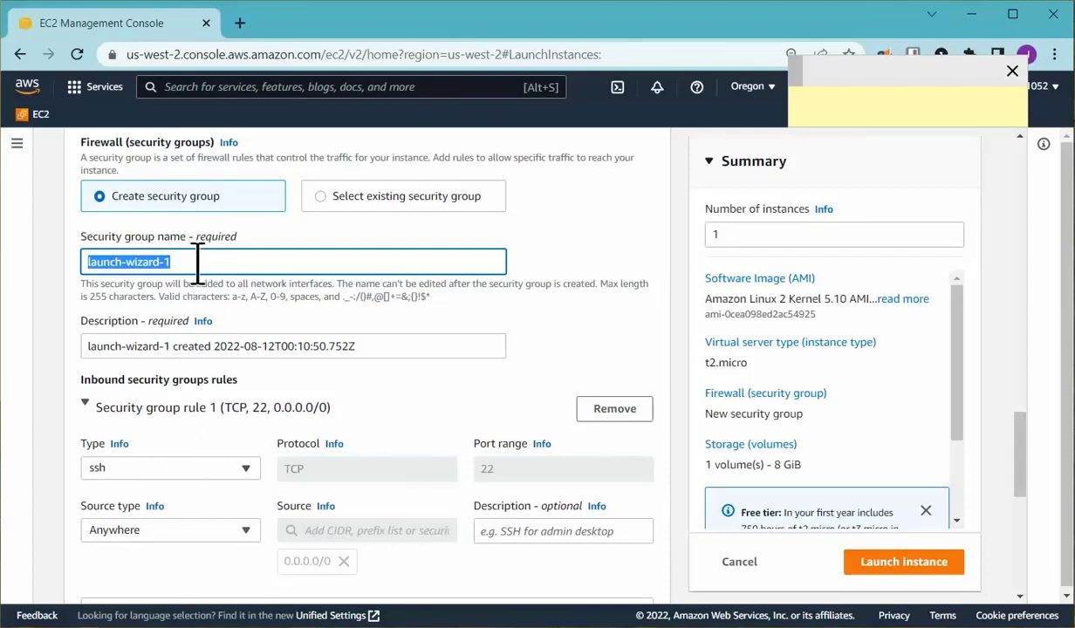
pyautogui.moveTo(197, 261); pyautogui.dragTo(22, 287)
pyautogui.write('Web')
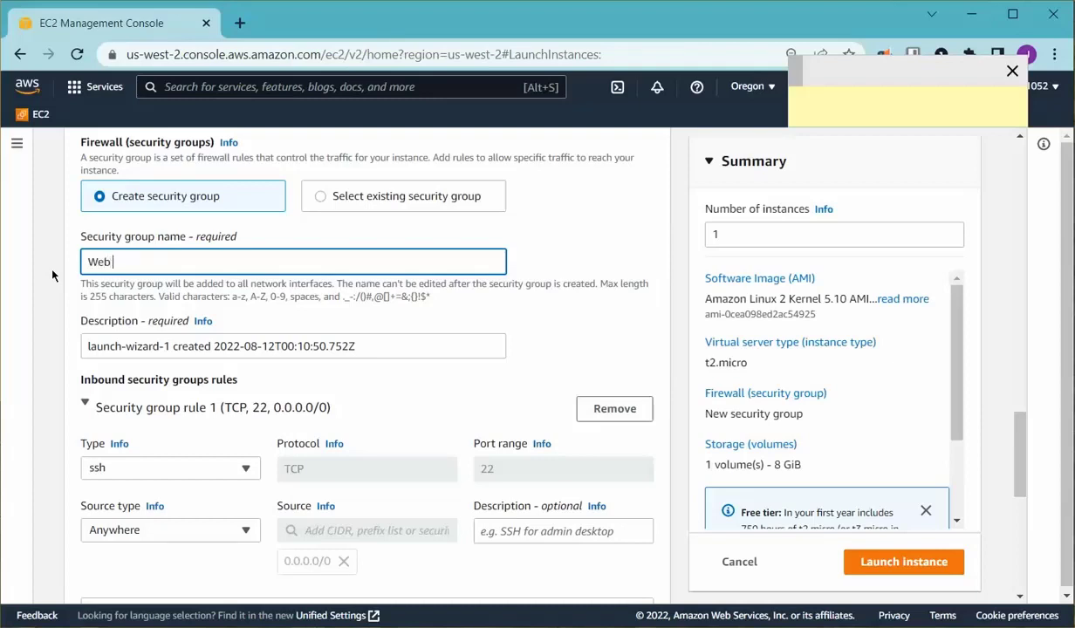
pyautogui.write(' Server & SSH ser')
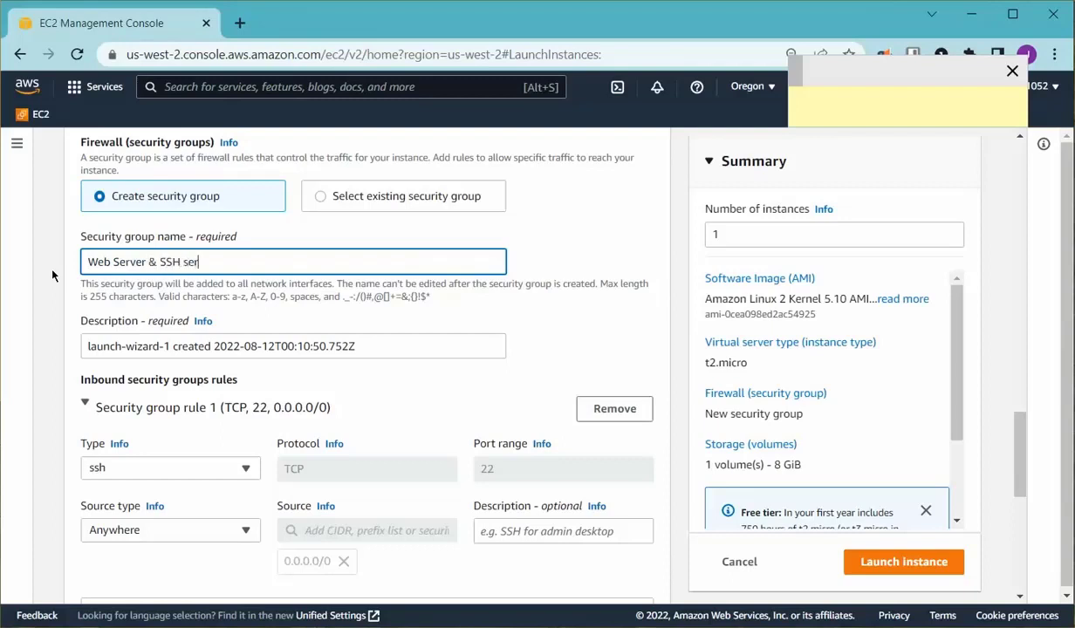
pyautogui.write('ver')
pyautogui.press('BackSpace')
pyautogui.press('BackSpace')
pyautogui.press('BackSpace')
pyautogui.press('BackSpace')
pyautogui.press('BackSpace')
pyautogui.press('BackSpace')
pyautogui.write('Server SG')
# Replace the security group's description with a copy of its name, "Web Server & SSH Server SG"
pyautogui.tripleClick(389, 343)
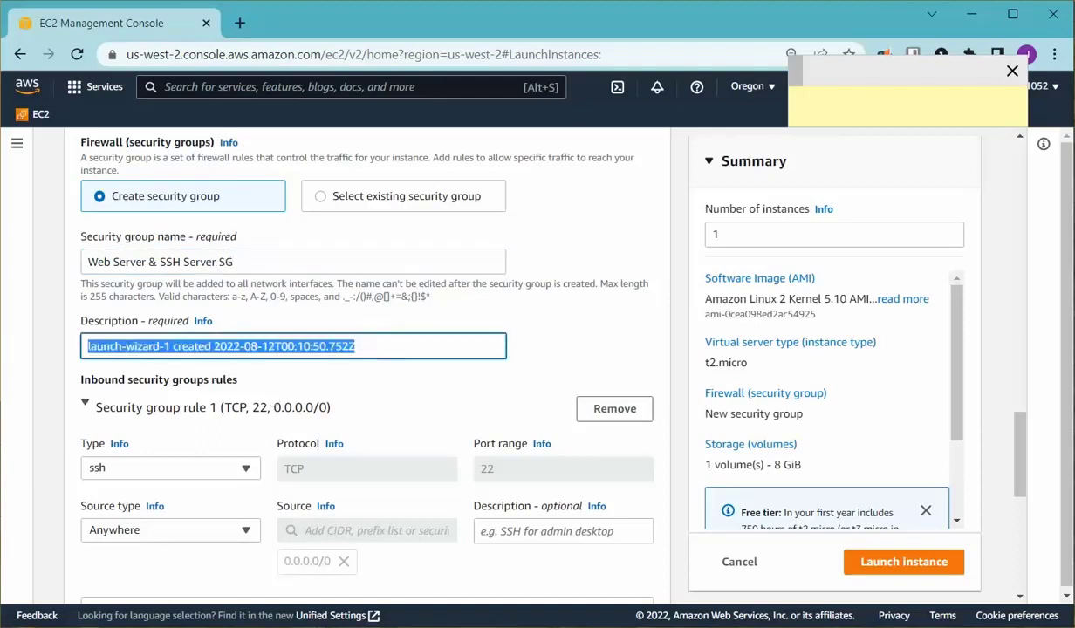
pyautogui.press('BackSpace')
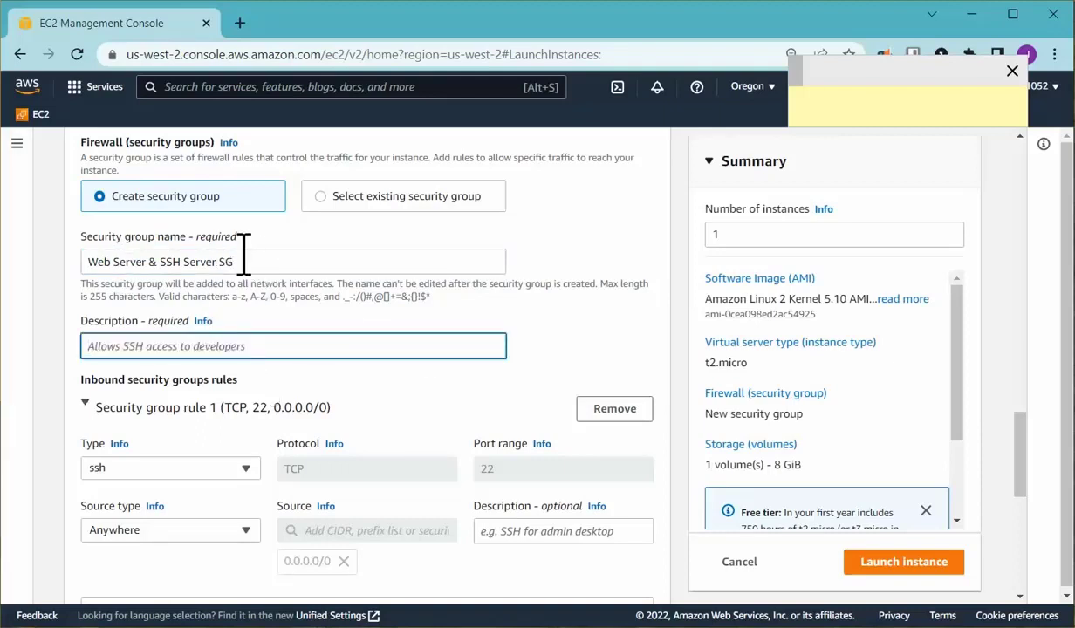
pyautogui.moveTo(235, 262); pyautogui.dragTo(83, 270)
pyautogui.hotkey('ctrl', 'c')
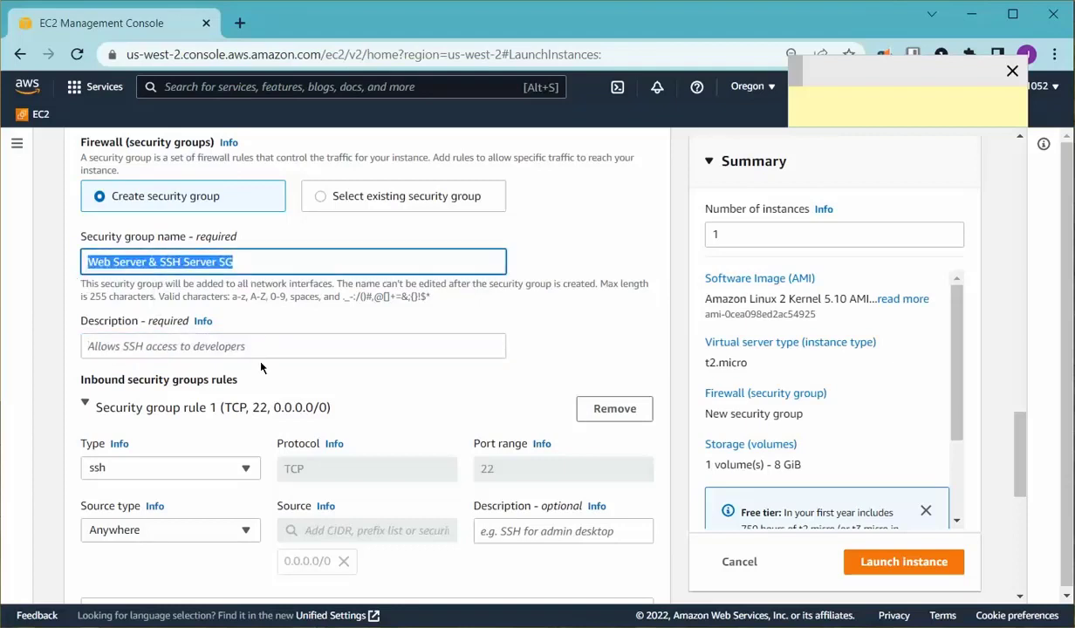
pyautogui.click(202, 347)
pyautogui.hotkey('ctrl', 'v')
# Add a second inbound security group rule of type HTTP with the source type Anywhere
pyautogui.scroll(-2, 375, 410)
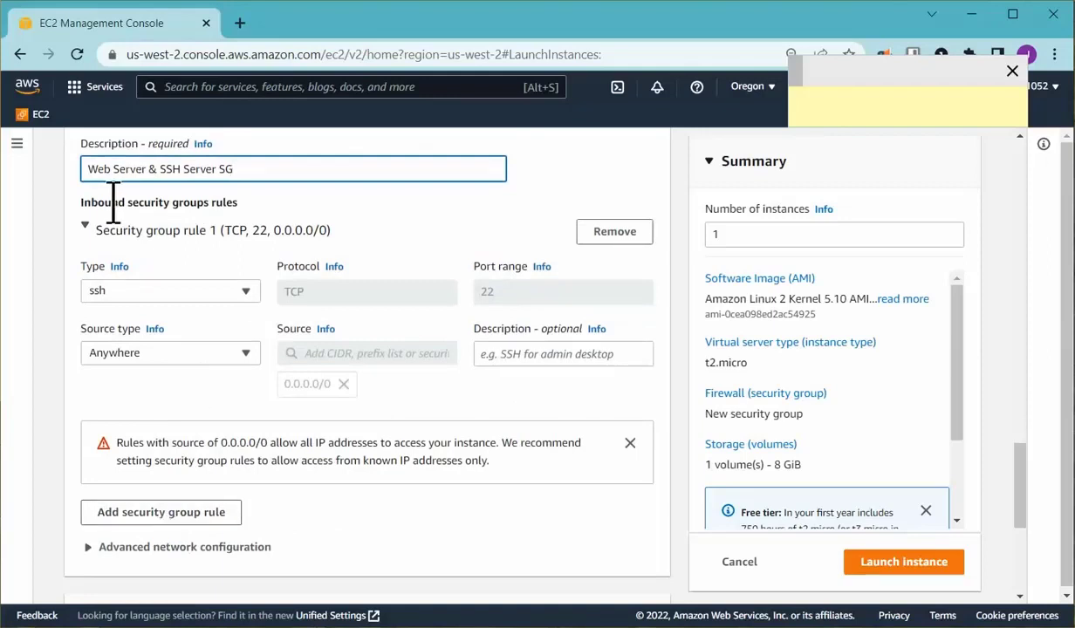
pyautogui.click(180, 510)
pyautogui.scroll(-2, 184, 522)
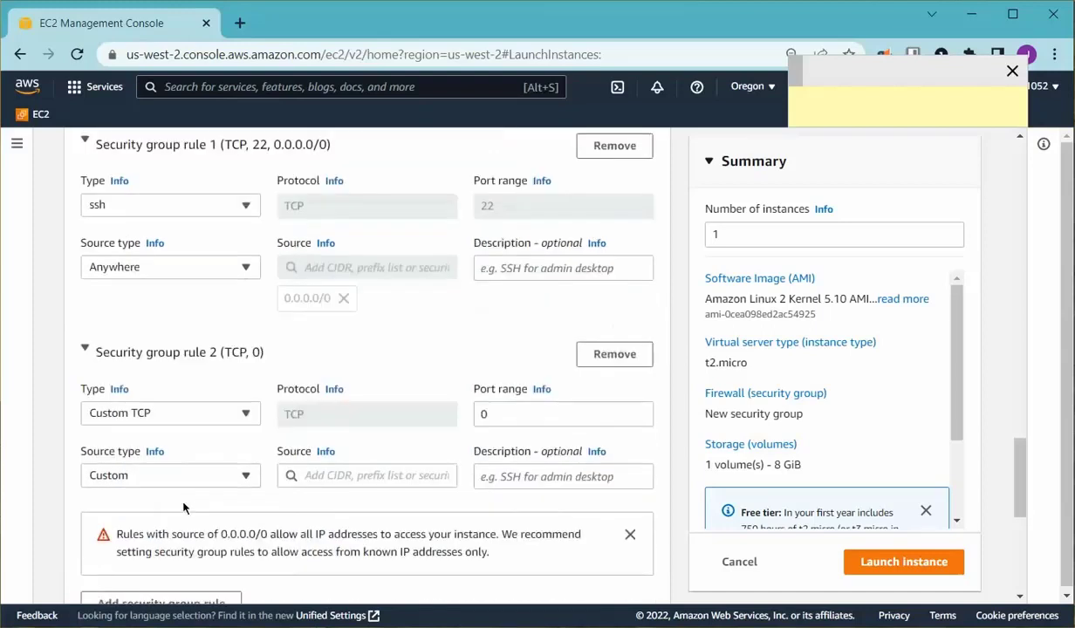
pyautogui.click(184, 407)
pyautogui.press('h')
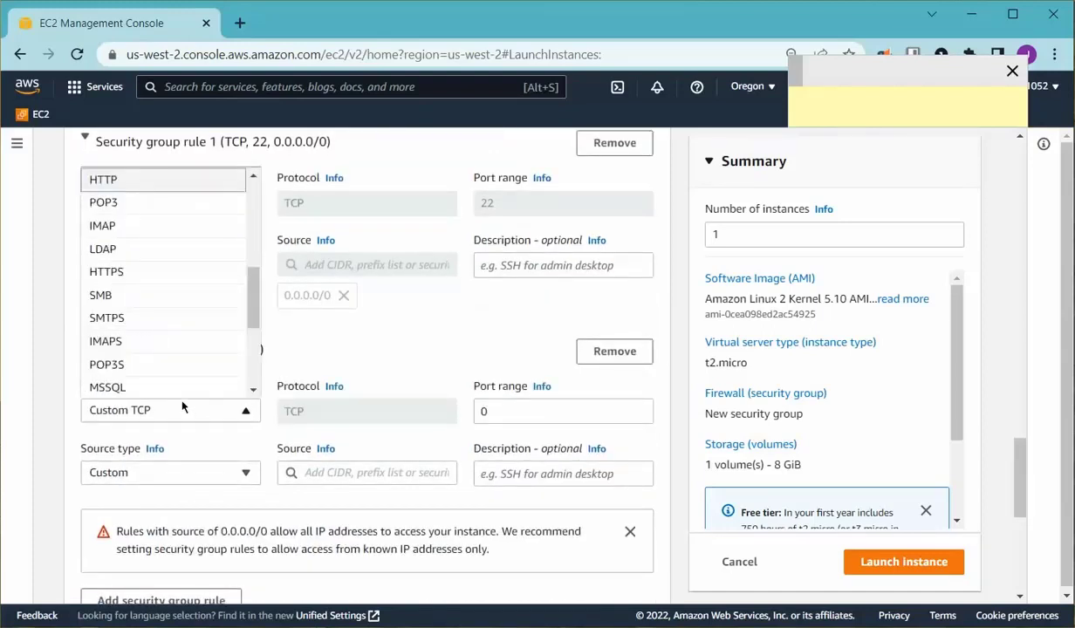
pyautogui.click(103, 179)
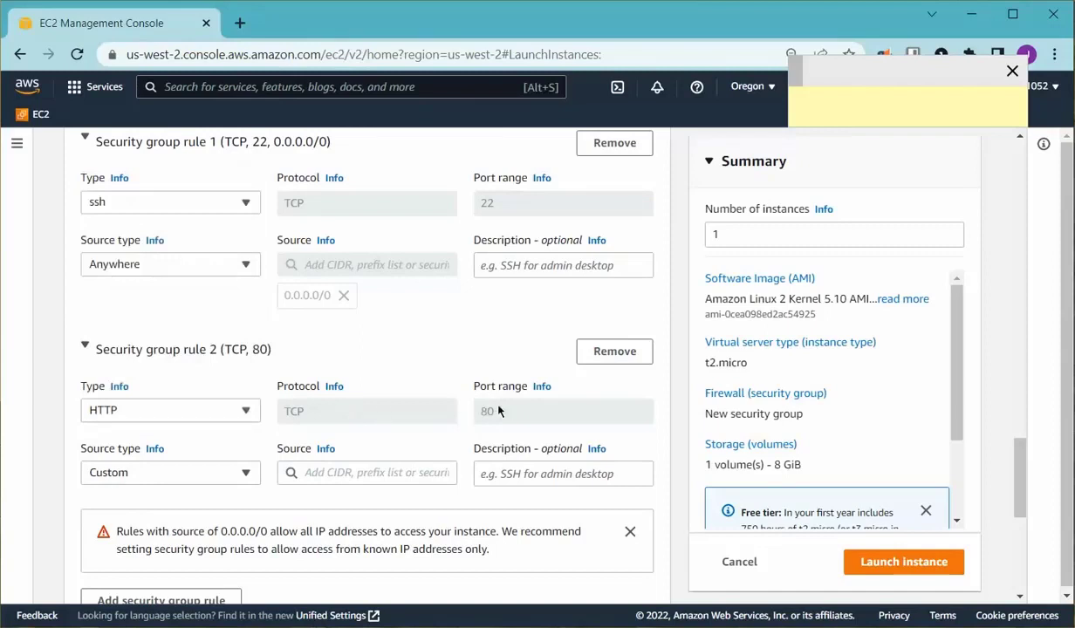
pyautogui.click(159, 472)
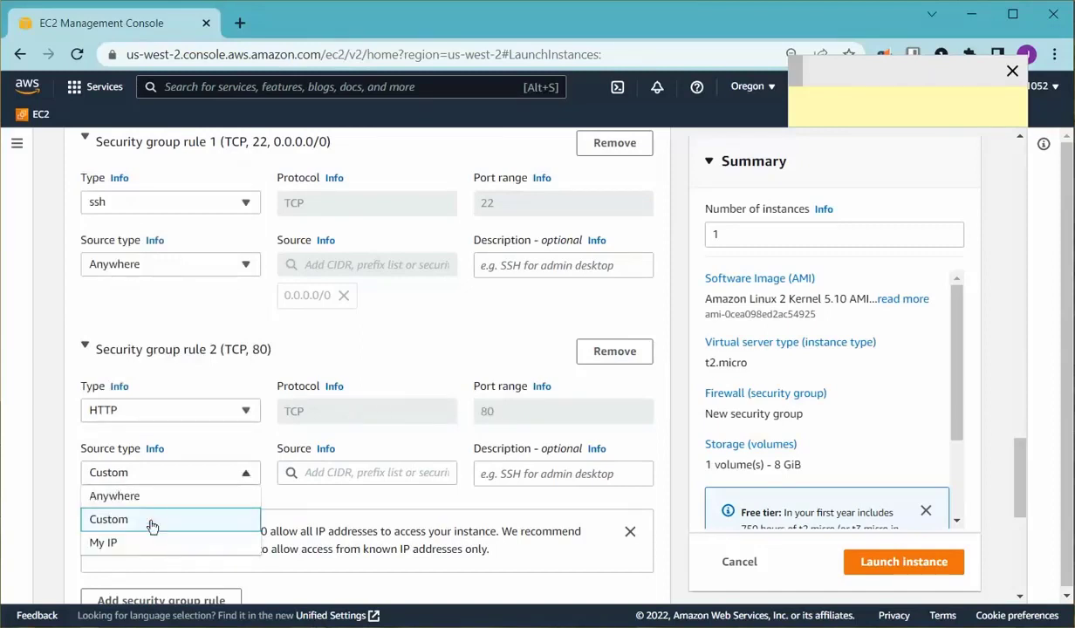
pyautogui.click(129, 495)
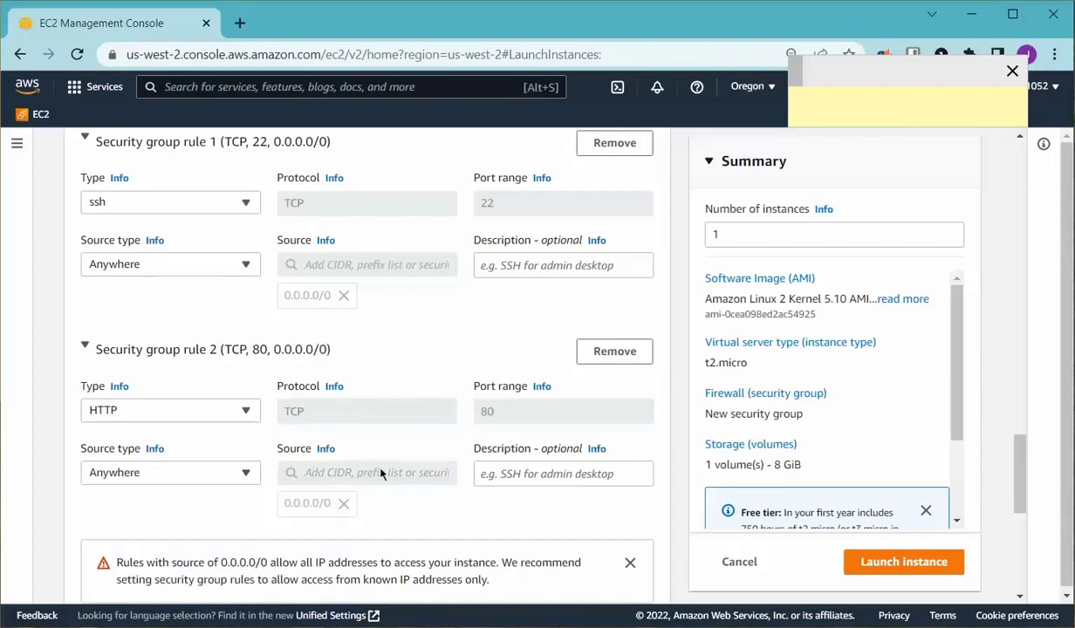
# Describe the HTTP rule as "HTTP inbound traffic"
pyautogui.click(504, 474)
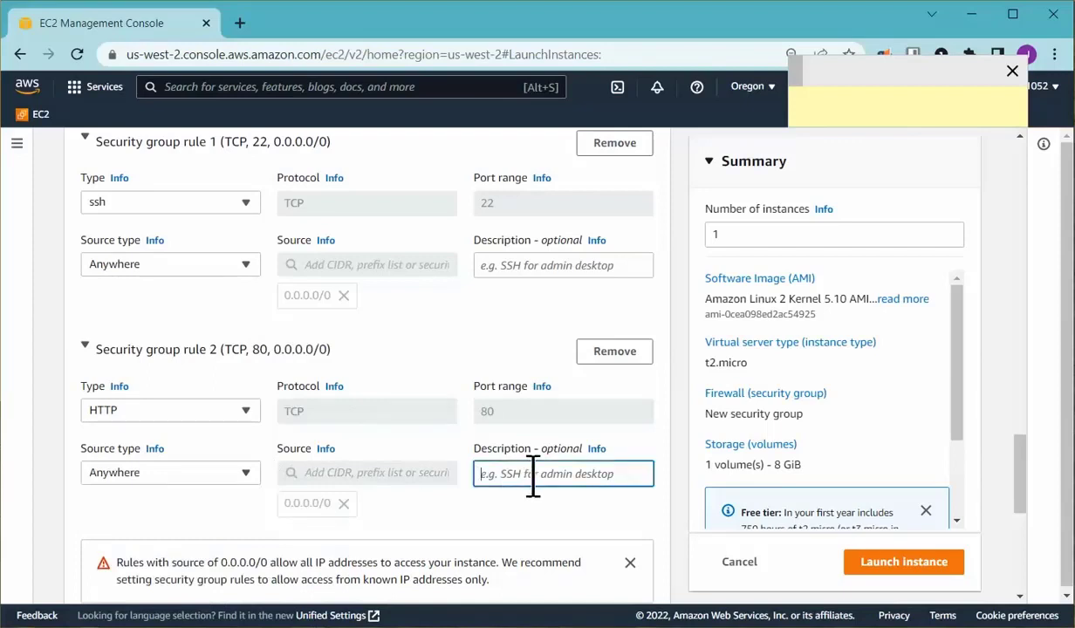
pyautogui.write('htt')
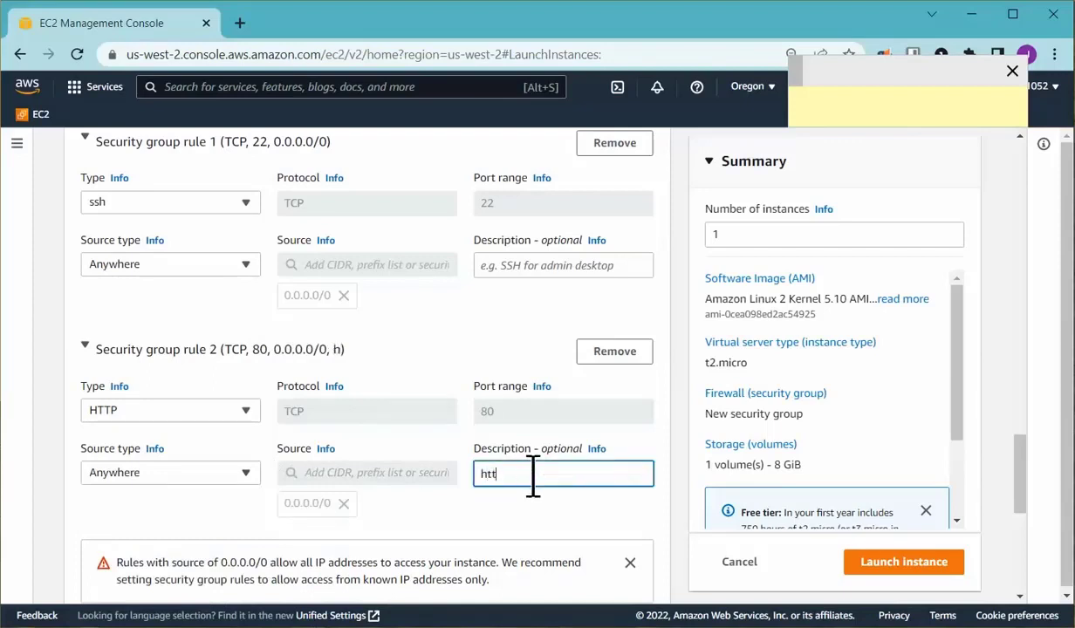
pyautogui.press('BackSpace')
pyautogui.press('BackSpace')
pyautogui.press('BackSpace')
pyautogui.write('Ht')
pyautogui.press('BackSpace')
pyautogui.write('TTP i')
pyautogui.write('nbound traffic')
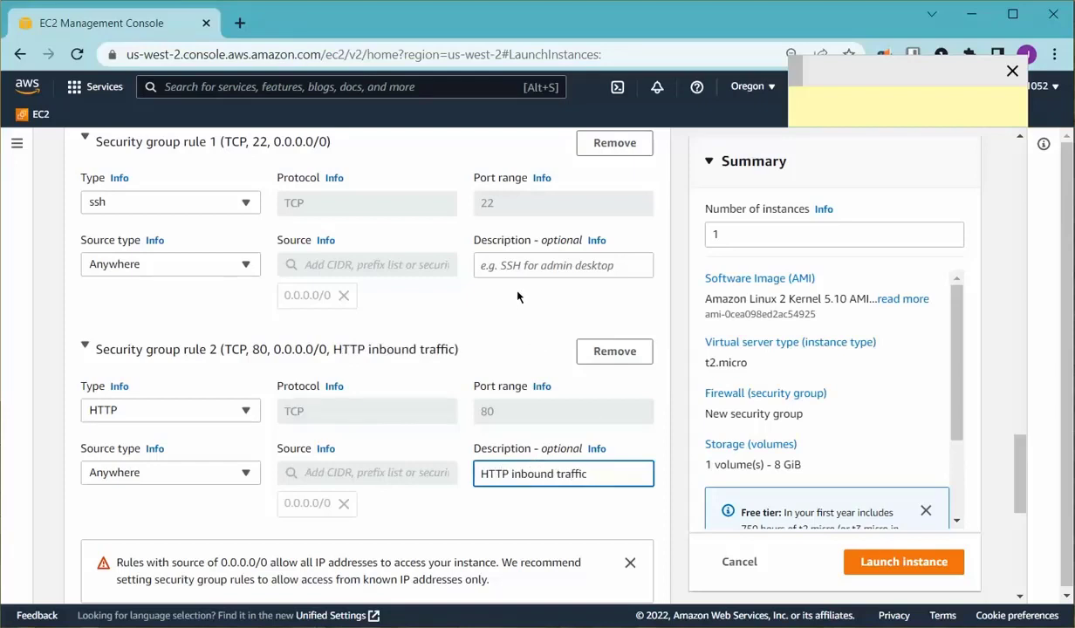
# Describe the ssh rule as "SSH for EC2 admin"
pyautogui.click(526, 266)
pyautogui.write('SS')
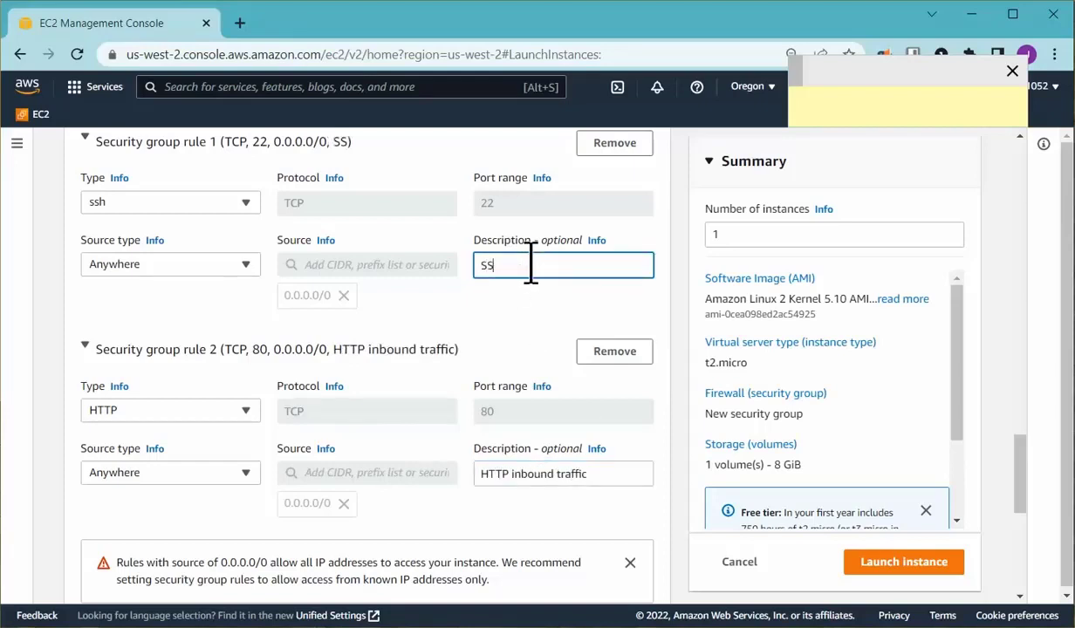
pyautogui.write('H for EC2 admin')
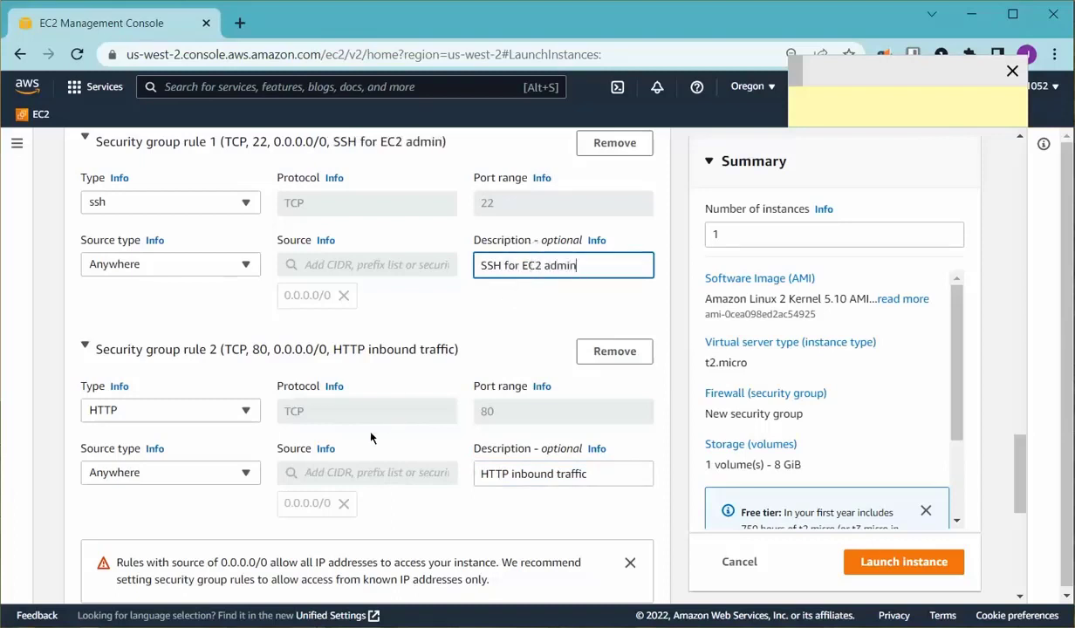
# Expand the instance's advanced details and go to the empty User data field
pyautogui.scroll(-2, 356, 418)
pyautogui.scroll(-2, 344, 454)
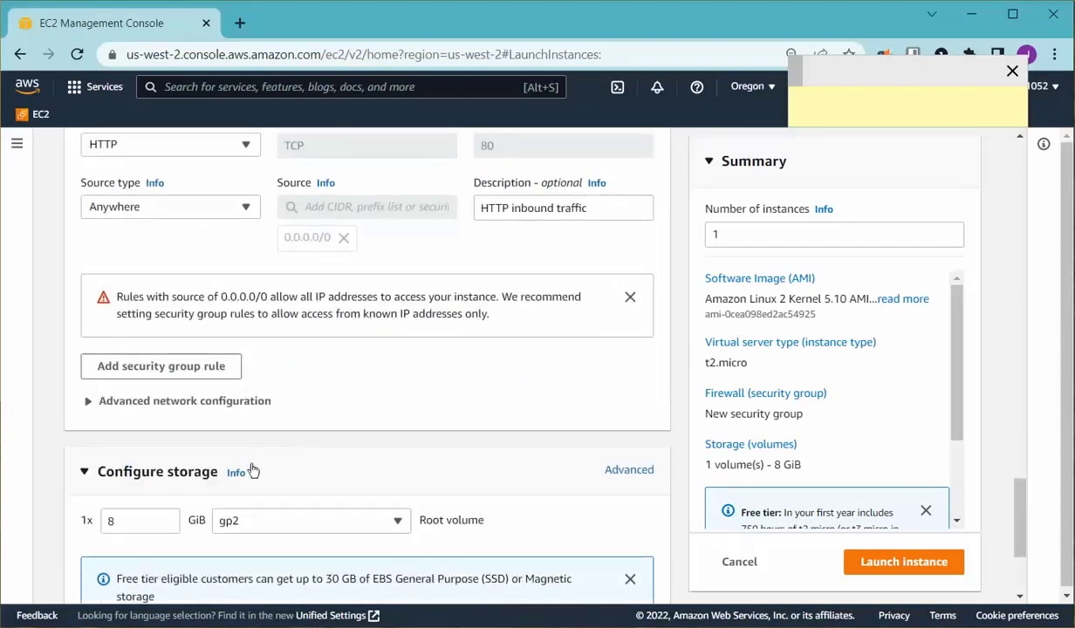
pyautogui.scroll(-1, 262, 428)
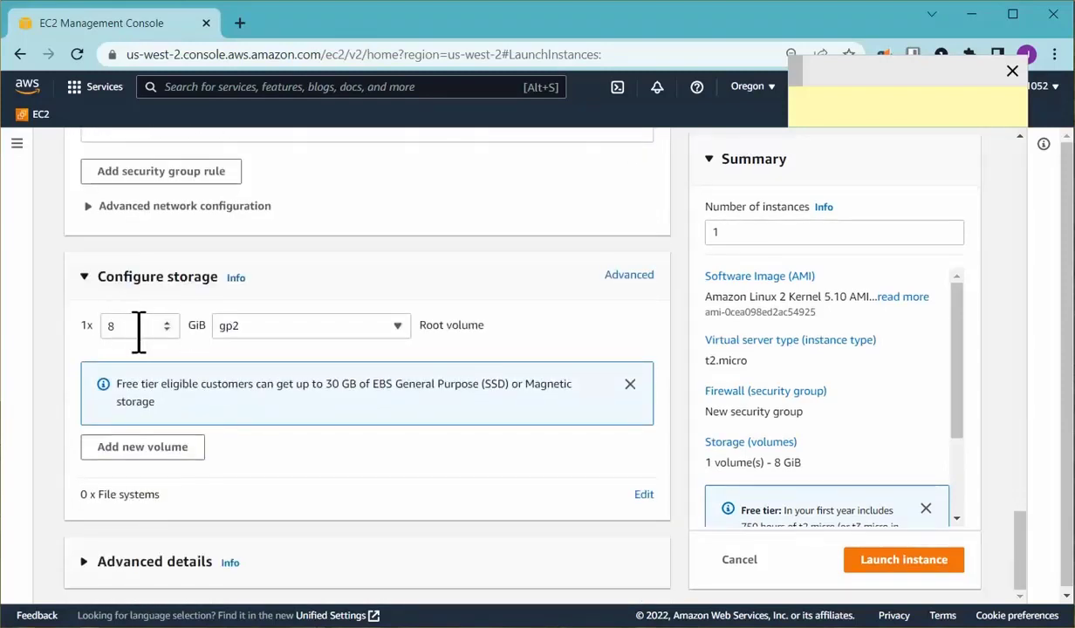
pyautogui.scroll(-1, 295, 349)
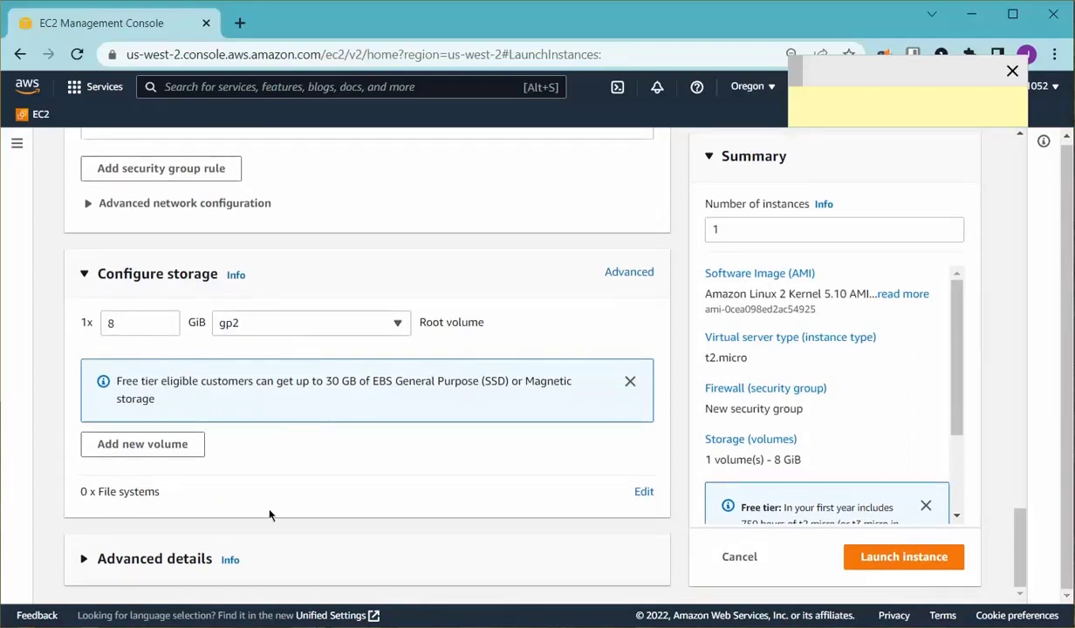
pyautogui.click(88, 563)
pyautogui.scroll(-4, 226, 516)
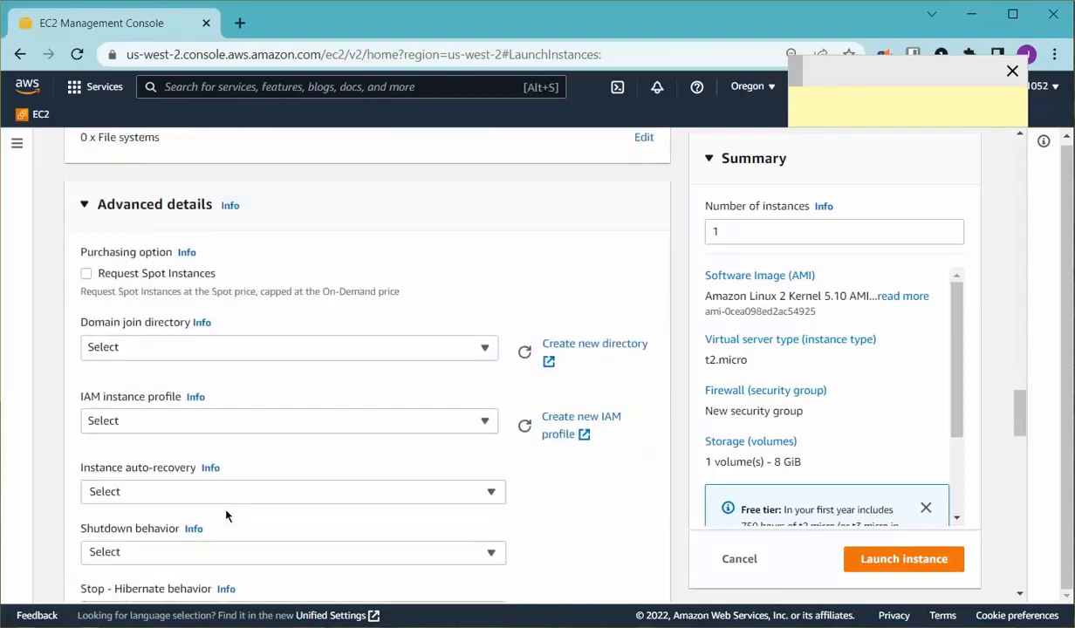
pyautogui.scroll(-12, 260, 441)
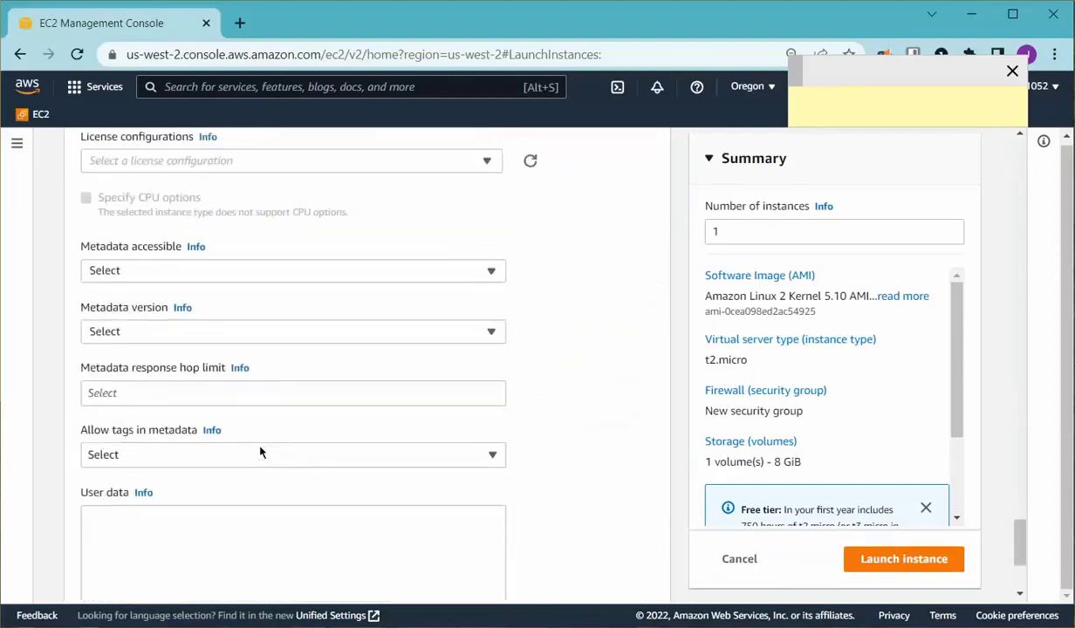
pyautogui.scroll(-4, 259, 452)
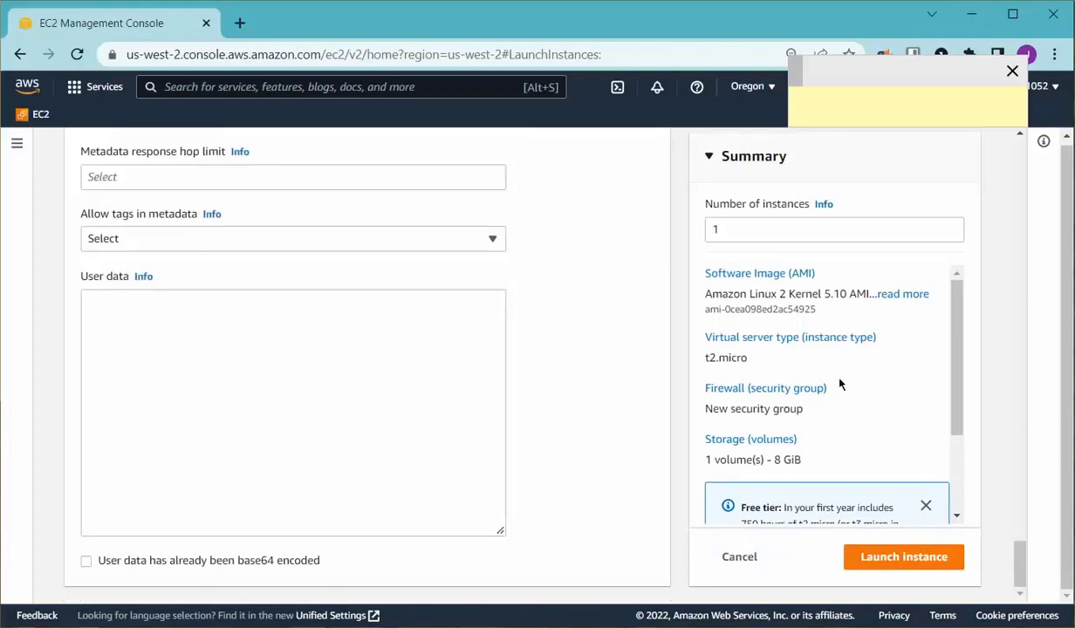
# Switch to Notepad with "user data script for basic web server.txt", bring it over the browser and highlight the #!/bin/bash and yum install lines
pyautogui.hotkey('alt', 'Tab')
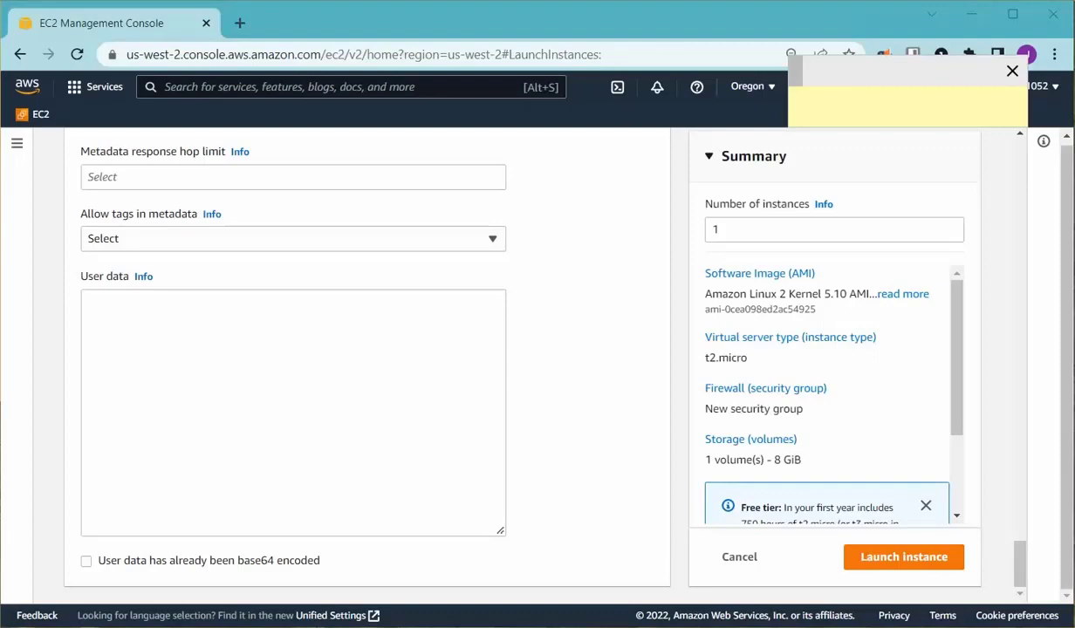
pyautogui.moveTo(1074, 262); pyautogui.dragTo(441, 149)
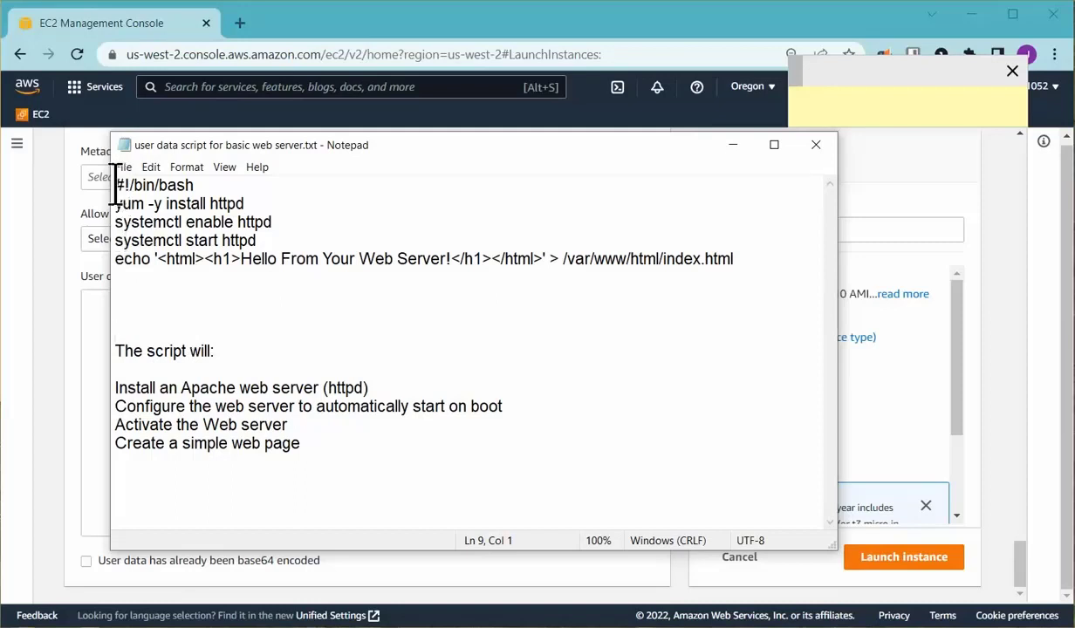
pyautogui.moveTo(115, 185); pyautogui.dragTo(194, 182)
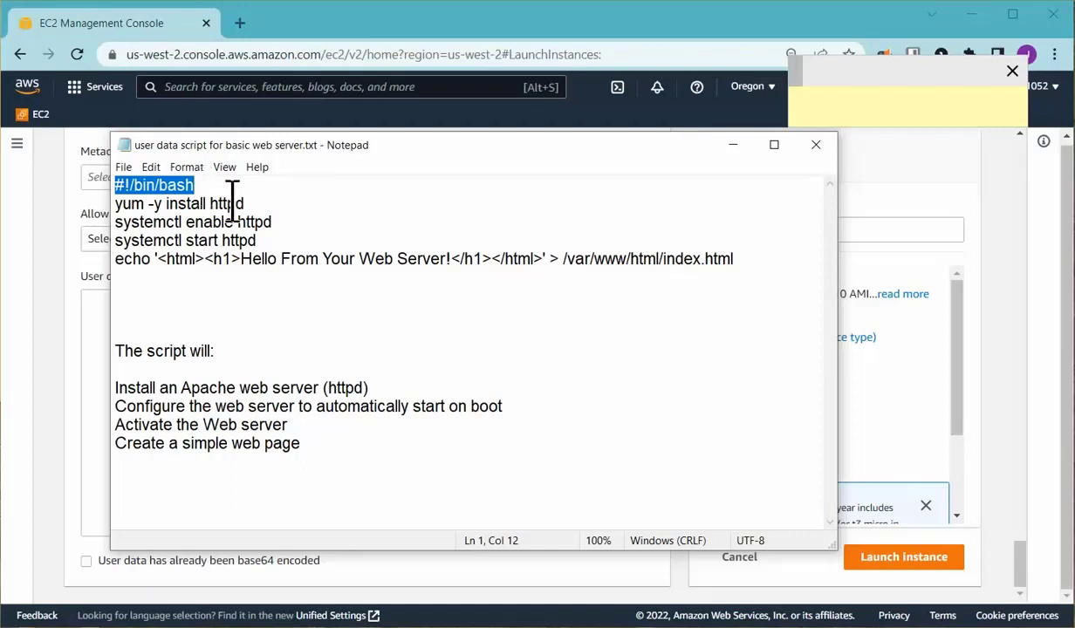
pyautogui.moveTo(113, 203); pyautogui.dragTo(248, 206)
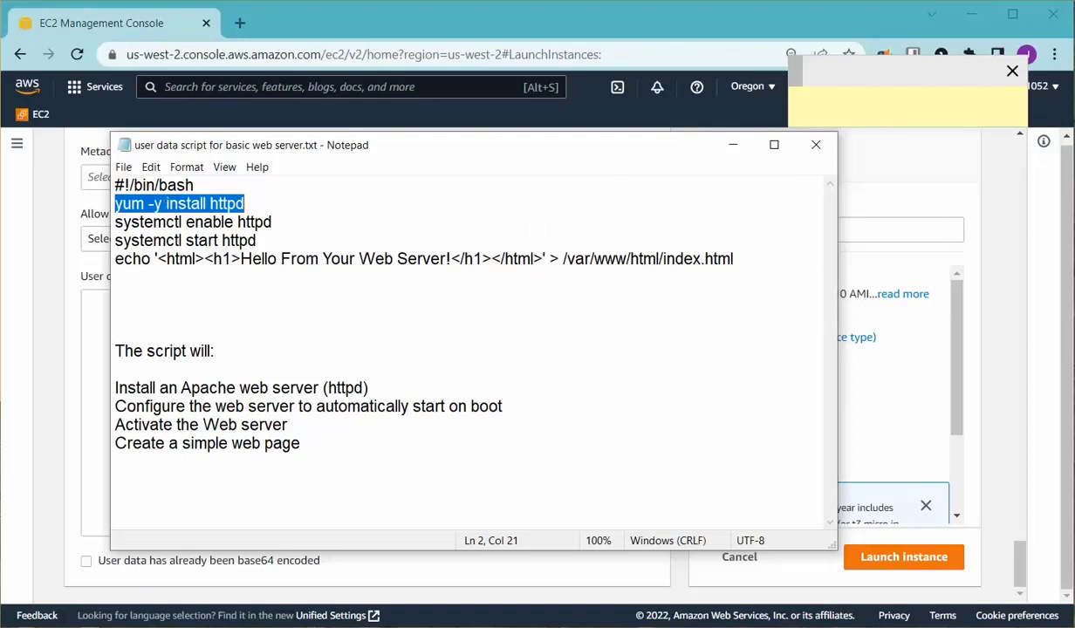
# Insert the line "yum update -y" above "yum -y install httpd" in the script
pyautogui.click(115, 205)
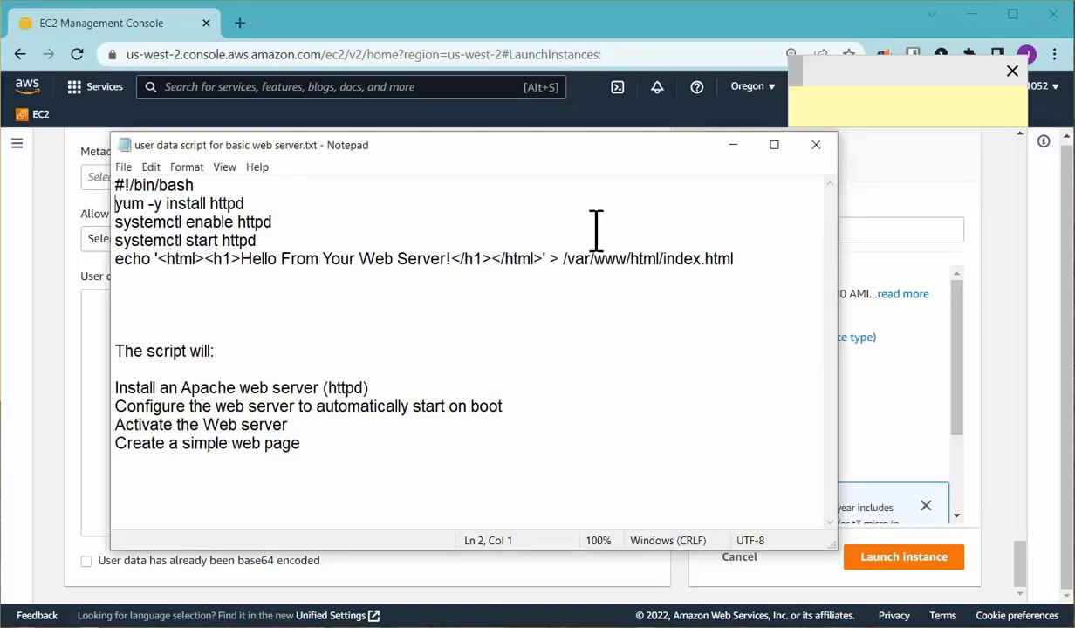
pyautogui.press('Return')
pyautogui.press('Up')
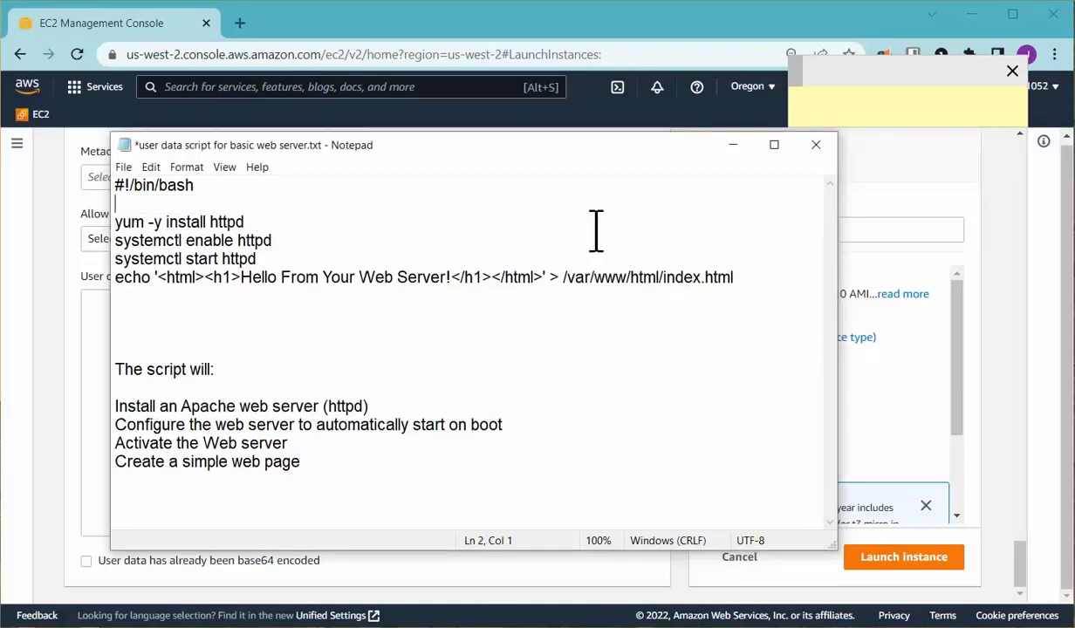
pyautogui.write('yum update -y')
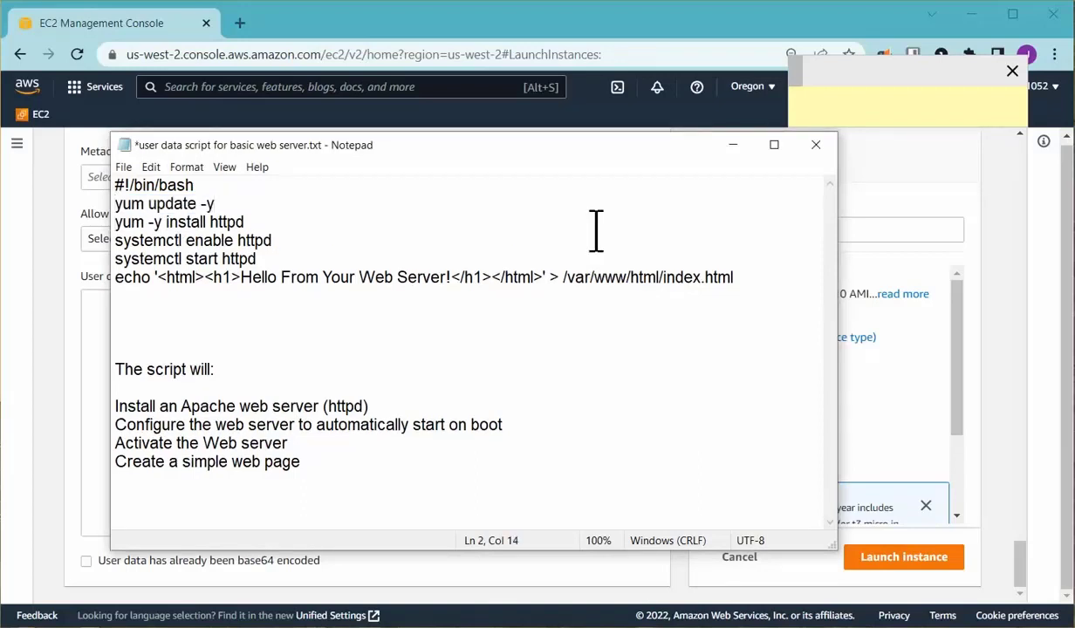
# Highlight the script line by line from "yum update -y" down to "systemctl start httpd" to review what each command does
pyautogui.press('Left')
pyautogui.press('Left')
pyautogui.press('Left')
pyautogui.press('Left')
pyautogui.press('Left')
pyautogui.press('Left')
pyautogui.press('Left')
pyautogui.press('Left')
pyautogui.press('Left')
pyautogui.press('Left')
pyautogui.press('Left')
pyautogui.press('Left')
pyautogui.press('Left')
pyautogui.hotkey('shift', 'Down')
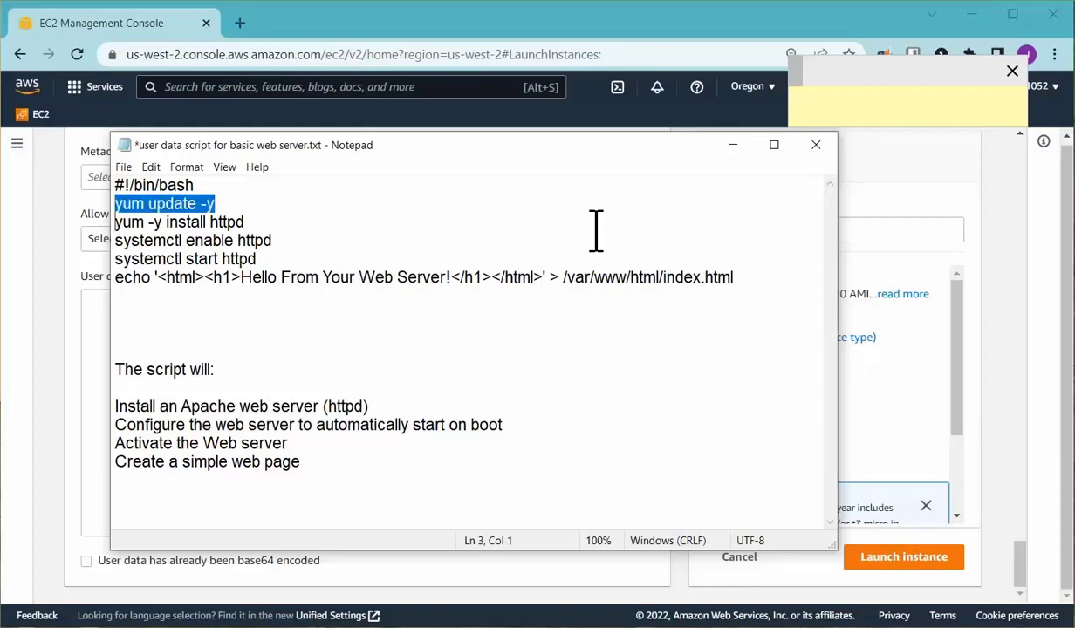
pyautogui.hotkey('shift', 'Right')
pyautogui.hotkey('shift', 'Right')
pyautogui.hotkey('shift', 'Right')
pyautogui.hotkey('shift', 'Right')
pyautogui.hotkey('shift', 'Right')
pyautogui.hotkey('shift', 'Right')
pyautogui.hotkey('shift', 'Right')
pyautogui.hotkey('shift', 'Right')
pyautogui.hotkey('shift', 'Right')
pyautogui.hotkey('shift', 'Right')
pyautogui.hotkey('shift', 'Right')
pyautogui.hotkey('shift', 'Right')
pyautogui.hotkey('shift', 'Right')
pyautogui.hotkey('shift', 'Right')
pyautogui.hotkey('shift', 'Right')
pyautogui.hotkey('shift', 'Right')
pyautogui.hotkey('shift', 'Right')
pyautogui.hotkey('shift', 'Right')
pyautogui.hotkey('shift', 'Right')
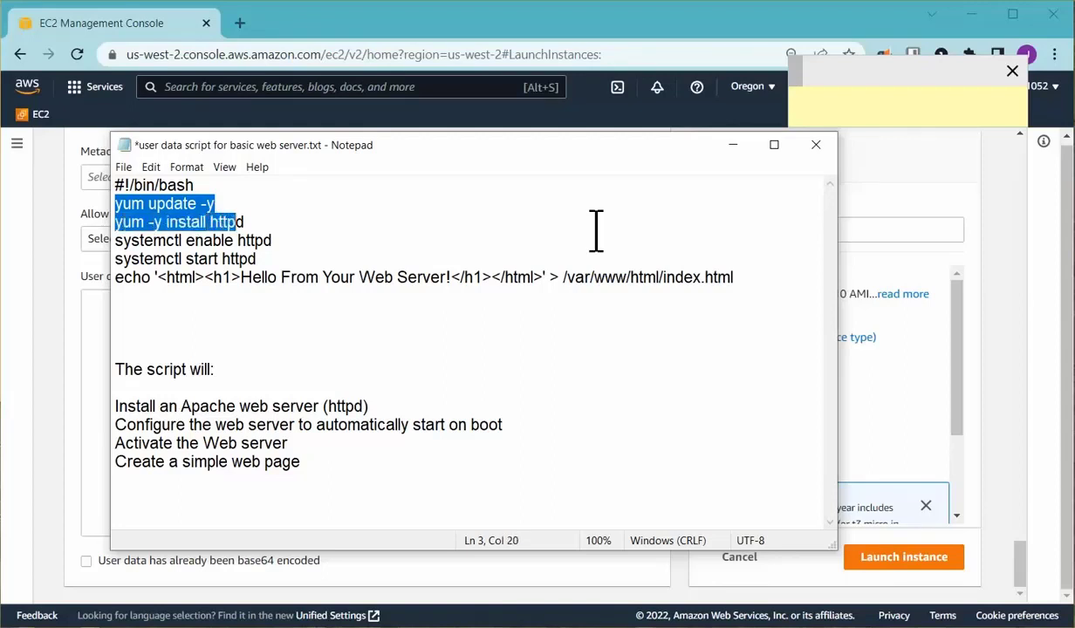
pyautogui.hotkey('shift', 'Right')
pyautogui.hotkey('shift', 'Right')
pyautogui.hotkey('shift', 'Down')
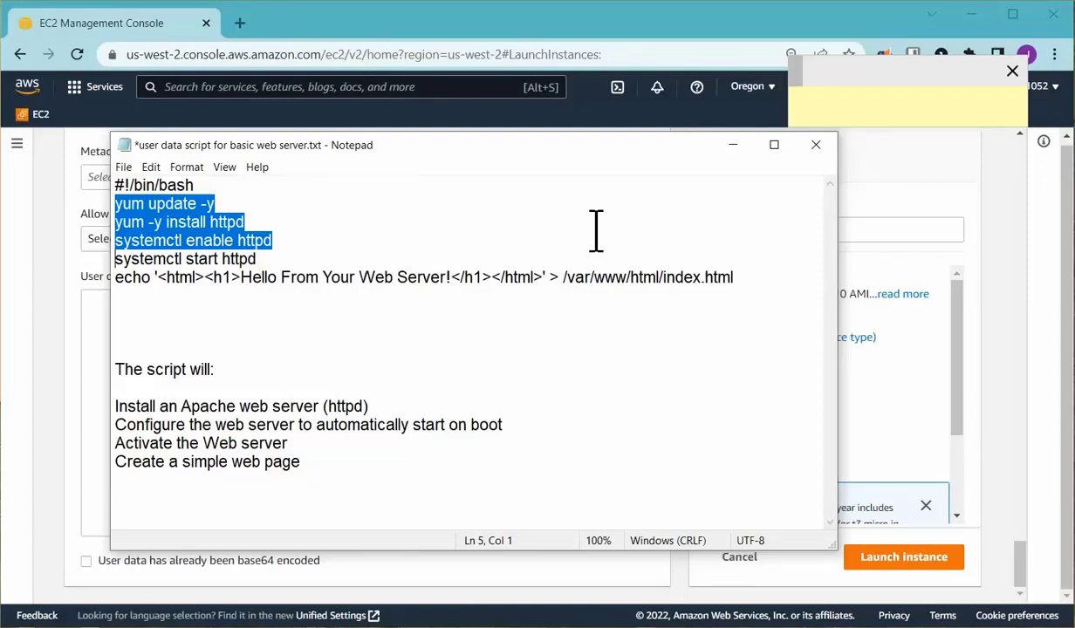
pyautogui.hotkey('shift', 'Down')
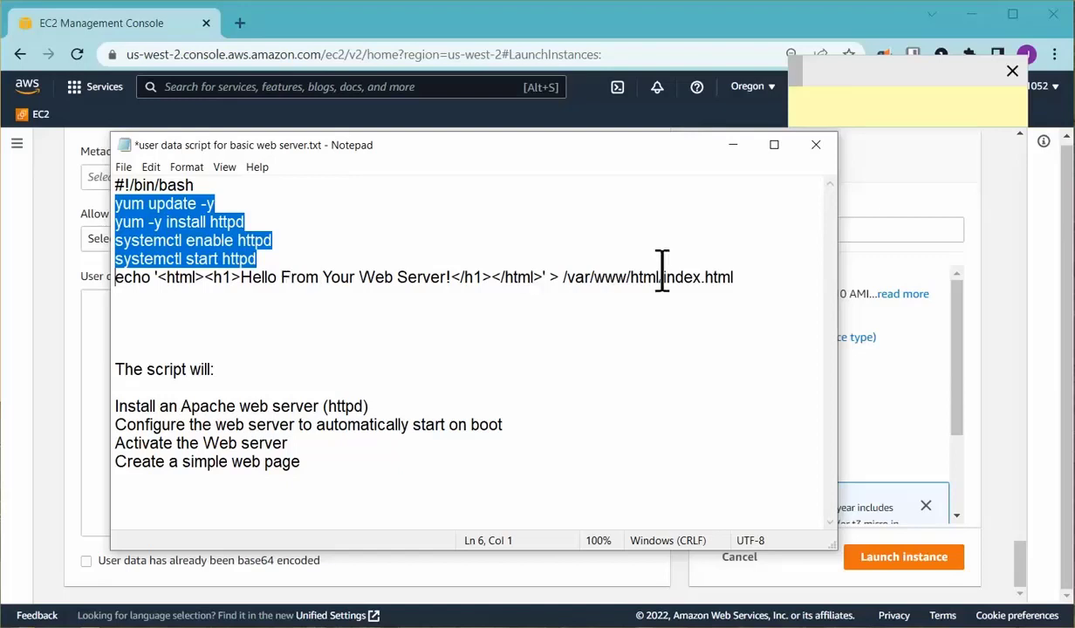
# Remove the echo line that writes index.html from the script and the "Create a simple web page" line from its description
pyautogui.moveTo(740, 278); pyautogui.dragTo(663, 278)
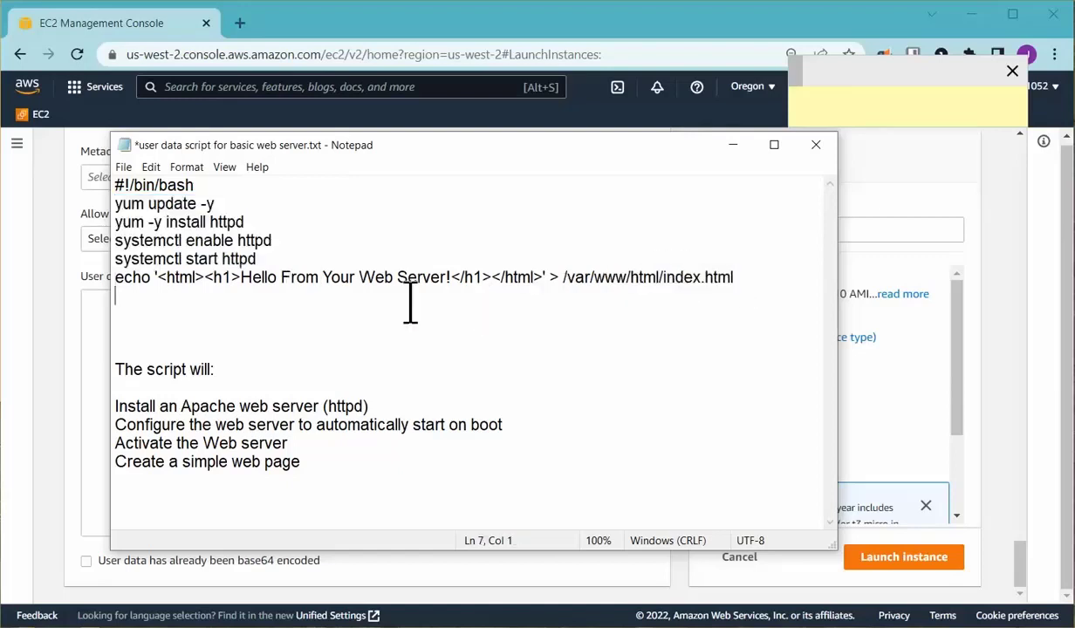
pyautogui.moveTo(410, 300); pyautogui.dragTo(114, 288)
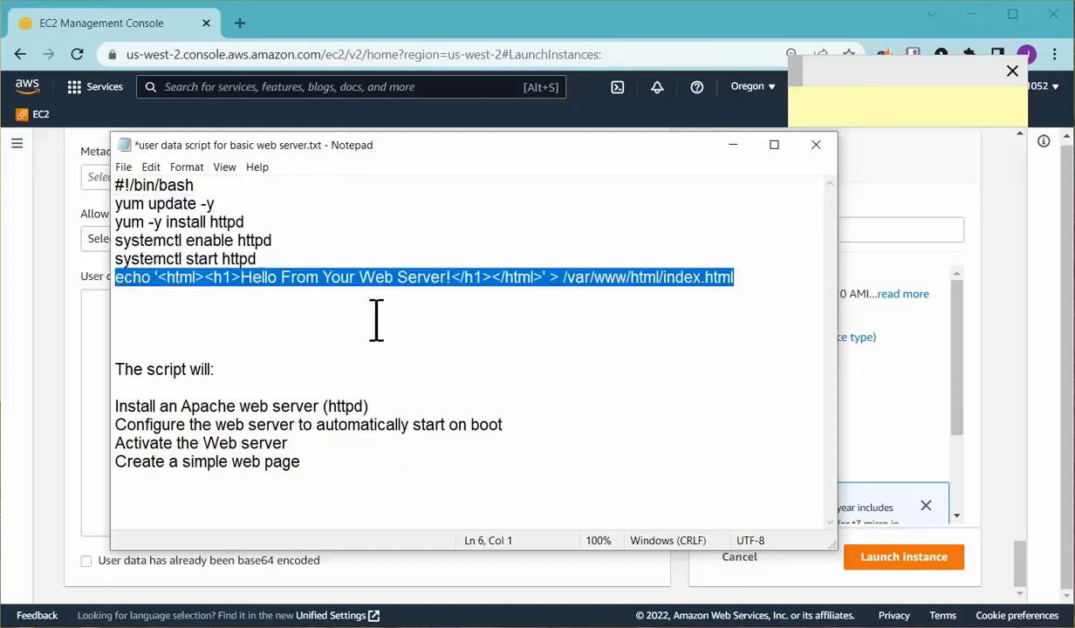
pyautogui.hotkey('ctrl', 'x')
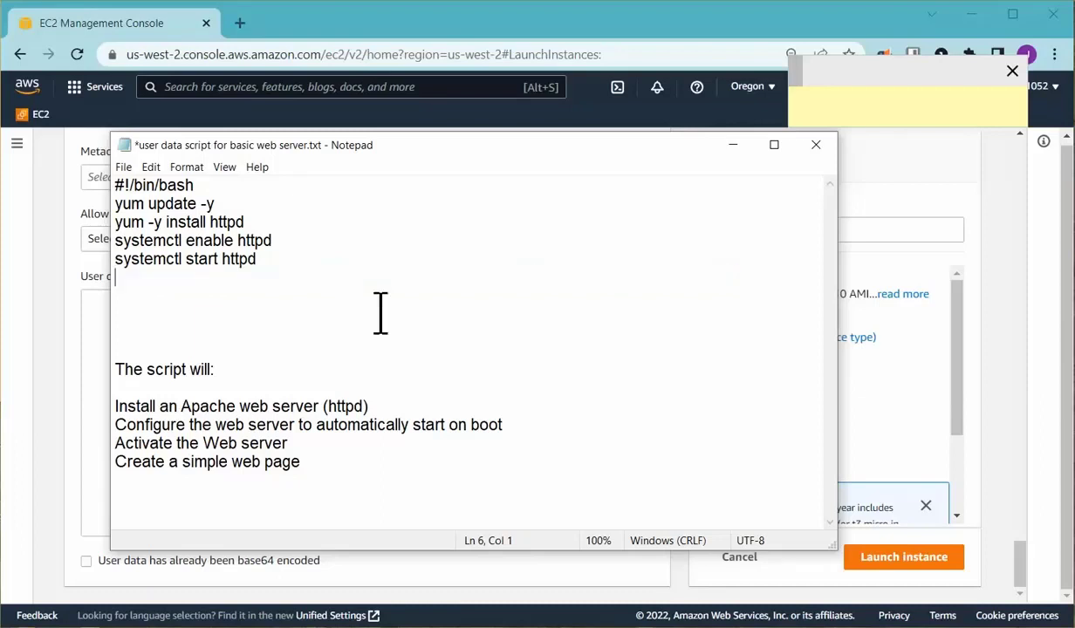
pyautogui.moveTo(302, 463); pyautogui.dragTo(108, 471)
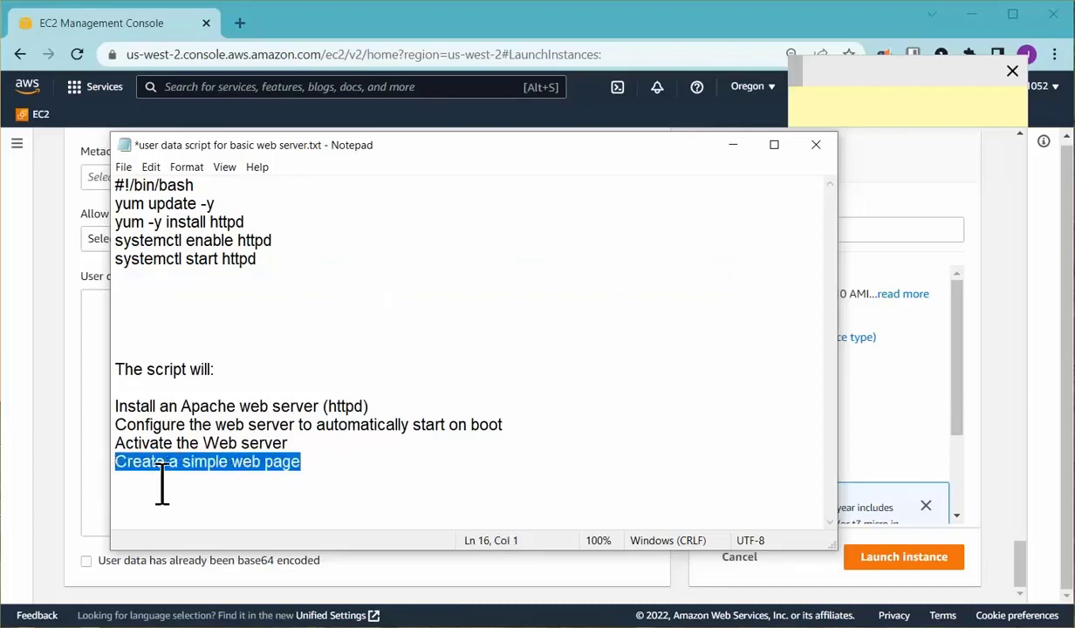
pyautogui.hotkey('ctrl', 'x')
# Copy the script from "#!/bin/bash" through "systemctl start httpd" into the instance's User data field
pyautogui.moveTo(261, 260); pyautogui.dragTo(101, 185)
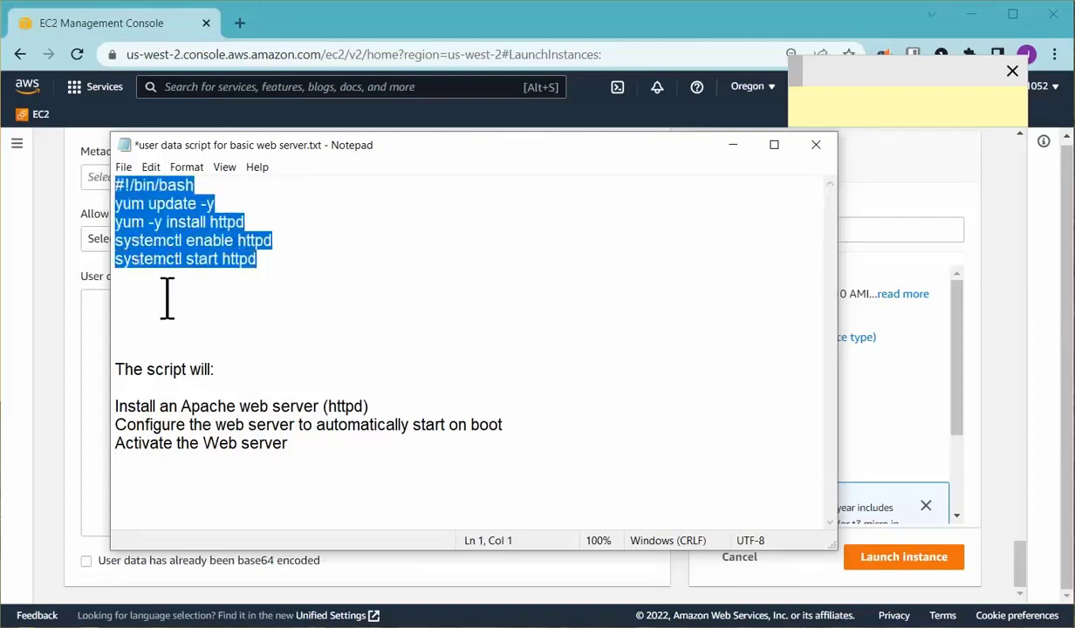
pyautogui.click(733, 145)
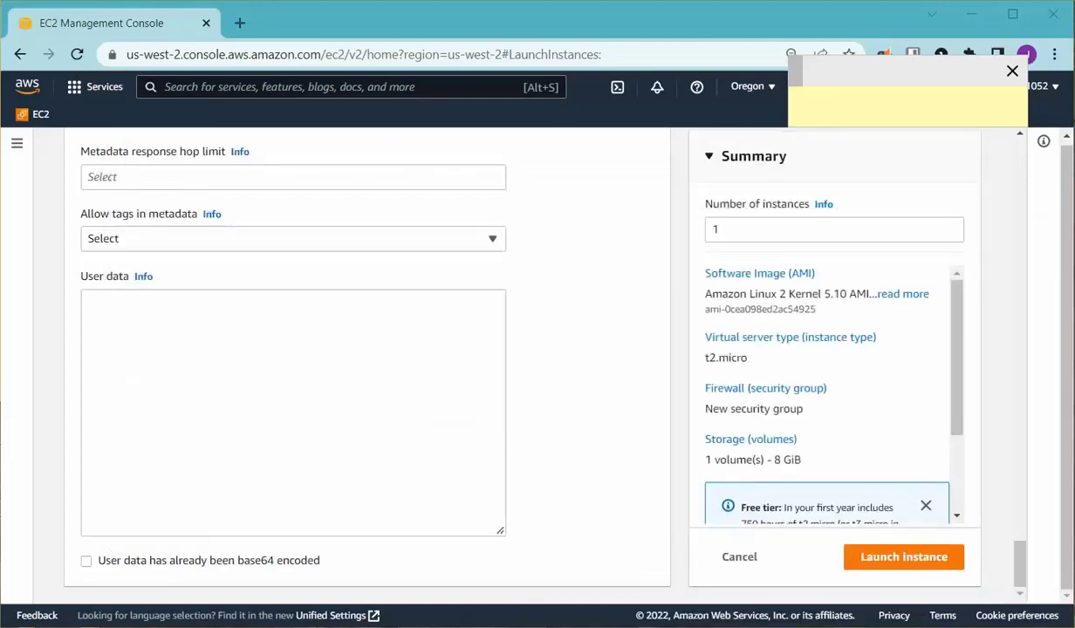
pyautogui.click(194, 353)
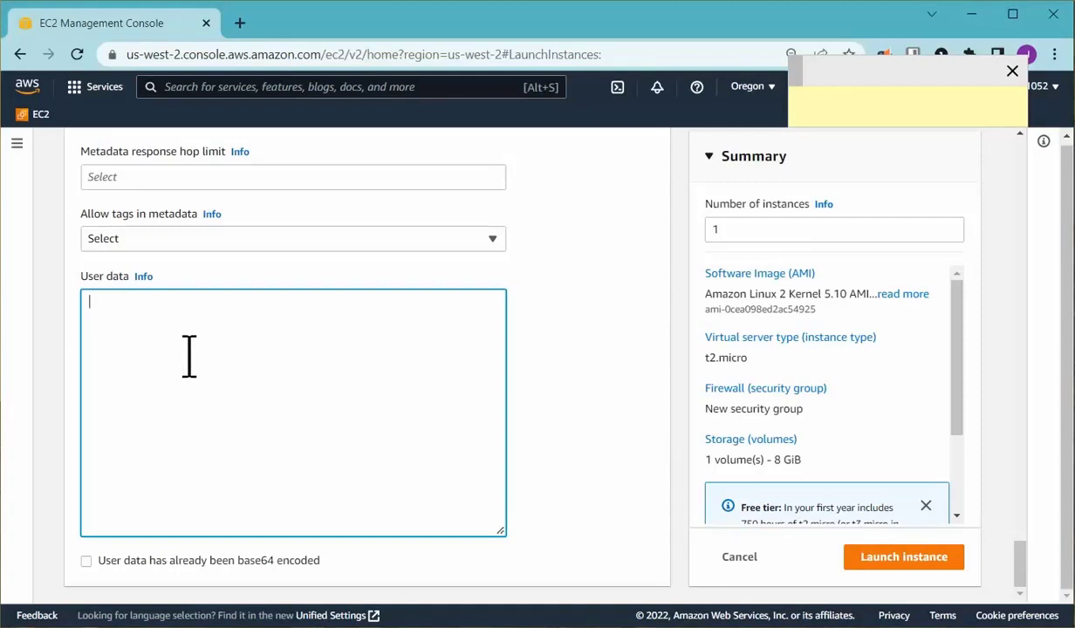
pyautogui.hotkey('ctrl', 'v')
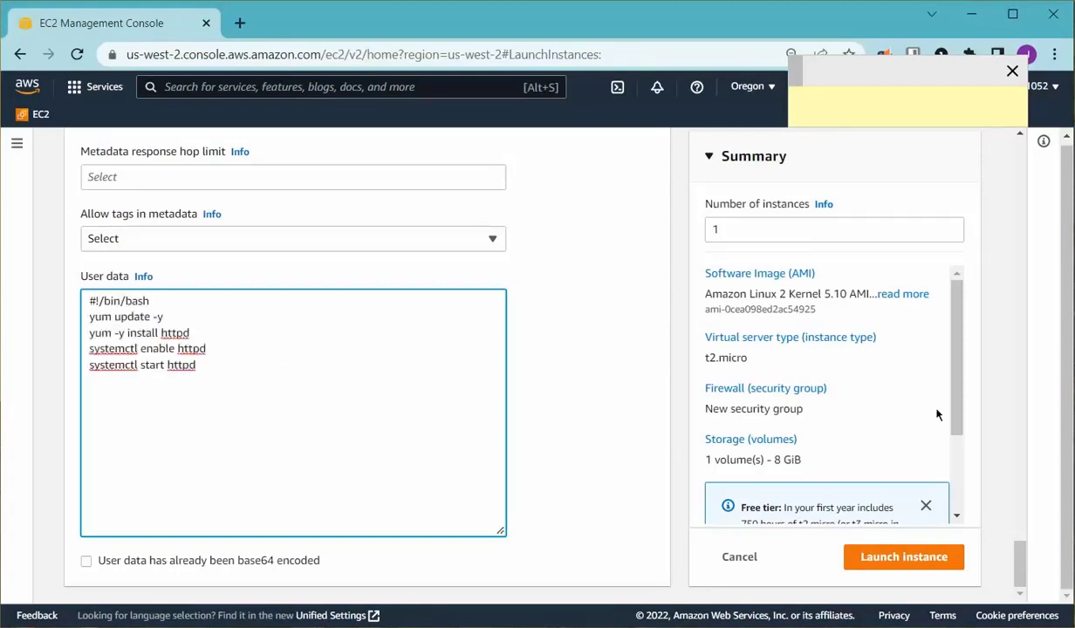
# Launch the EC2 instance and open the list of instances
pyautogui.click(884, 556)
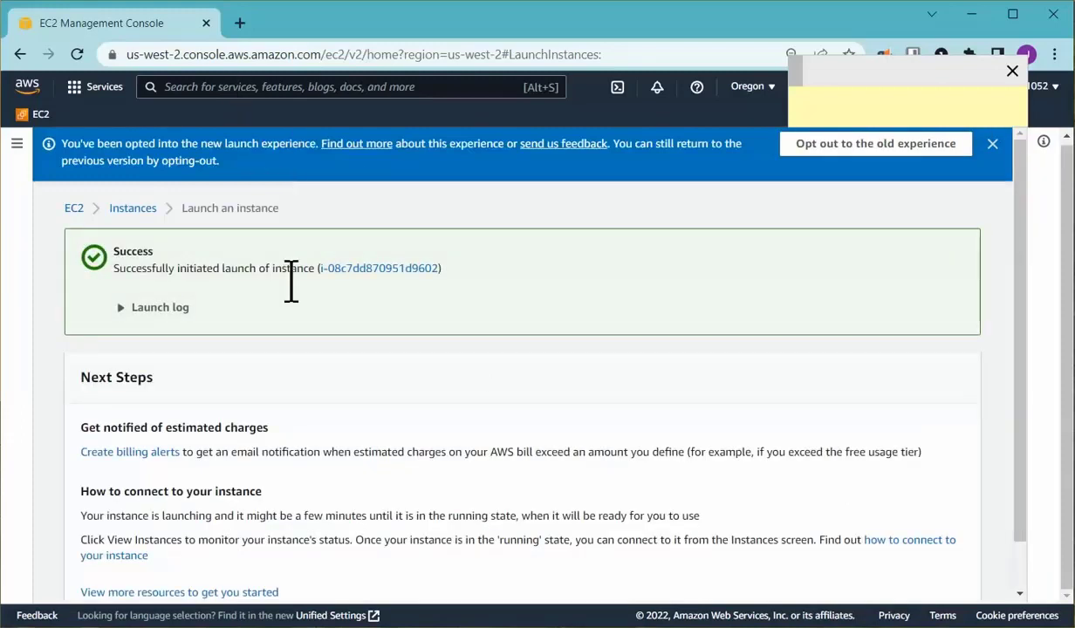
pyautogui.click(131, 212)
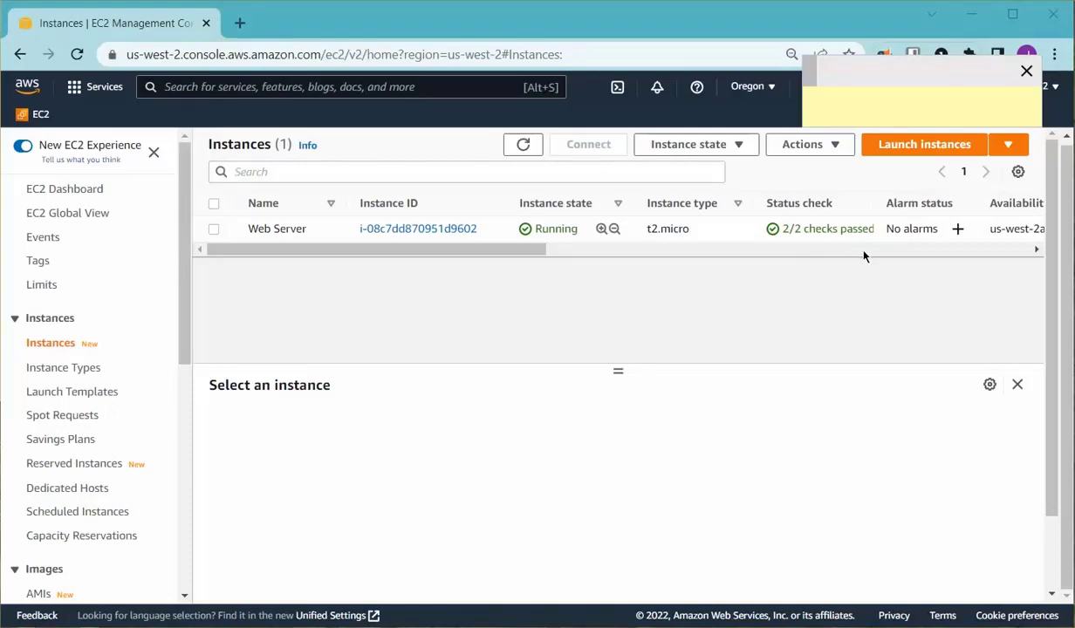
# Try to connect to the Web Server instance through EC2 Instance Connect with the user name ec2-user, and close the connection tab
pyautogui.click(213, 230)
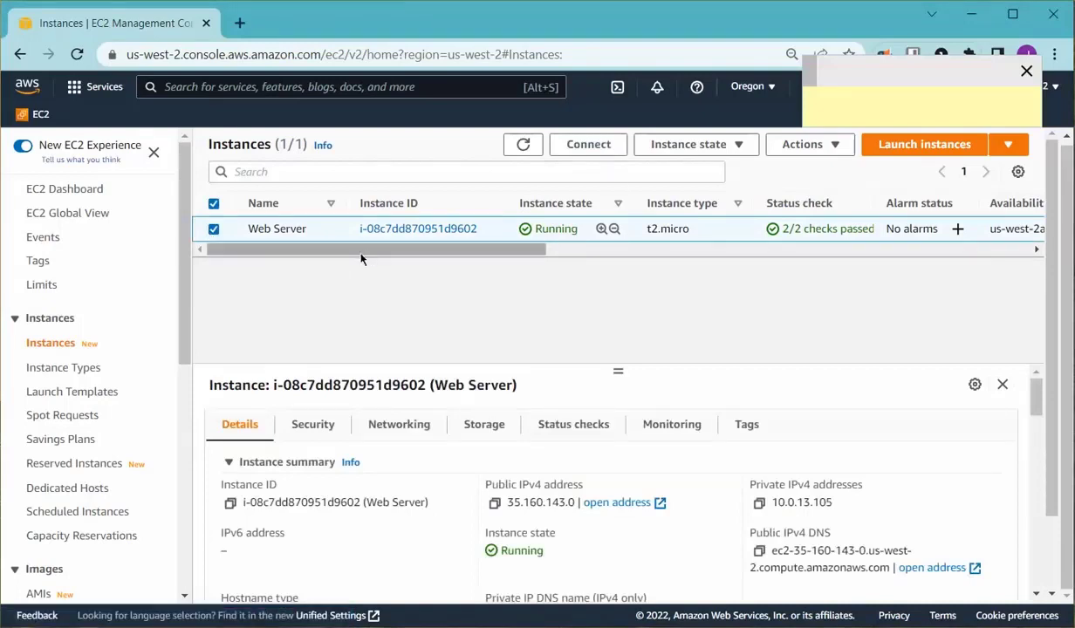
pyautogui.click(574, 143)
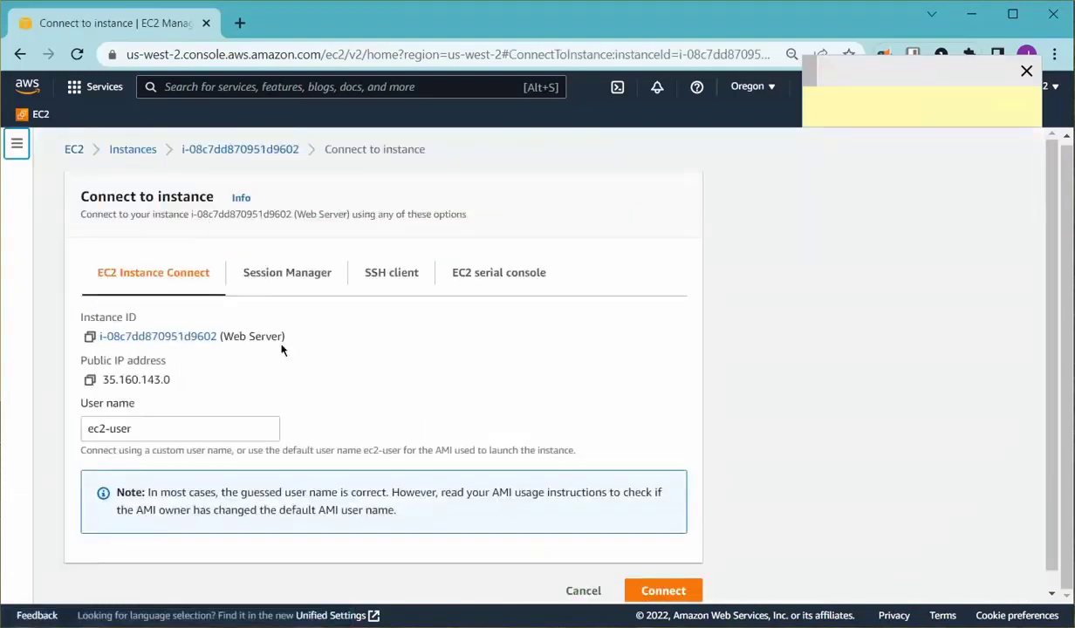
pyautogui.scroll(-1, 154, 314)
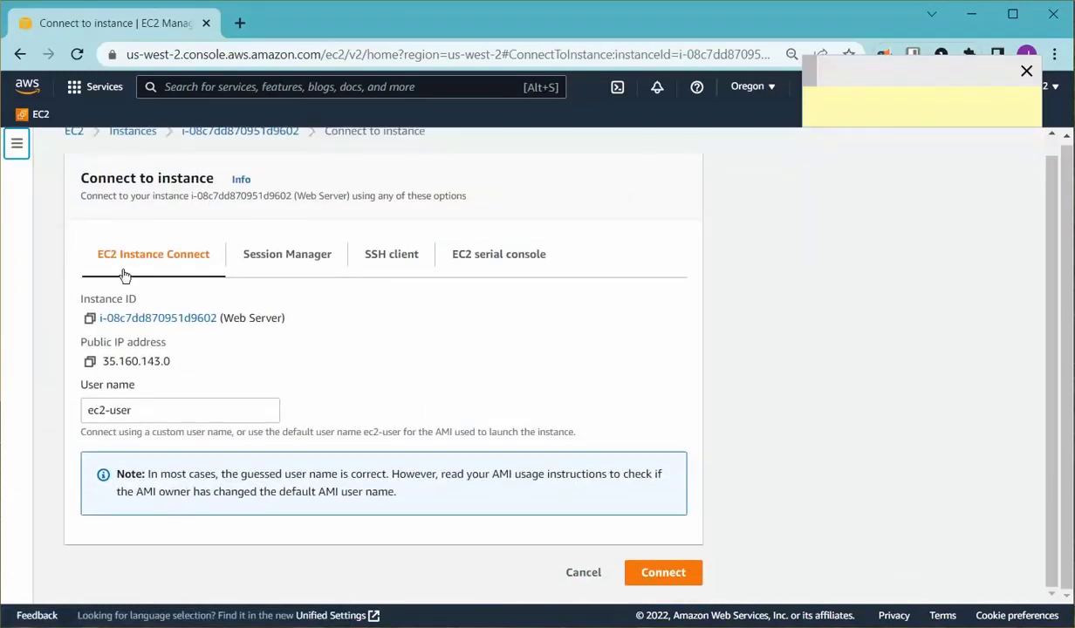
pyautogui.click(140, 410)
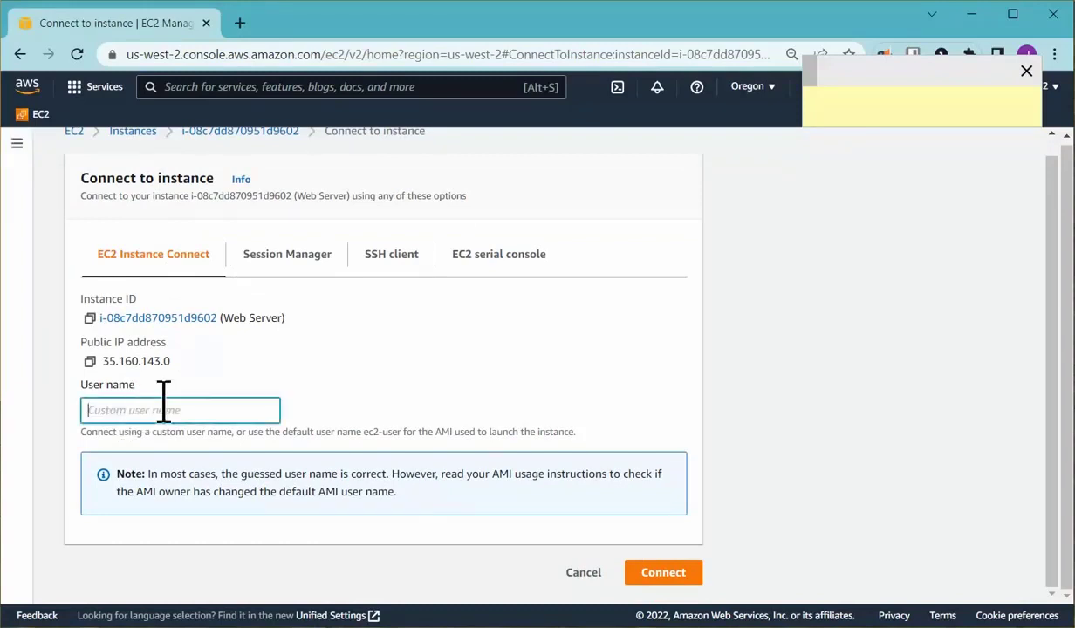
pyautogui.write('ec2-user')
pyautogui.click(341, 385)
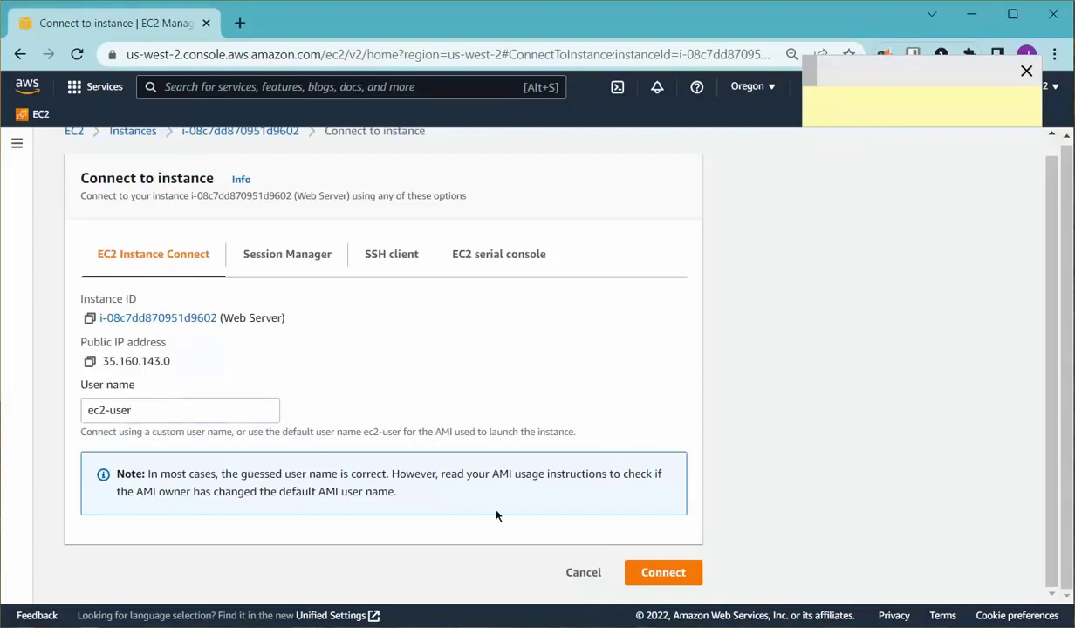
pyautogui.click(663, 574)
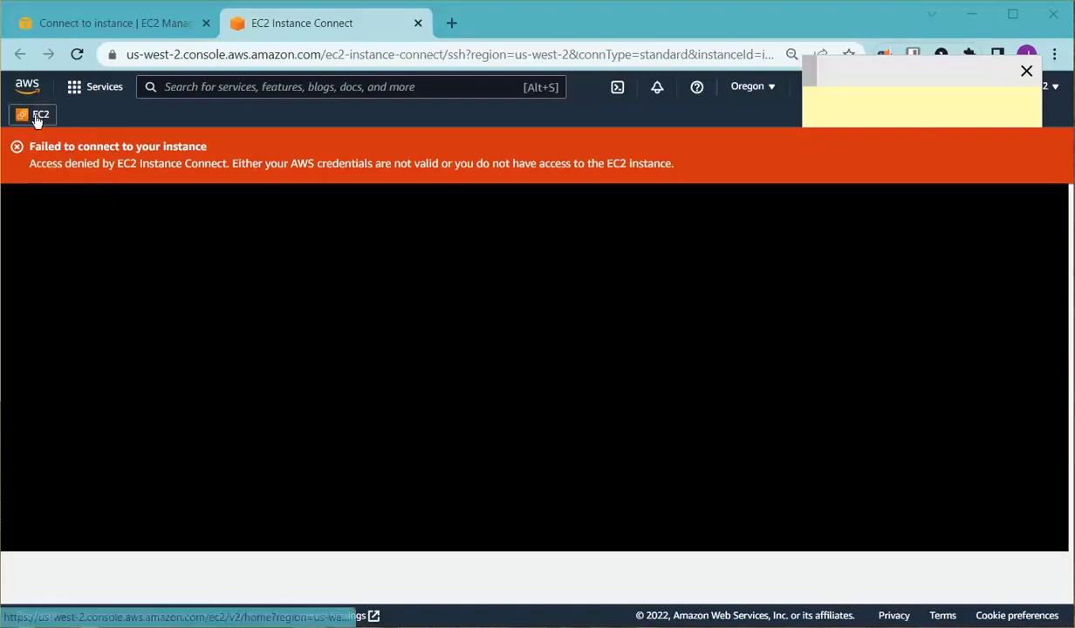
pyautogui.moveTo(37, 121); pyautogui.dragTo(114, 272)
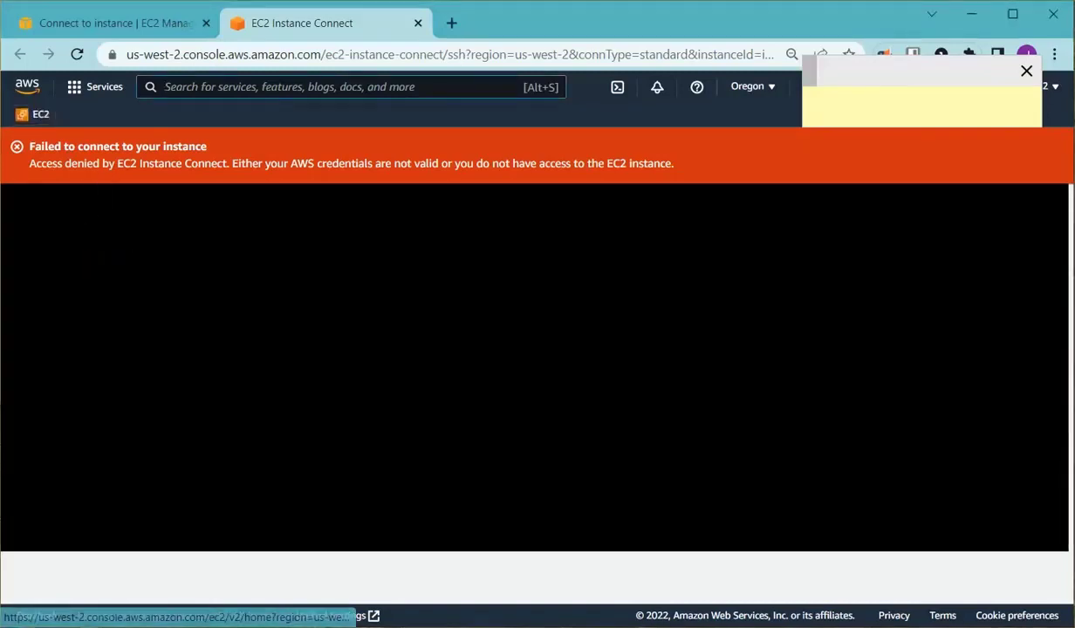
pyautogui.click(417, 23)
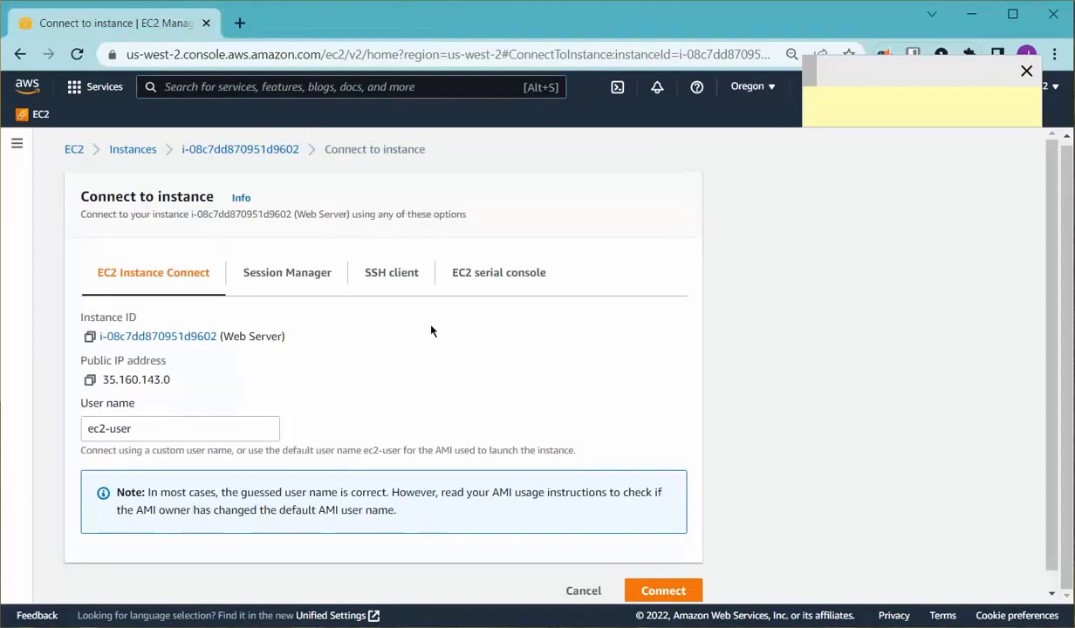
# Return to the instances list and select the Web Server instance to show its details
pyautogui.click(206, 150)
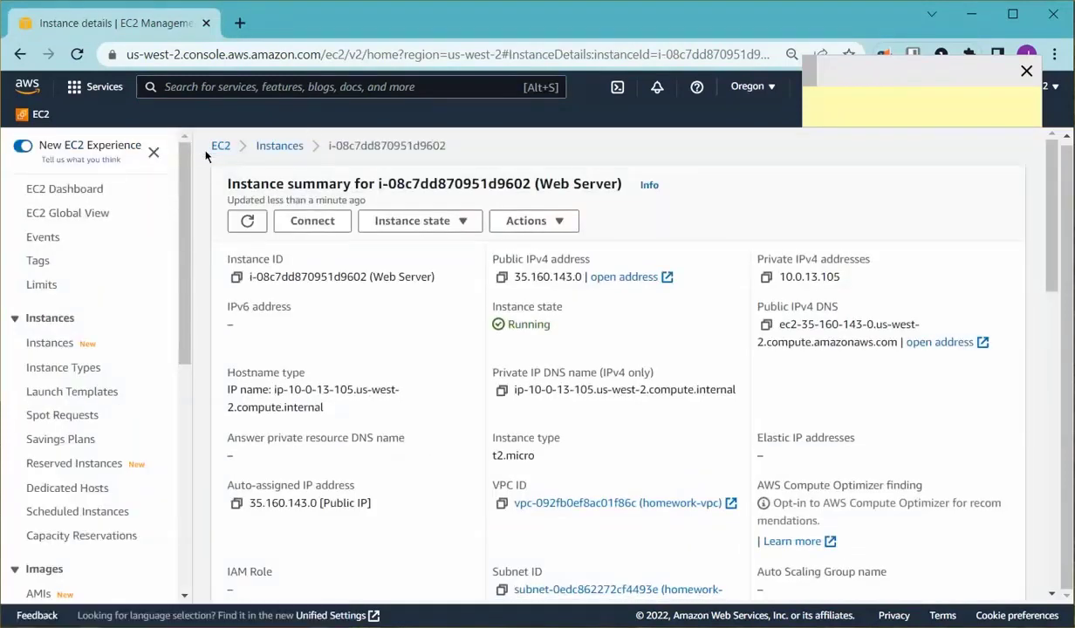
pyautogui.click(279, 154)
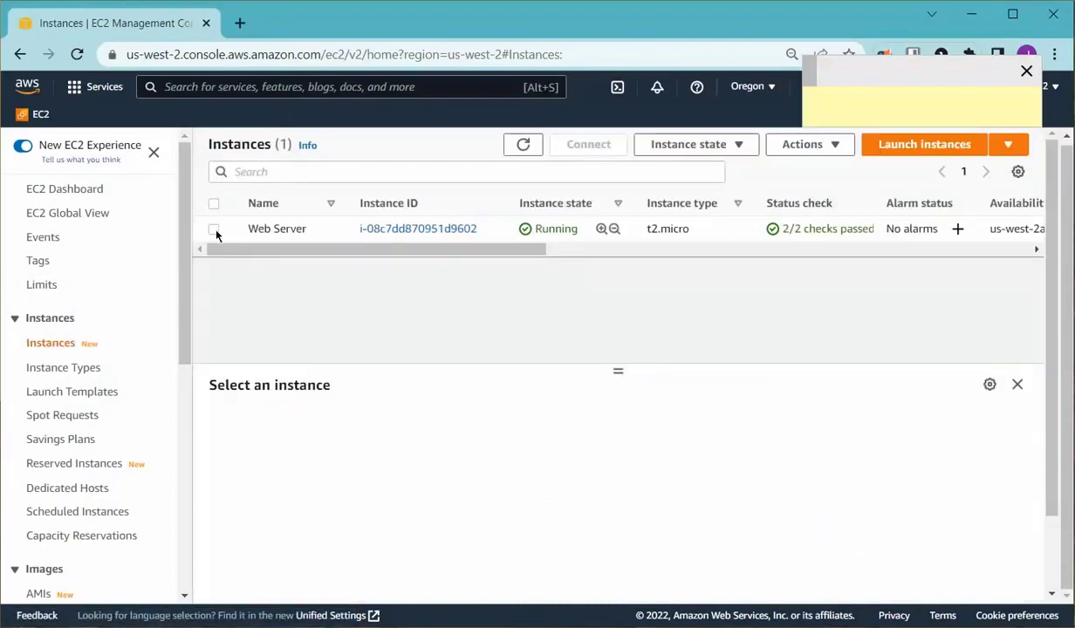
pyautogui.click(213, 230)
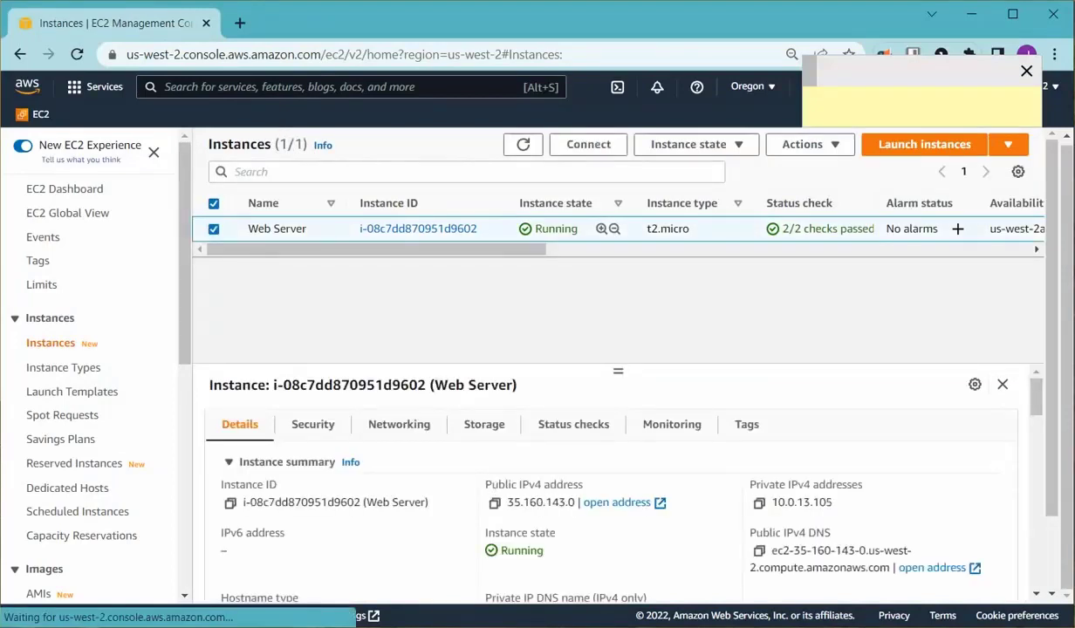
# Switch to Command Prompt, change to the temp directory, list its files with dir and highlight lab.pem
pyautogui.moveTo(563, 627); pyautogui.dragTo(291, 145)
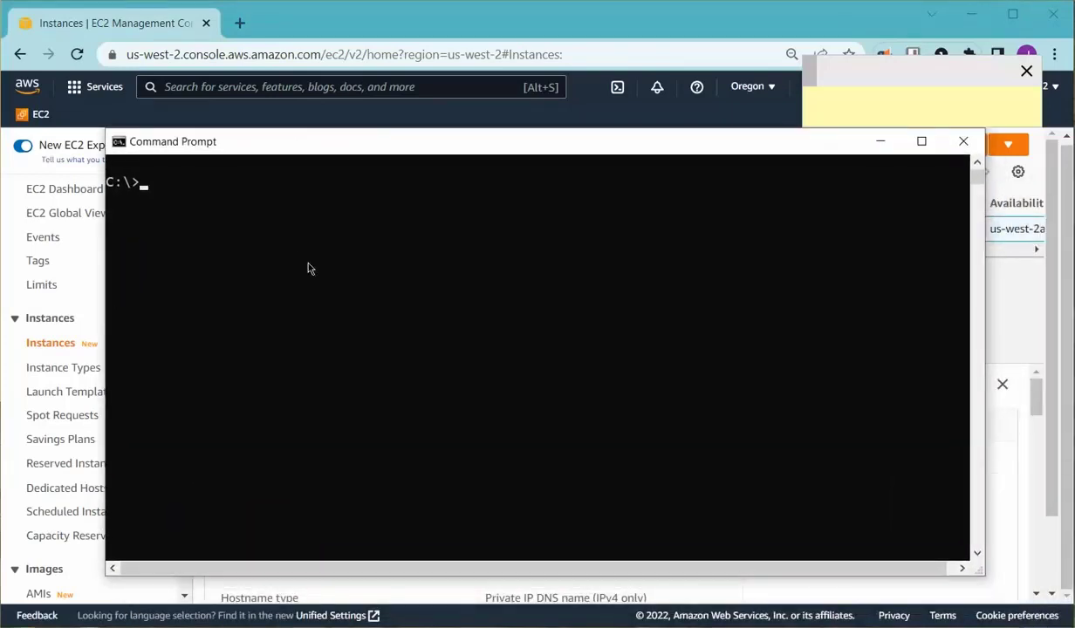
pyautogui.write('cd temp')
pyautogui.press('Return')
pyautogui.write('ls')
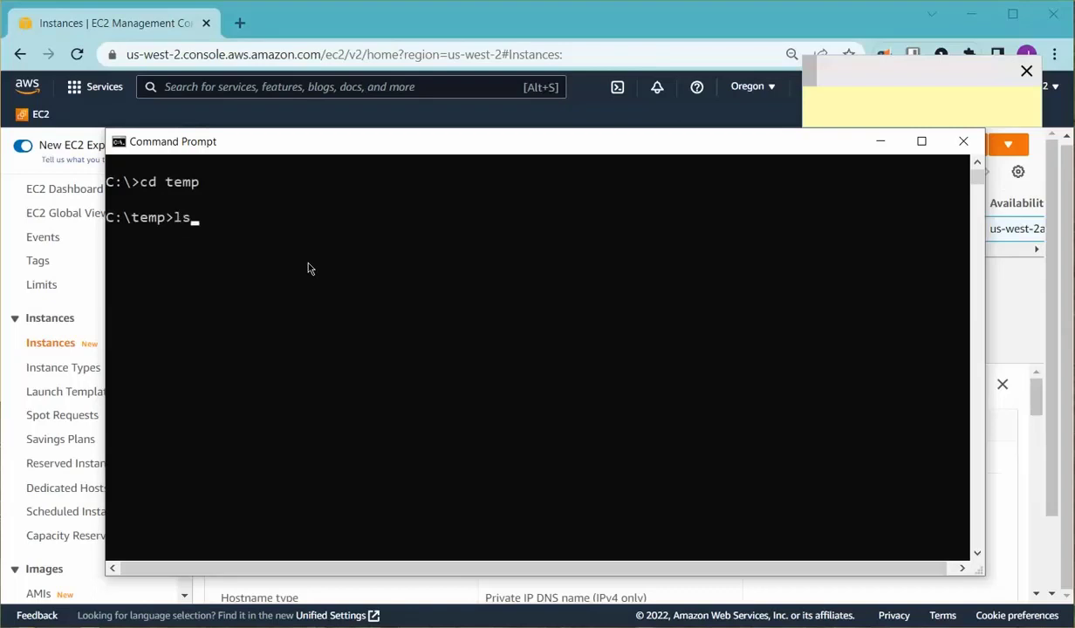
pyautogui.press('BackSpace')
pyautogui.press('BackSpace')
pyautogui.write('dir')
pyautogui.press('Return')
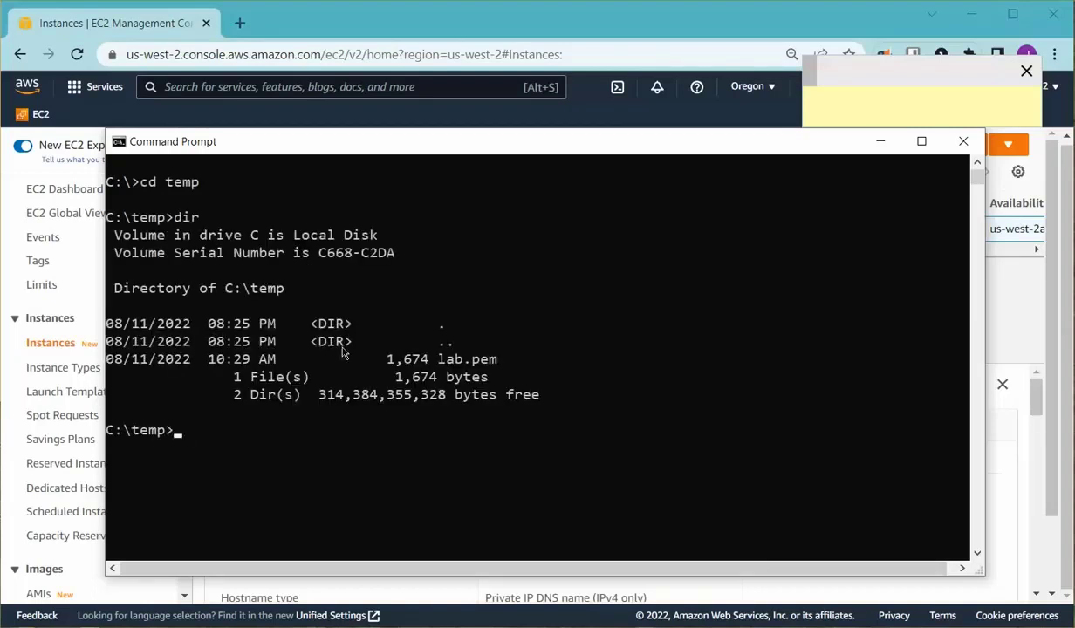
pyautogui.moveTo(437, 358); pyautogui.dragTo(490, 359)
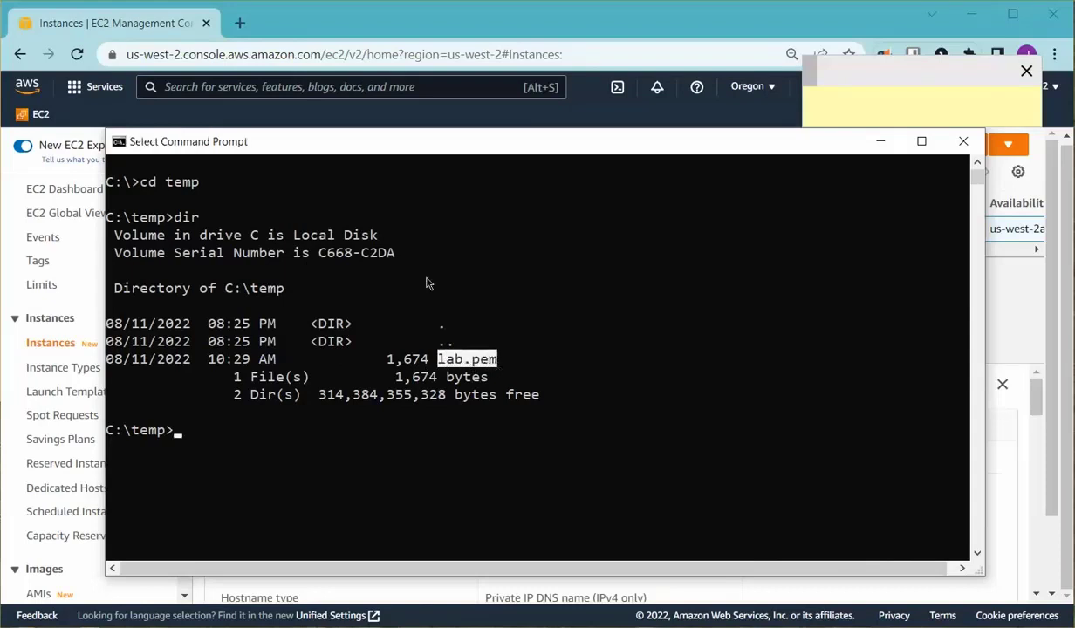
# Copy the Web Server instance's public IPv4 address from the EC2 console and bring Command Prompt back over the browser
pyautogui.moveTo(373, 164); pyautogui.dragTo(499, 540)
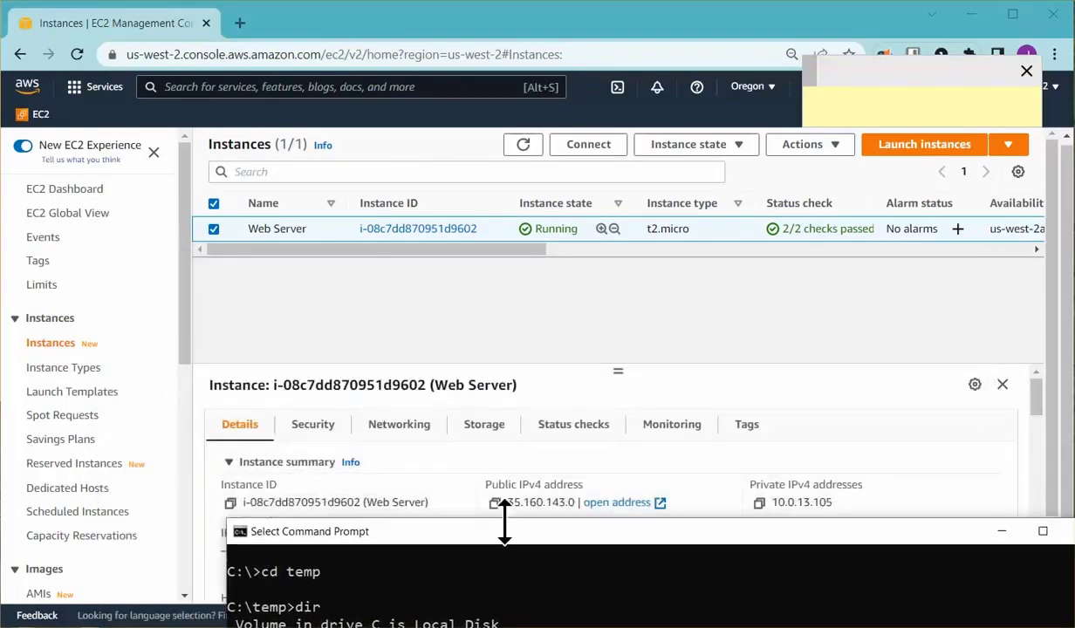
pyautogui.click(494, 507)
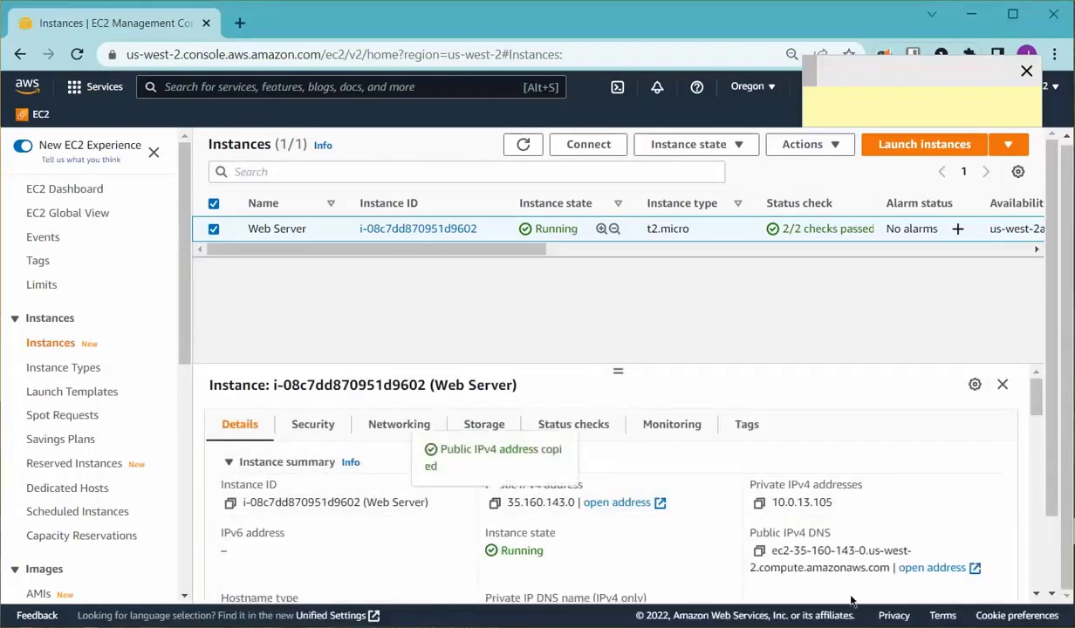
pyautogui.hotkey('alt', 'Tab')
pyautogui.moveTo(846, 524); pyautogui.dragTo(744, 148)
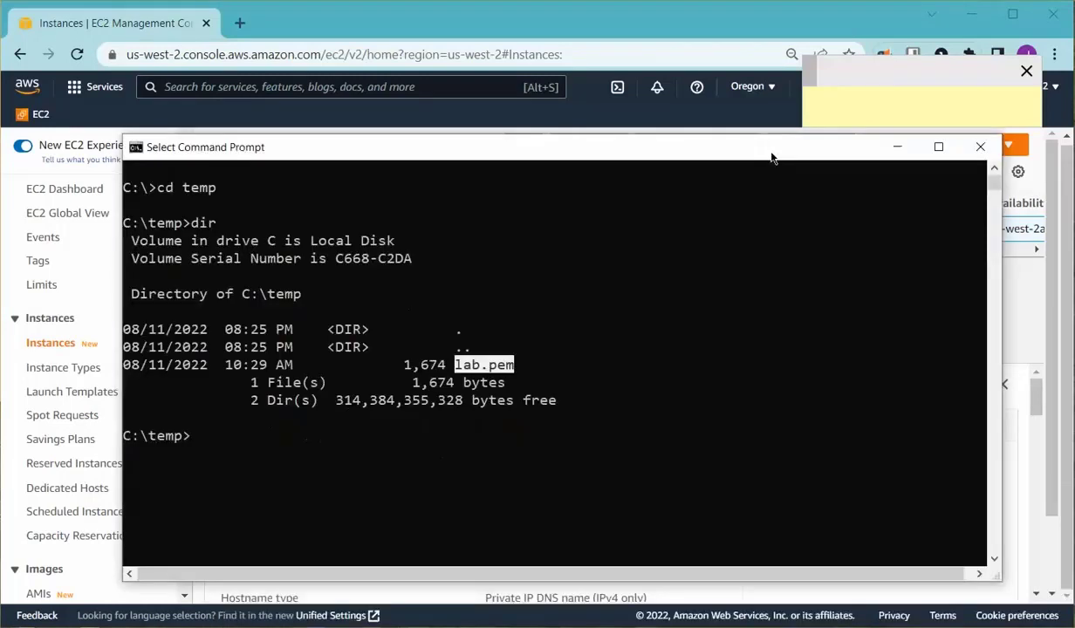
# Try to connect over SSH with lab.pem as ec2-user at 35.160.143.0, answering yes to continue connecting to the host
pyautogui.click(272, 471)
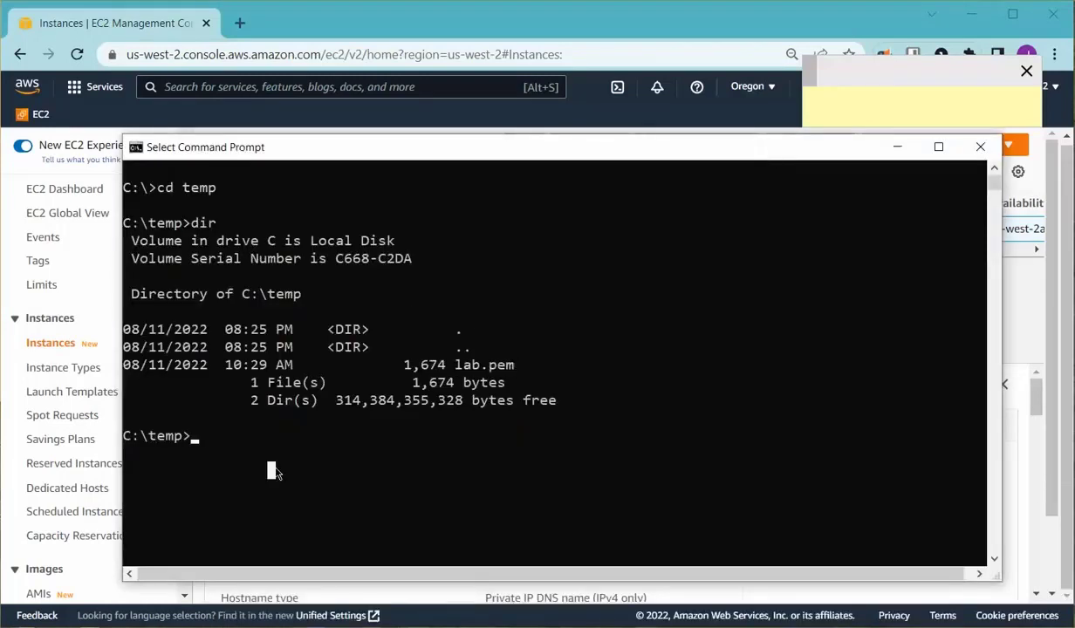
pyautogui.write('ssh')
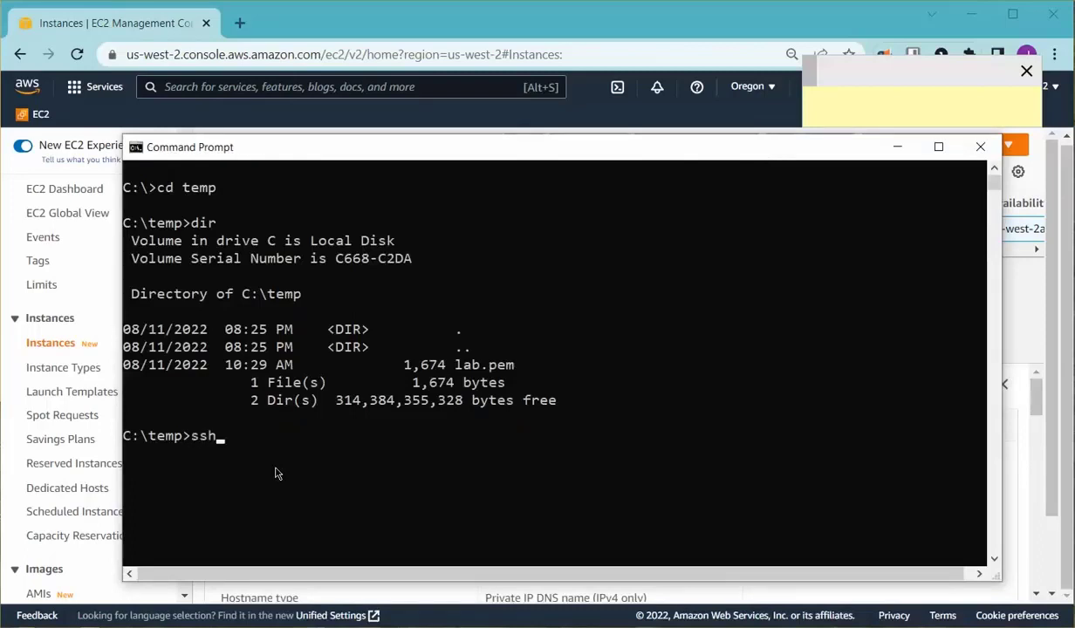
pyautogui.write(' -i lab.pem ec2')
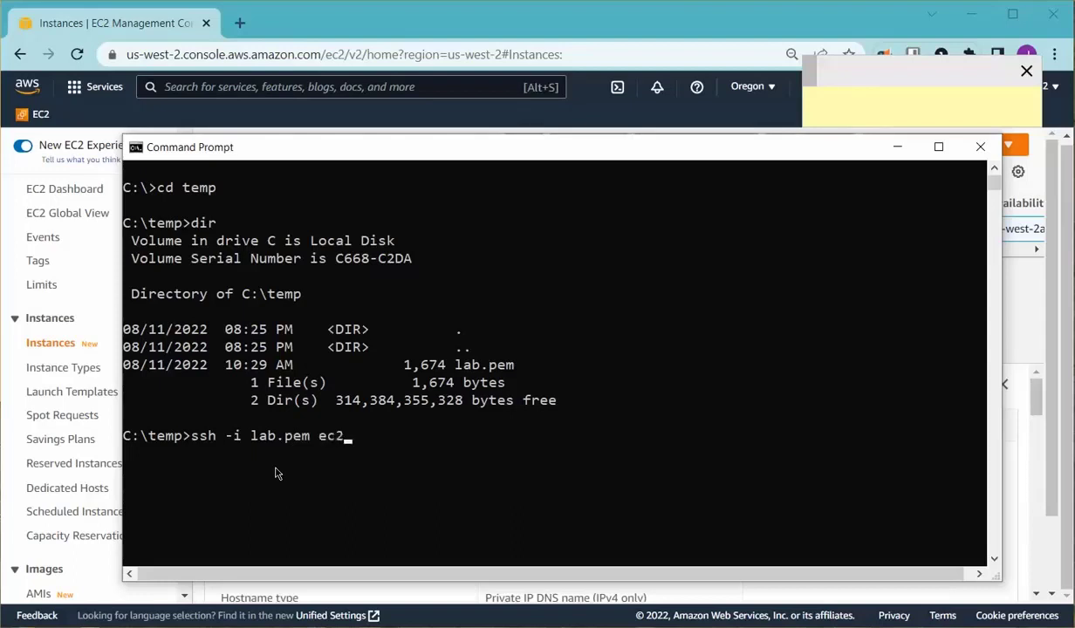
pyautogui.write('-user@')
pyautogui.rightClick(382, 429)
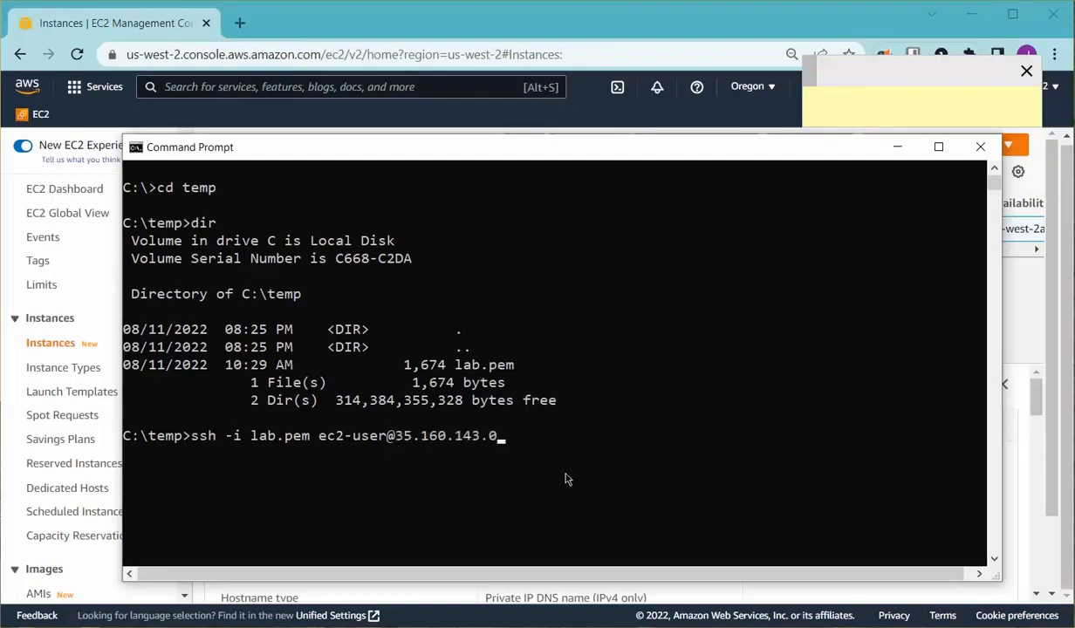
pyautogui.press('Return')
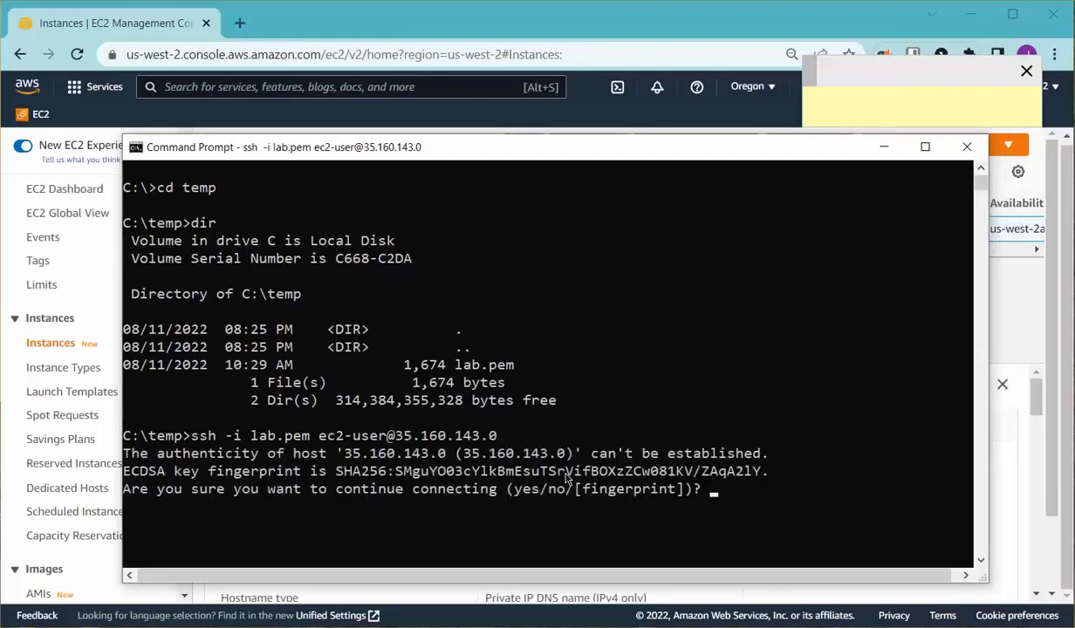
pyautogui.write('yes')
pyautogui.press('Return')
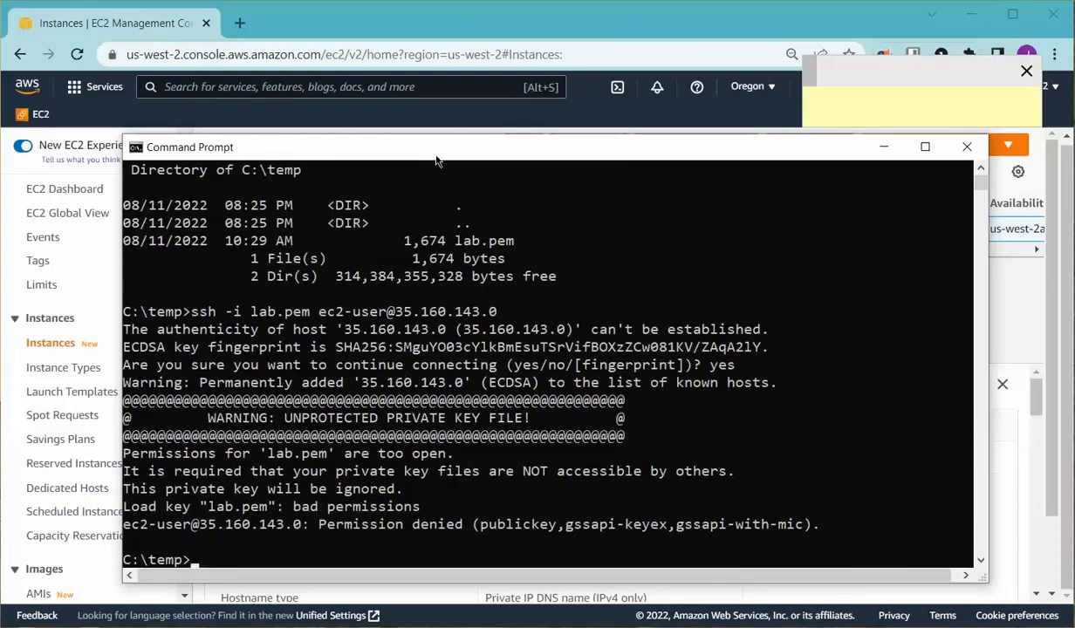
# Bring up the homework notes and highlight the EC2 creation tasks, the /var/www/html directory and the httpd verification line
pyautogui.moveTo(436, 159); pyautogui.dragTo(434, 141)
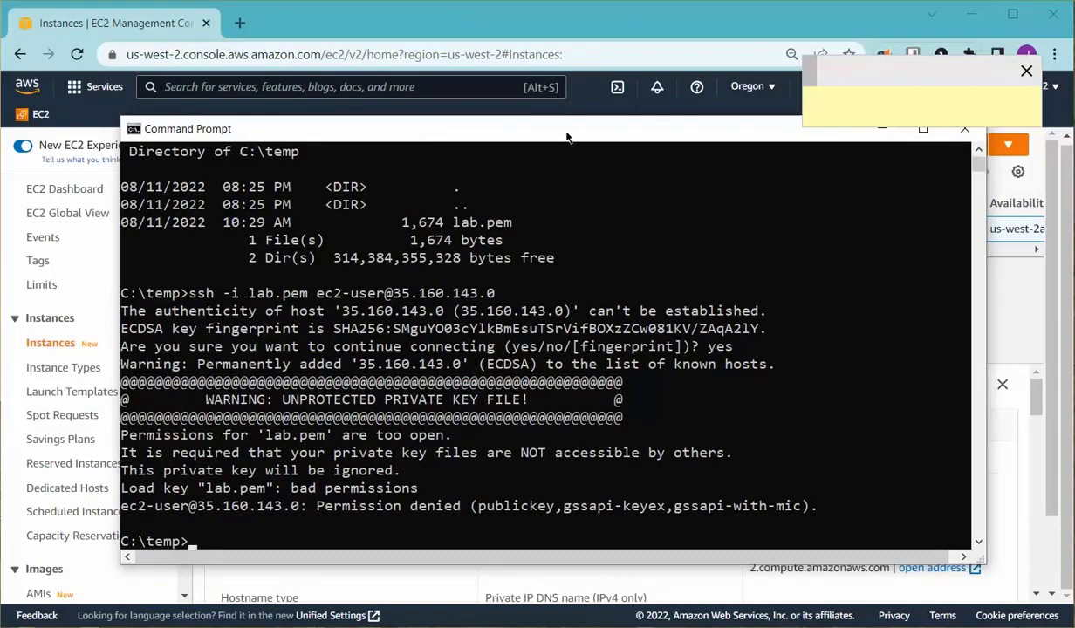
pyautogui.moveTo(563, 131); pyautogui.dragTo(679, 154)
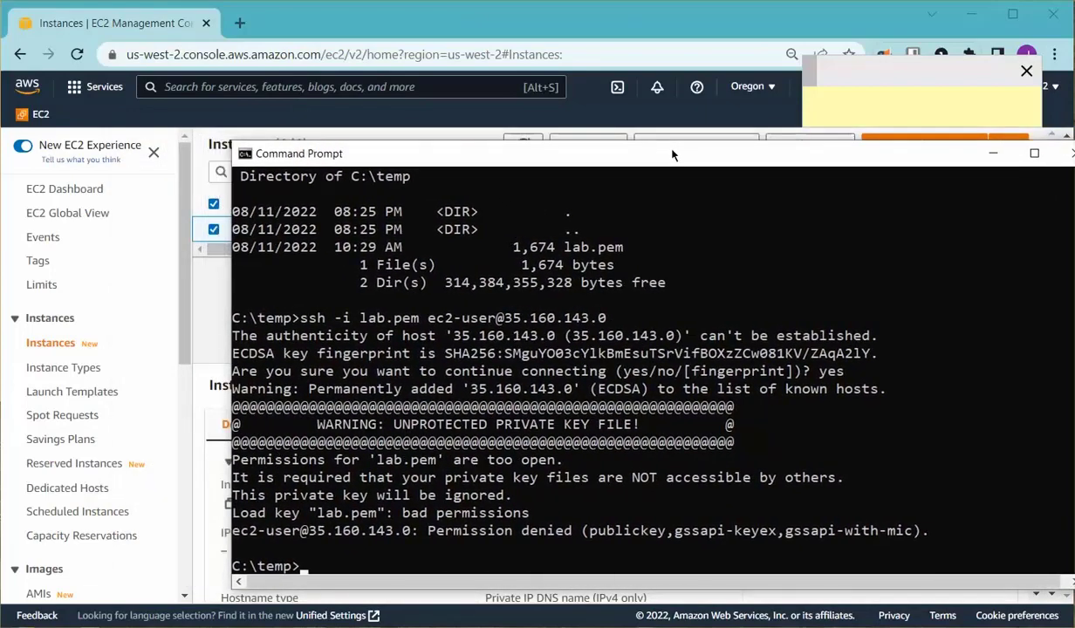
pyautogui.hotkey('alt', 'Tab')
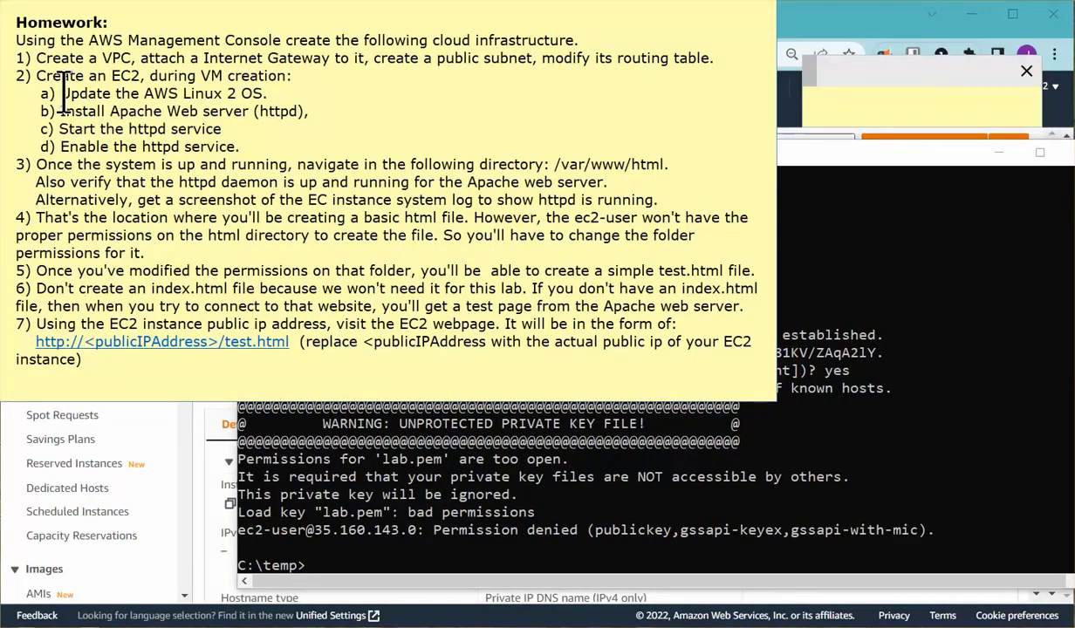
pyautogui.moveTo(59, 93); pyautogui.dragTo(241, 144)
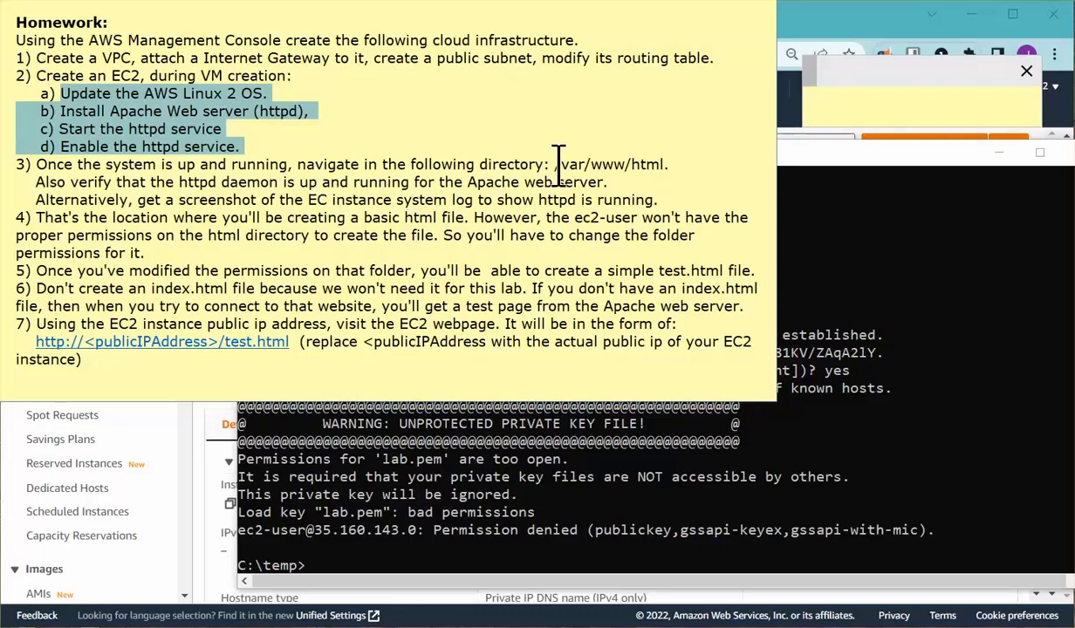
pyautogui.moveTo(555, 167); pyautogui.dragTo(671, 172)
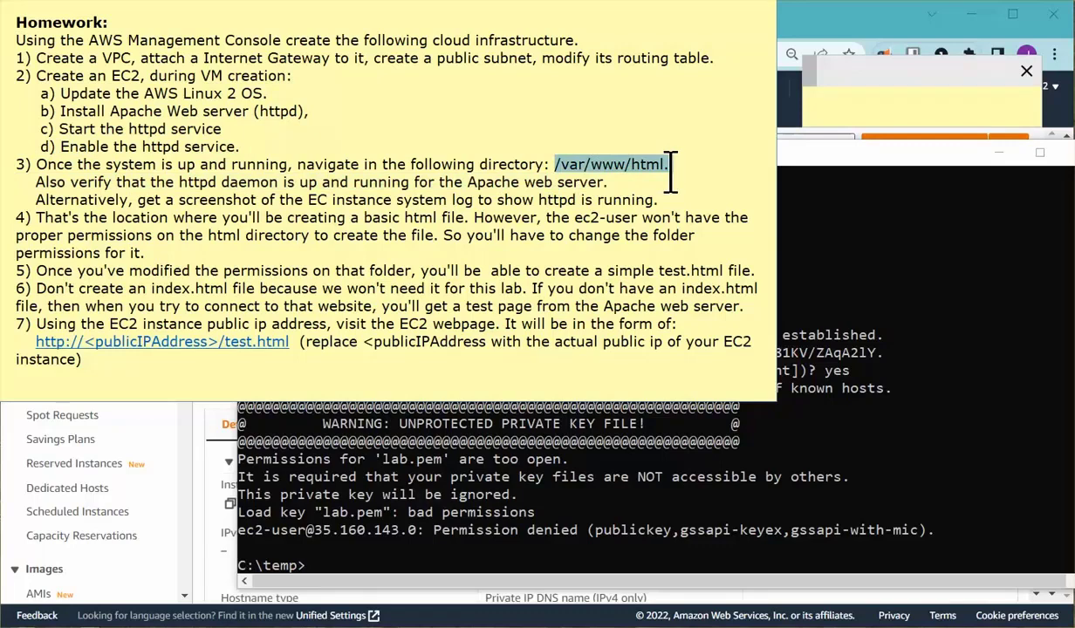
pyautogui.click(35, 182)
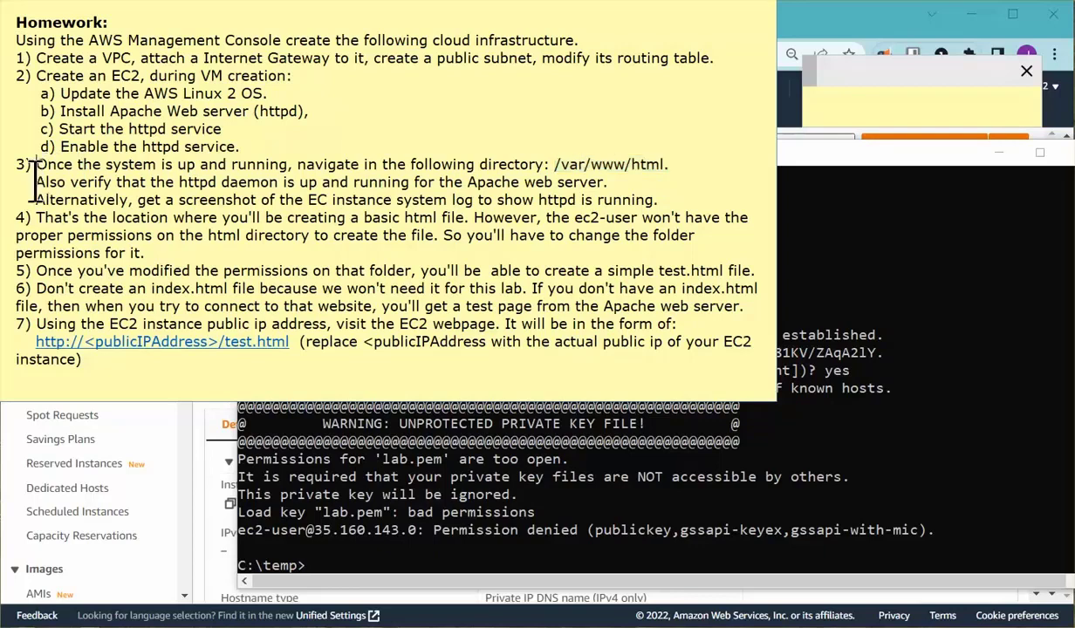
pyautogui.moveTo(35, 183); pyautogui.dragTo(608, 179)
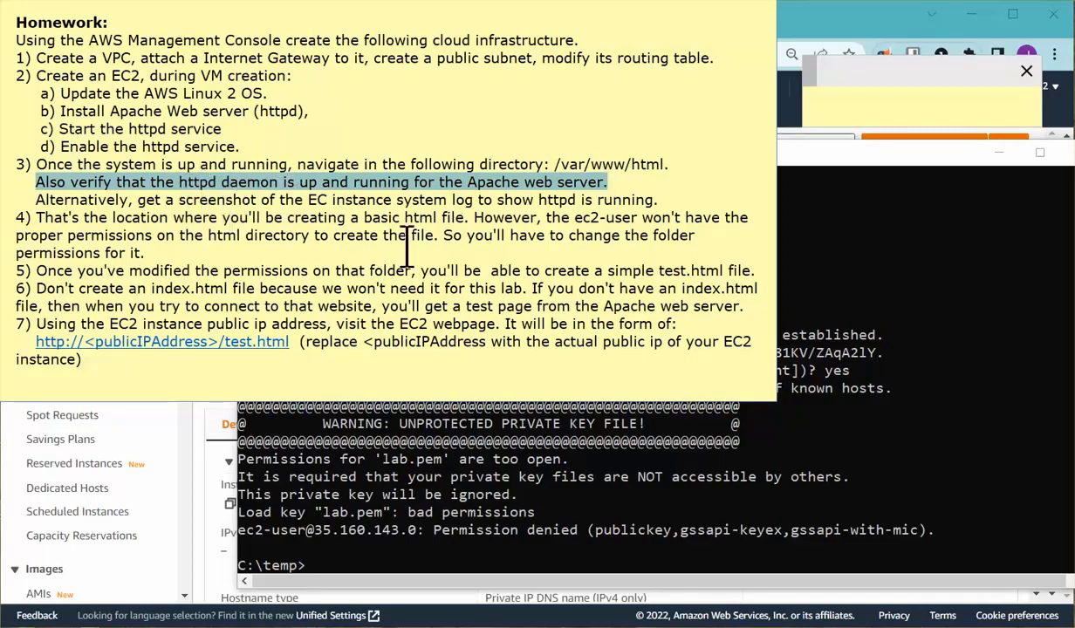
# Return to Command Prompt and review the output of the SSH attempt made with lab.pem
pyautogui.click(349, 559)
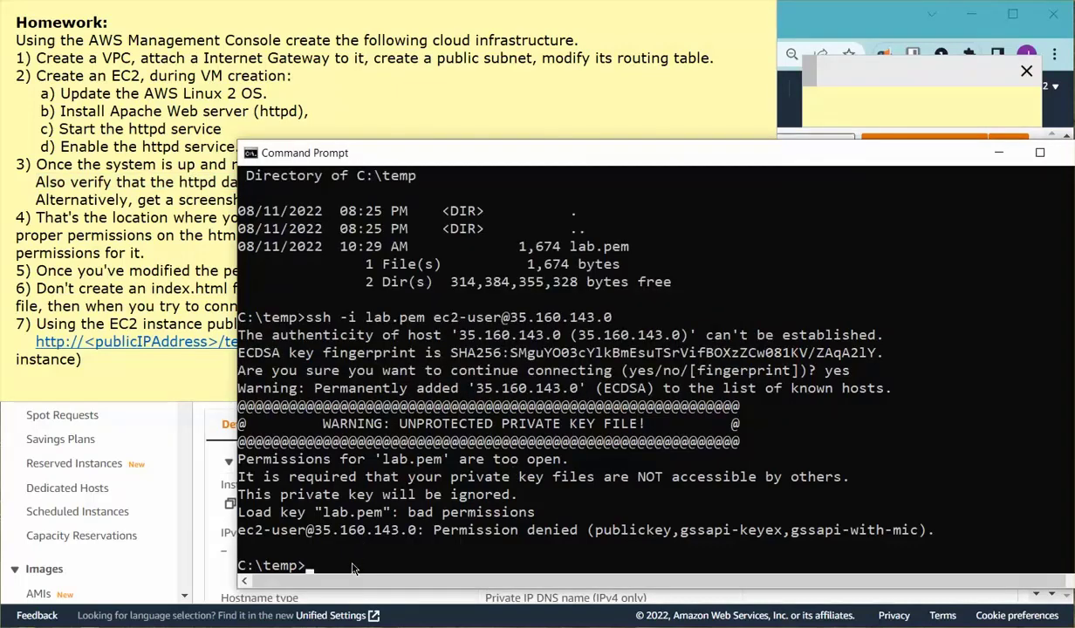
pyautogui.scroll(-2, 376, 509)
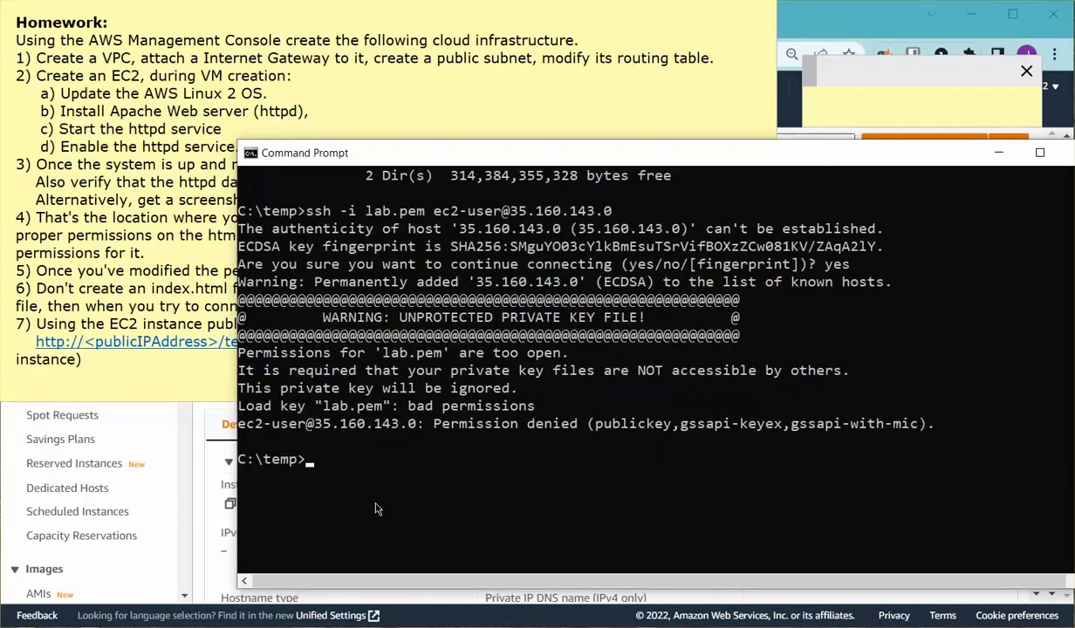
pyautogui.scroll(1, 376, 510)
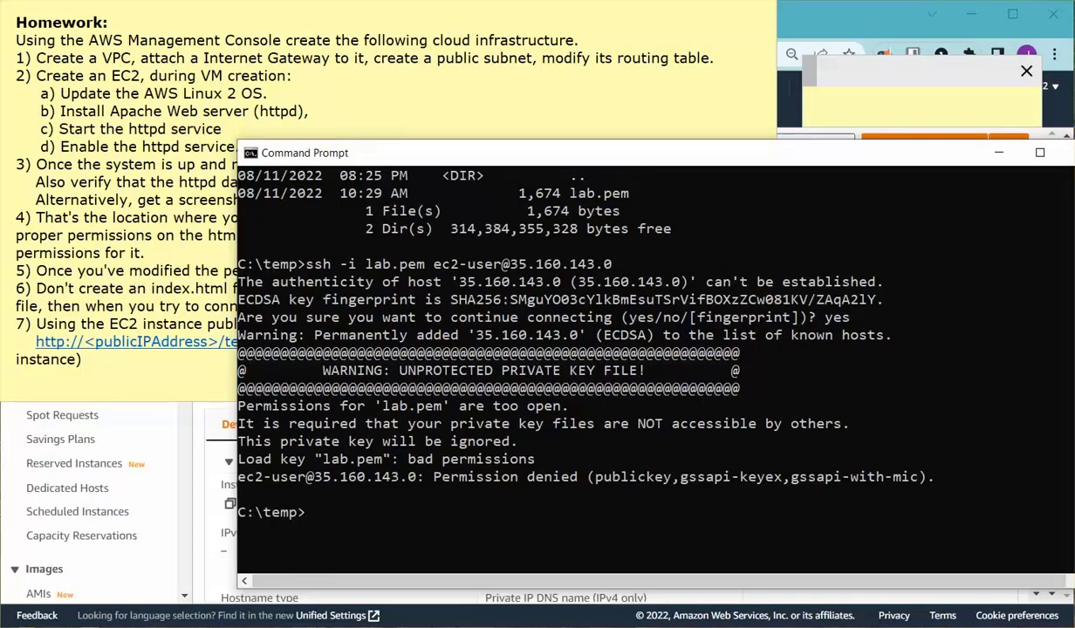
pyautogui.hotkey('alt', 'Tab')
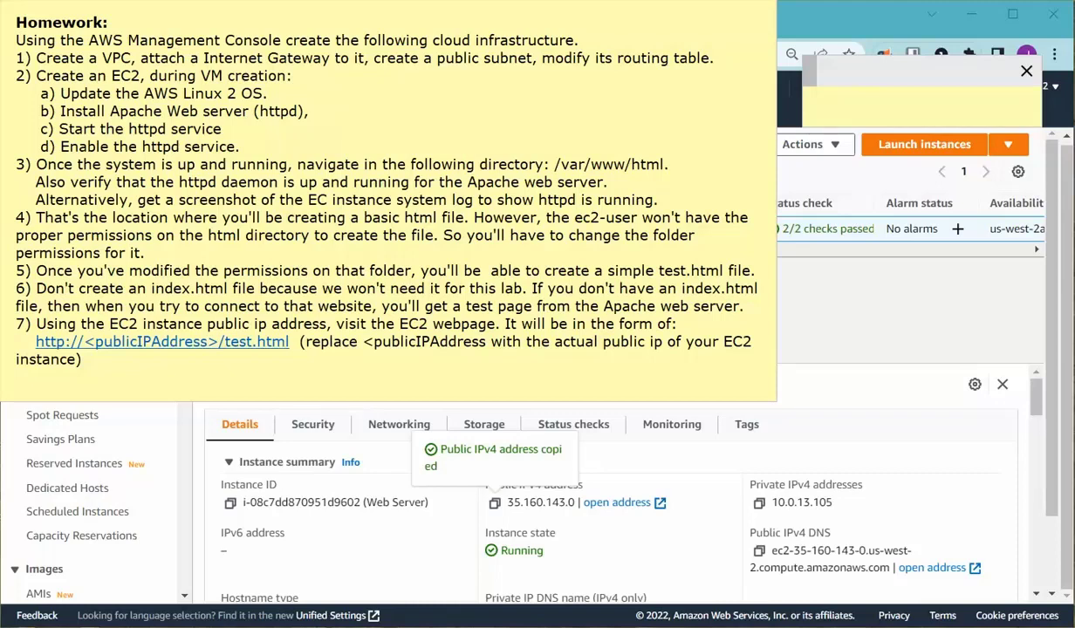
# In the Command Prompt window for drive X, list the directory and search it for lab*.pem files with dir
pyautogui.moveTo(1072, 277); pyautogui.dragTo(525, 148)
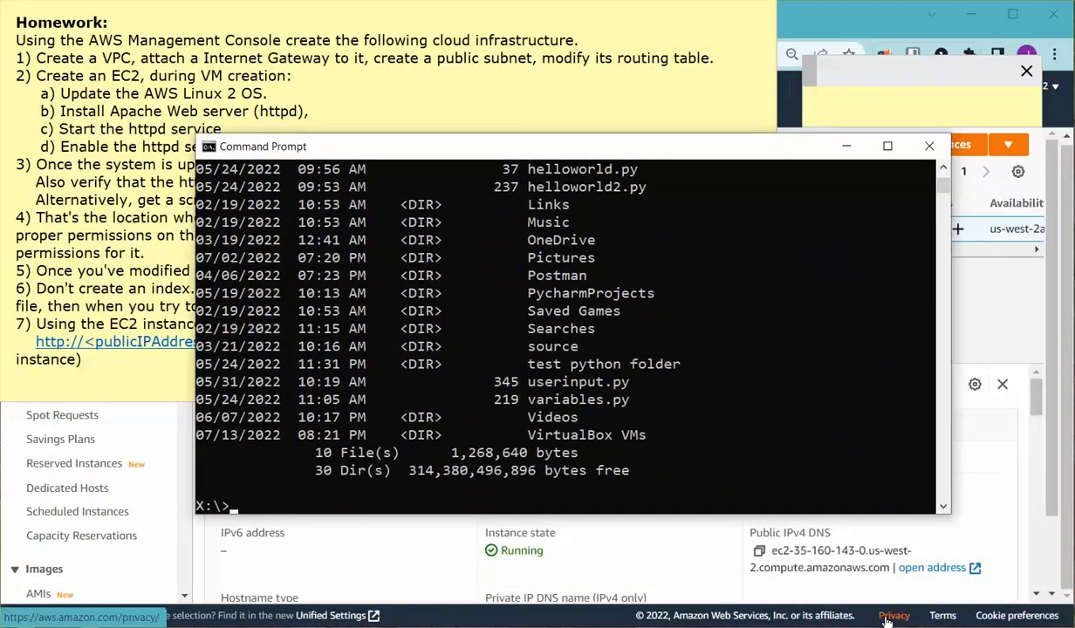
pyautogui.write('ssh')
pyautogui.press('BackSpace')
pyautogui.press('BackSpace')
pyautogui.press('BackSpace')
pyautogui.press('BackSpace')
pyautogui.write('dir')
pyautogui.press('Return')
pyautogui.press('Up')
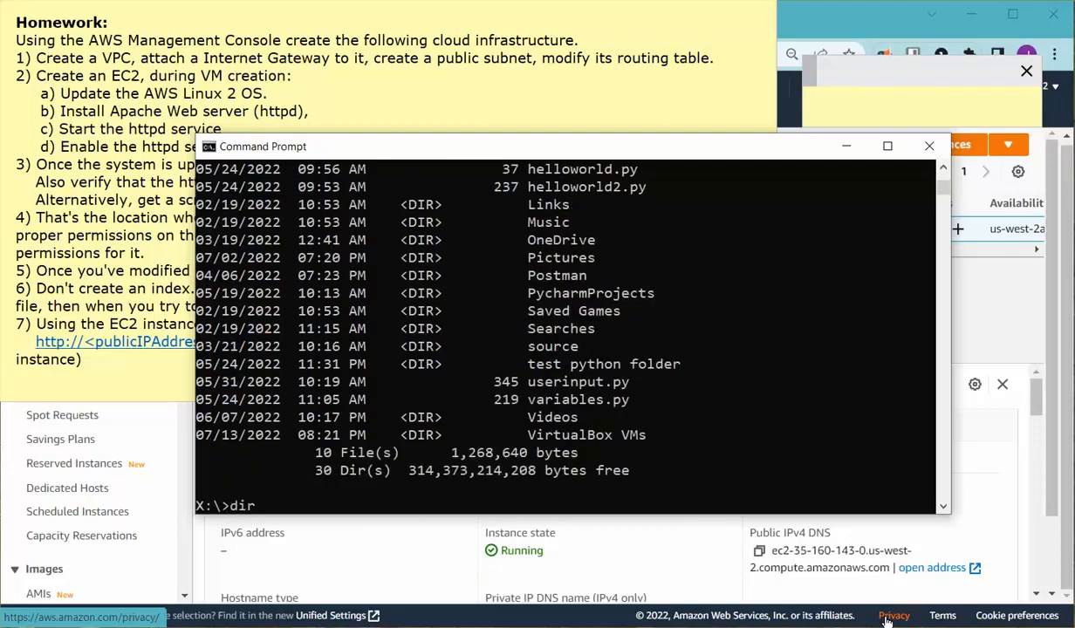
pyautogui.write('lab*.pem')
pyautogui.press('Return')
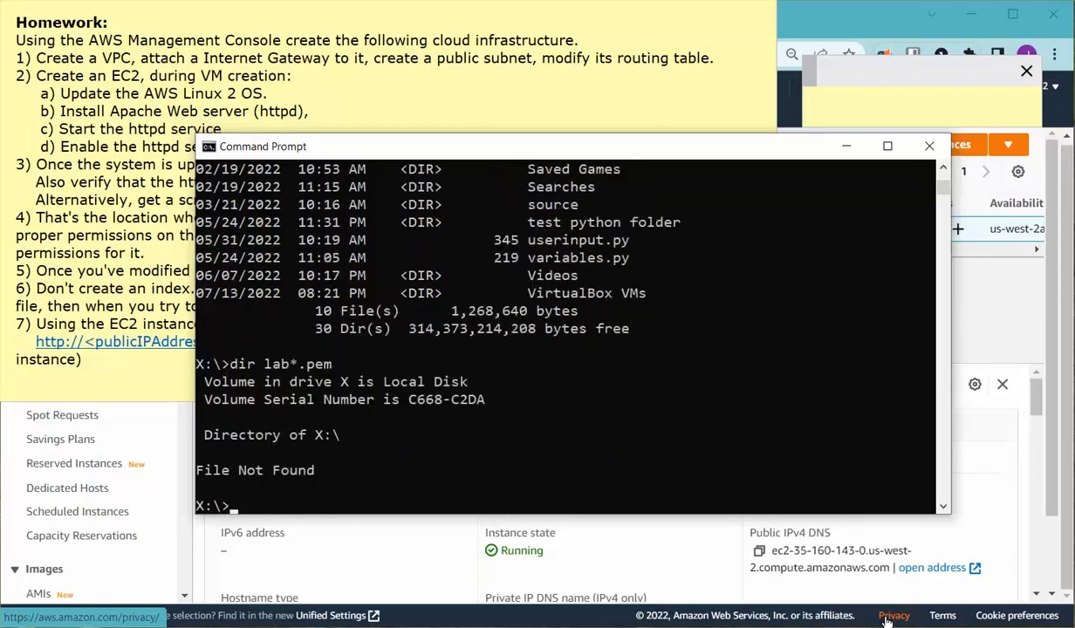
# Search drive X for any *.pem files with dir, try ls, and relist the directory before repeating the search
pyautogui.write('ls')
pyautogui.press('BackSpace')
pyautogui.press('BackSpace')
pyautogui.write('dir *.pem')
pyautogui.press('Return')
pyautogui.write('ls')
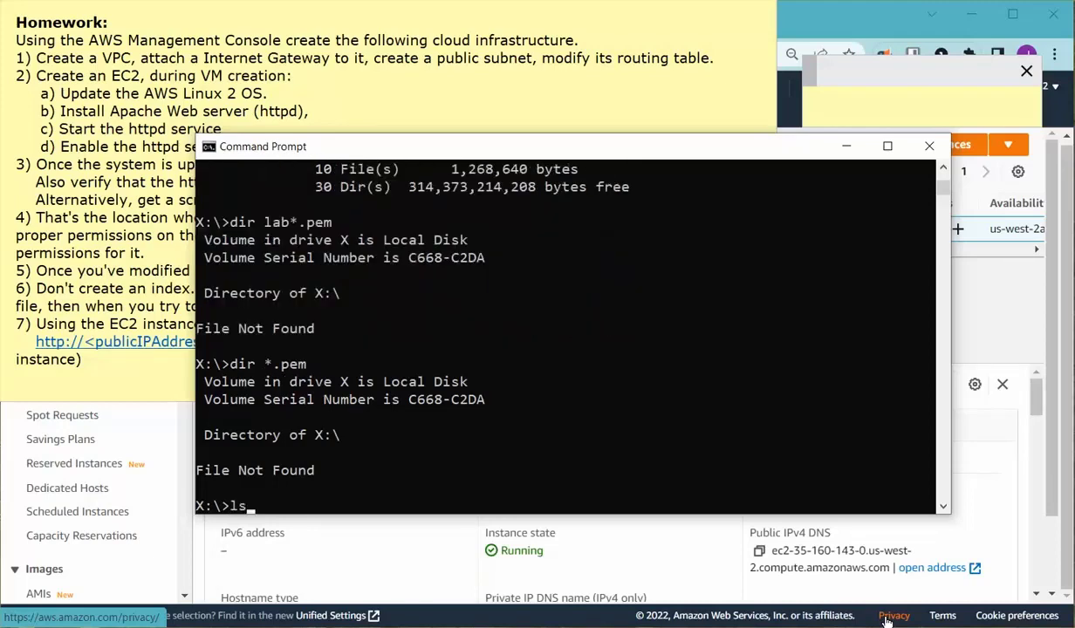
pyautogui.press('Return')
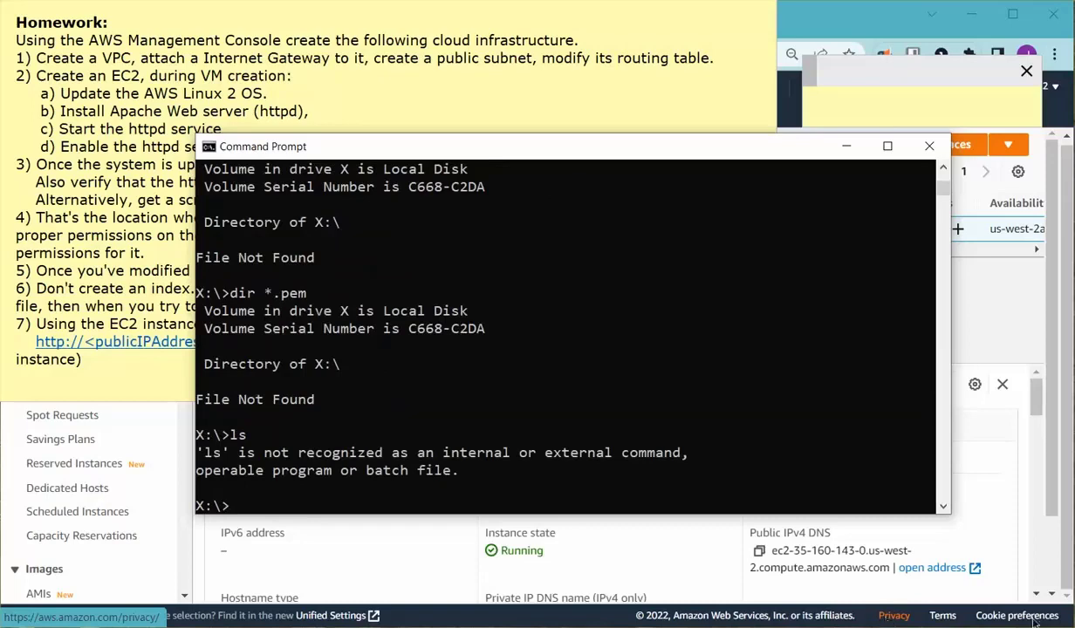
pyautogui.write('dir')
pyautogui.press('Return')
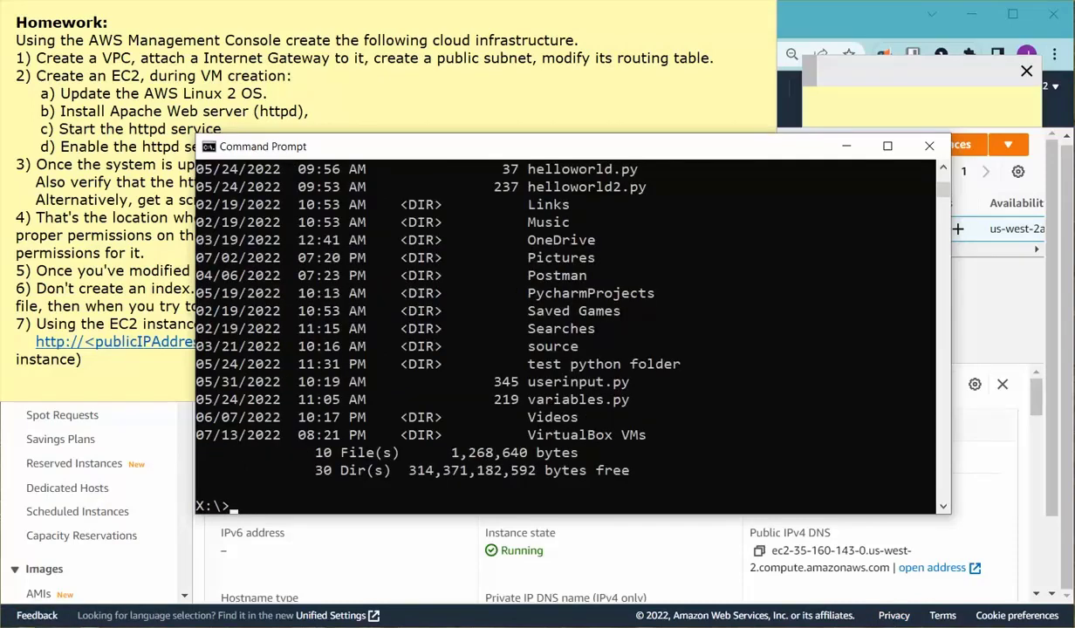
pyautogui.write('dir *.pem')
pyautogui.press('Return')
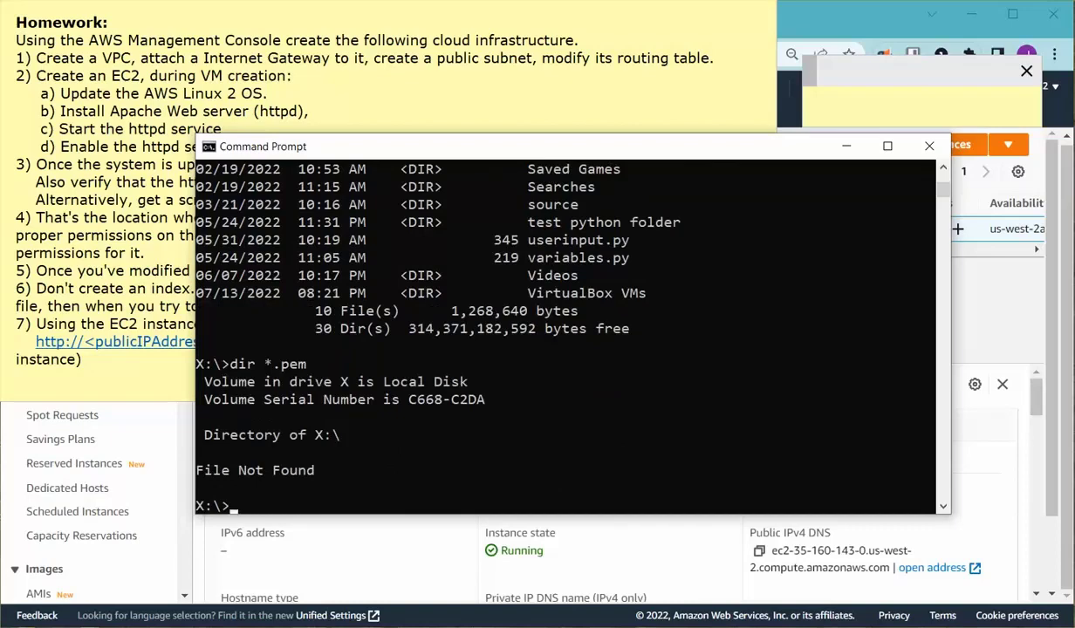
# Try ls again, list drive X with dir and look through the whole directory listing
pyautogui.write('ls')
pyautogui.press('Return')
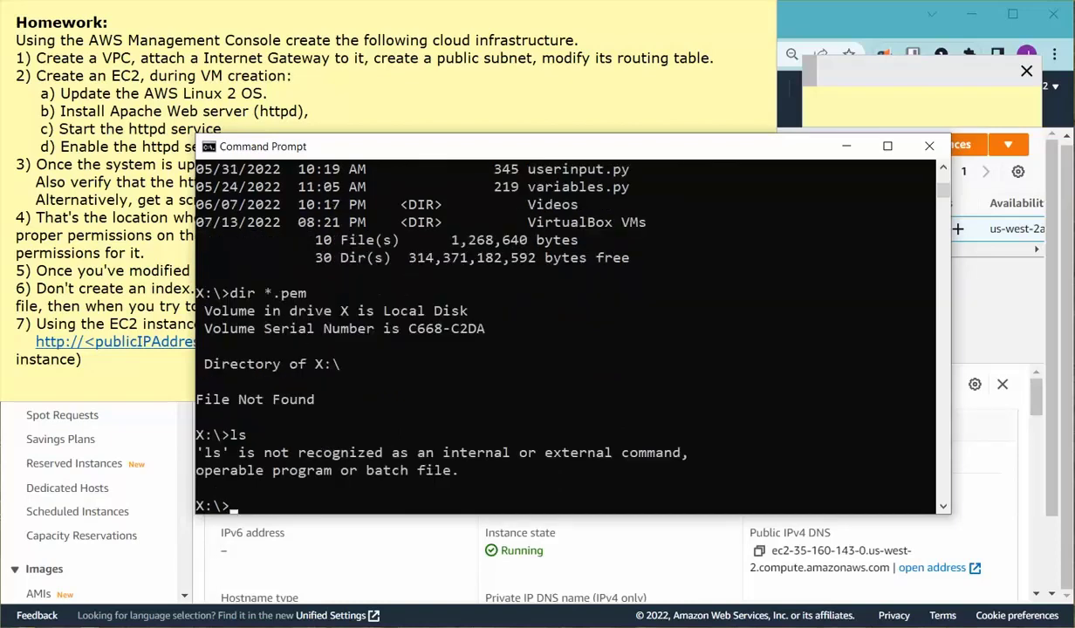
pyautogui.write('dir')
pyautogui.press('Return')
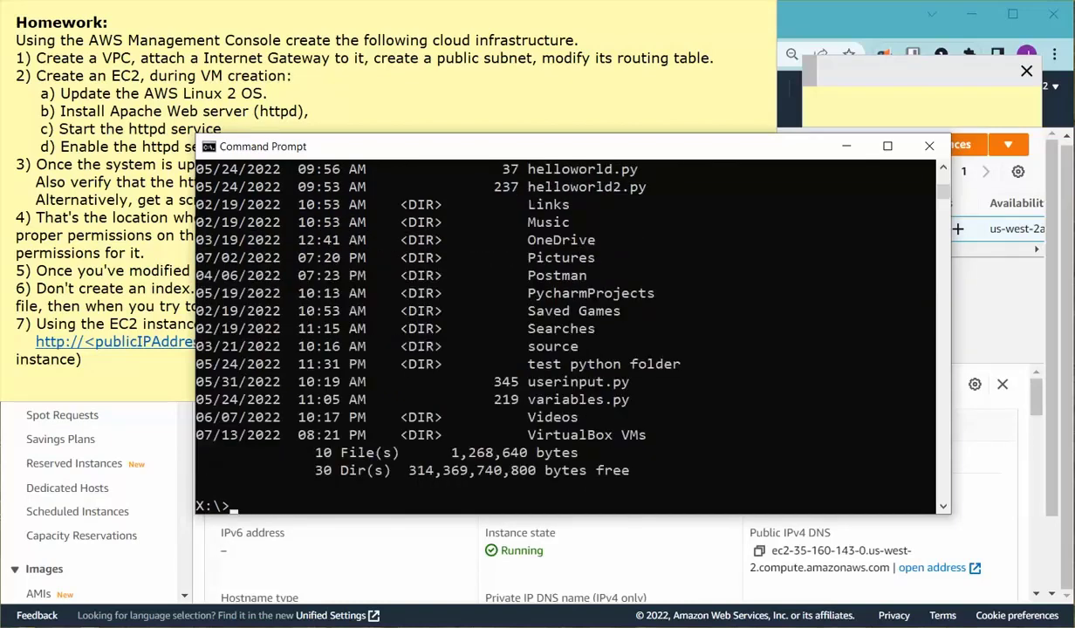
pyautogui.scroll(3, 689, 438)
pyautogui.scroll(-4, 687, 439)
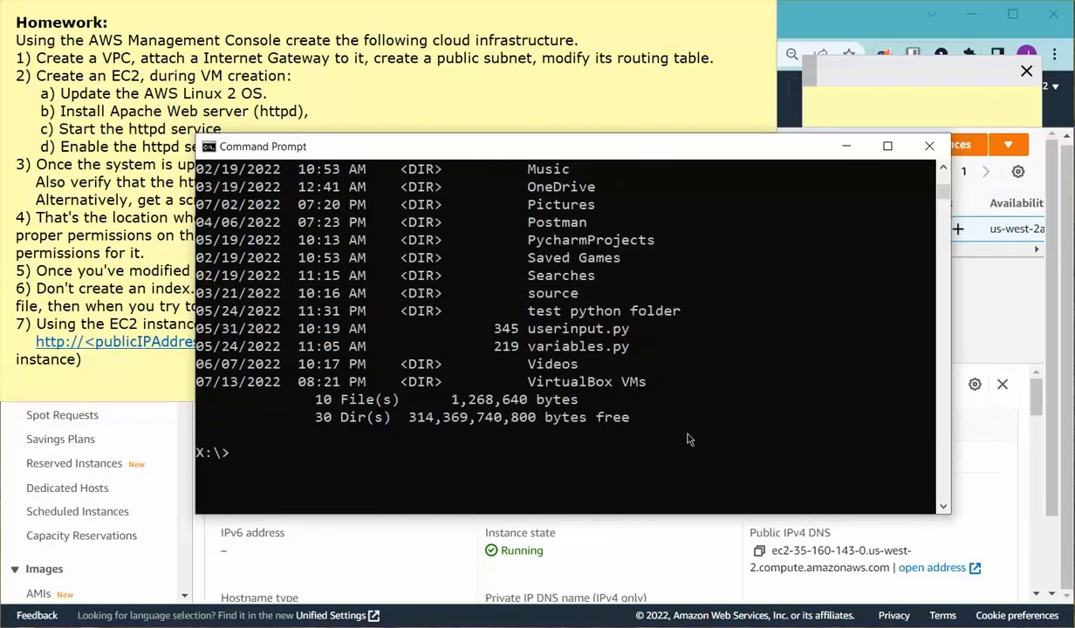
pyautogui.scroll(12, 690, 439)
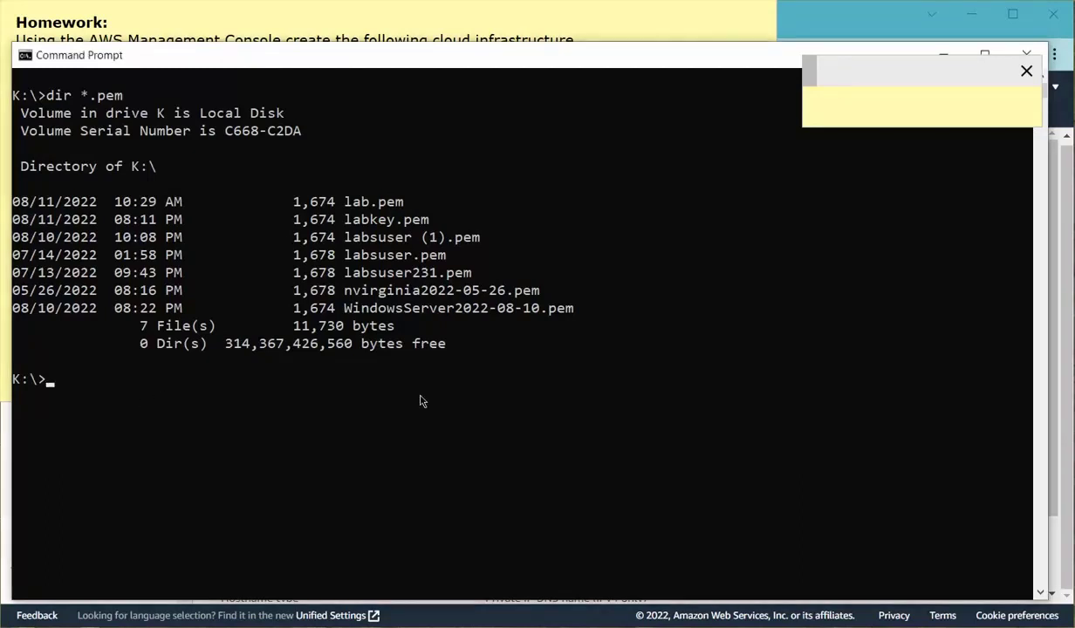
# From drive K, connect over SSH with labkey.pem as ec2-user, using the public IPv4 address 35.160.143.0 copied from the EC2 console
pyautogui.write('sh -i labkey.')
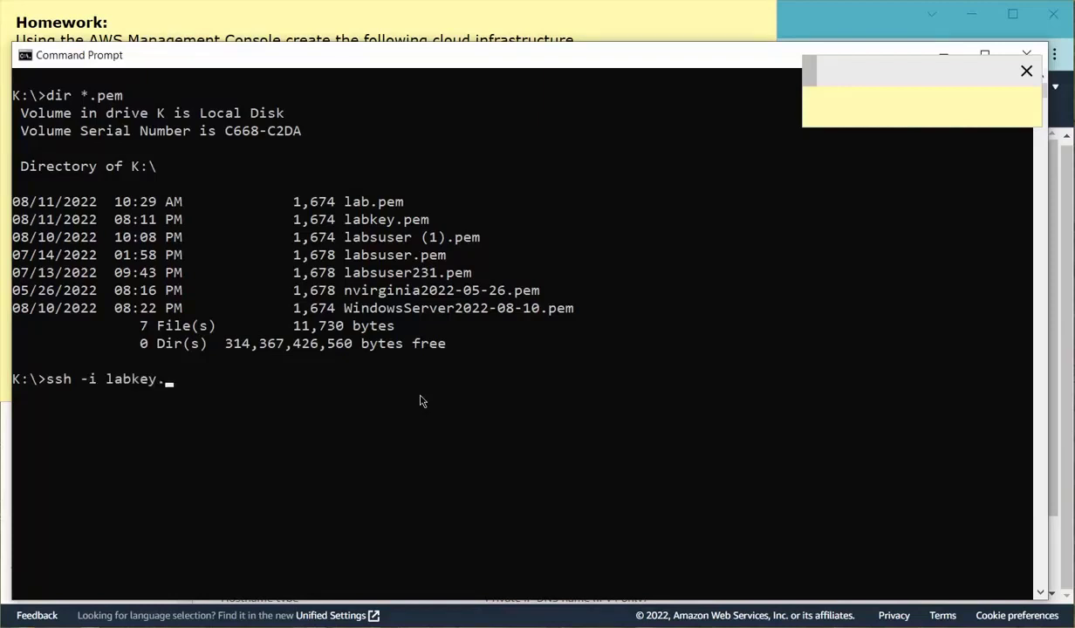
pyautogui.write('pem e')
pyautogui.write('c2-user@')
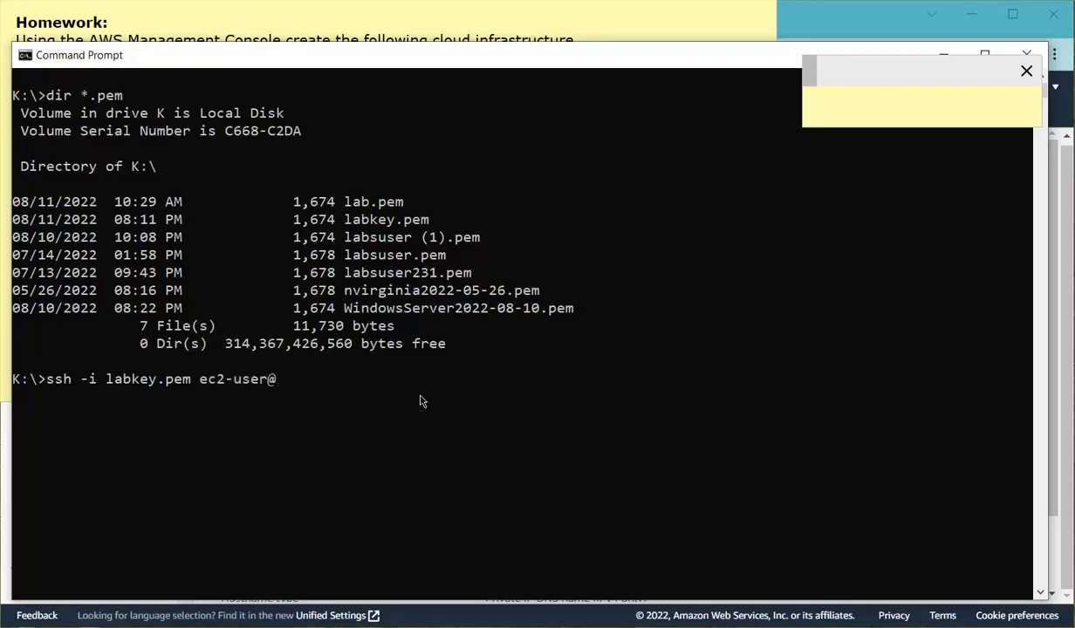
pyautogui.moveTo(386, 60); pyautogui.dragTo(1074, 227)
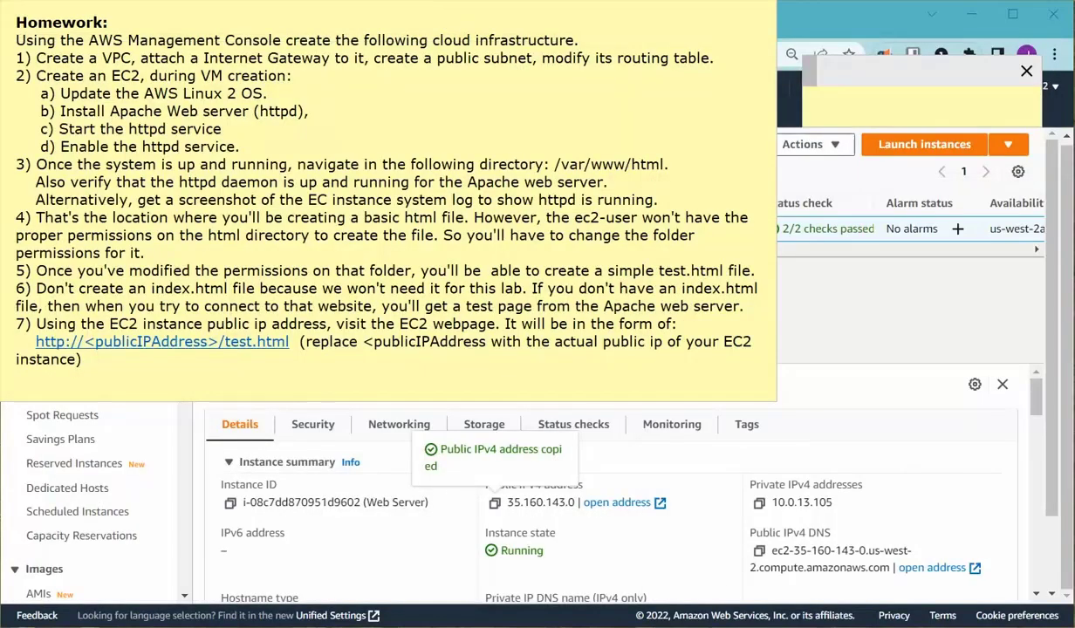
pyautogui.hotkey('alt', 'Tab')
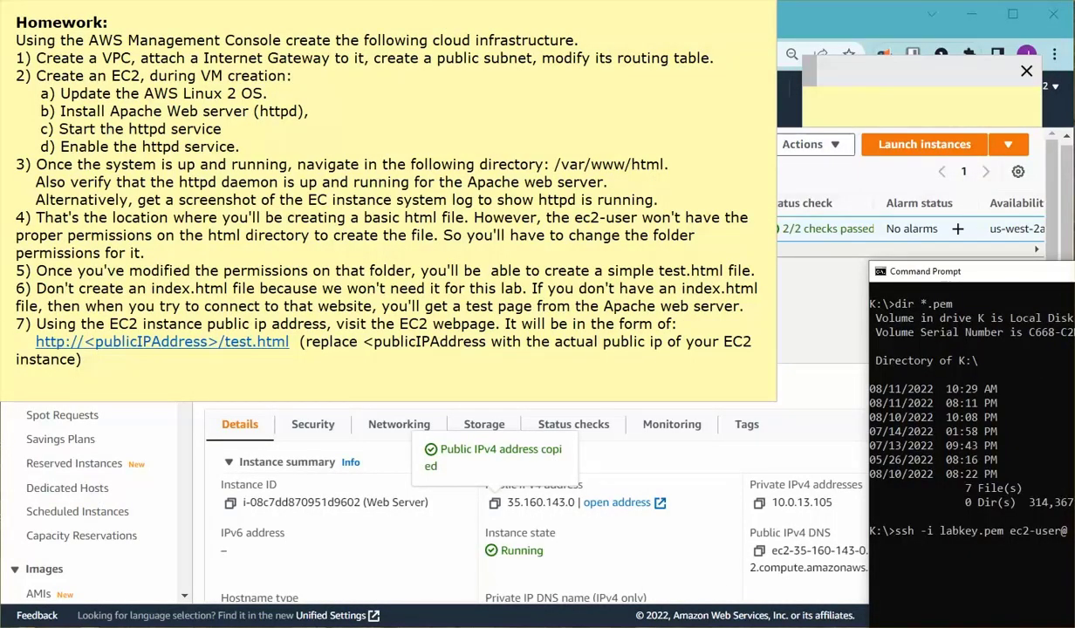
pyautogui.click(495, 506)
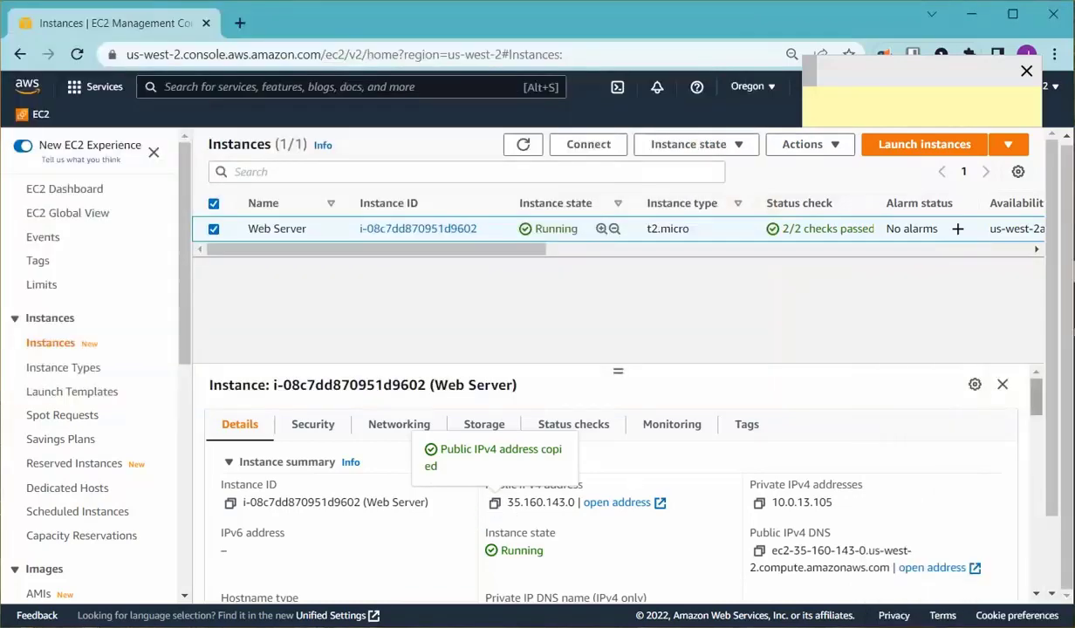
pyautogui.moveTo(1074, 248); pyautogui.dragTo(681, 67)
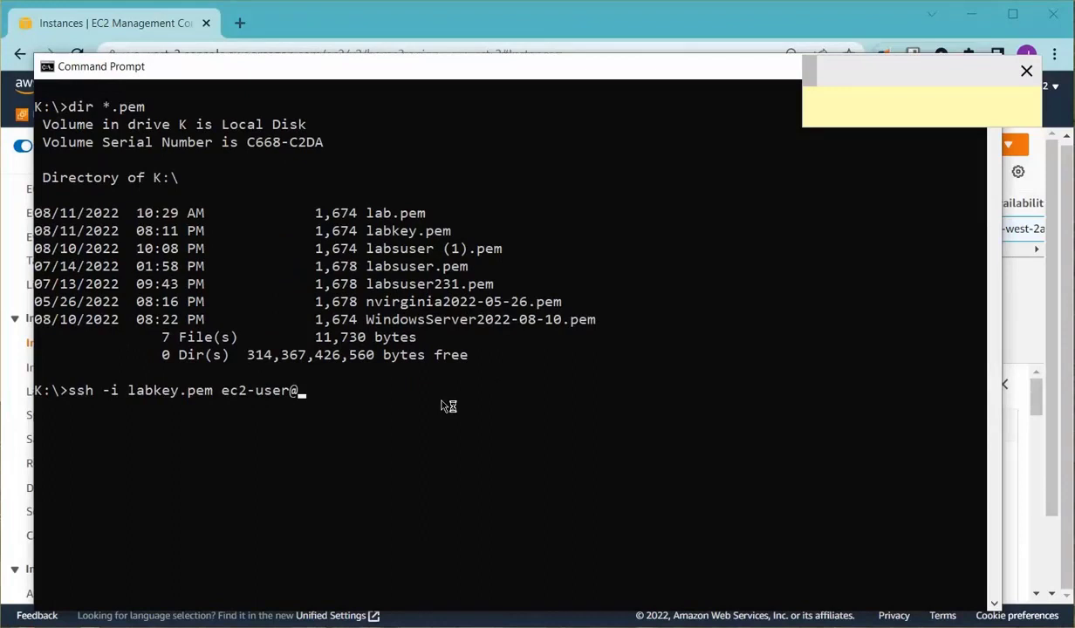
pyautogui.rightClick(372, 407)
pyautogui.press('Return')
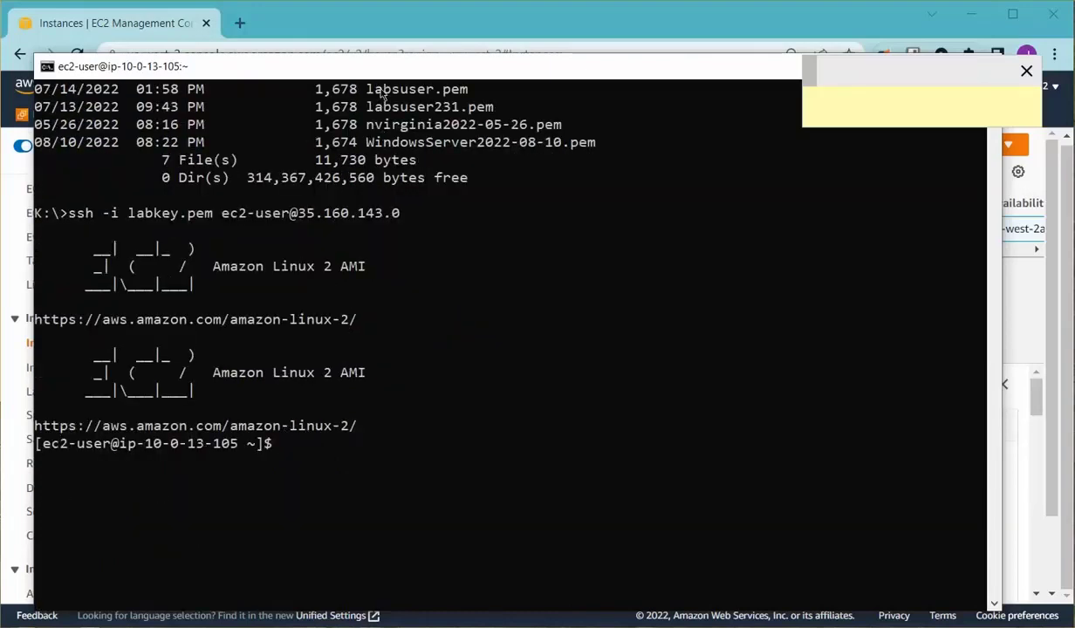
# Reread the homework's httpd verification requirement and try to query the service over SSH with systemctl status http
pyautogui.moveTo(353, 72); pyautogui.dragTo(346, 47)
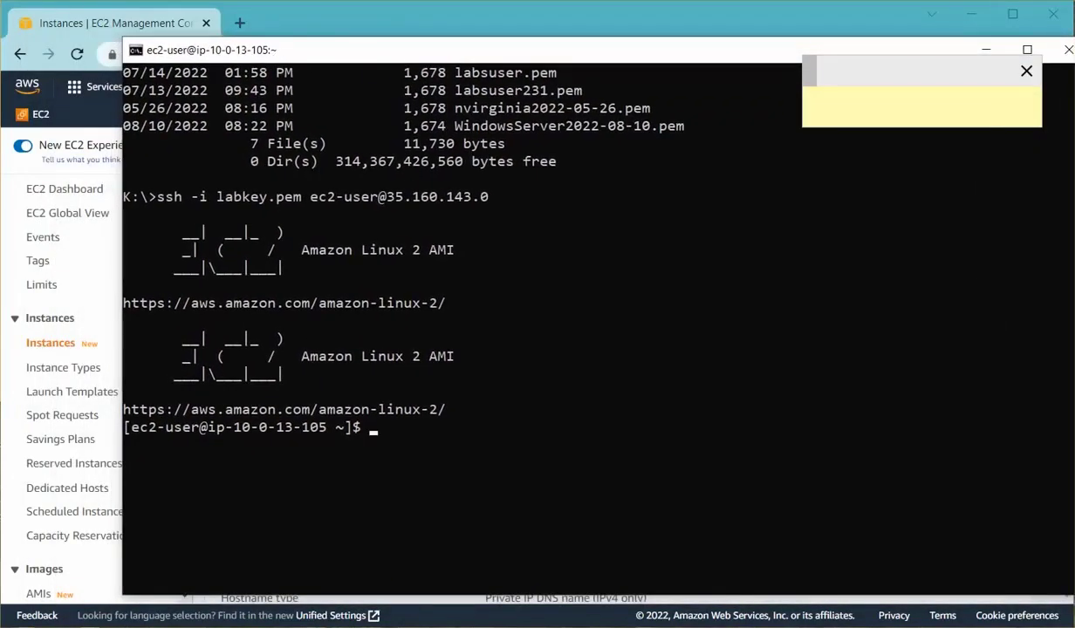
pyautogui.hotkey('alt', 'Tab')
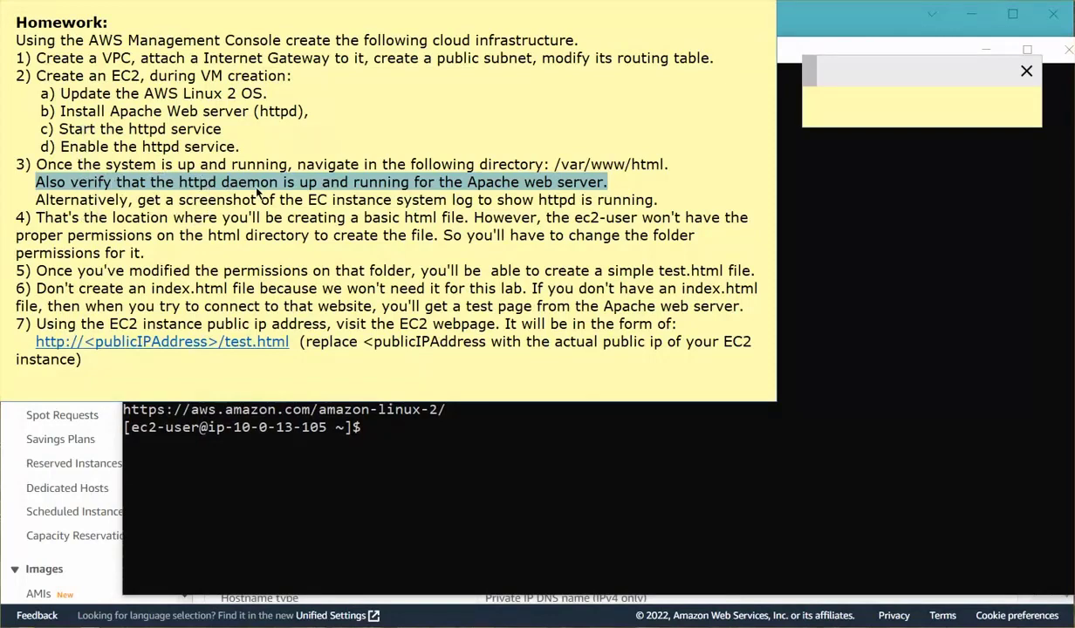
pyautogui.click(519, 500)
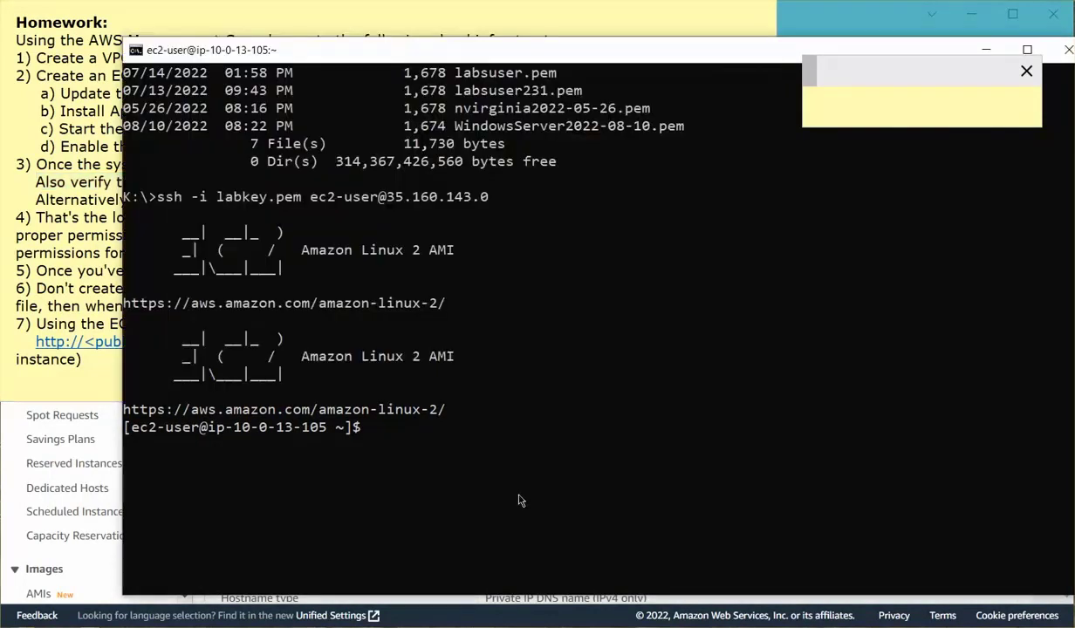
pyautogui.click(381, 444)
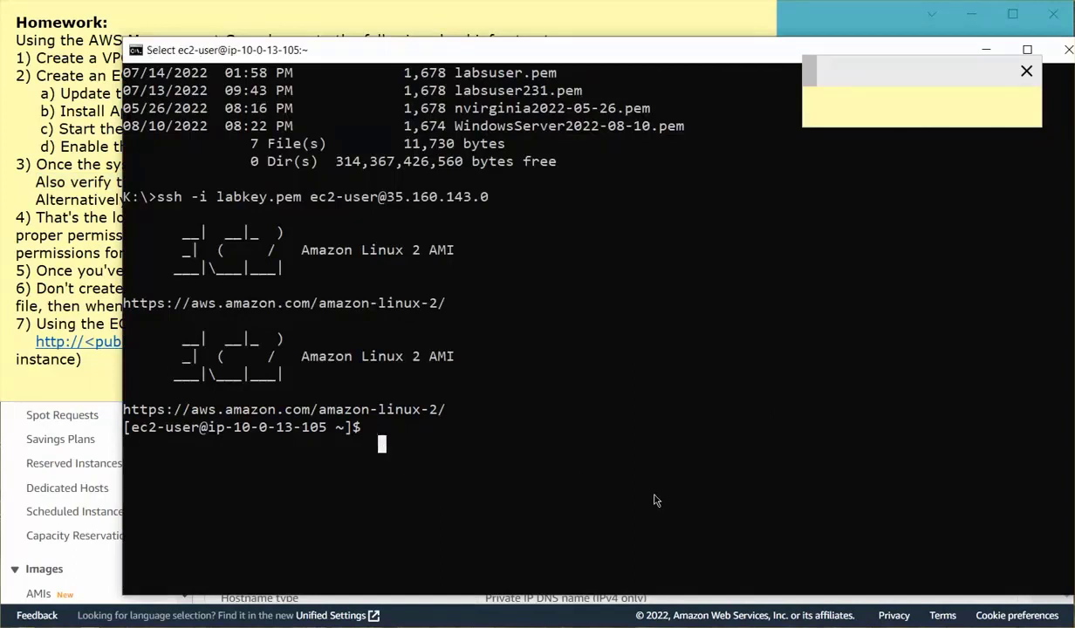
pyautogui.write('systemctl')
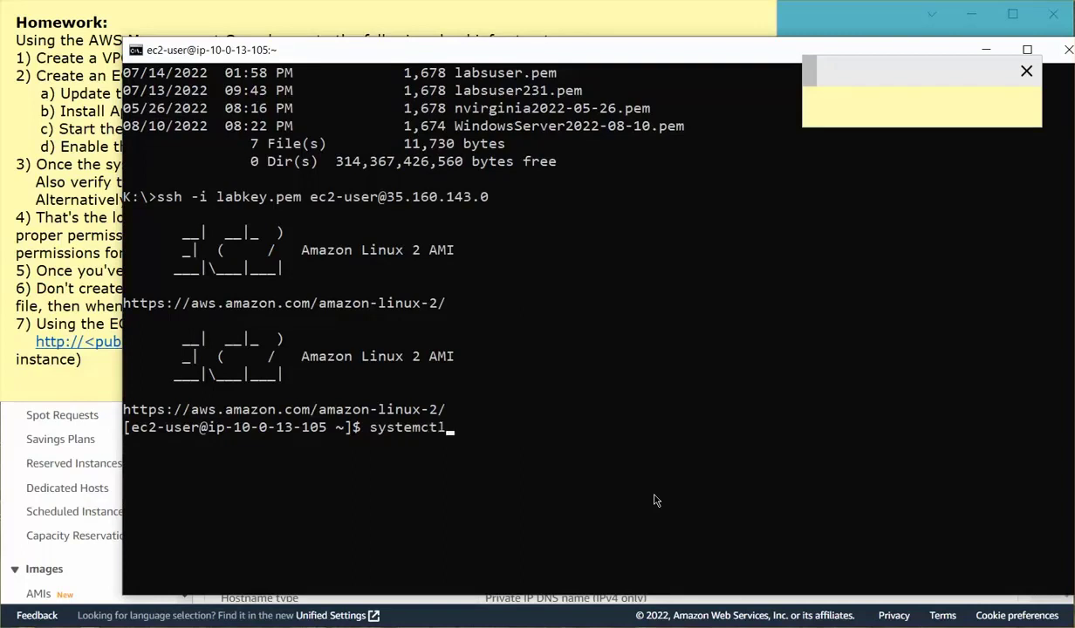
pyautogui.write(' status http')
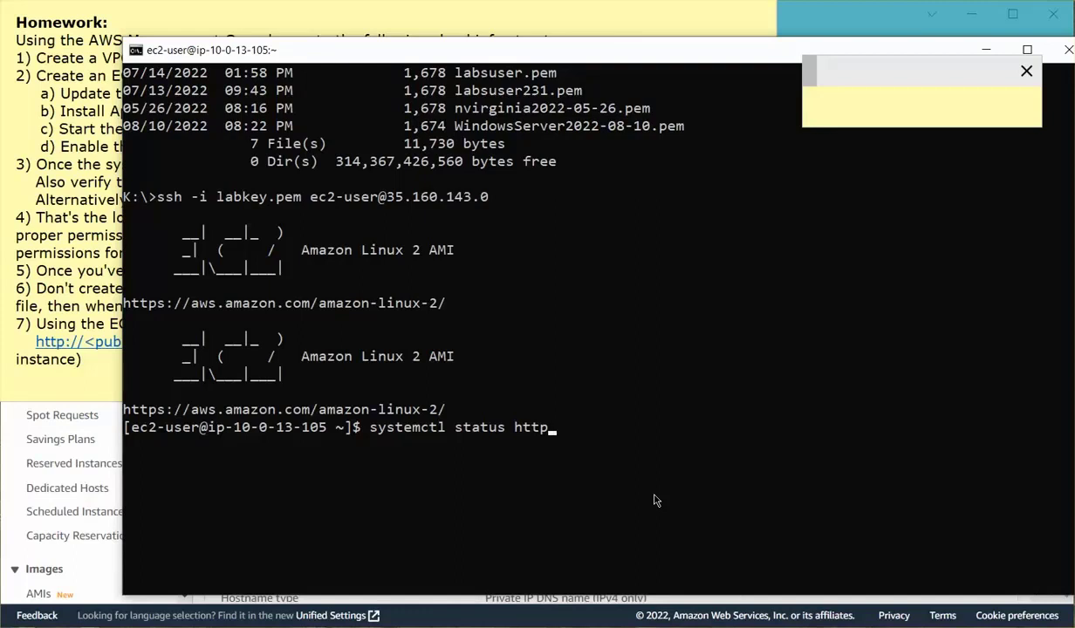
pyautogui.press('Return')
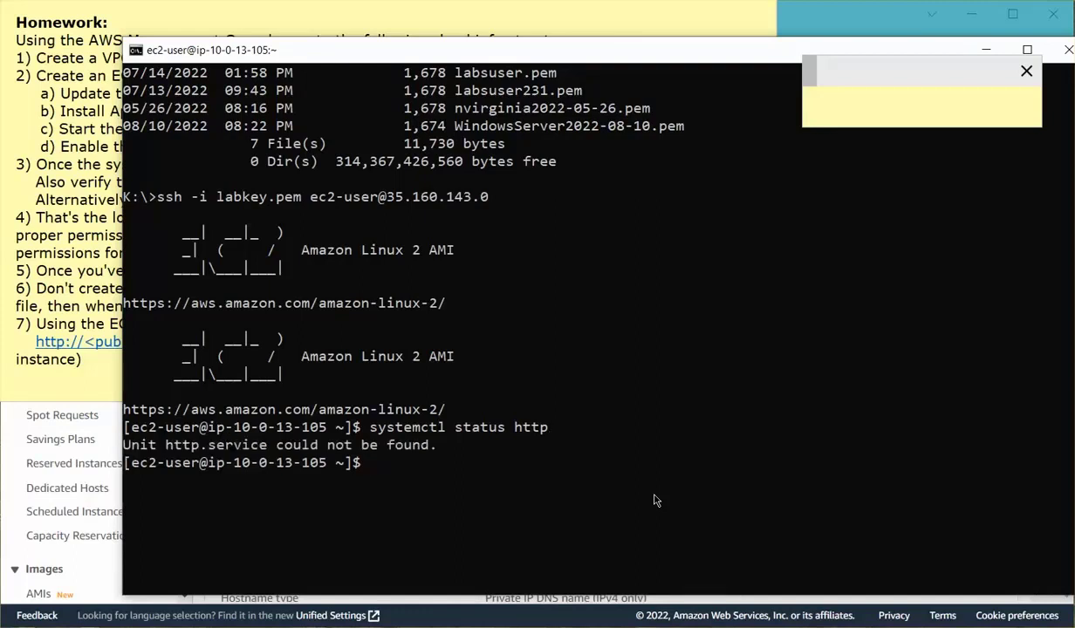
# Check the Apache web server service on the instance with systemctl status httpd
pyautogui.press('Up')
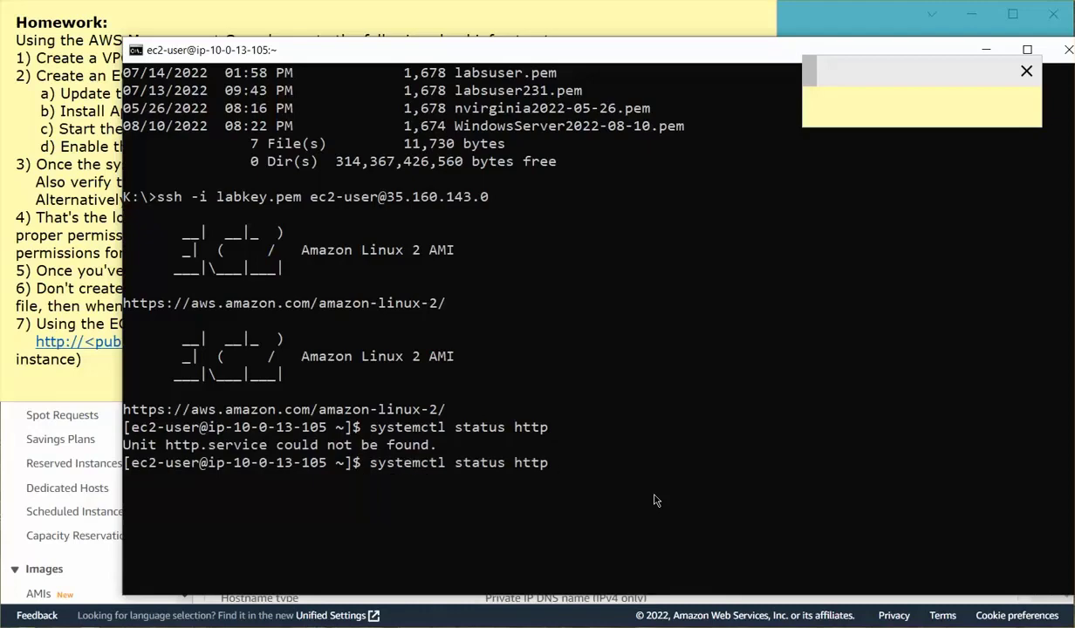
pyautogui.write('d')
pyautogui.press('Return')
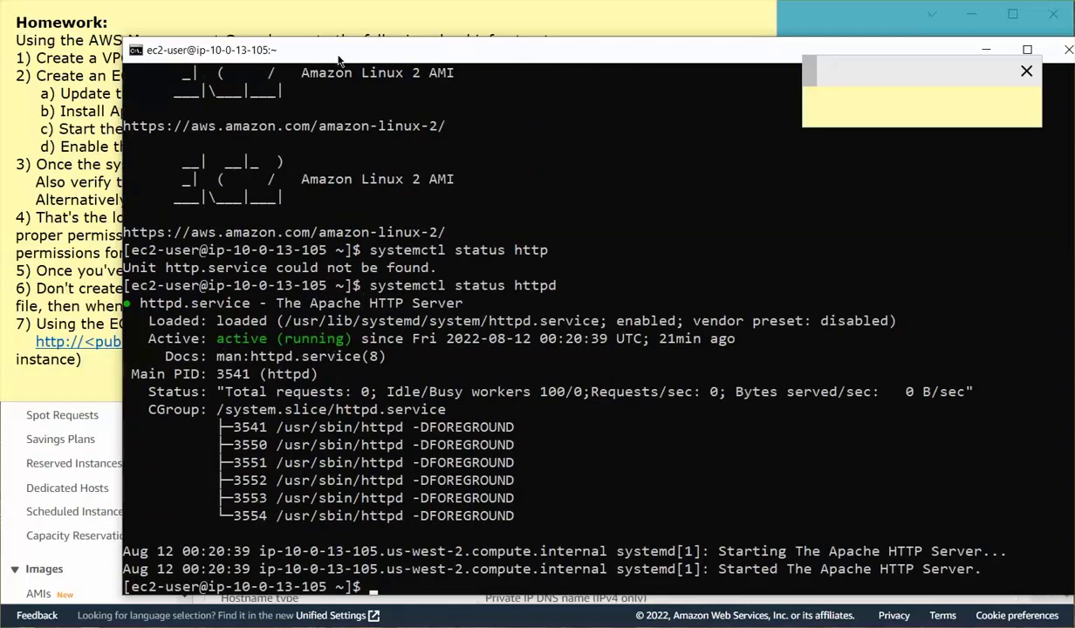
# Move the terminal off the homework note and highlight its item 3 lines on verifying httpd and on using the instance system log
pyautogui.moveTo(339, 60); pyautogui.dragTo(1074, 306)
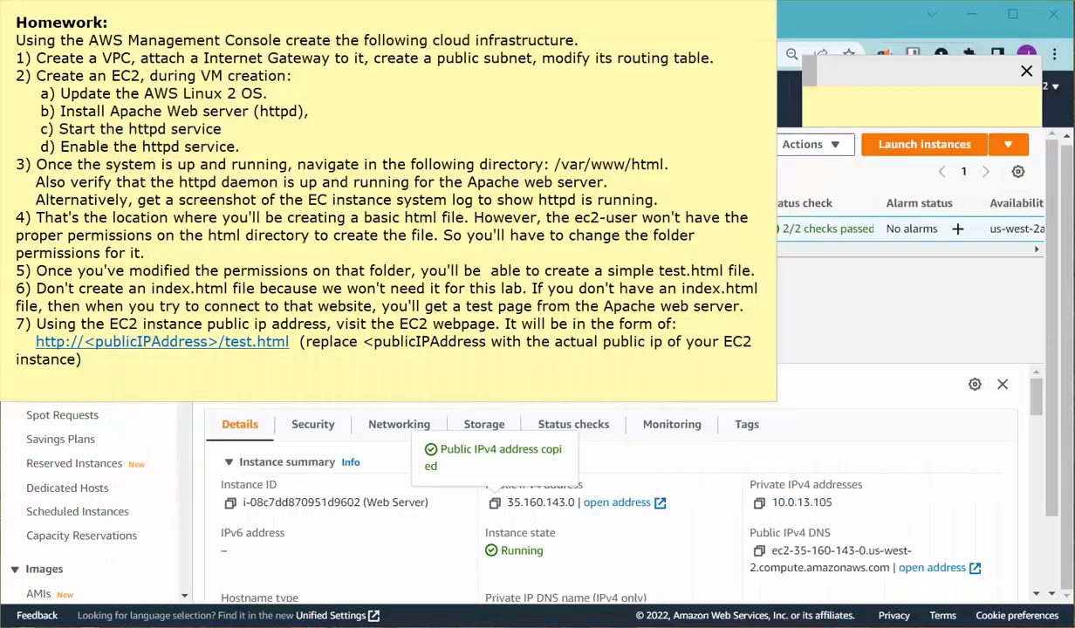
pyautogui.tripleClick(36, 185)
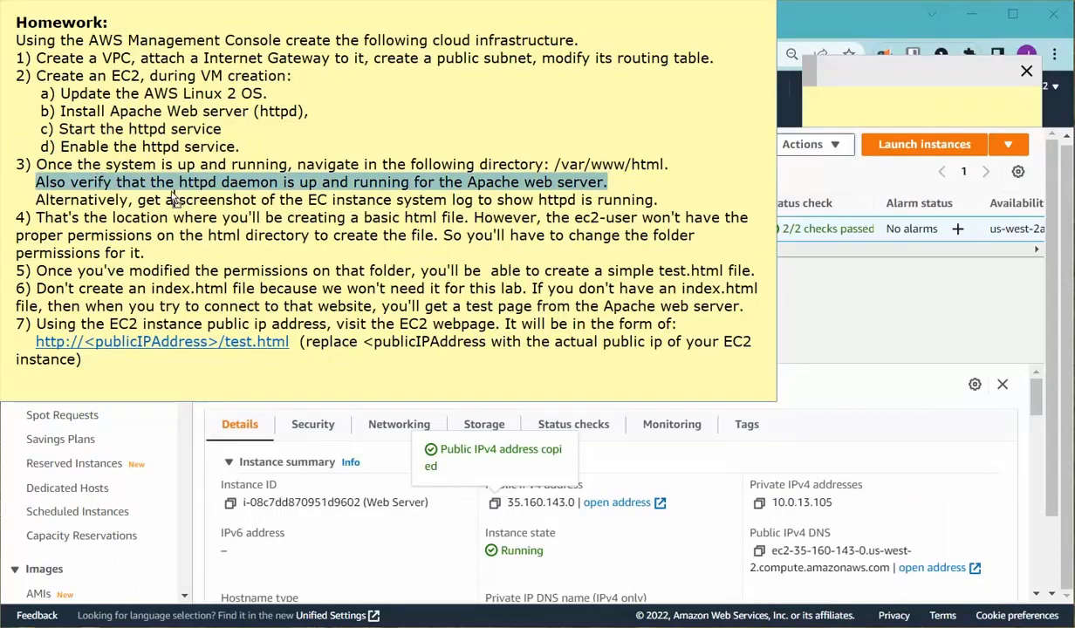
pyautogui.click(37, 186)
pyautogui.moveTo(37, 197); pyautogui.dragTo(637, 199)
pyautogui.click(576, 189)
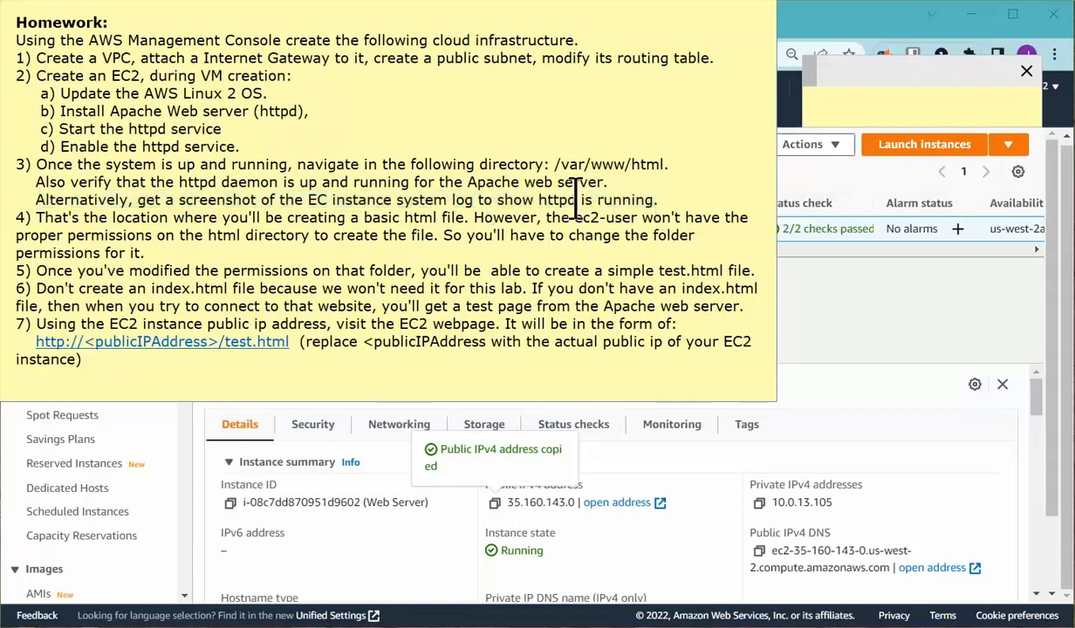
pyautogui.doubleClick(557, 200)
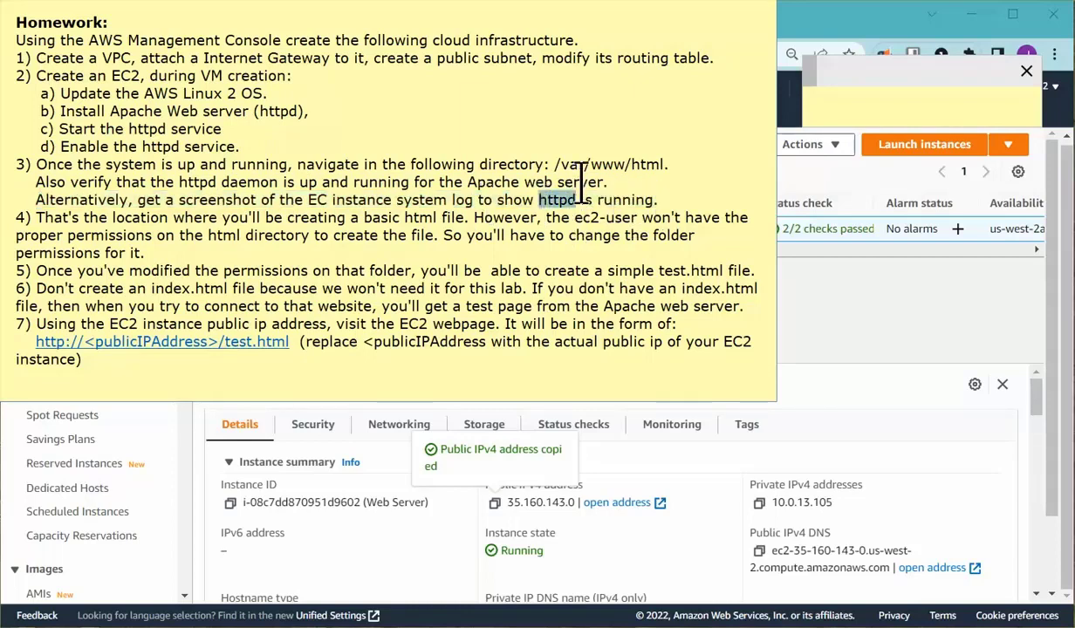
# Bring the EC2 console forward and open the system log of the Web Server instance
pyautogui.click(847, 16)
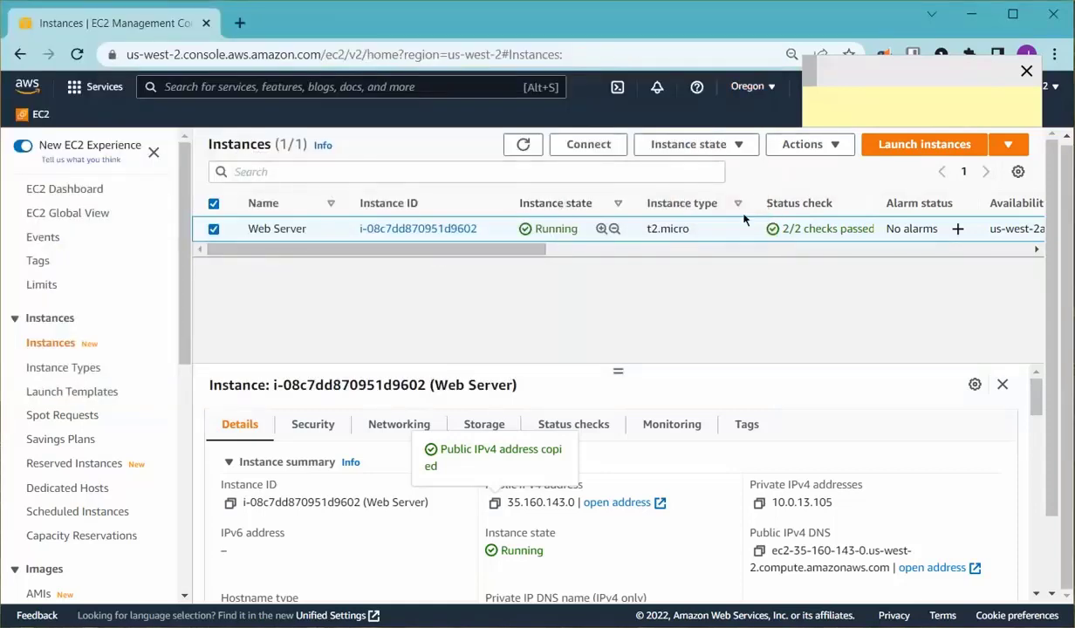
pyautogui.click(836, 147)
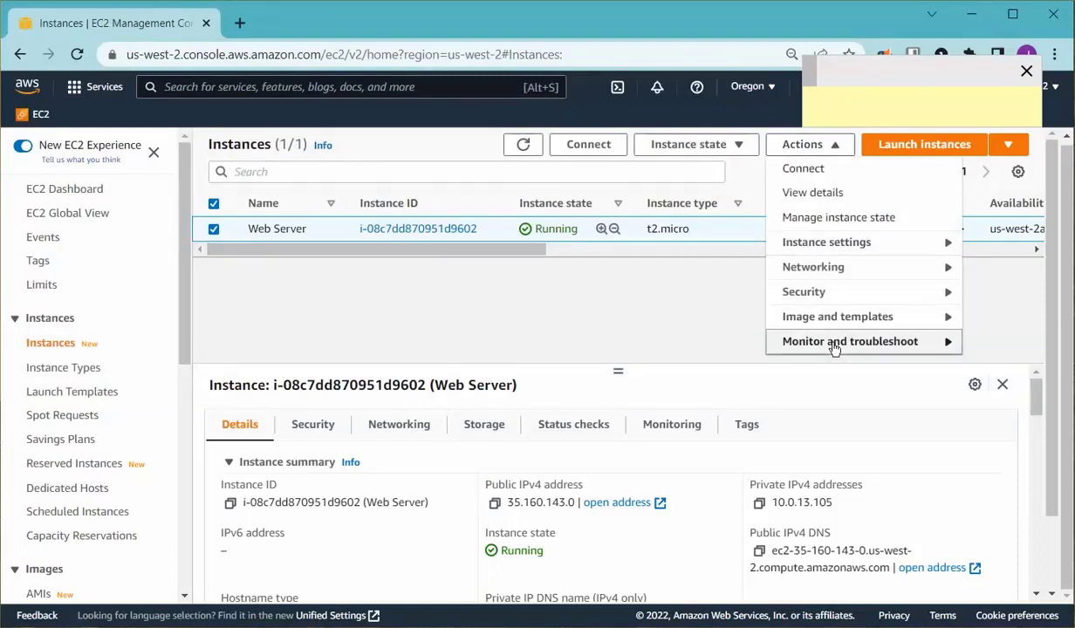
pyautogui.moveTo(835, 348)
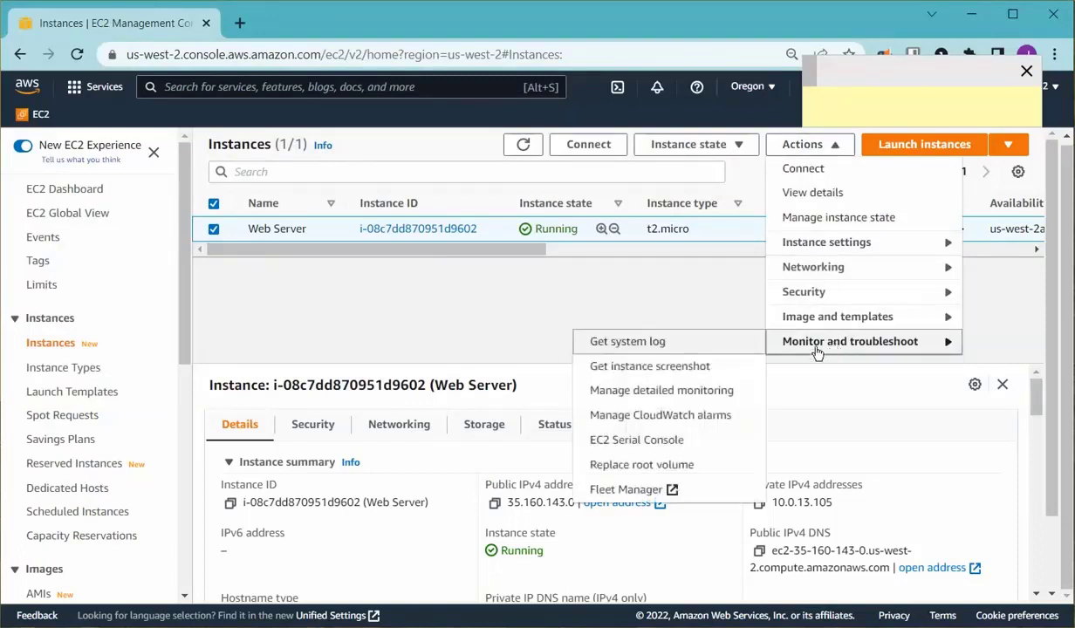
pyautogui.click(649, 346)
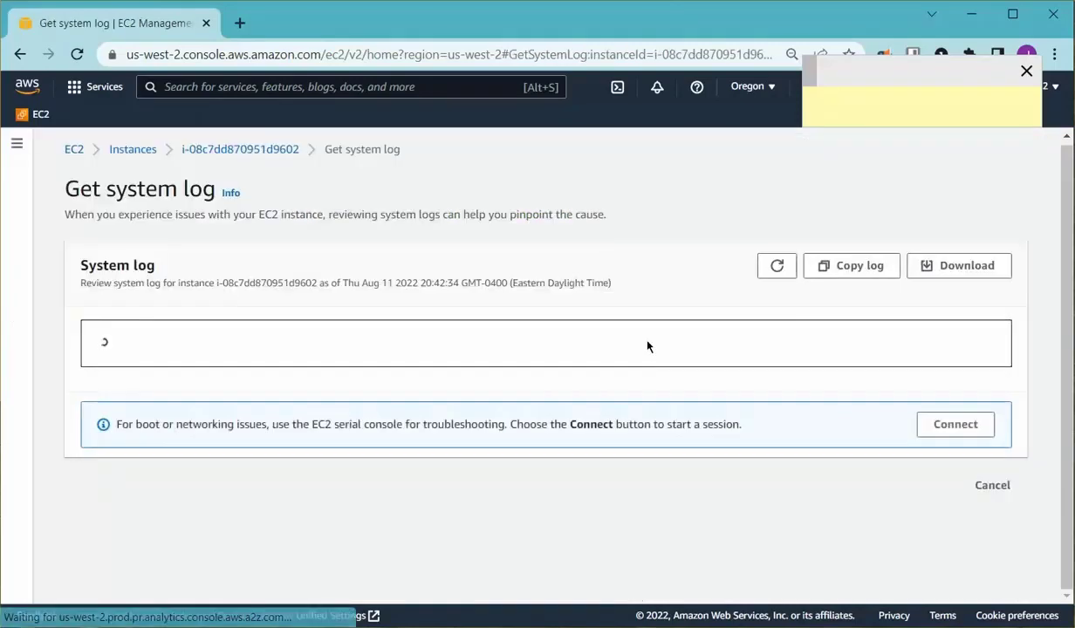
# Examine the system log's httpd package installation entries, the httpd.service symlink line and the SSH host key section that follows
pyautogui.scroll(12, 779, 419)
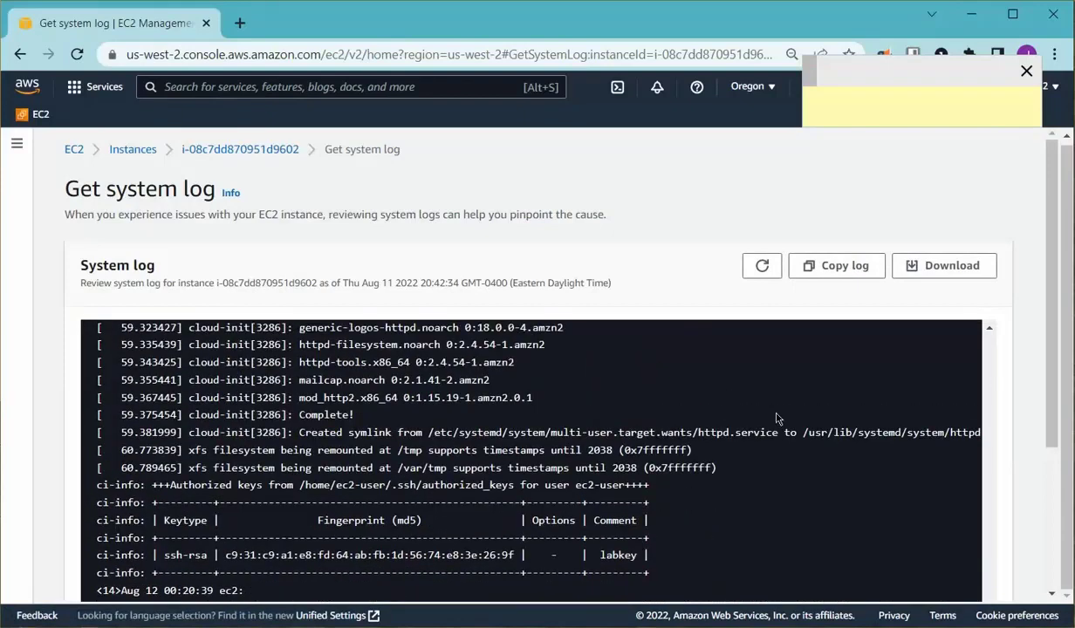
pyautogui.scroll(2, 779, 419)
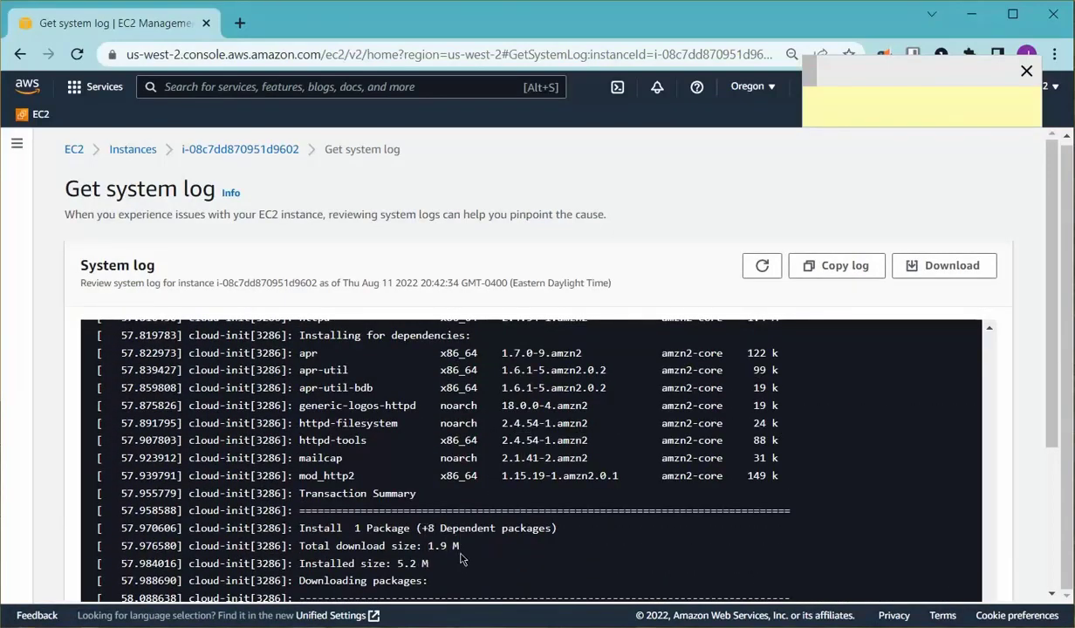
pyautogui.scroll(-3, 462, 559)
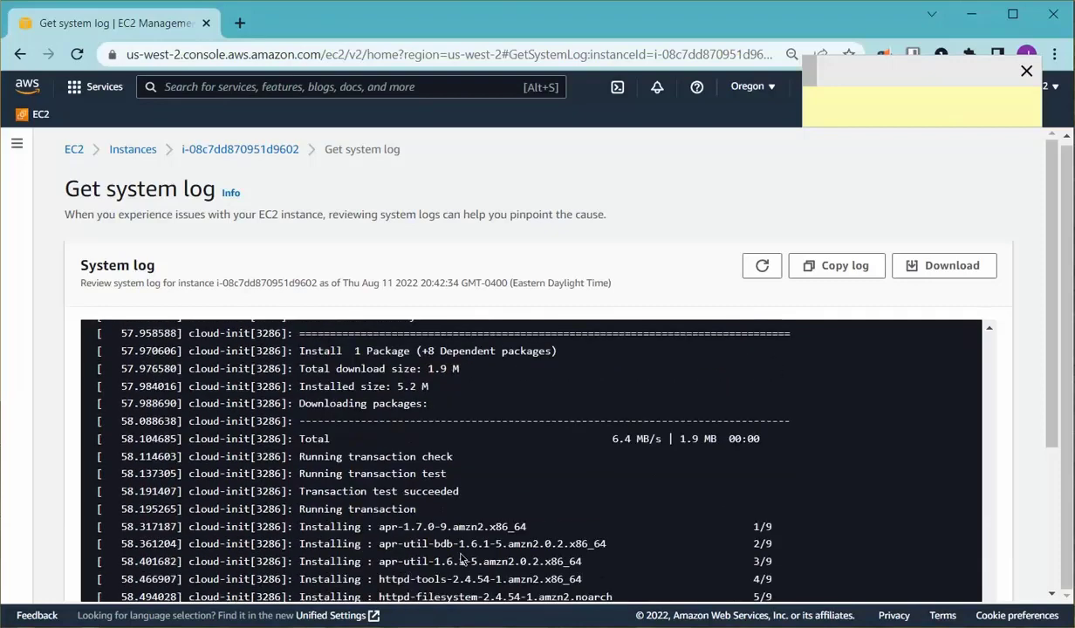
pyautogui.scroll(-6, 462, 559)
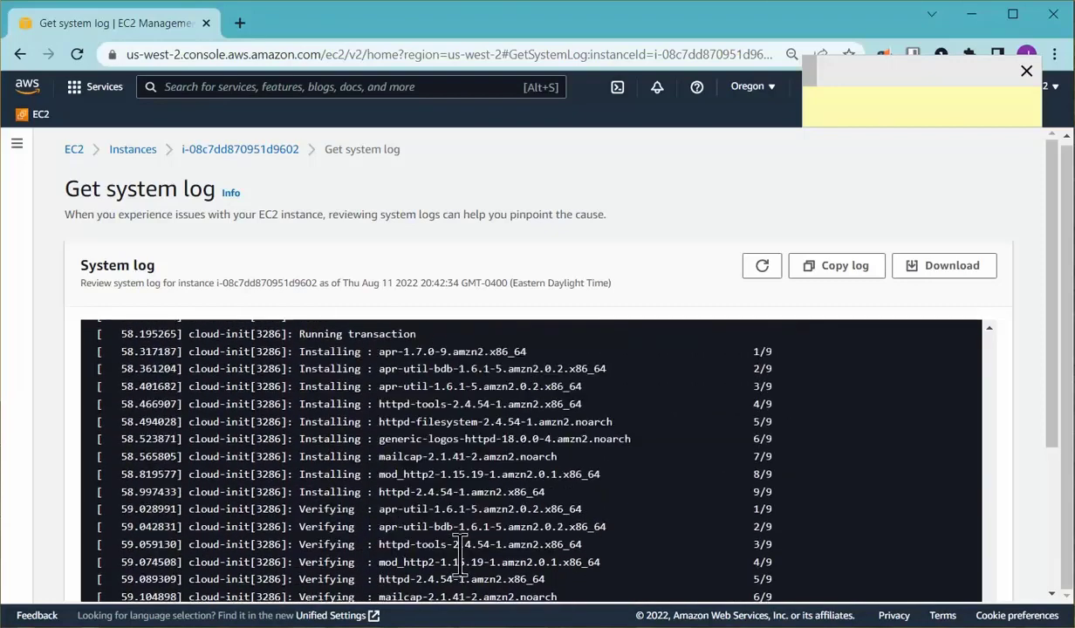
pyautogui.scroll(-6, 463, 559)
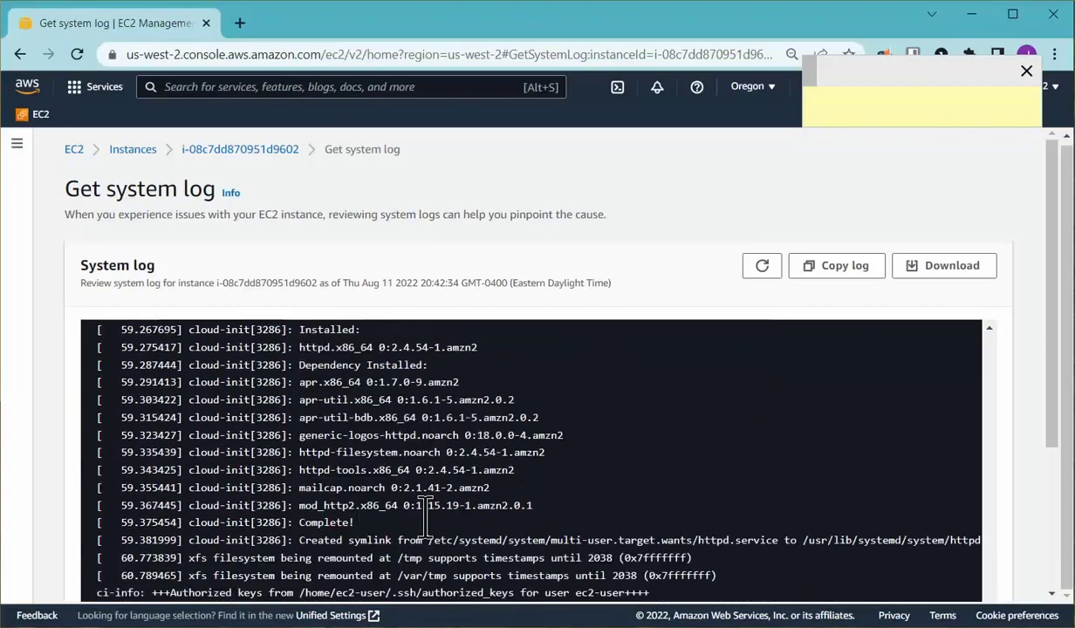
pyautogui.scroll(-1, 427, 521)
pyautogui.scroll(-2, 426, 521)
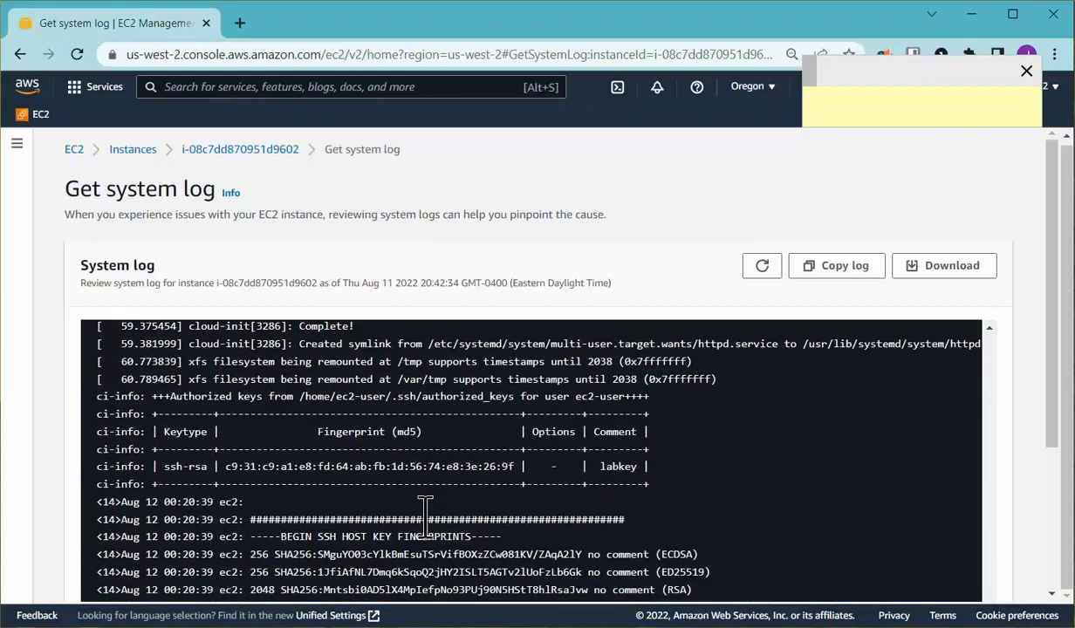
pyautogui.scroll(-5, 427, 521)
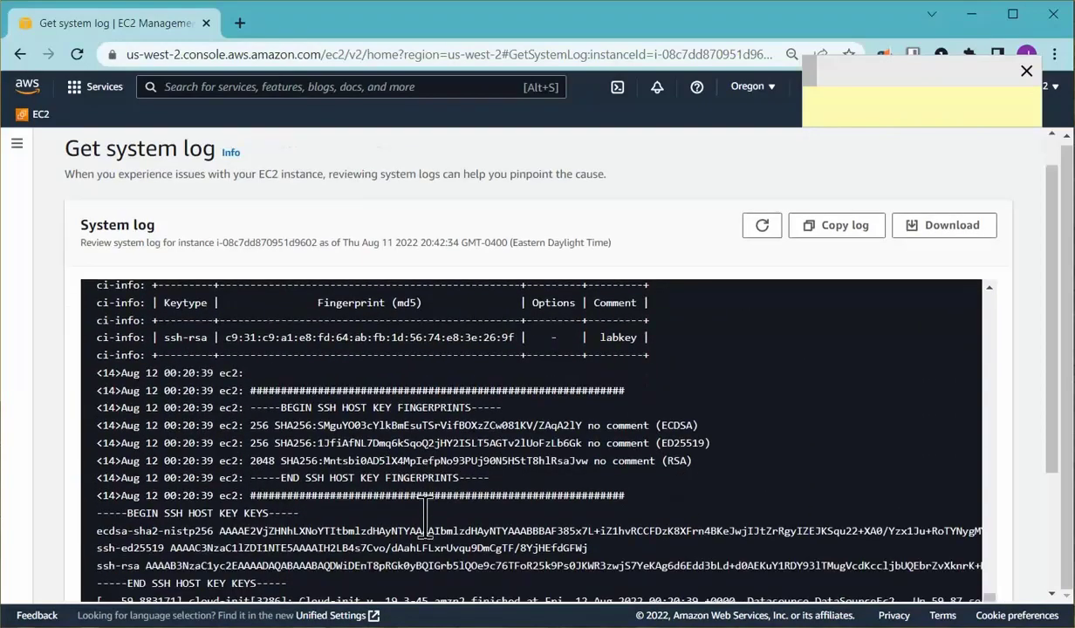
# Read the system log backwards from the SSH key entries through the httpd installation to the earlier operating system package updates
pyautogui.scroll(2, 427, 522)
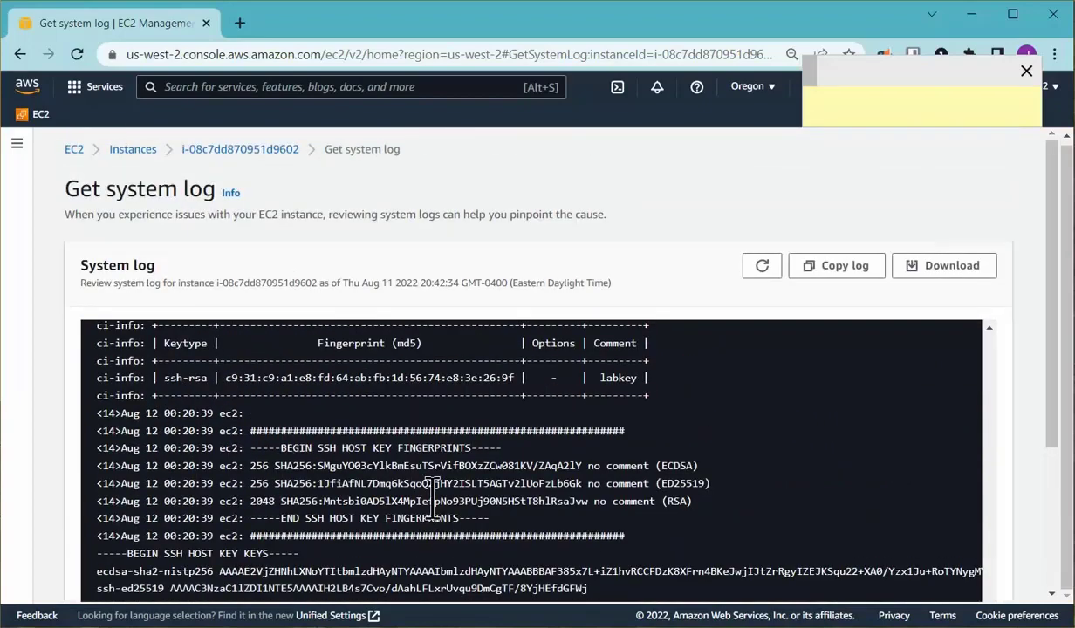
pyautogui.scroll(5, 434, 487)
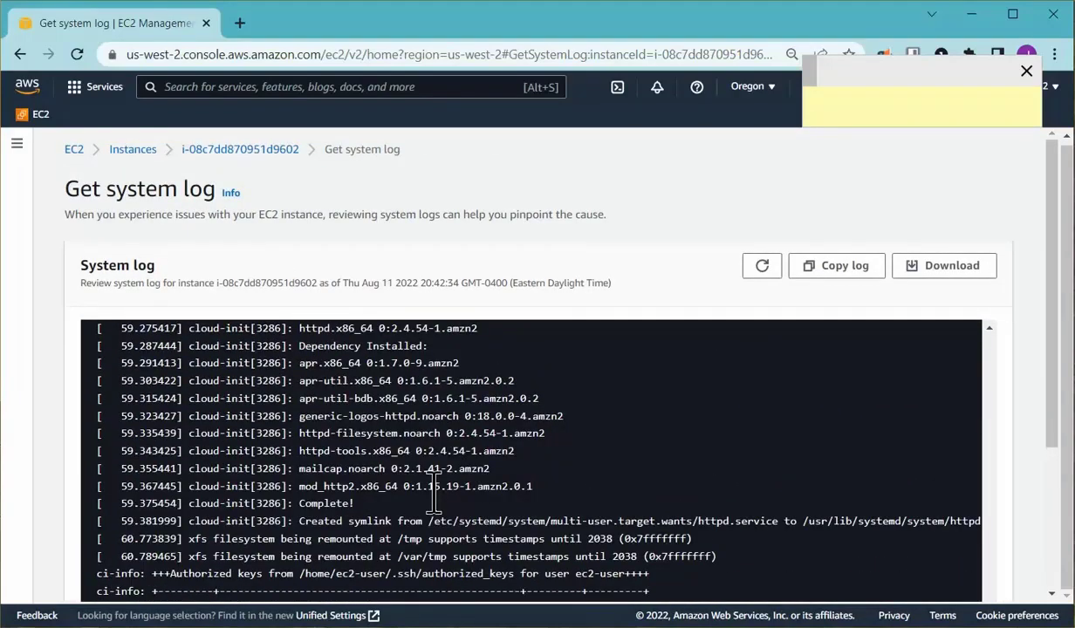
pyautogui.scroll(3, 433, 502)
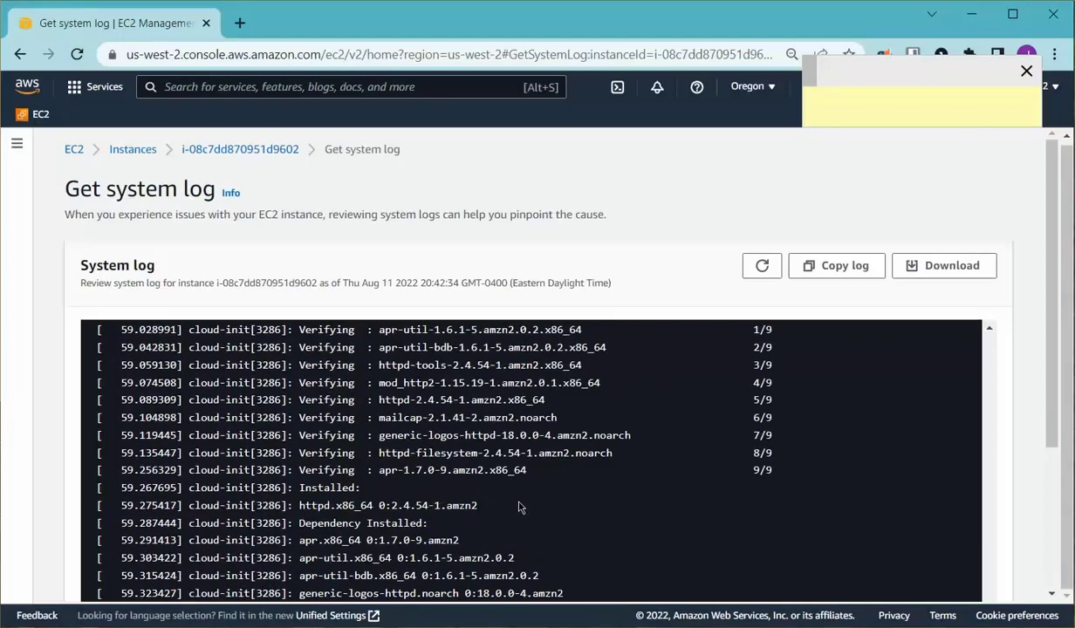
pyautogui.scroll(6, 524, 507)
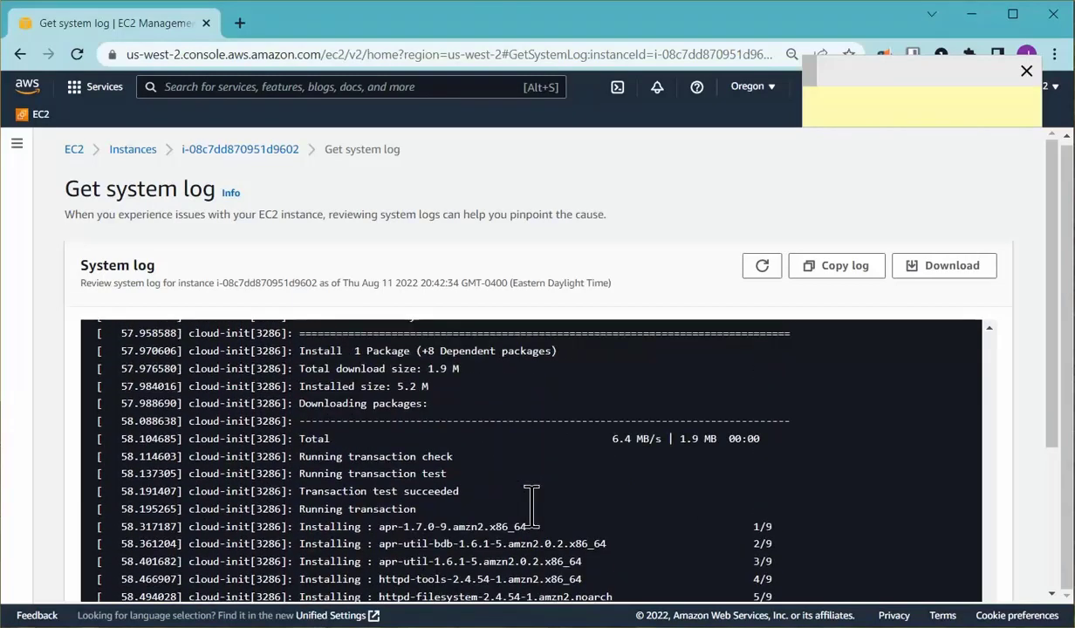
pyautogui.scroll(5, 531, 504)
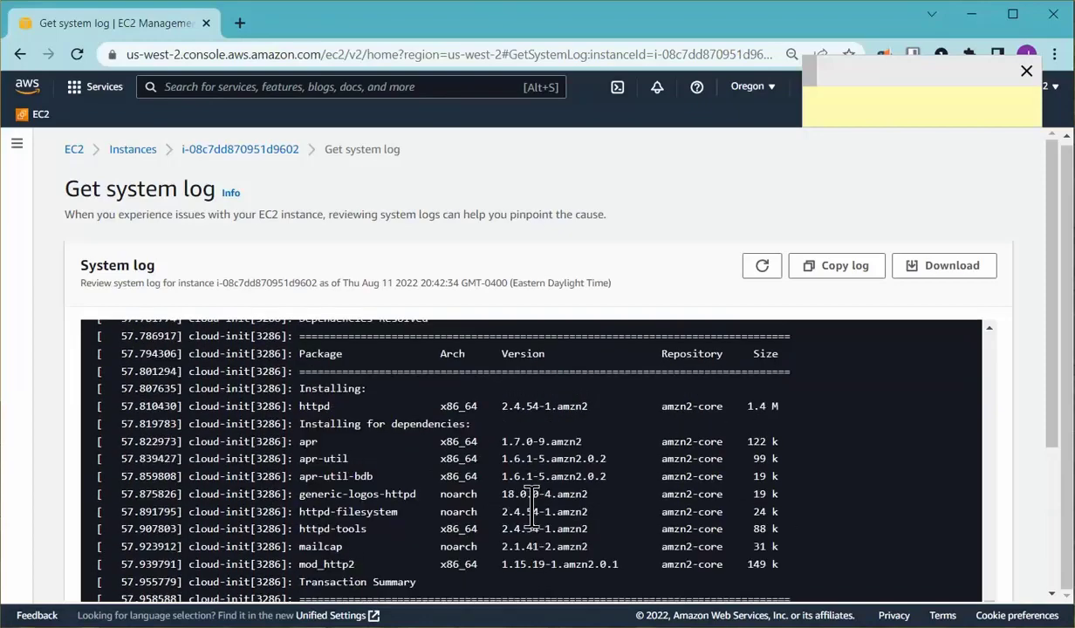
pyautogui.scroll(8, 532, 510)
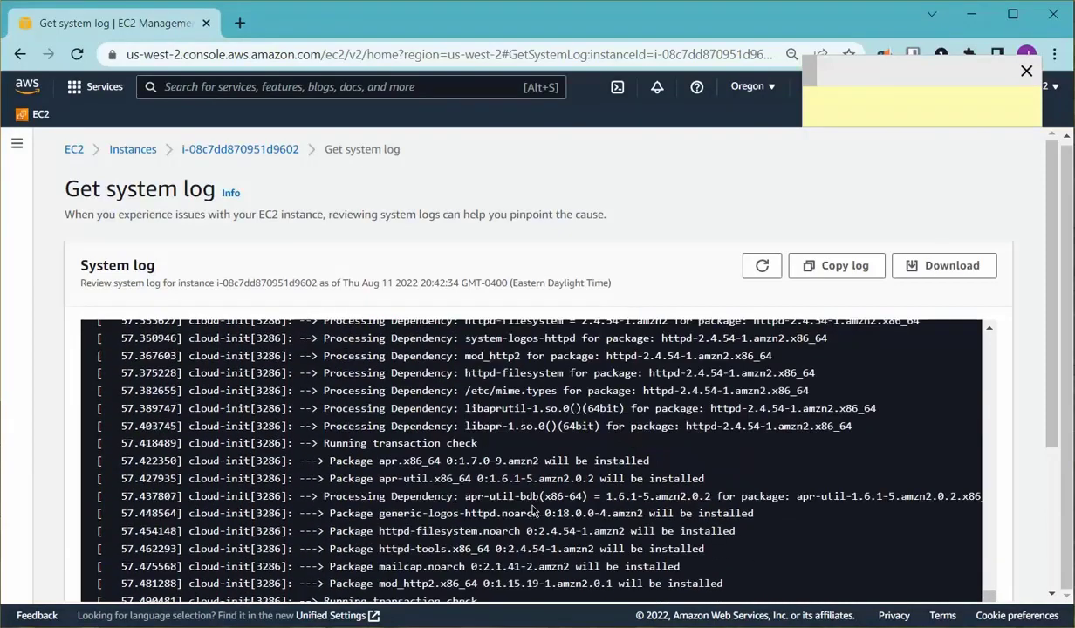
pyautogui.scroll(4, 534, 510)
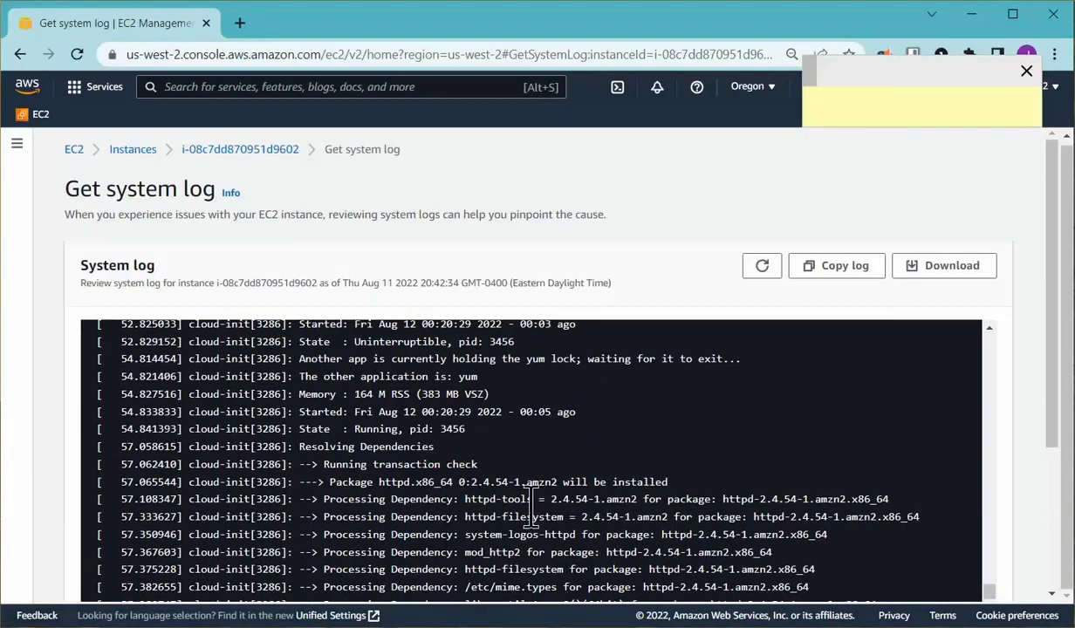
pyautogui.scroll(7, 532, 507)
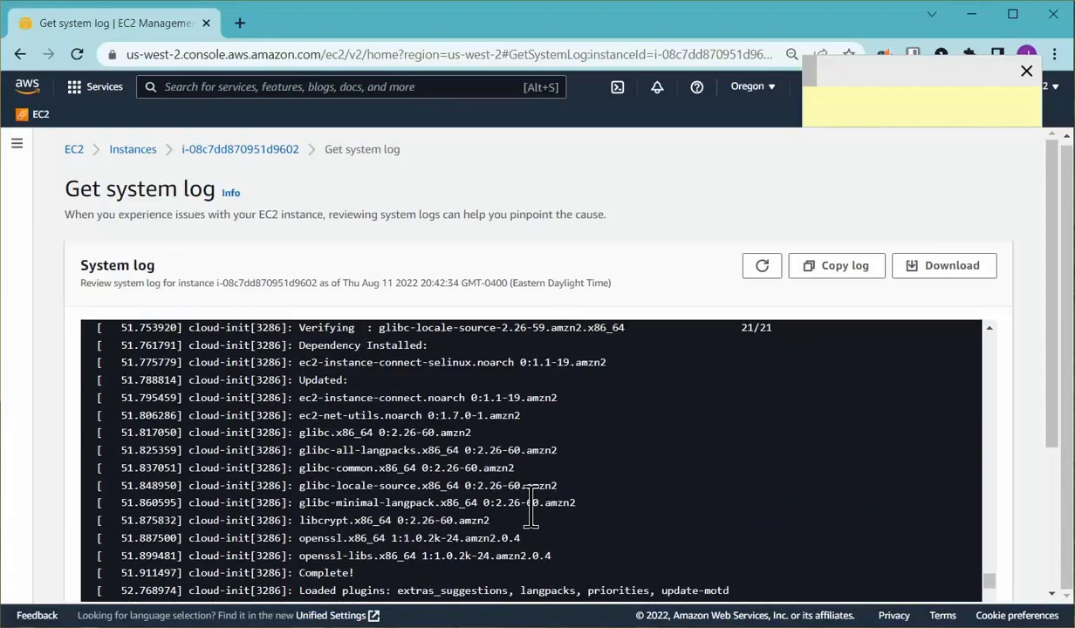
pyautogui.scroll(5, 532, 511)
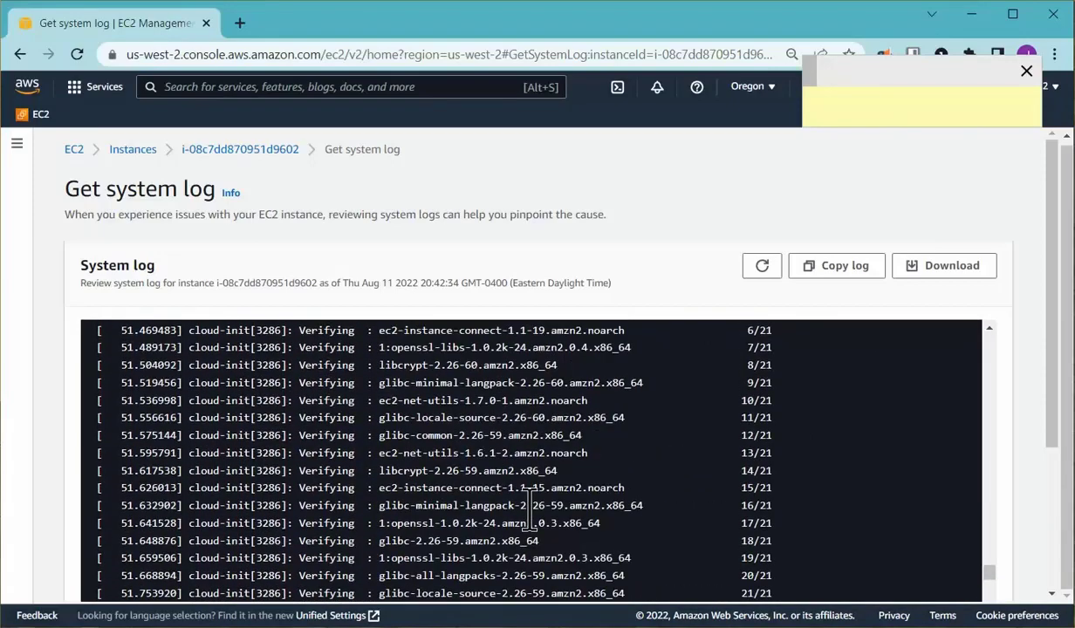
pyautogui.scroll(10, 531, 510)
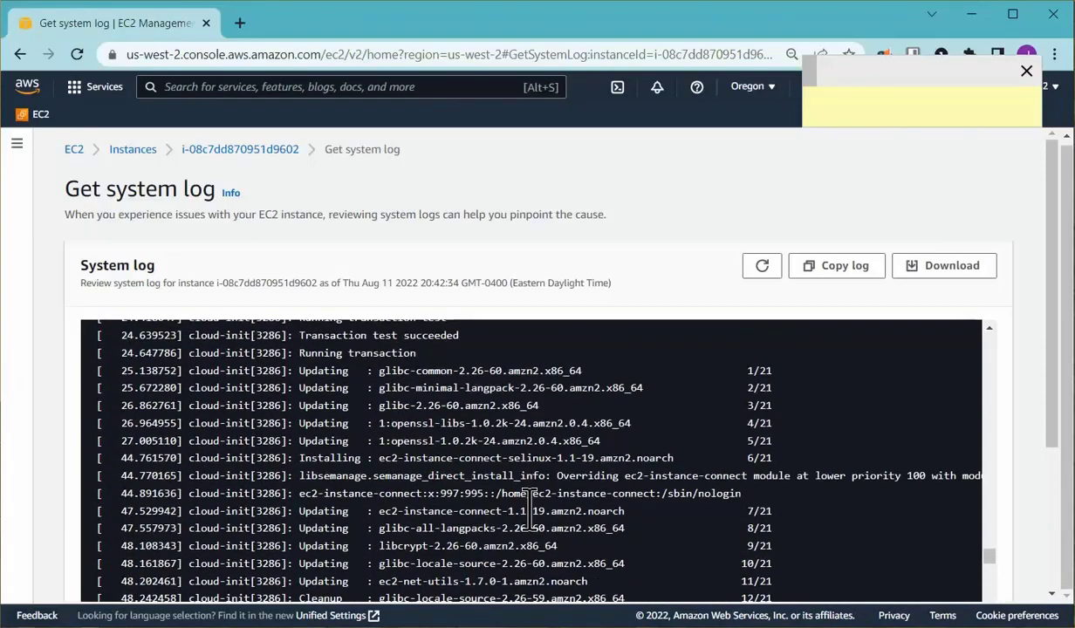
pyautogui.scroll(5, 530, 511)
pyautogui.scroll(-1, 530, 511)
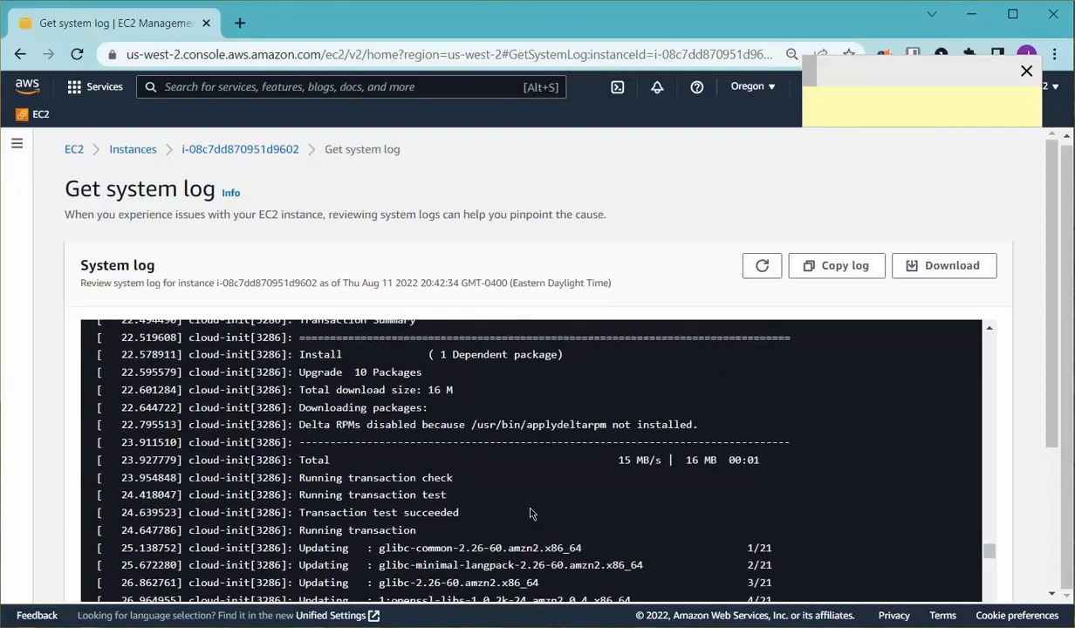
# Copy the whole system log, paste it into a new Notepad document and widen the Notepad window
pyautogui.scroll(4, 531, 513)
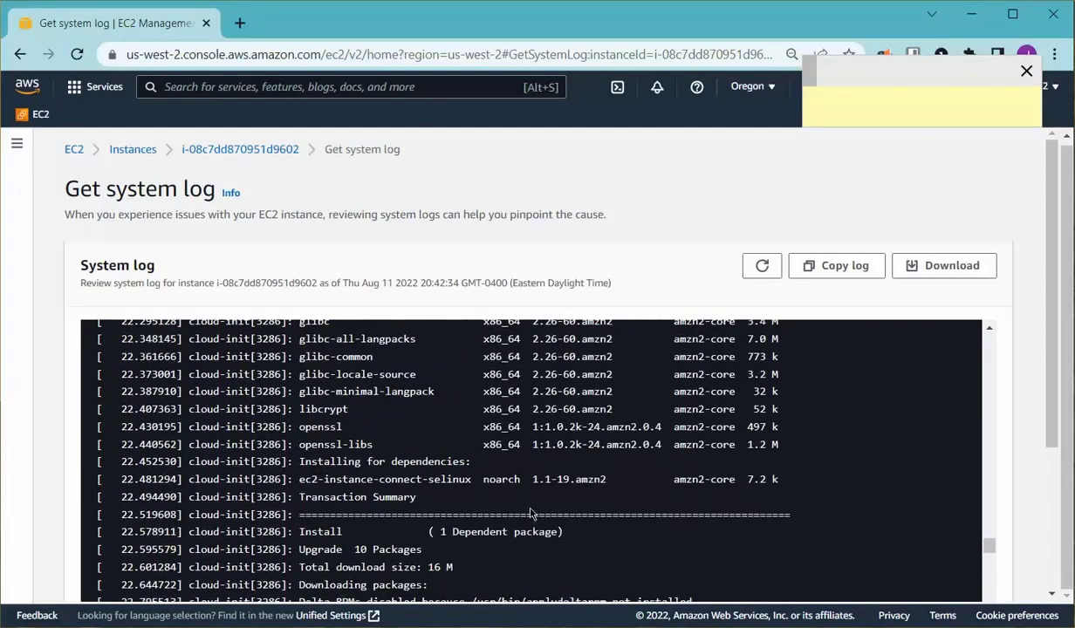
pyautogui.scroll(1, 530, 514)
pyautogui.scroll(10, 531, 514)
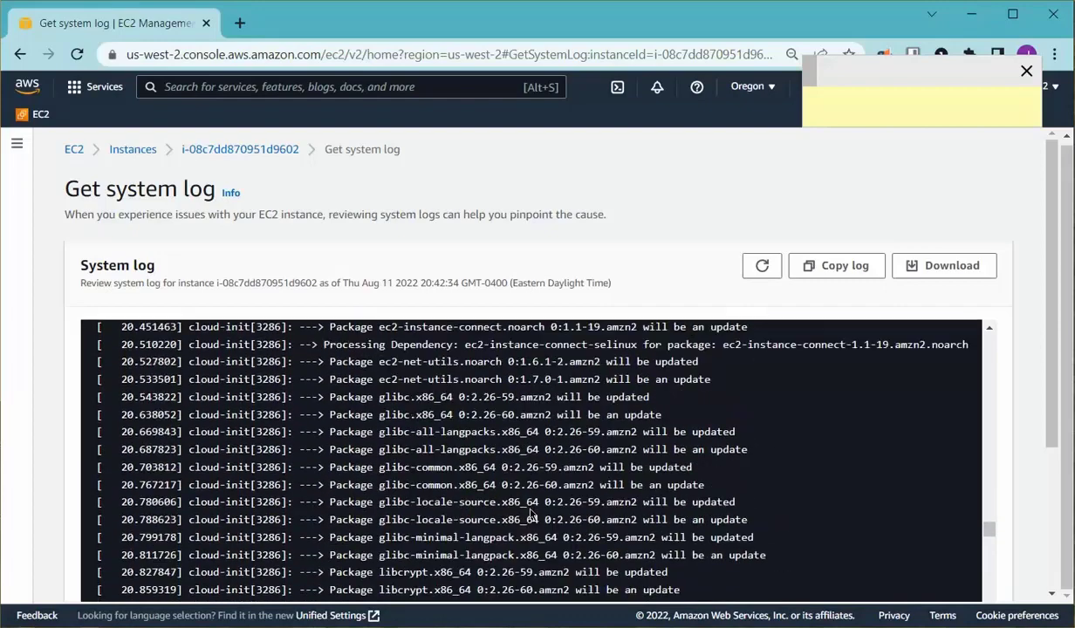
pyautogui.scroll(7, 531, 513)
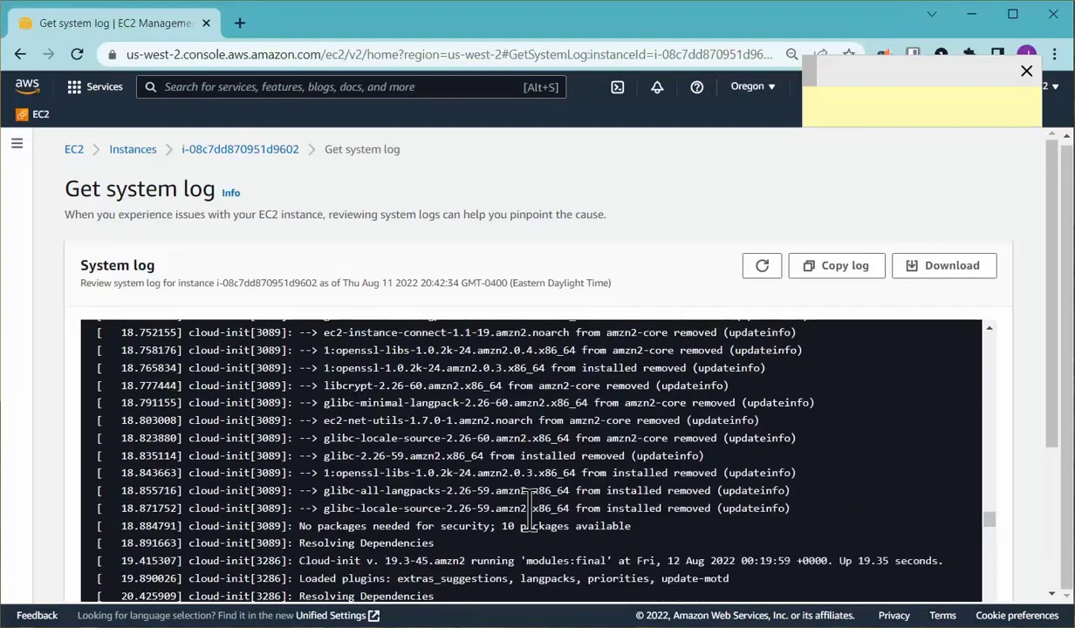
pyautogui.click(829, 267)
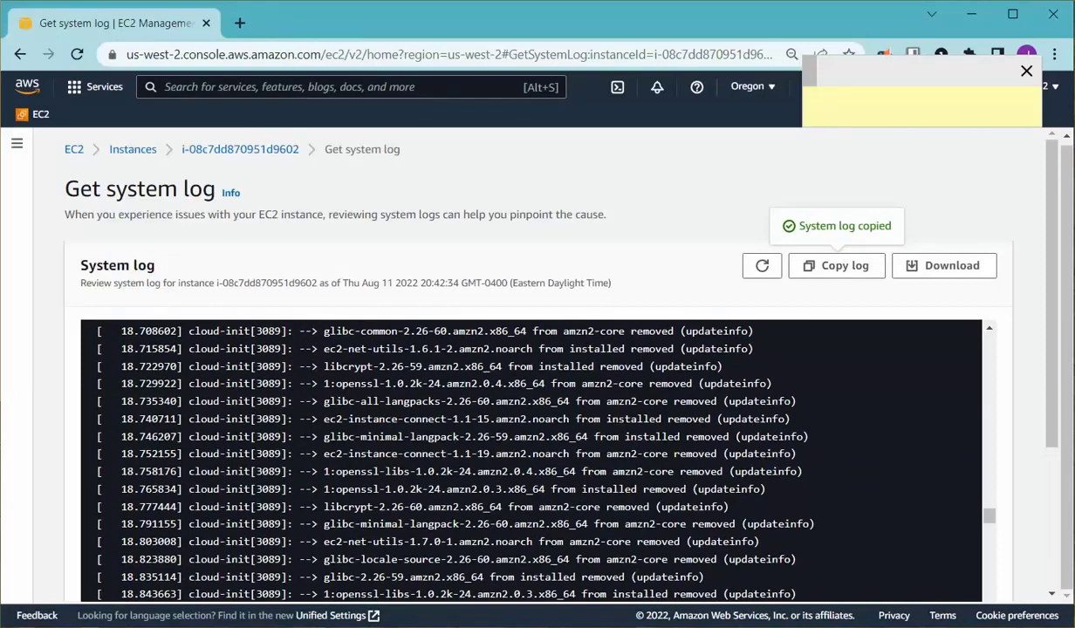
pyautogui.press('super')
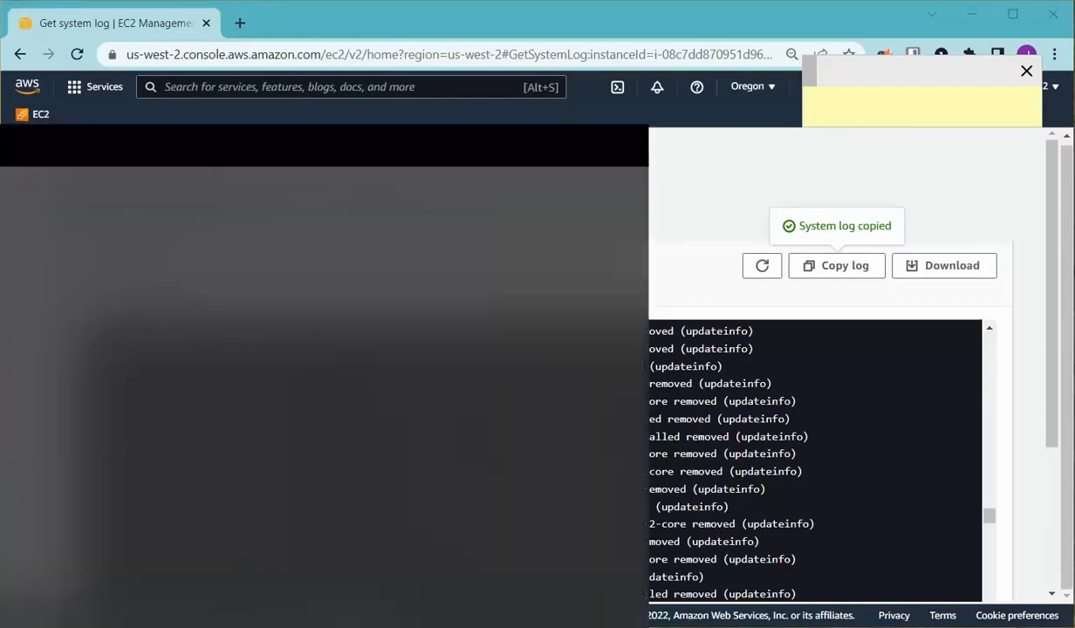
pyautogui.write('notepad')
pyautogui.press('Return')
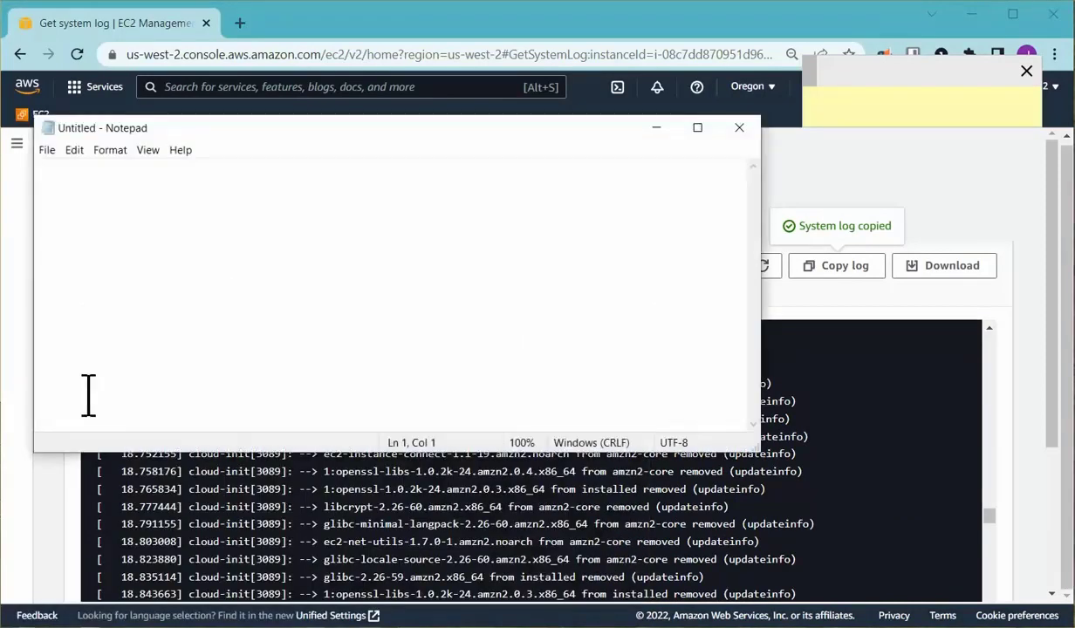
pyautogui.rightClick(159, 302)
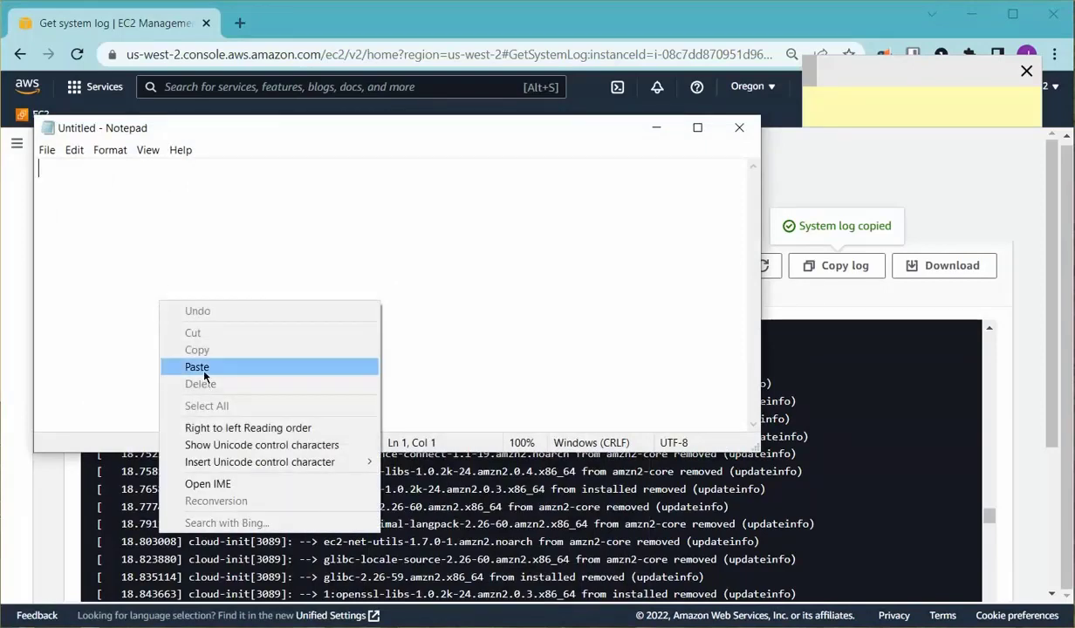
pyautogui.click(205, 375)
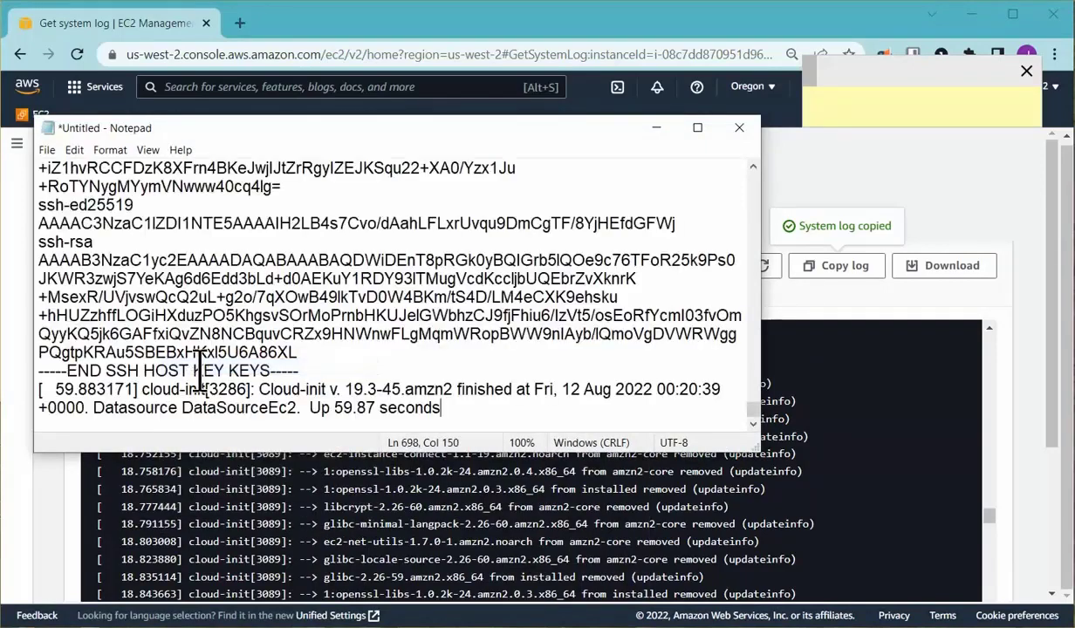
pyautogui.moveTo(758, 370); pyautogui.dragTo(1016, 403)
# Try to find httpd in the pasted log, searching downward from near the end of the text
pyautogui.click(105, 153)
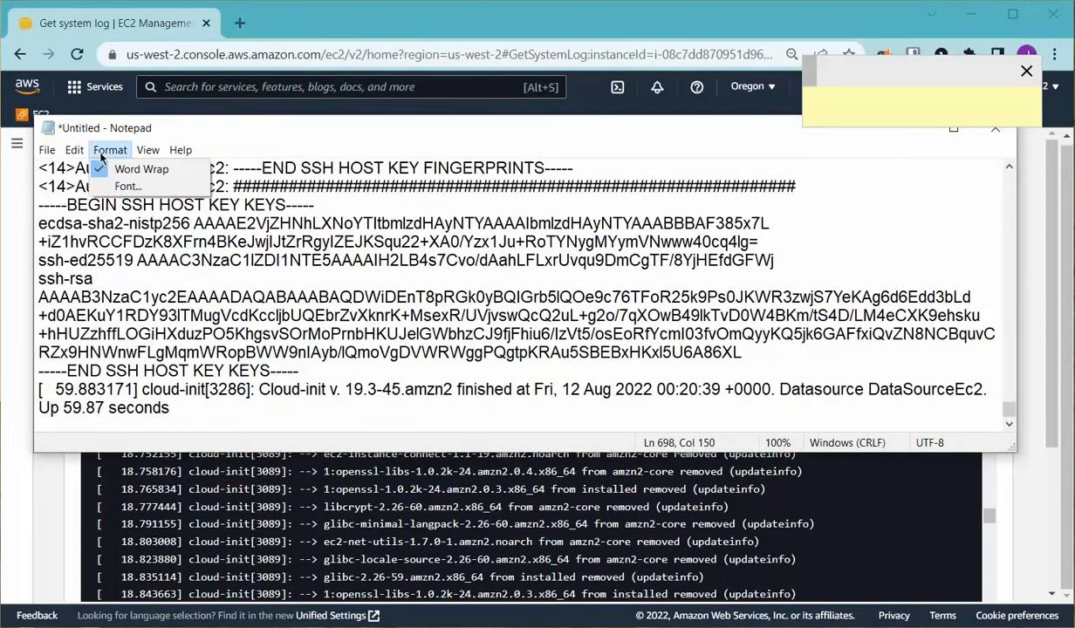
pyautogui.moveTo(67, 151)
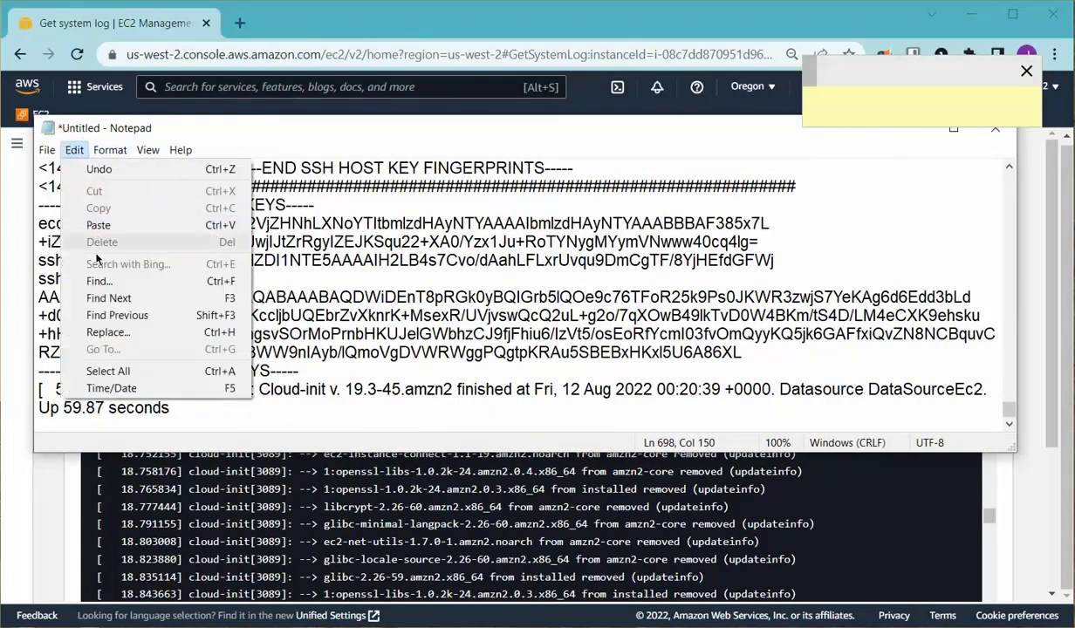
pyautogui.click(117, 281)
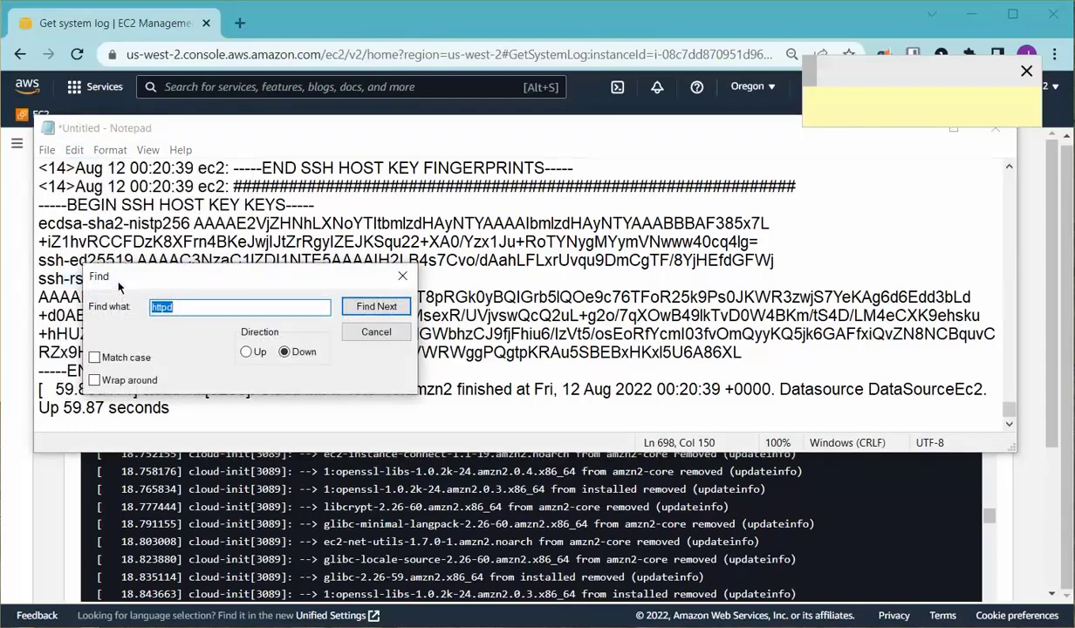
pyautogui.write('ht')
pyautogui.click(376, 307)
pyautogui.click(47, 167)
pyautogui.click(365, 308)
pyautogui.click(375, 307)
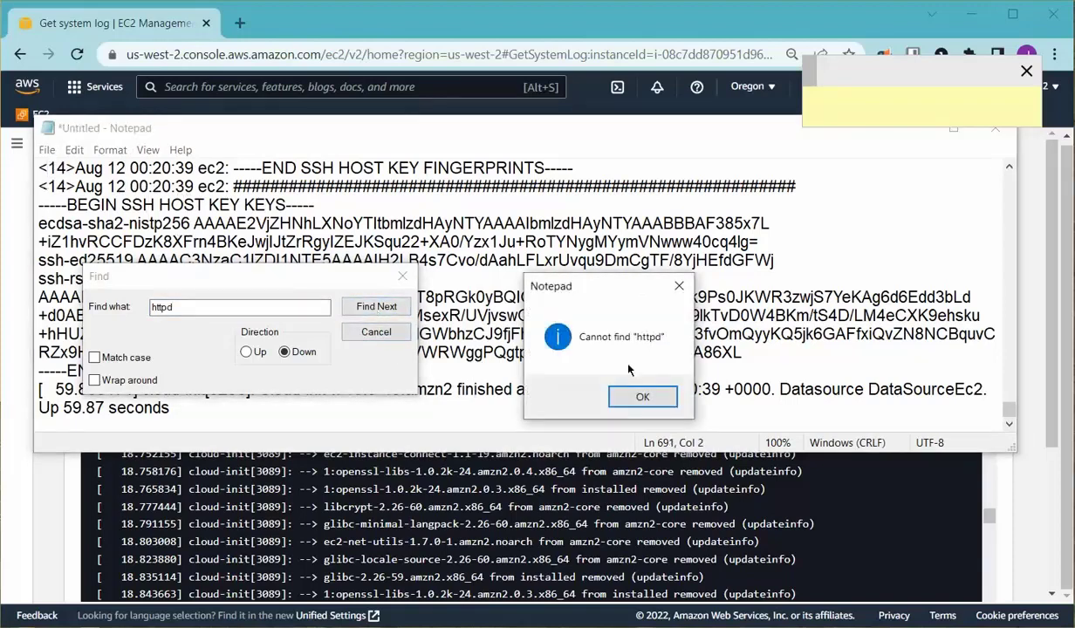
pyautogui.click(640, 393)
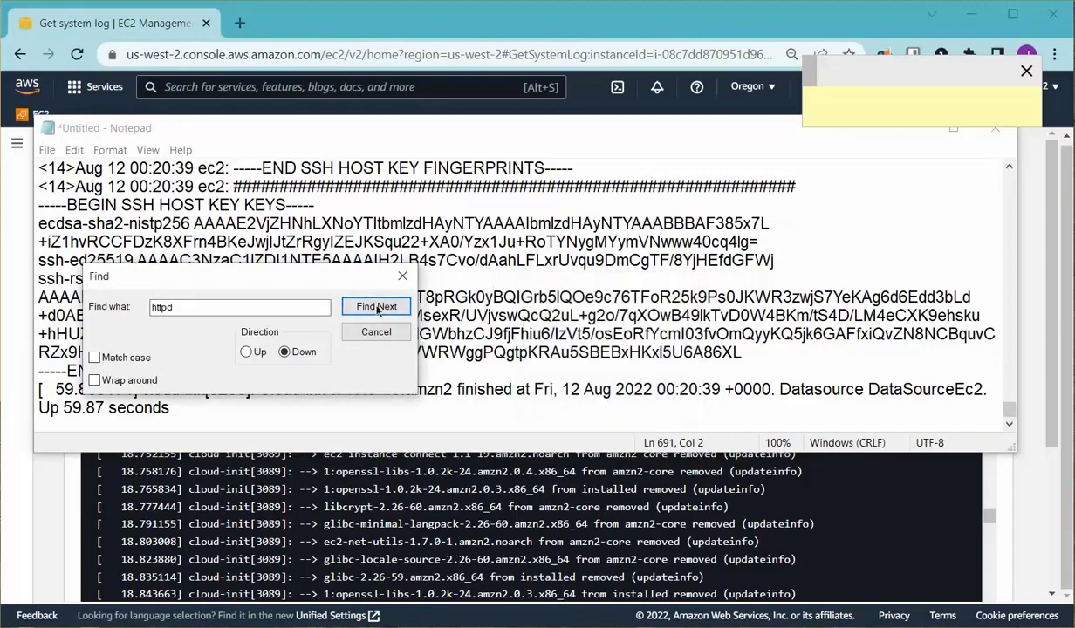
pyautogui.click(402, 276)
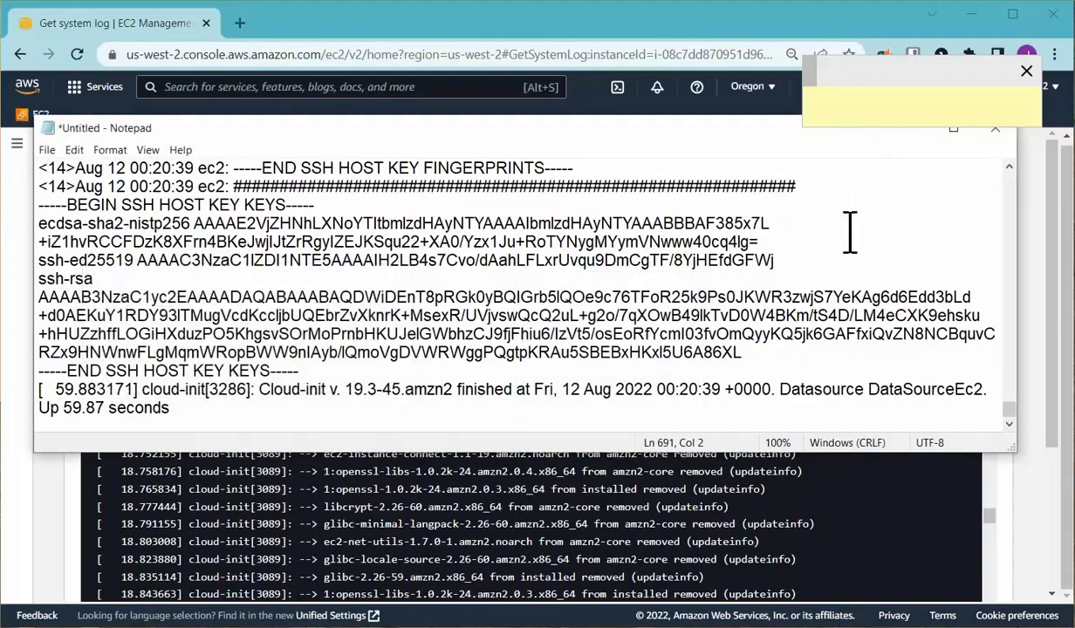
# Place the cursor at the very start of the pasted log and search downward for the first httpd entry
pyautogui.scroll(10, 854, 341)
pyautogui.scroll(10, 854, 341)
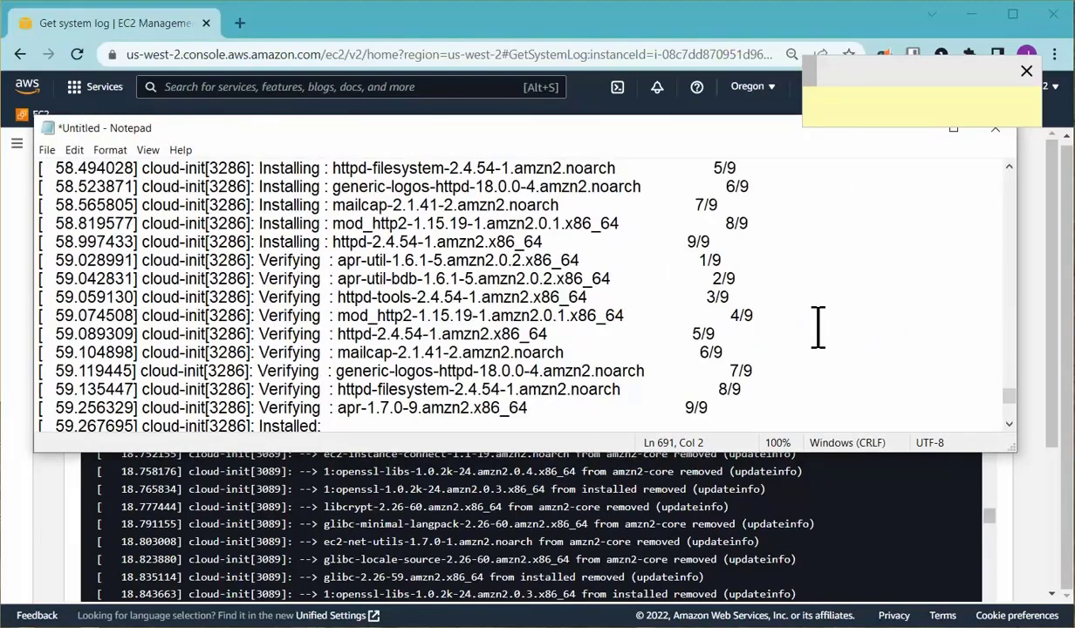
pyautogui.moveTo(1011, 397); pyautogui.dragTo(1010, 175)
pyautogui.click(44, 174)
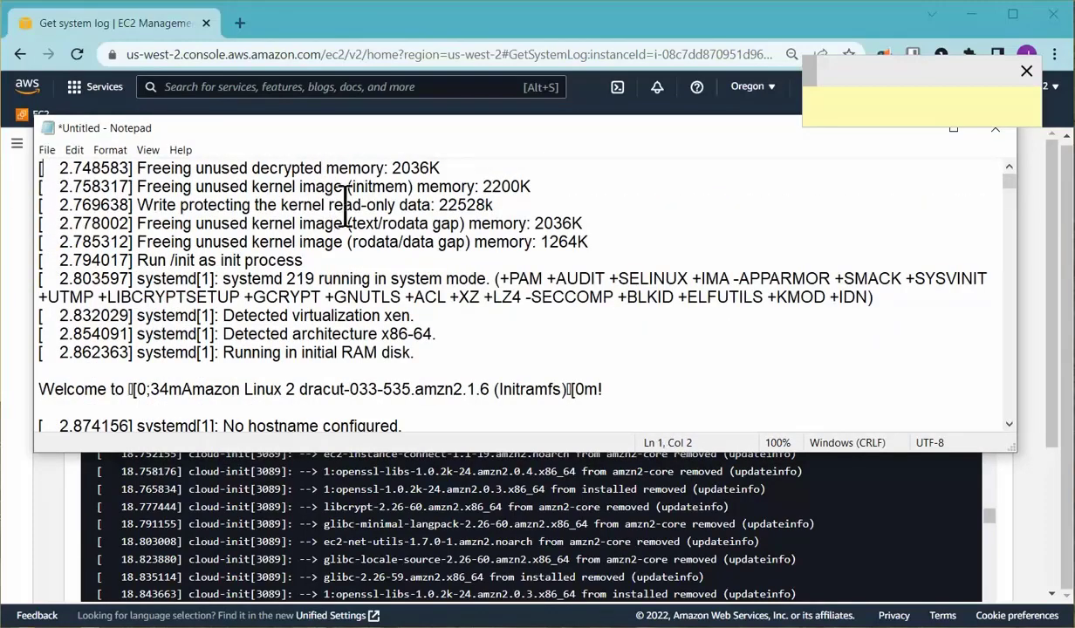
pyautogui.click(73, 150)
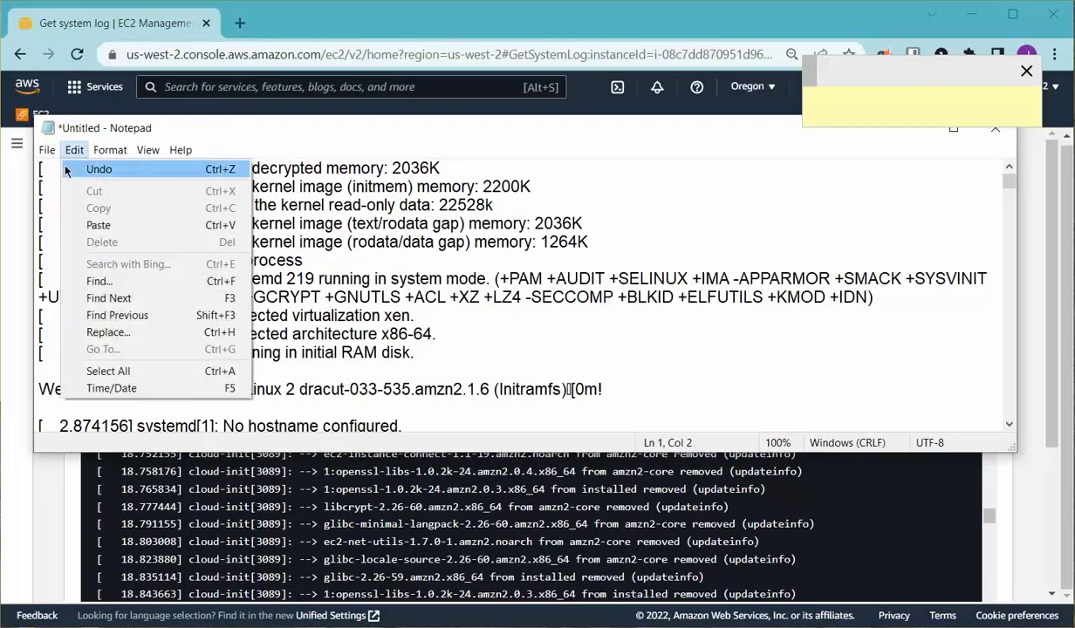
pyautogui.click(97, 281)
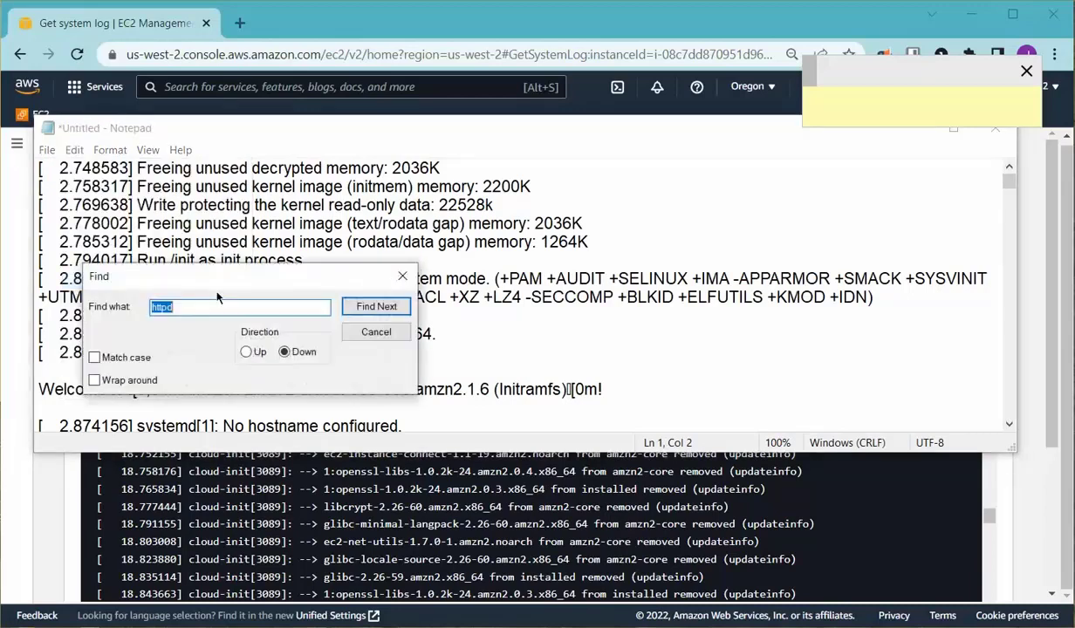
pyautogui.click(376, 307)
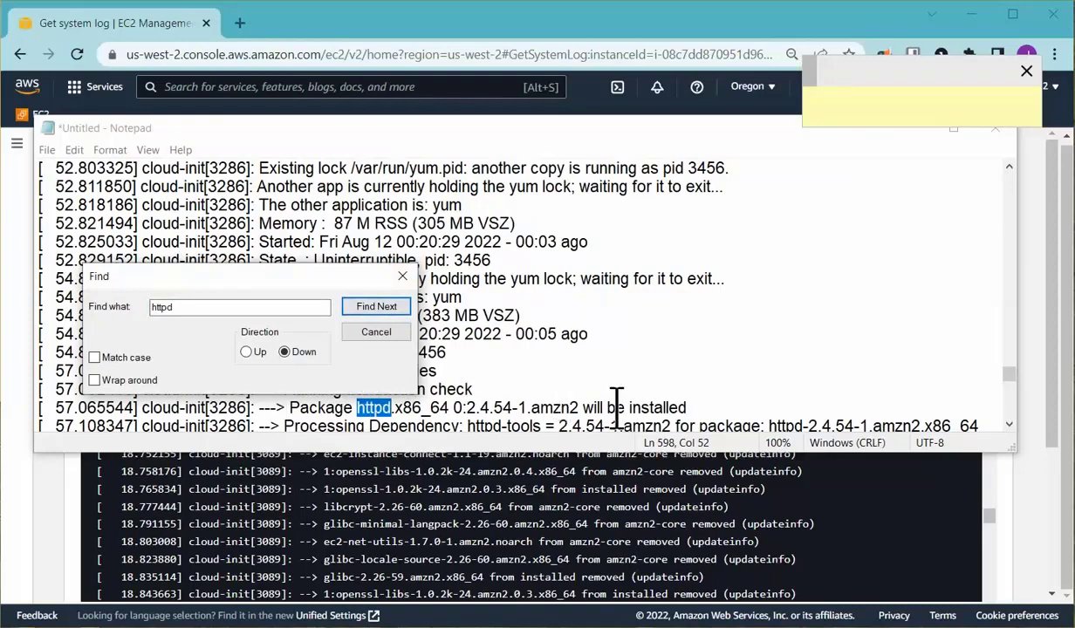
# Step through the httpd matches in the dependency resolution entries up to the Installing table, moving the Find dialog off the matching lines
pyautogui.click(365, 310)
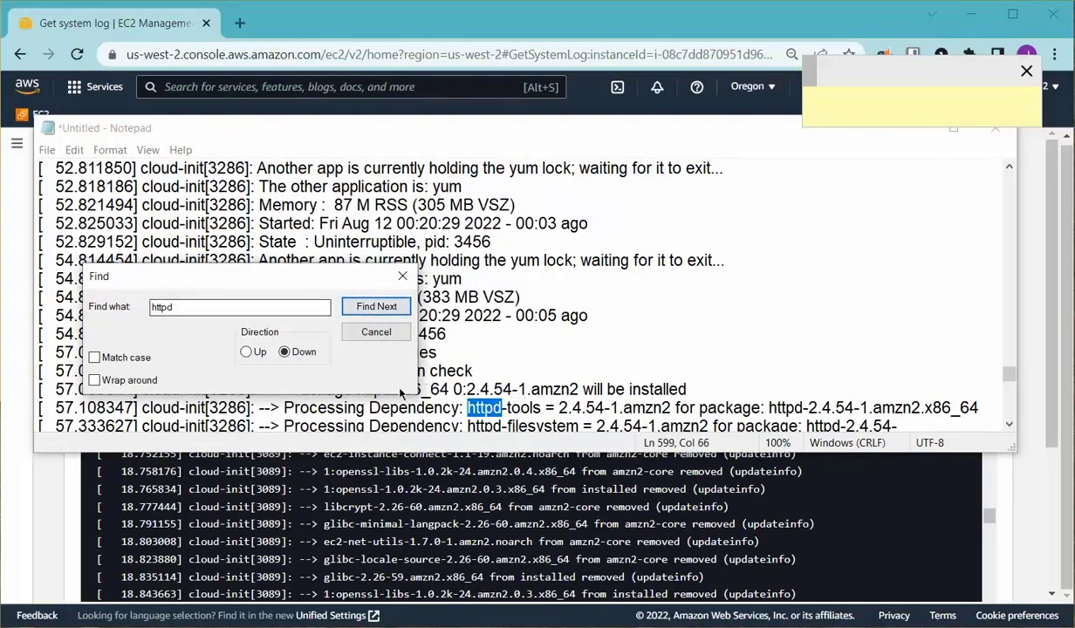
pyautogui.click(361, 303)
pyautogui.click(363, 304)
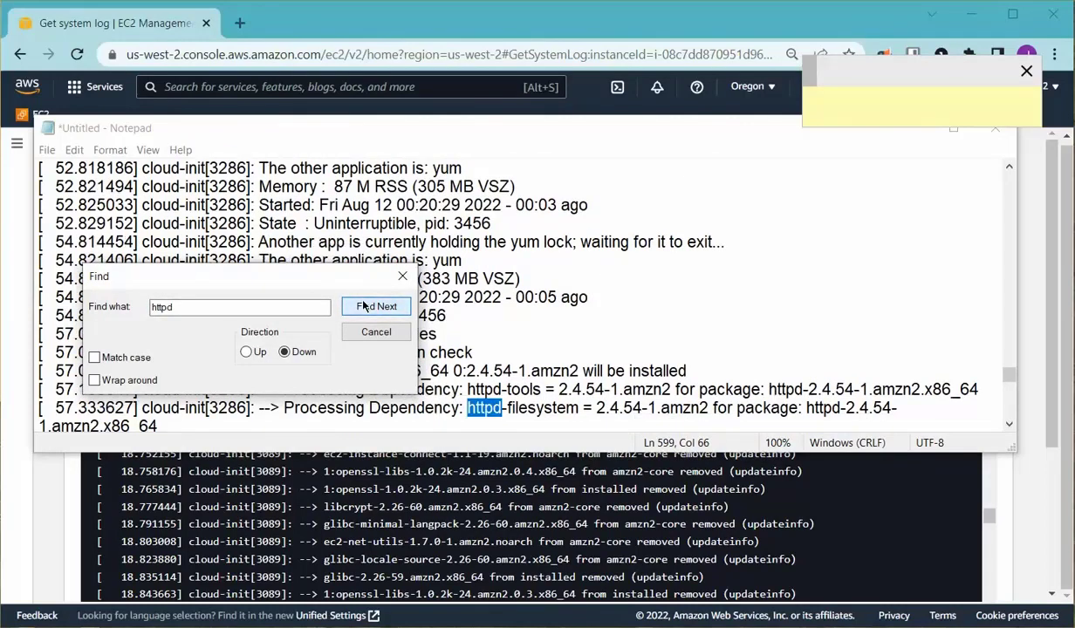
pyautogui.click(363, 305)
pyautogui.moveTo(325, 277); pyautogui.dragTo(339, 172)
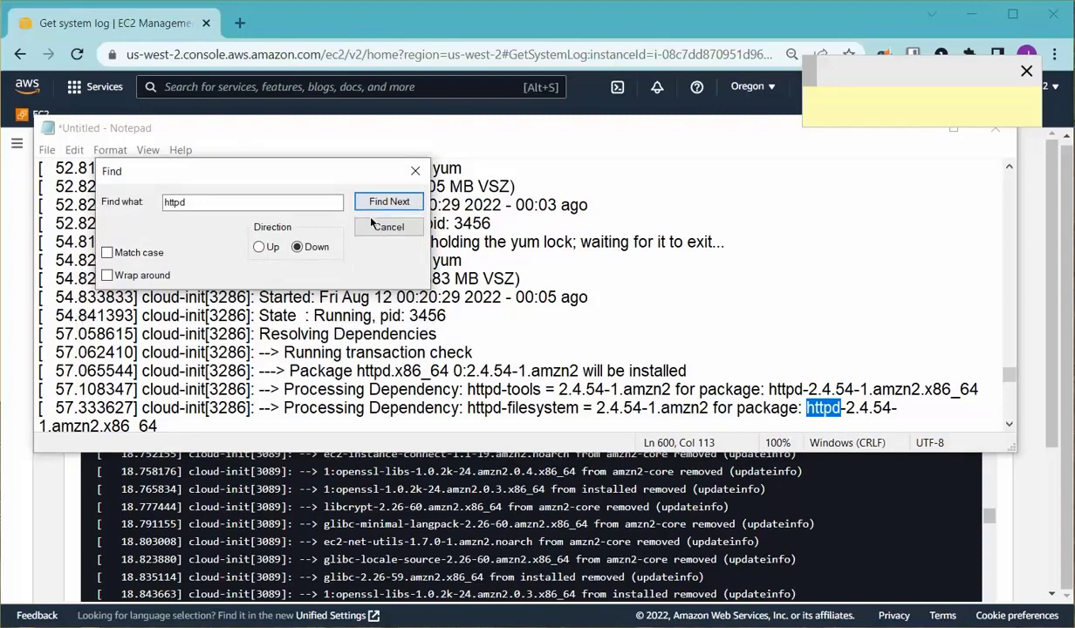
pyautogui.click(381, 210)
pyautogui.click(381, 209)
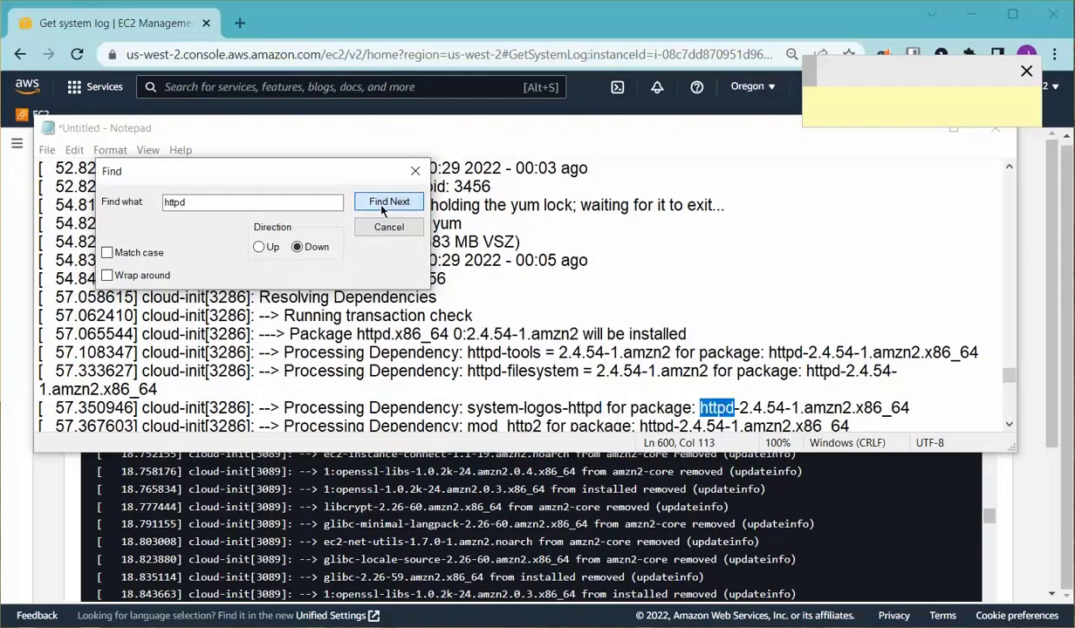
pyautogui.click(381, 210)
pyautogui.click(381, 210)
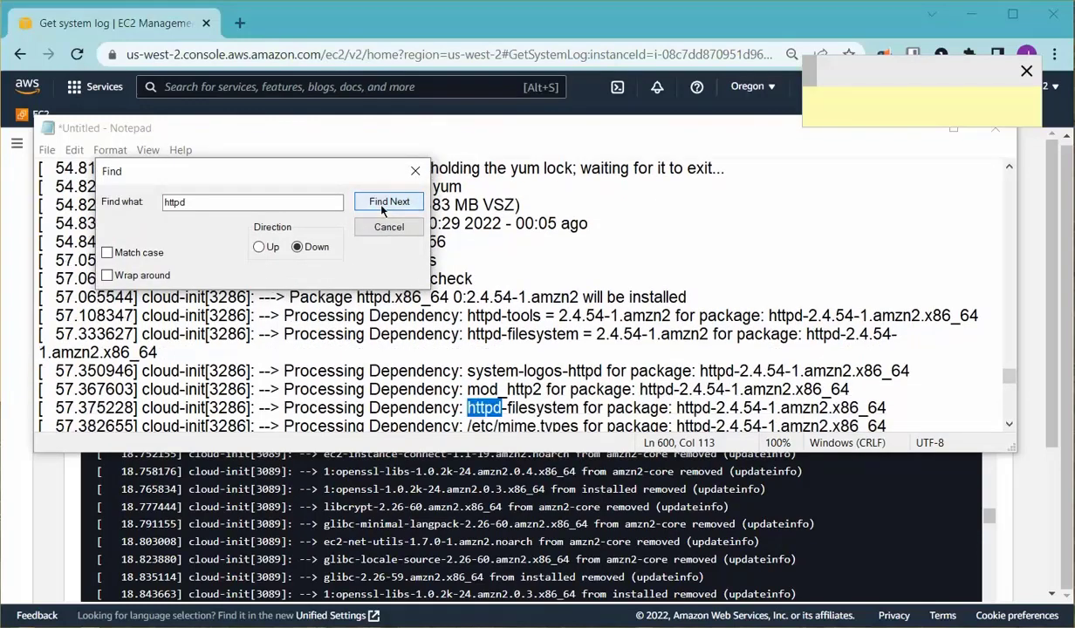
pyautogui.click(381, 209)
pyautogui.click(381, 209)
pyautogui.click(381, 210)
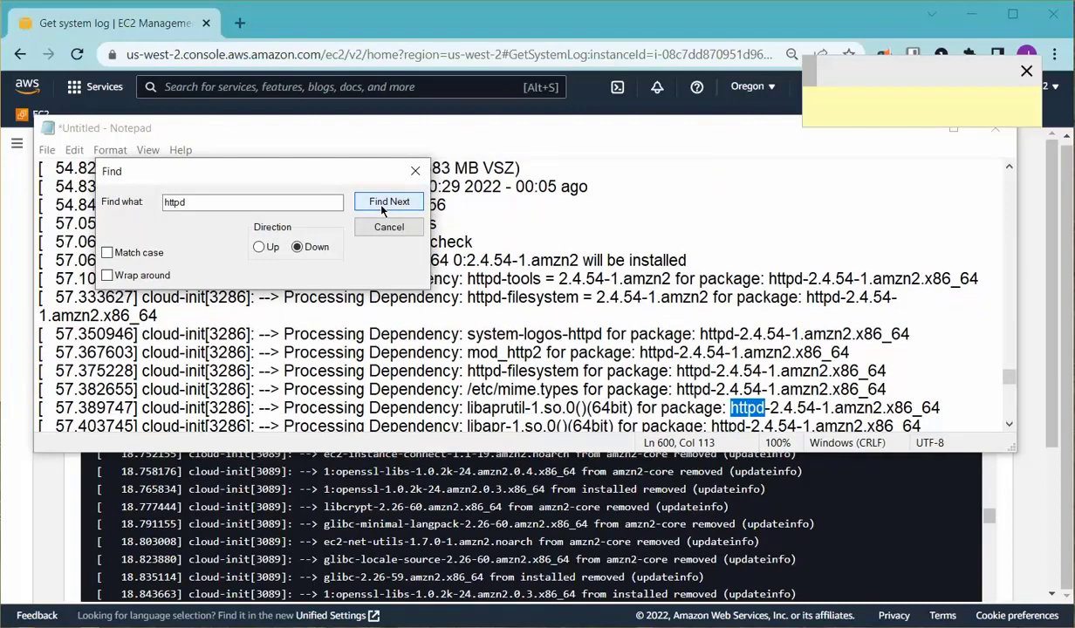
pyautogui.click(382, 209)
pyautogui.click(381, 210)
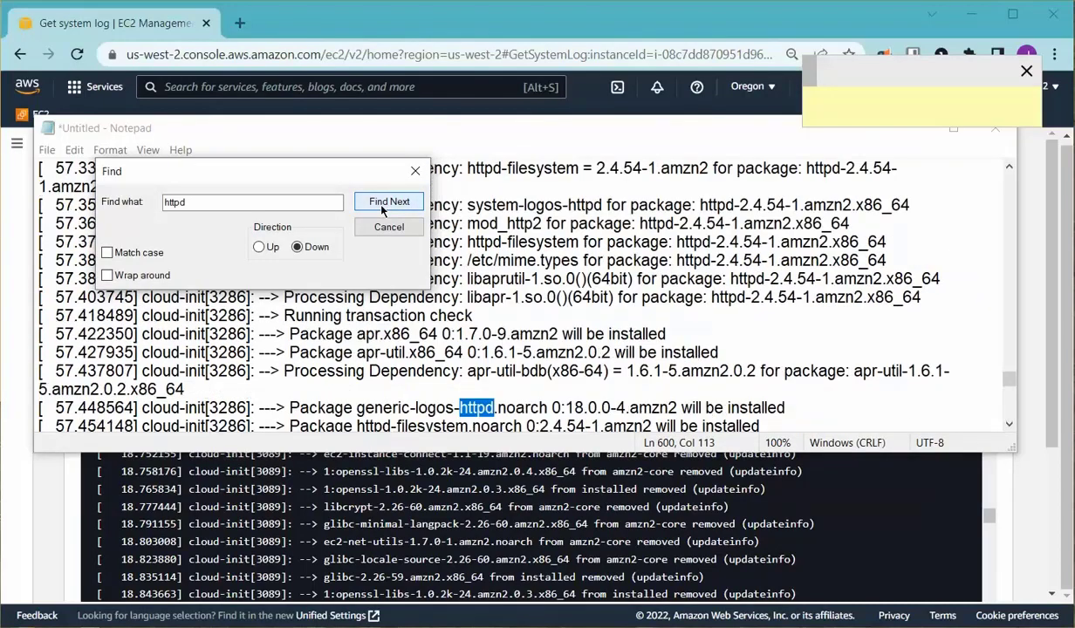
pyautogui.click(382, 209)
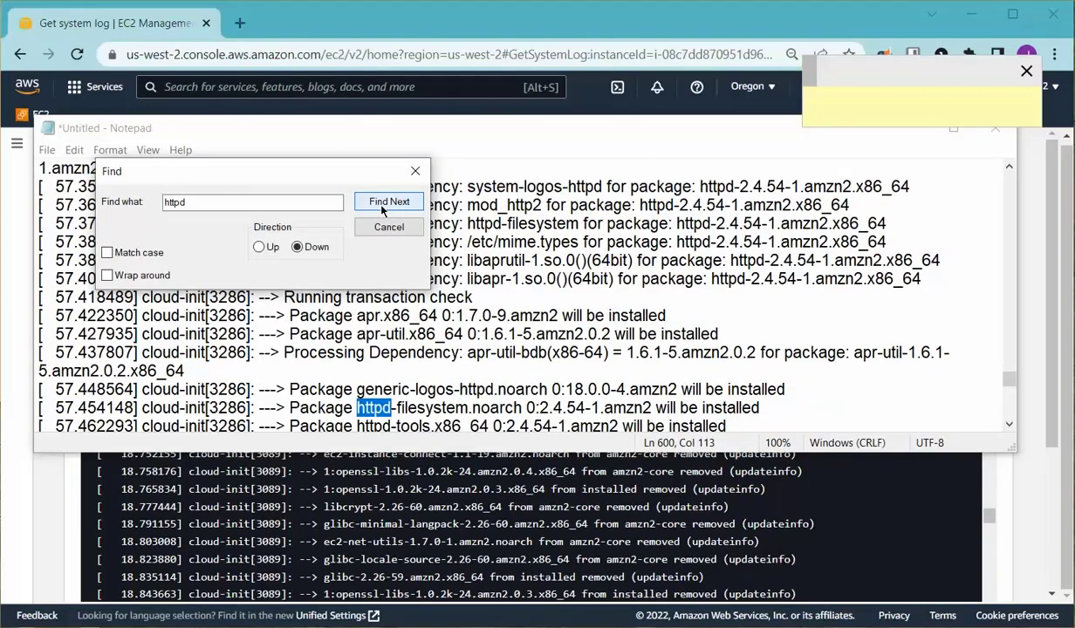
pyautogui.click(382, 209)
pyautogui.click(381, 209)
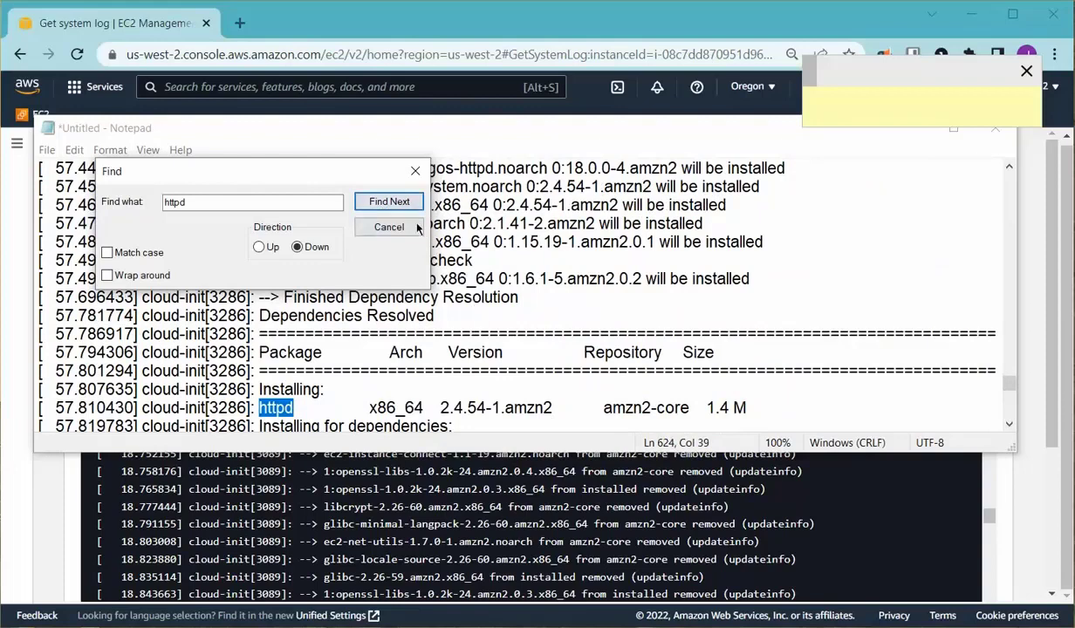
# Step through the remaining httpd matches, from the package table through installation and verification, past the httpd.service symlink line to the log's end
pyautogui.click(393, 204)
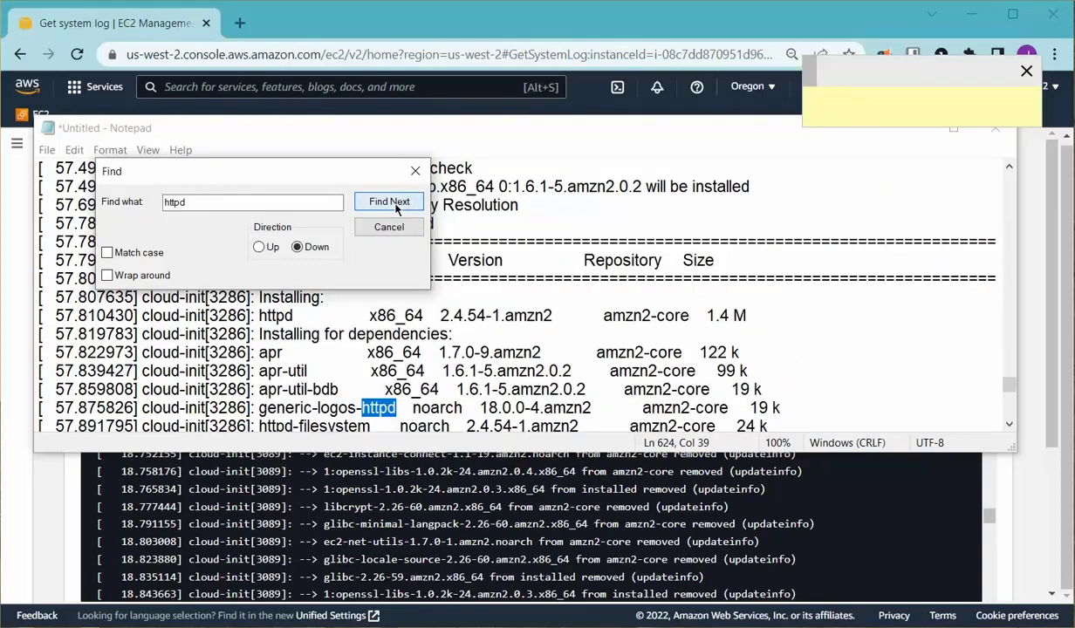
pyautogui.click(394, 203)
pyautogui.click(394, 204)
pyautogui.click(395, 203)
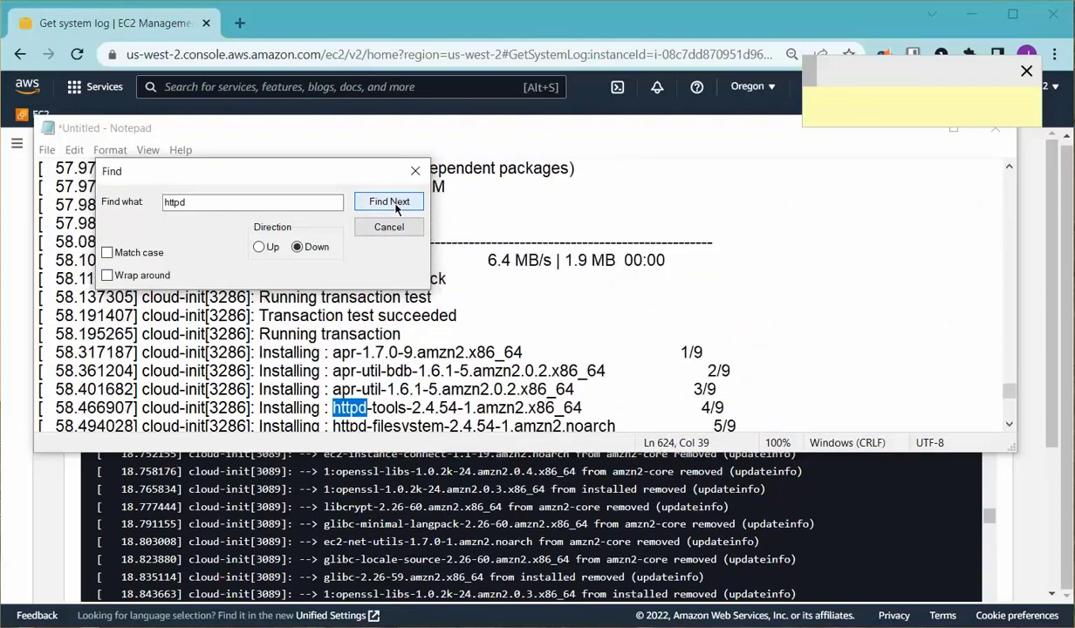
pyautogui.click(394, 204)
pyautogui.click(395, 204)
pyautogui.click(395, 204)
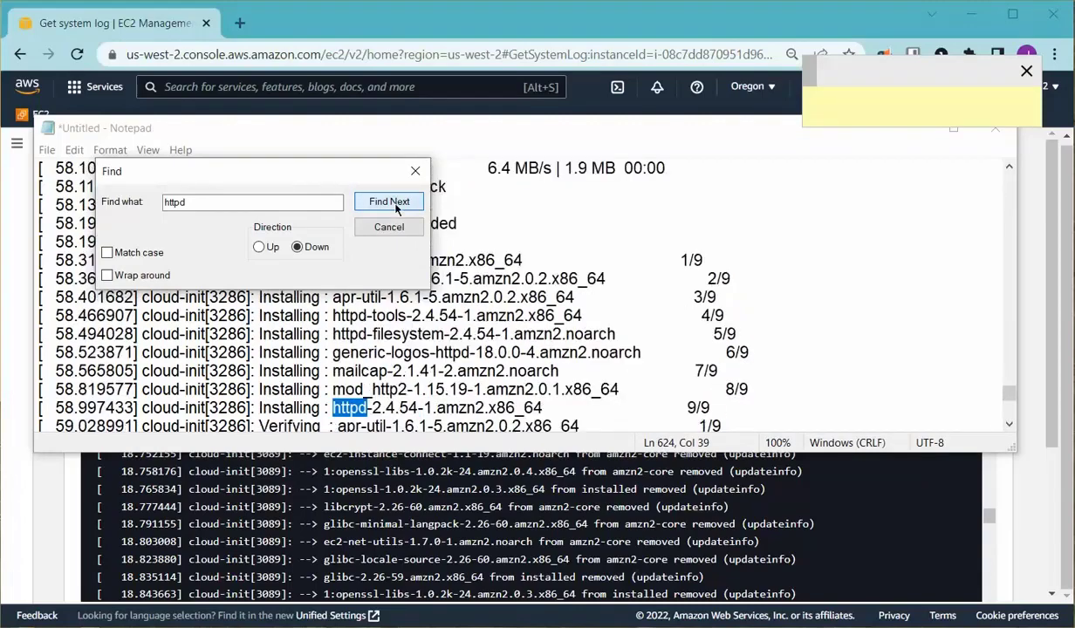
pyautogui.click(394, 203)
pyautogui.click(394, 204)
pyautogui.click(394, 203)
pyautogui.click(394, 203)
pyautogui.click(395, 203)
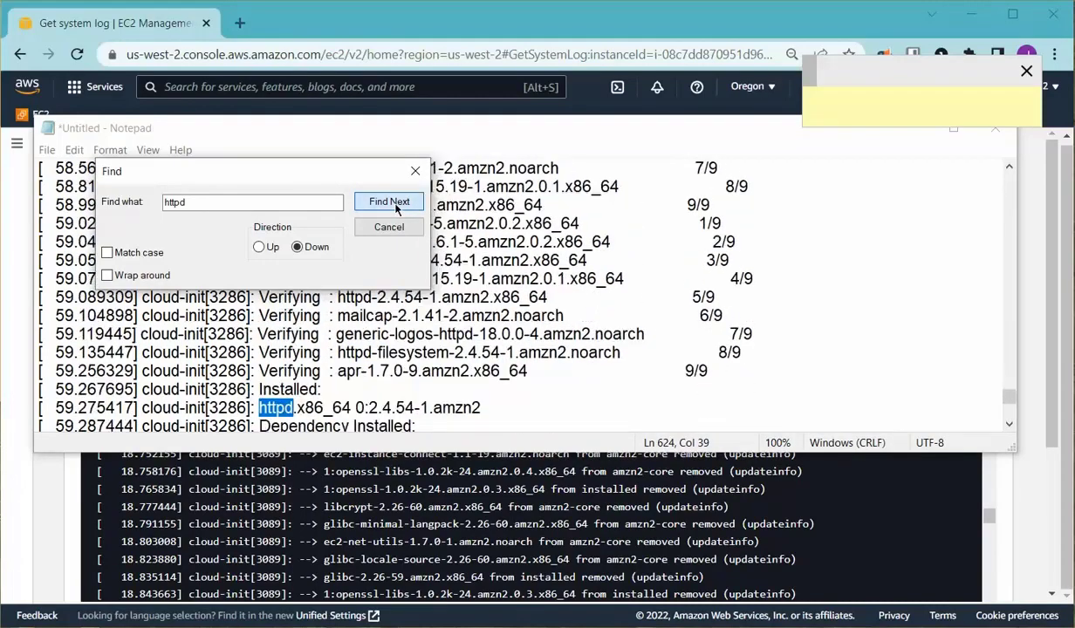
pyautogui.click(395, 203)
pyautogui.click(395, 203)
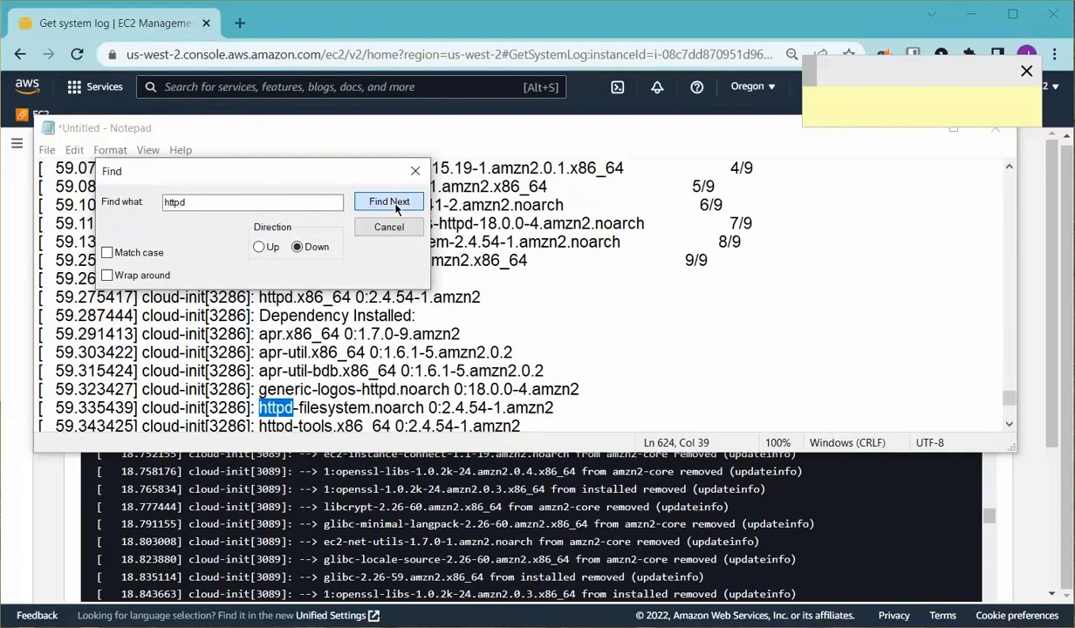
pyautogui.click(394, 203)
pyautogui.click(395, 203)
pyautogui.click(395, 204)
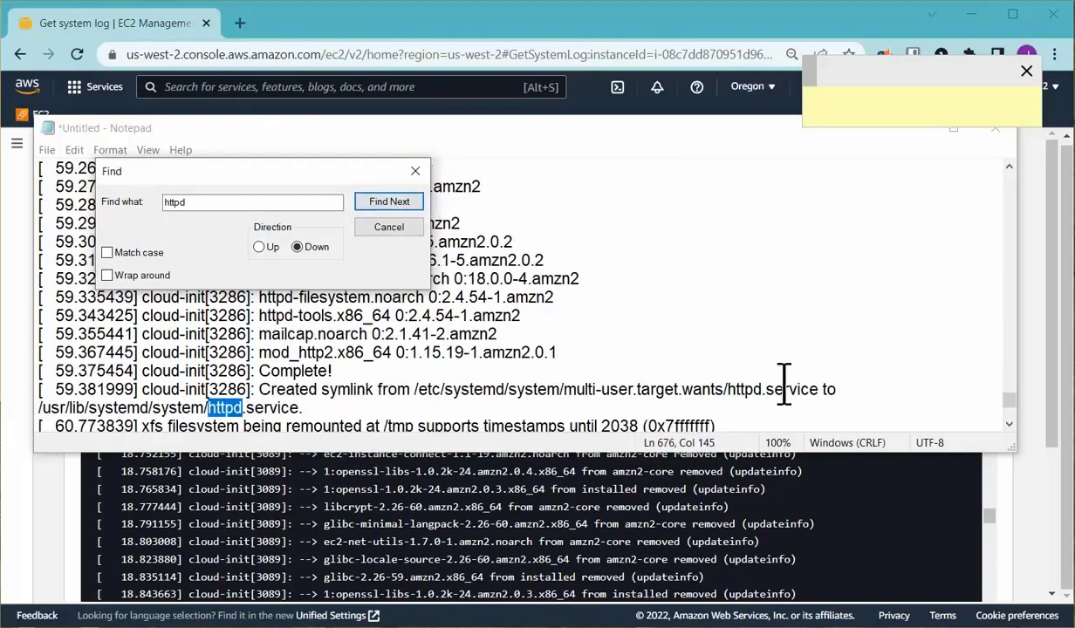
pyautogui.click(363, 195)
pyautogui.click(614, 396)
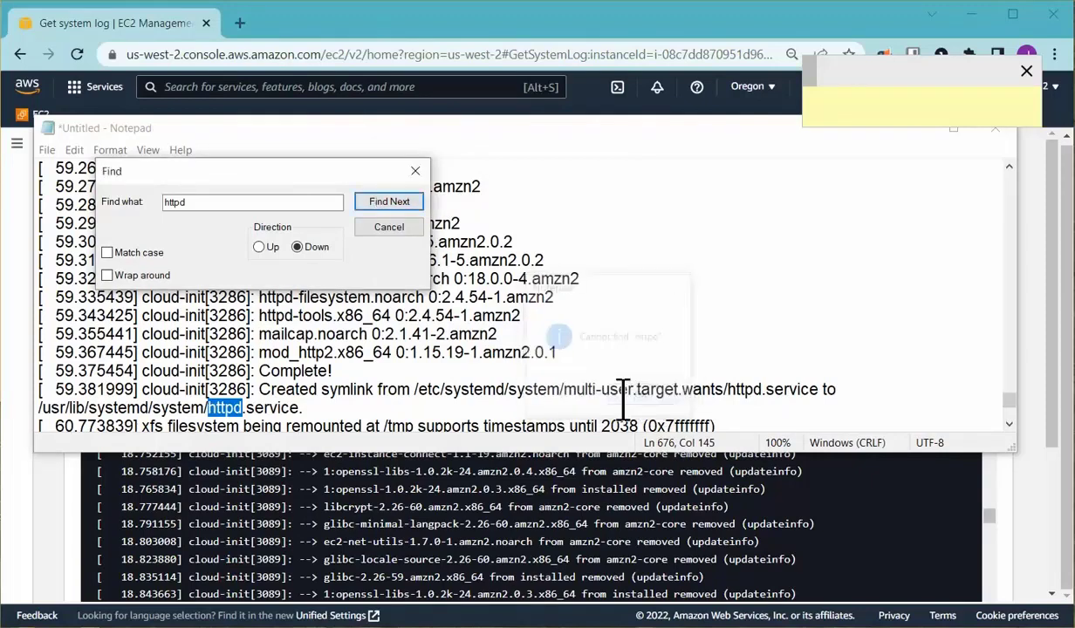
# Search upward for httpd from the log's end to the Installed entry, keeping the Find dialog clear of the text
pyautogui.click(258, 248)
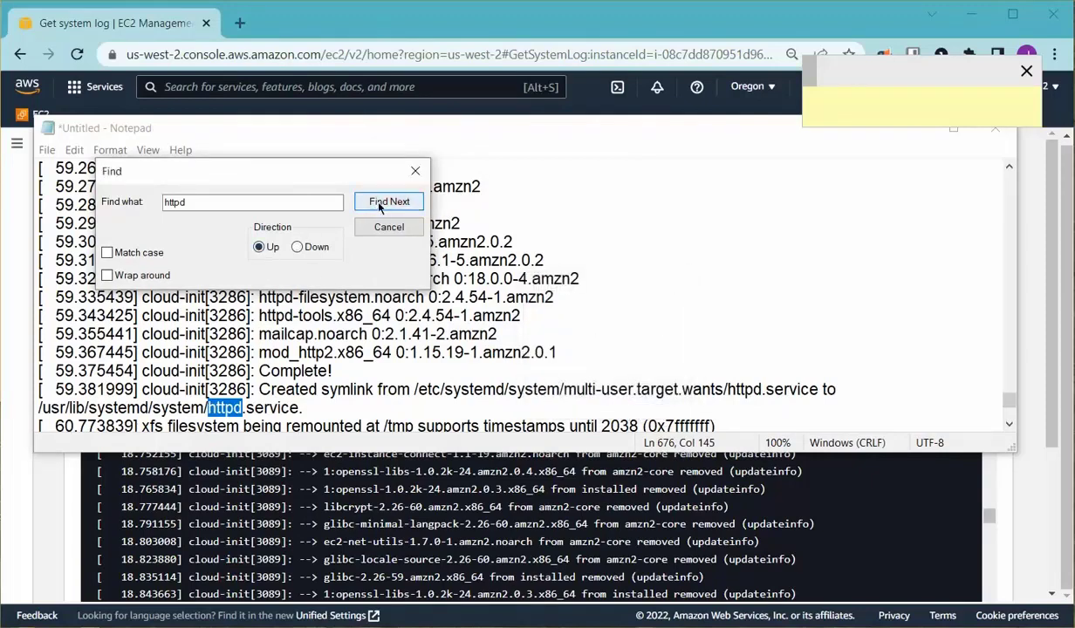
pyautogui.click(377, 202)
pyautogui.click(380, 206)
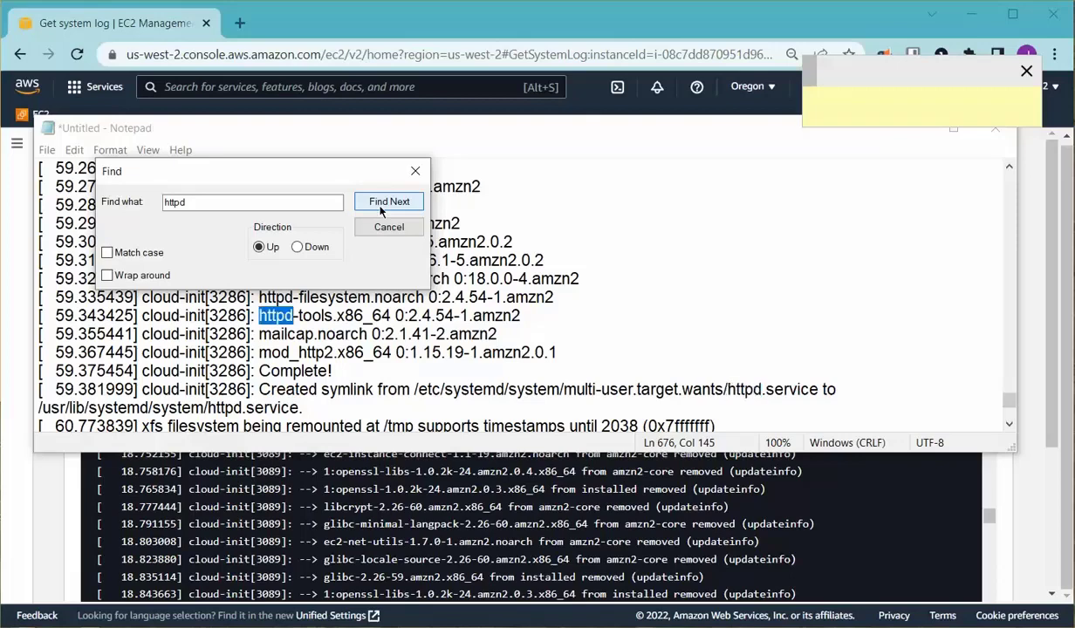
pyautogui.moveTo(274, 159); pyautogui.dragTo(298, 85)
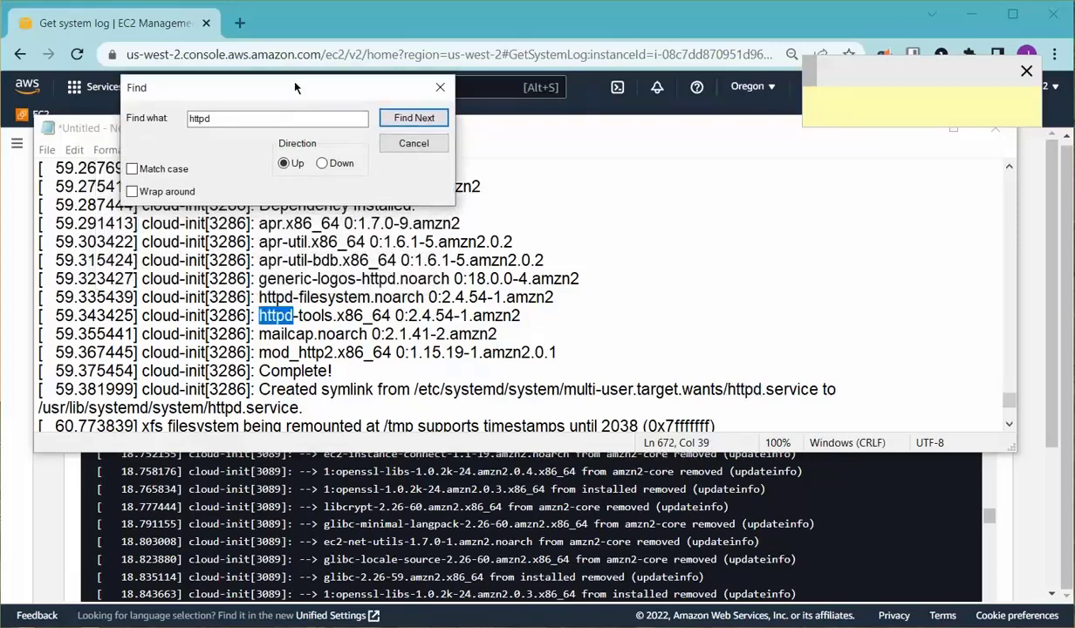
pyautogui.click(414, 117)
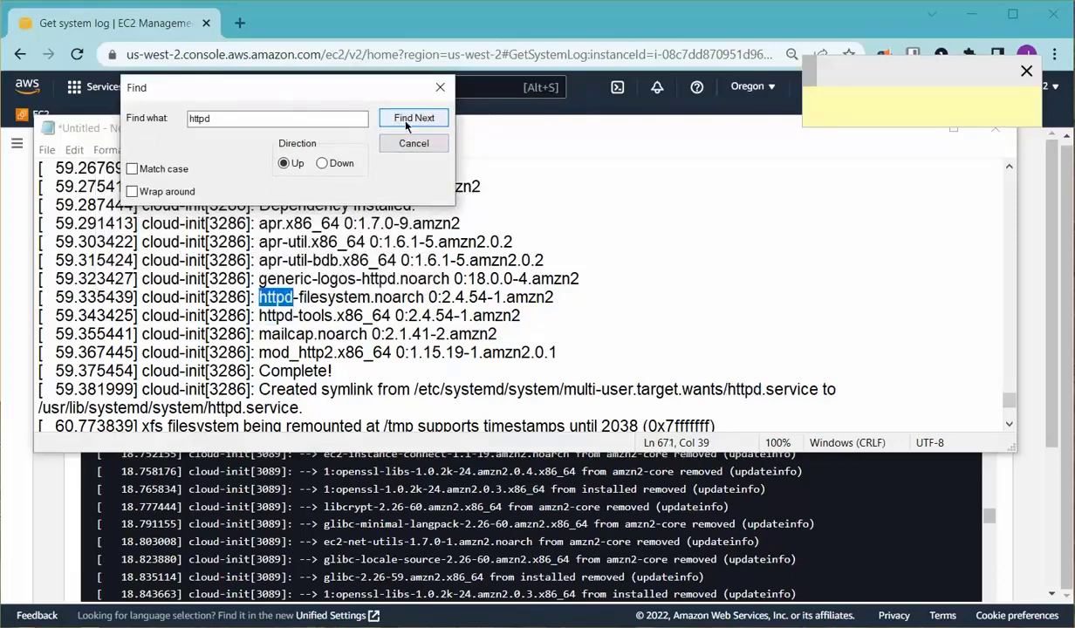
pyautogui.click(390, 116)
pyautogui.click(390, 116)
pyautogui.moveTo(327, 94); pyautogui.dragTo(279, 2)
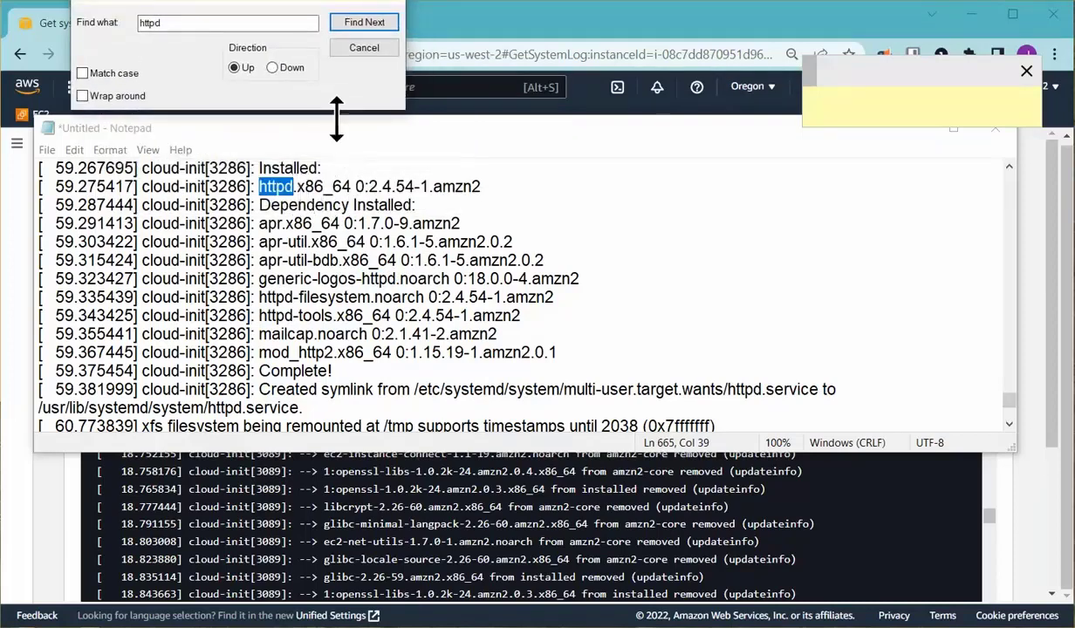
# Highlight the httpd package under Installed, then continue the upward httpd search into the Verifying entries
pyautogui.click(495, 207)
pyautogui.scroll(1, 495, 207)
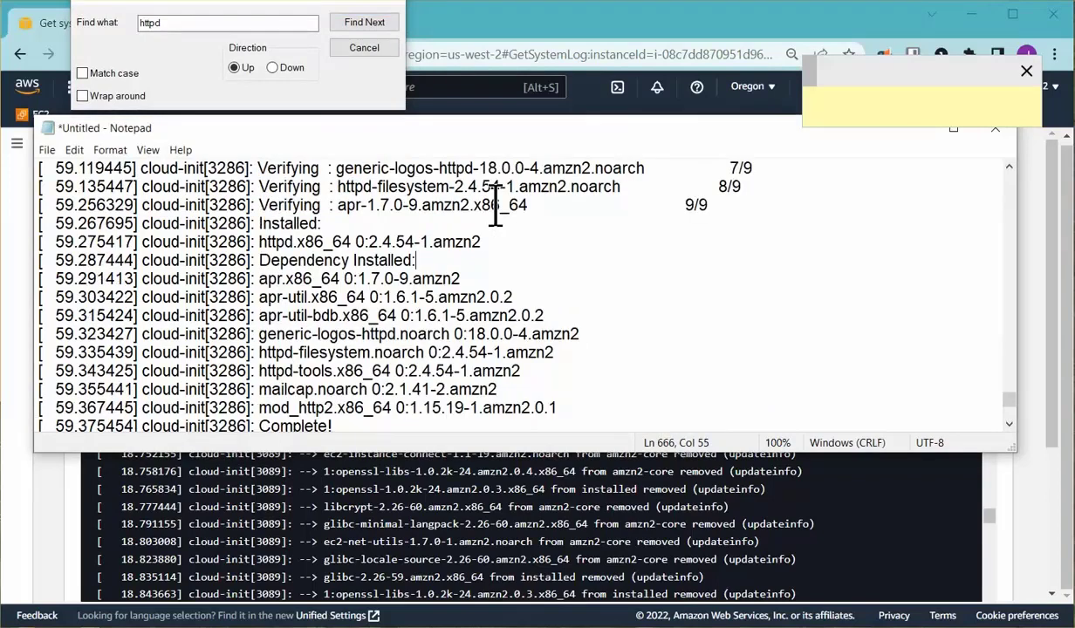
pyautogui.moveTo(260, 223); pyautogui.dragTo(428, 242)
pyautogui.click(363, 22)
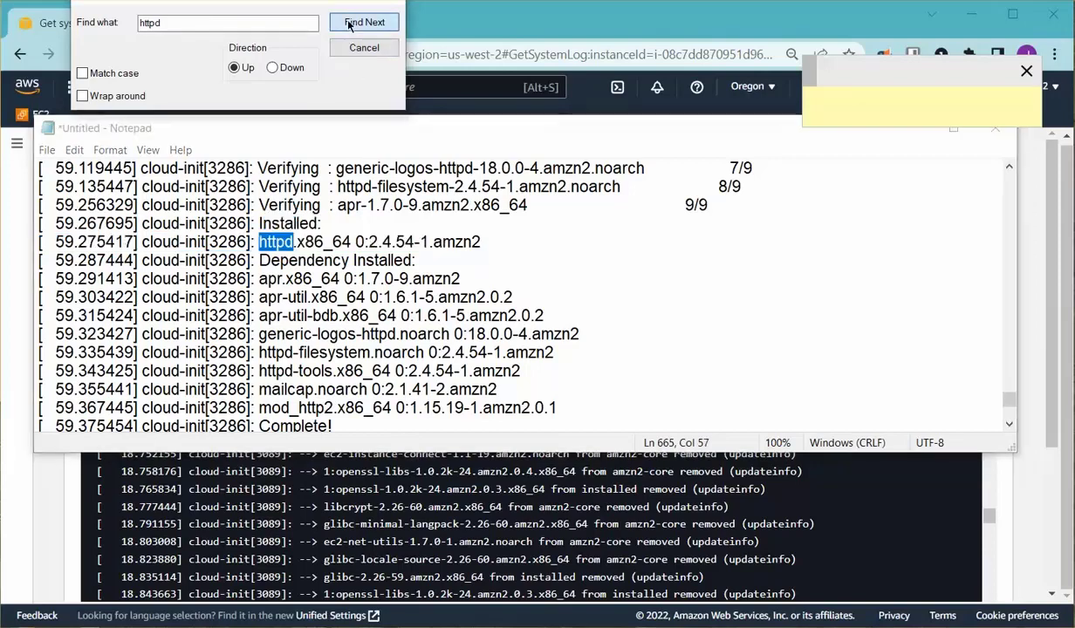
pyautogui.click(363, 22)
pyautogui.click(364, 22)
pyautogui.click(347, 22)
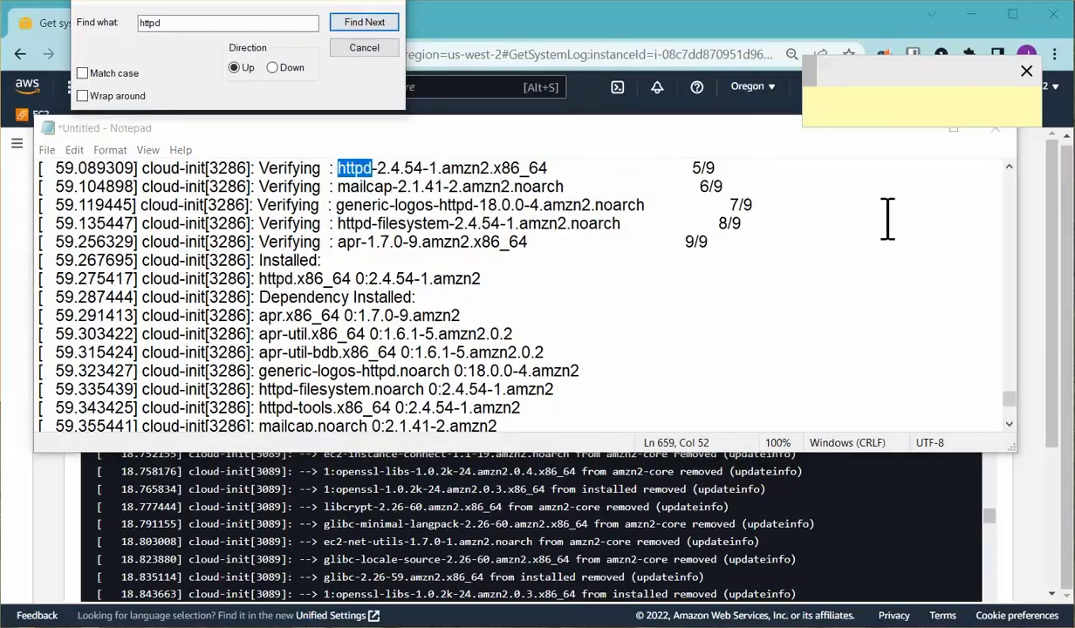
# Close the pasted log in Notepad without saving and bring the SSH terminal back into view
pyautogui.click(993, 128)
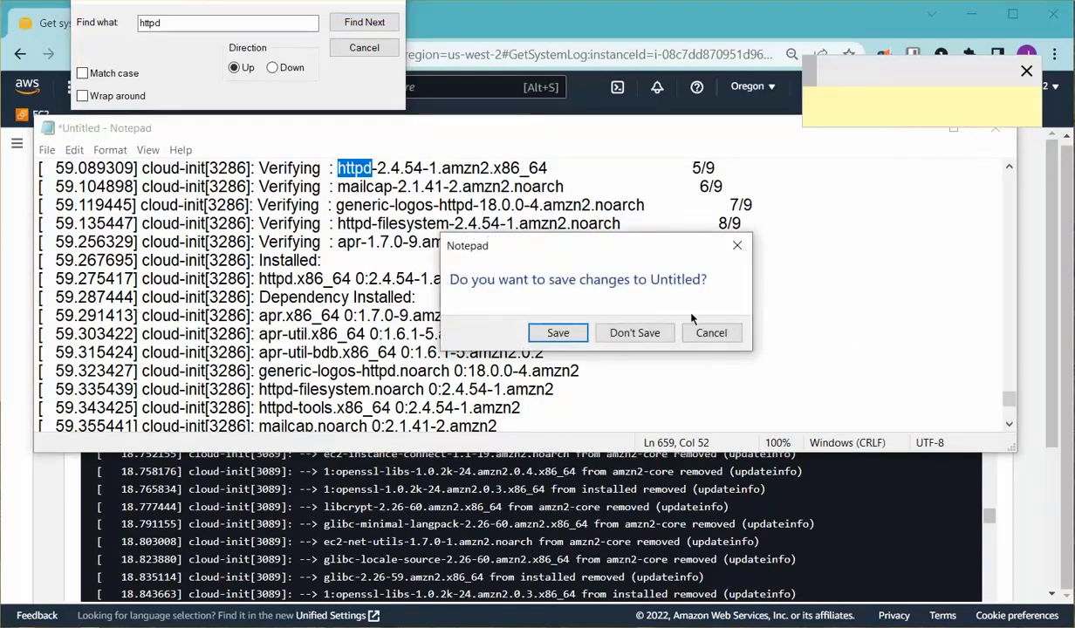
pyautogui.click(634, 333)
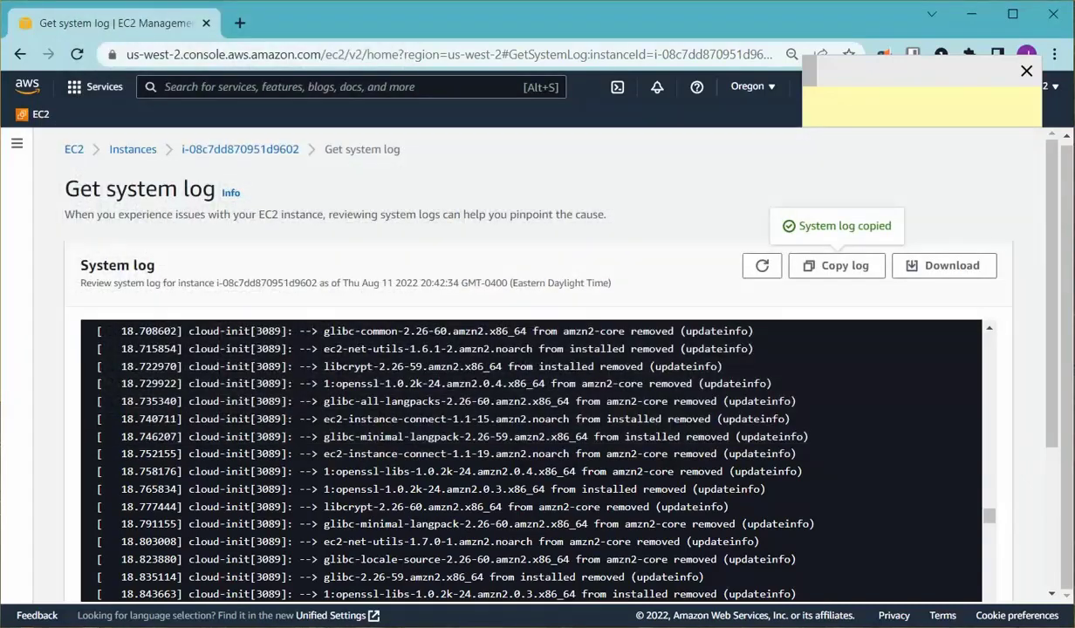
pyautogui.moveTo(541, 167); pyautogui.dragTo(285, 57)
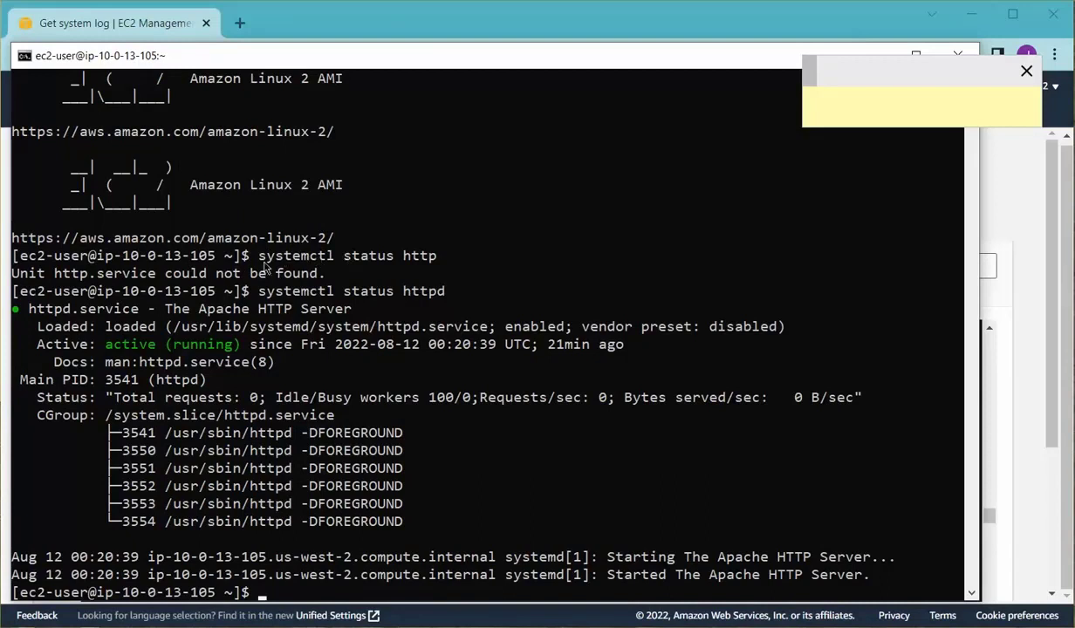
# Compare the systemctl status http and systemctl status httpd commands in the SSH session, then move the terminal off the browser
pyautogui.moveTo(259, 256); pyautogui.dragTo(433, 255)
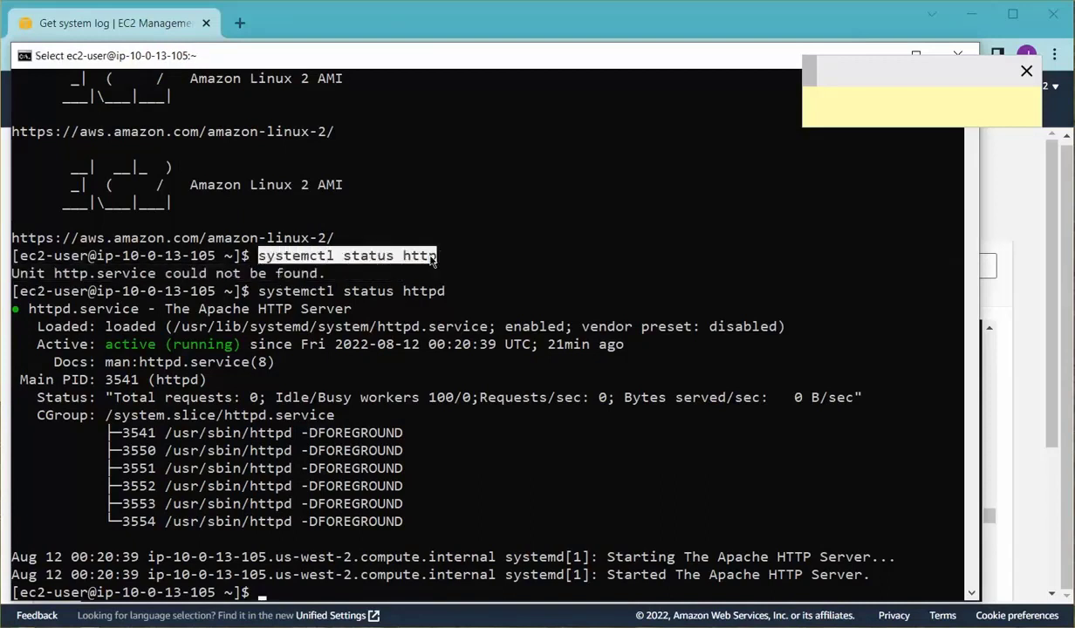
pyautogui.click(294, 291)
pyautogui.moveTo(254, 291)
pyautogui.mouseDown()
pyautogui.moveTo(387, 306)
pyautogui.moveTo(442, 300)
pyautogui.mouseUp()
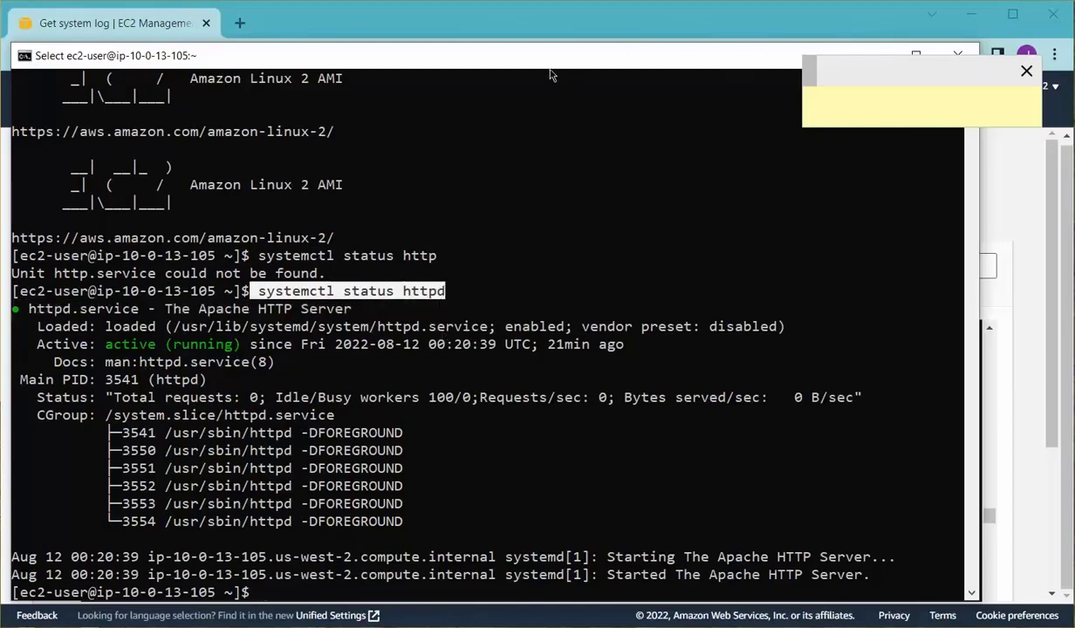
pyautogui.moveTo(527, 63); pyautogui.dragTo(1074, 249)
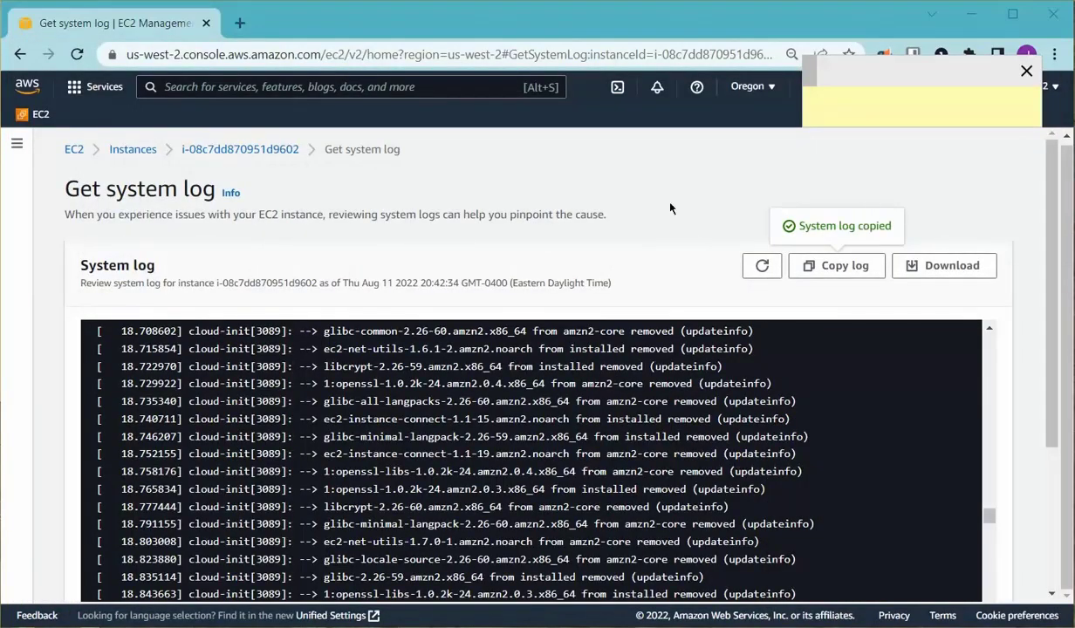
# Open the EC2 dashboard, then copy the /var/www/html path from item 3 of the homework note
pyautogui.click(39, 114)
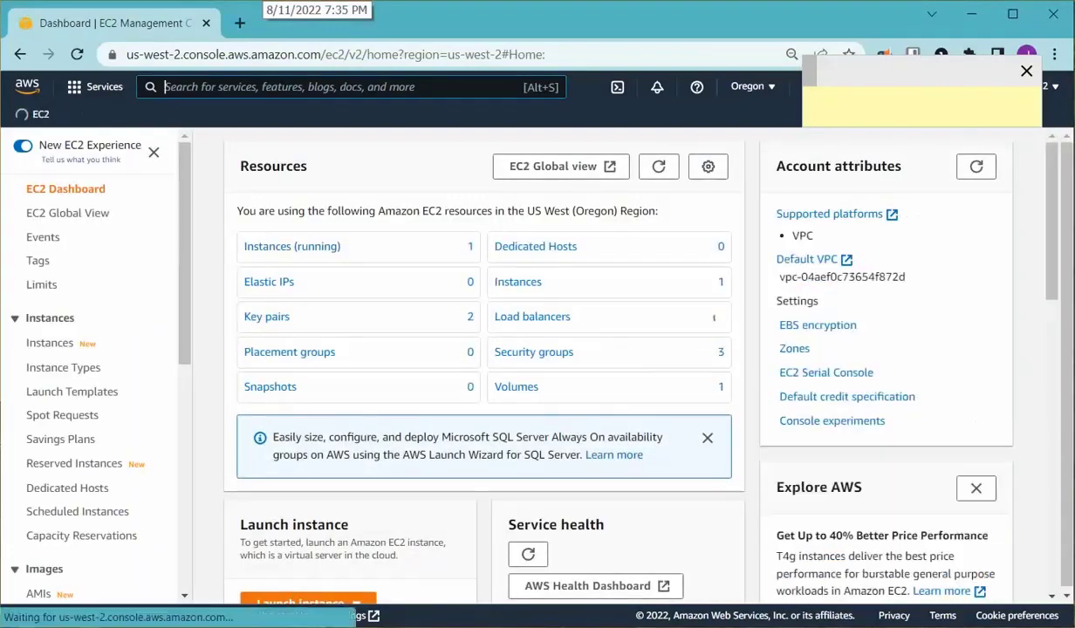
pyautogui.click(262, 1)
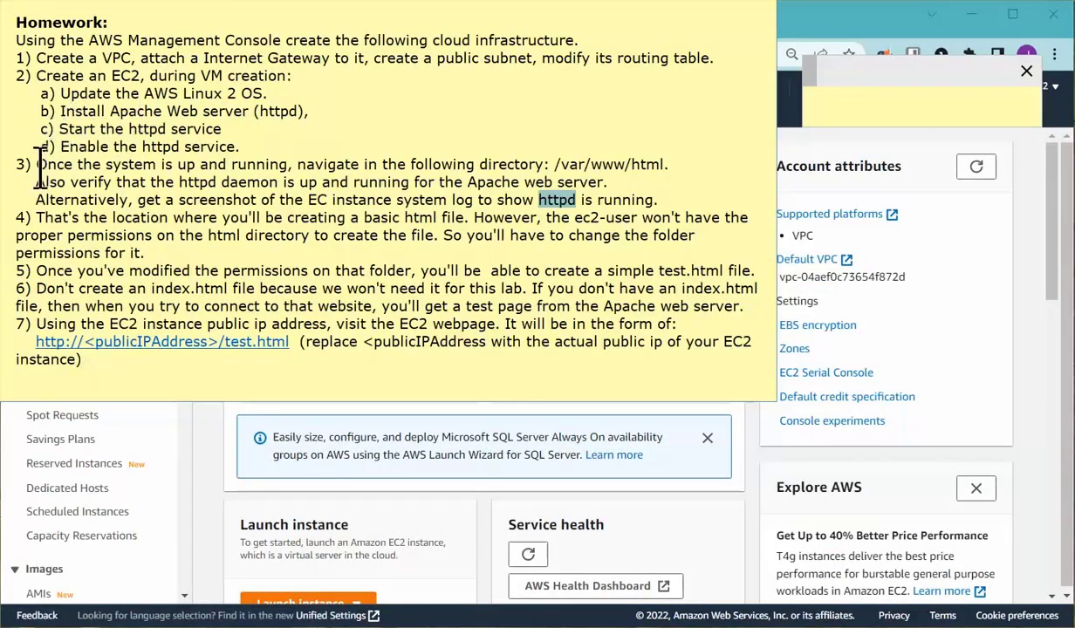
pyautogui.moveTo(33, 164); pyautogui.dragTo(555, 166)
pyautogui.click(665, 164)
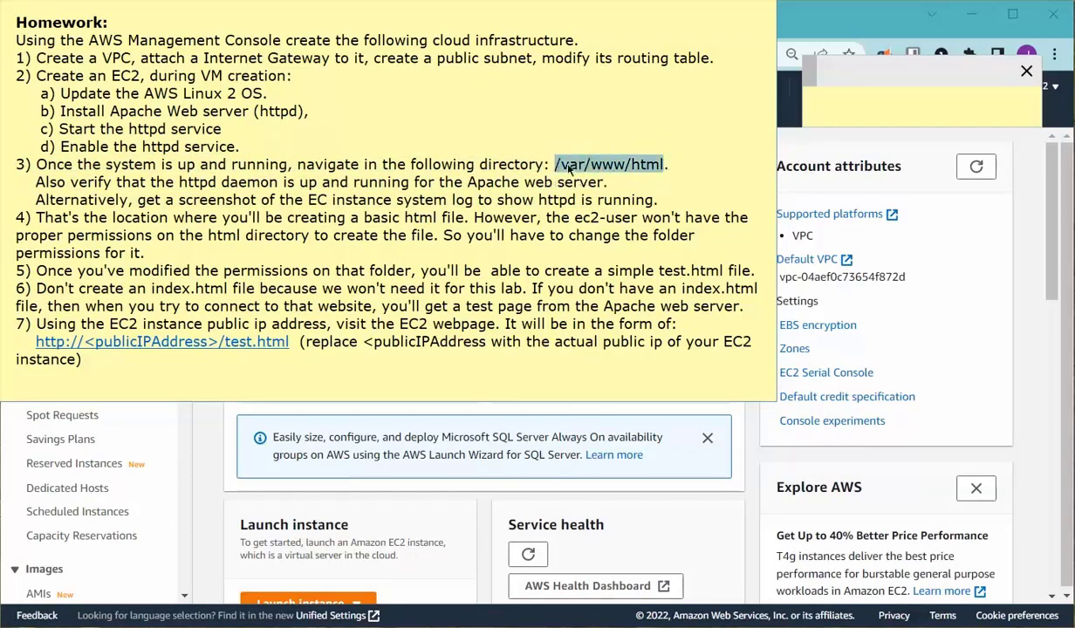
pyautogui.rightClick(569, 166)
pyautogui.click(611, 261)
# Switch to the SSH terminal and change the directory to the copied path, /var/www/html
pyautogui.hotkey('alt', 'Tab')
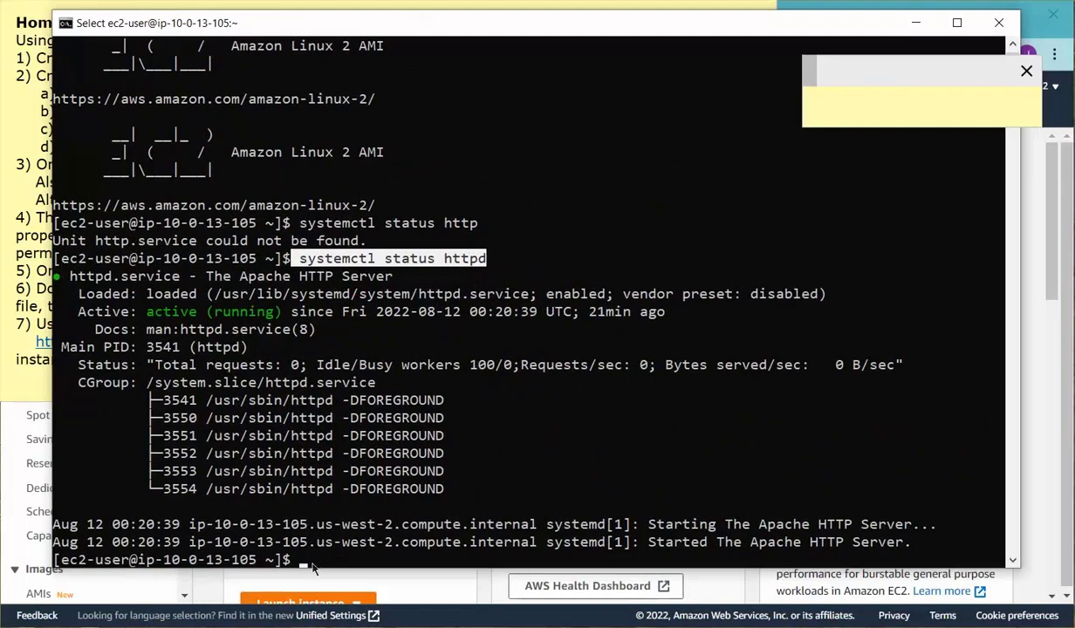
pyautogui.write('c')
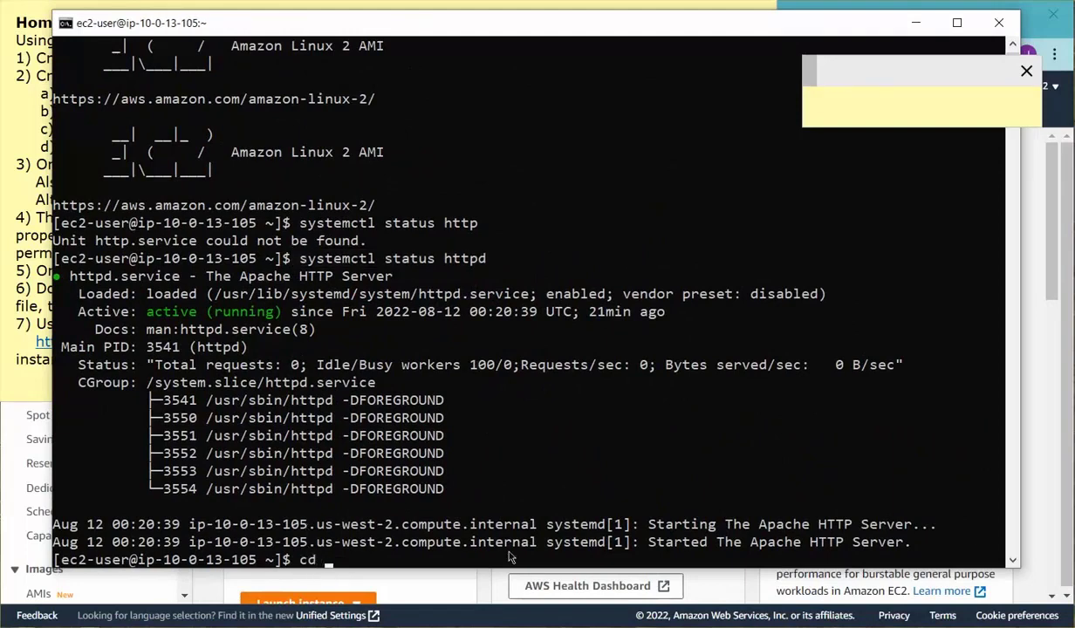
pyautogui.write('d')
pyautogui.rightClick(352, 563)
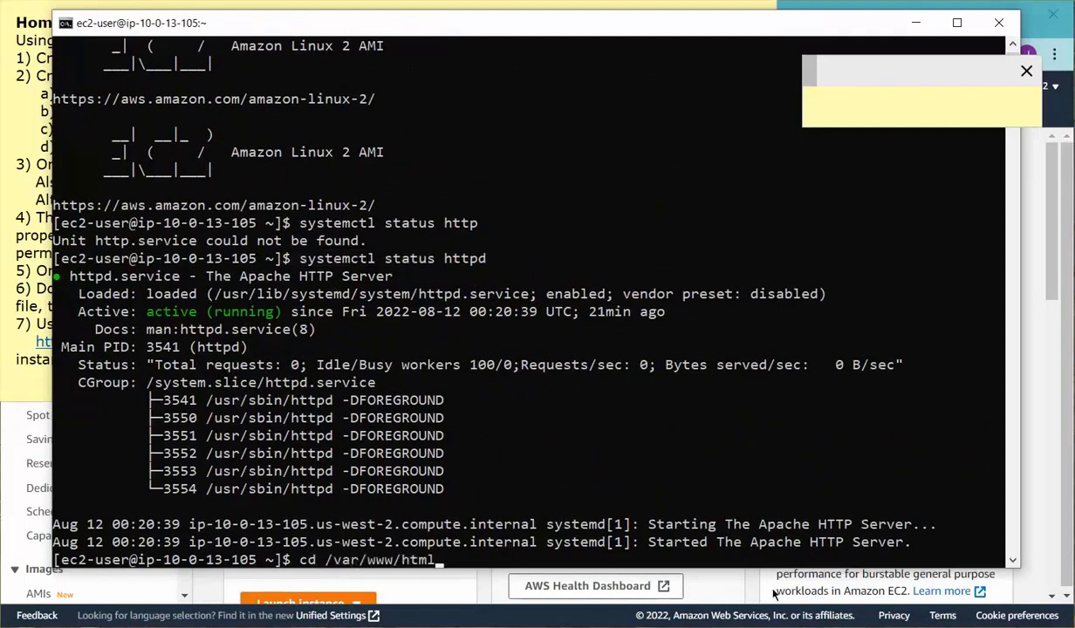
pyautogui.press('Return')
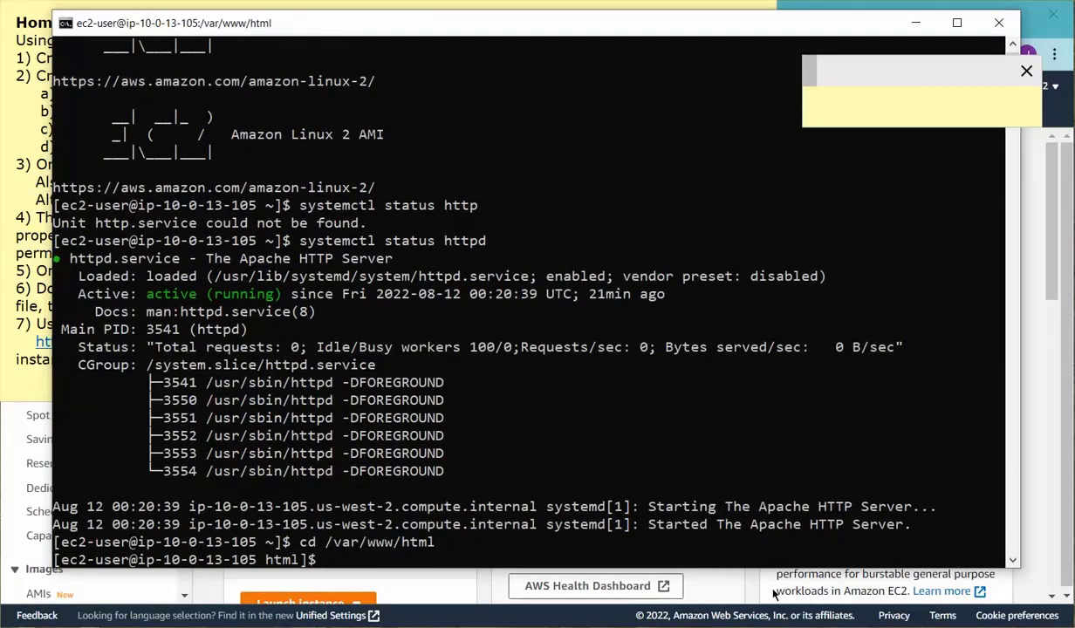
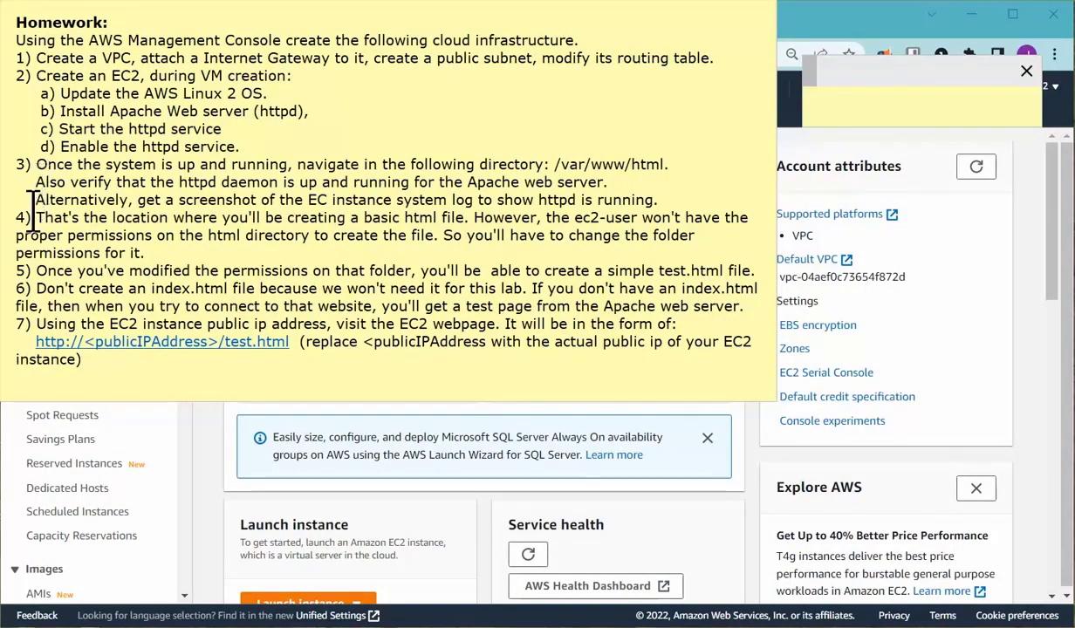
# Read homework item 4 about ec2-user permissions on the html directory, then reposition the SSH terminal over the note
pyautogui.moveTo(35, 213); pyautogui.dragTo(749, 218)
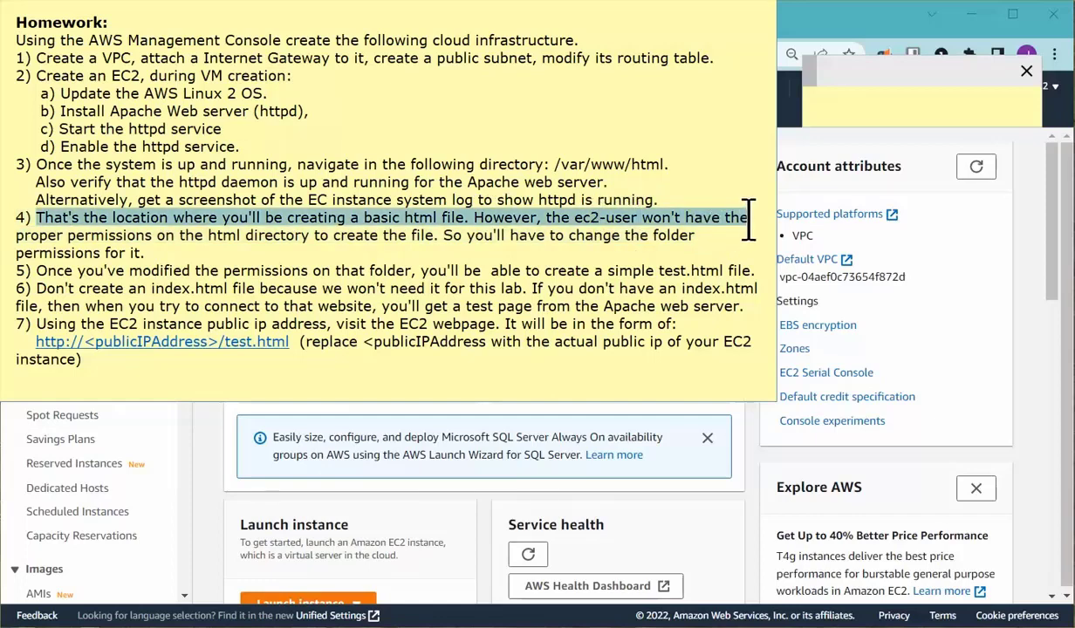
pyautogui.moveTo(749, 218); pyautogui.dragTo(714, 246)
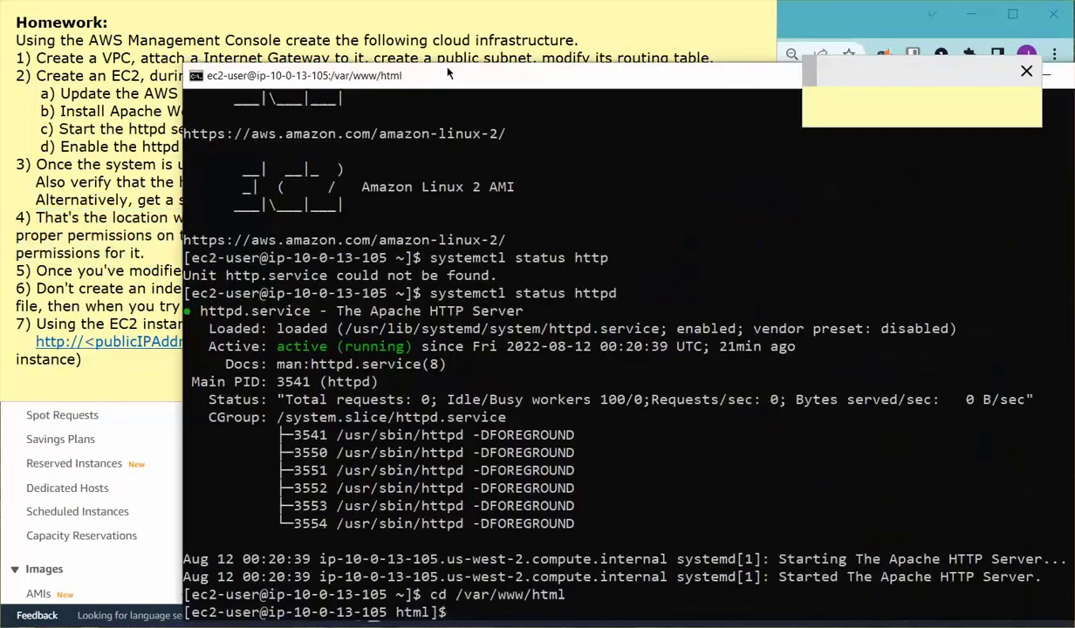
pyautogui.moveTo(448, 70); pyautogui.dragTo(306, 23)
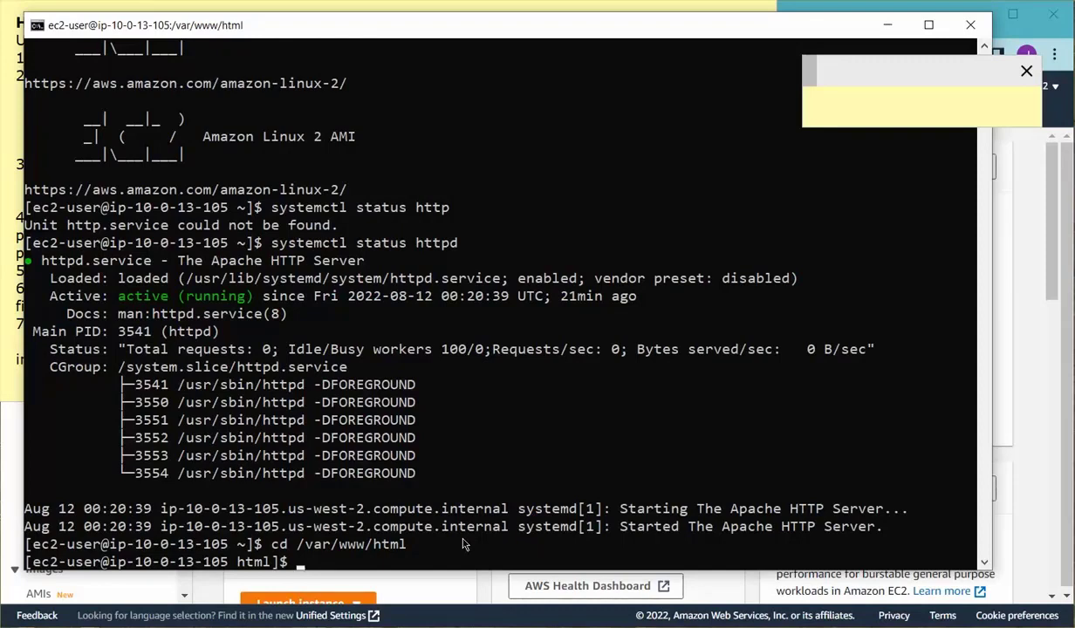
# Try to create file.txt in /var/www/html by echoing "this is a file" into it, and examine the shell's response
pyautogui.write('cho "this is')
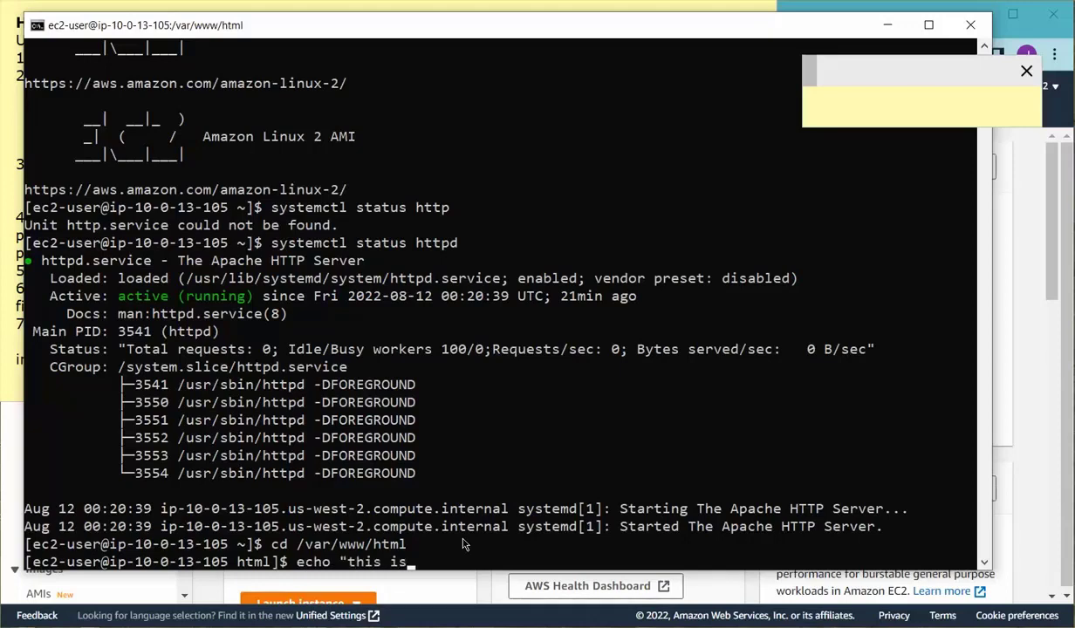
pyautogui.write(' a file')
pyautogui.write('" > file')
pyautogui.write('.txt')
pyautogui.press('Return')
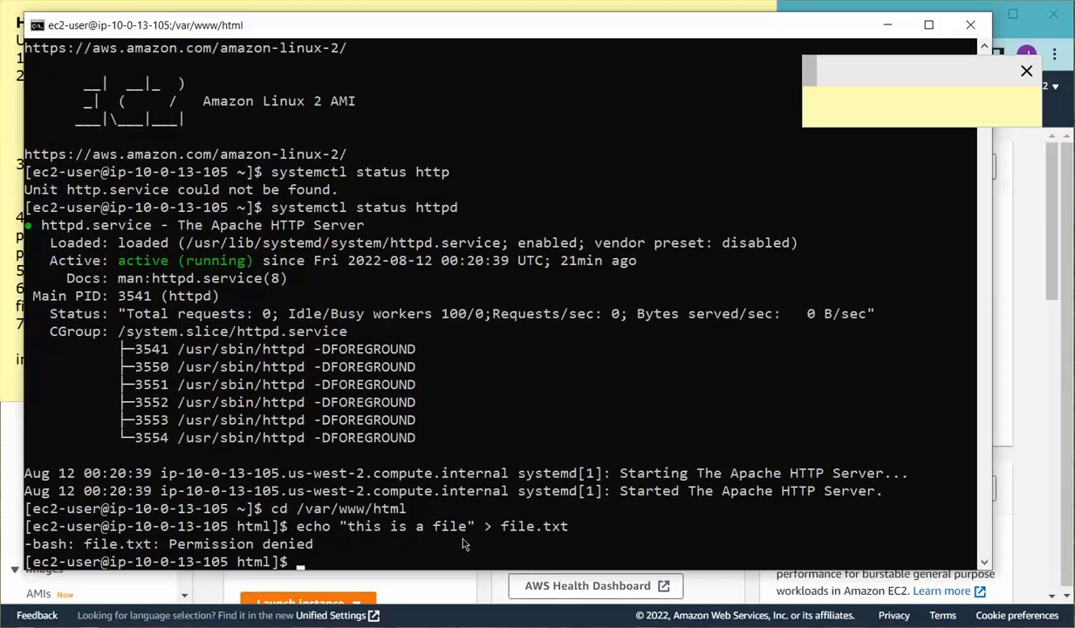
pyautogui.moveTo(319, 544); pyautogui.dragTo(168, 546)
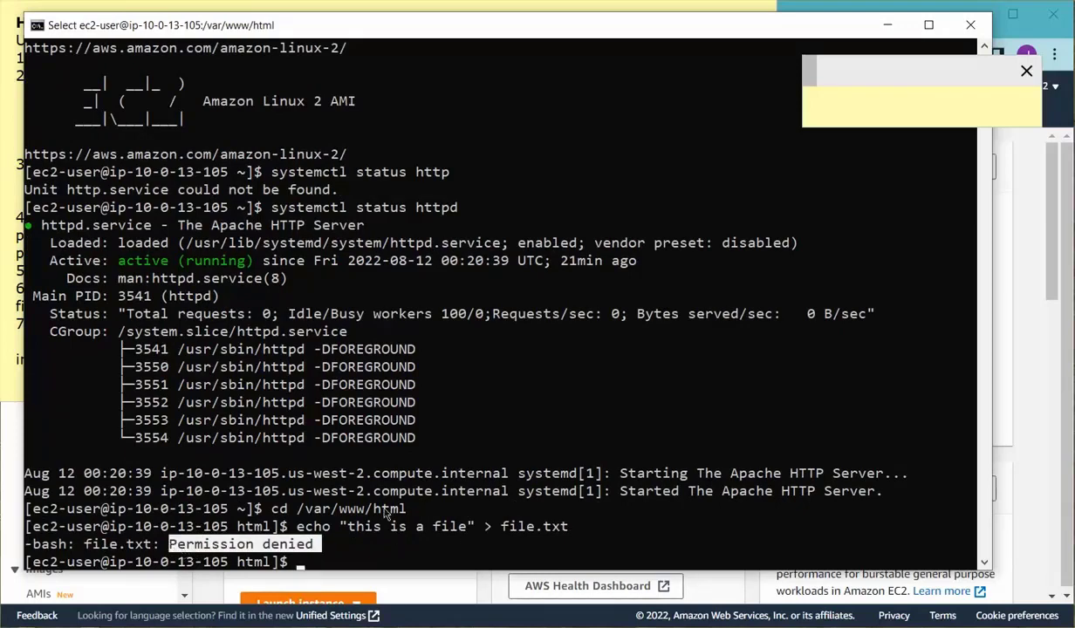
pyautogui.click(356, 565)
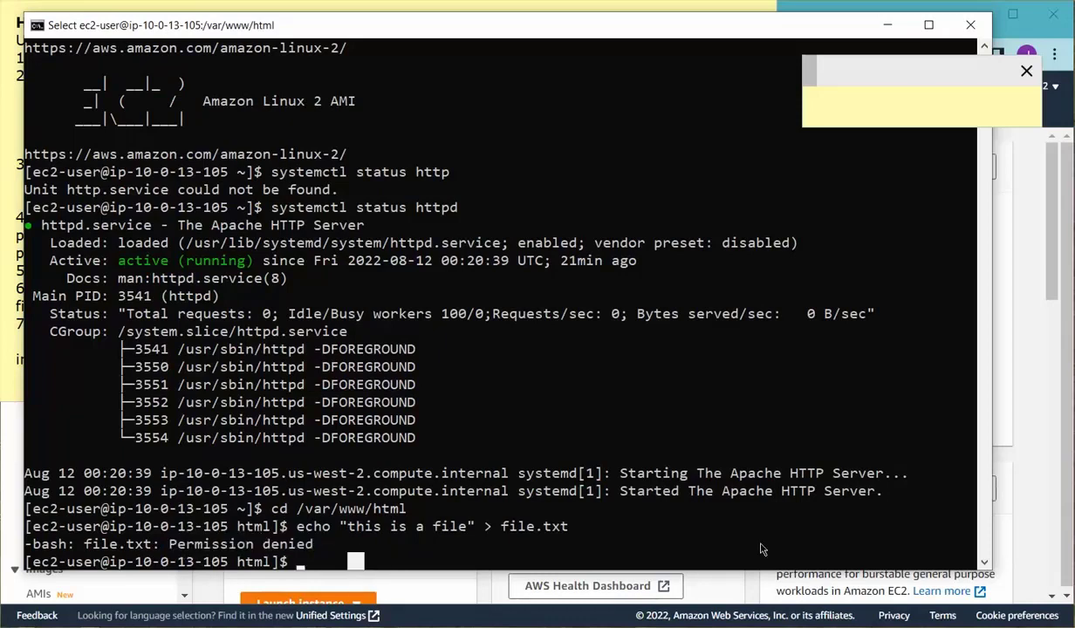
# Move up to the parent directory /var/www and list its contents
pyautogui.write('cd')
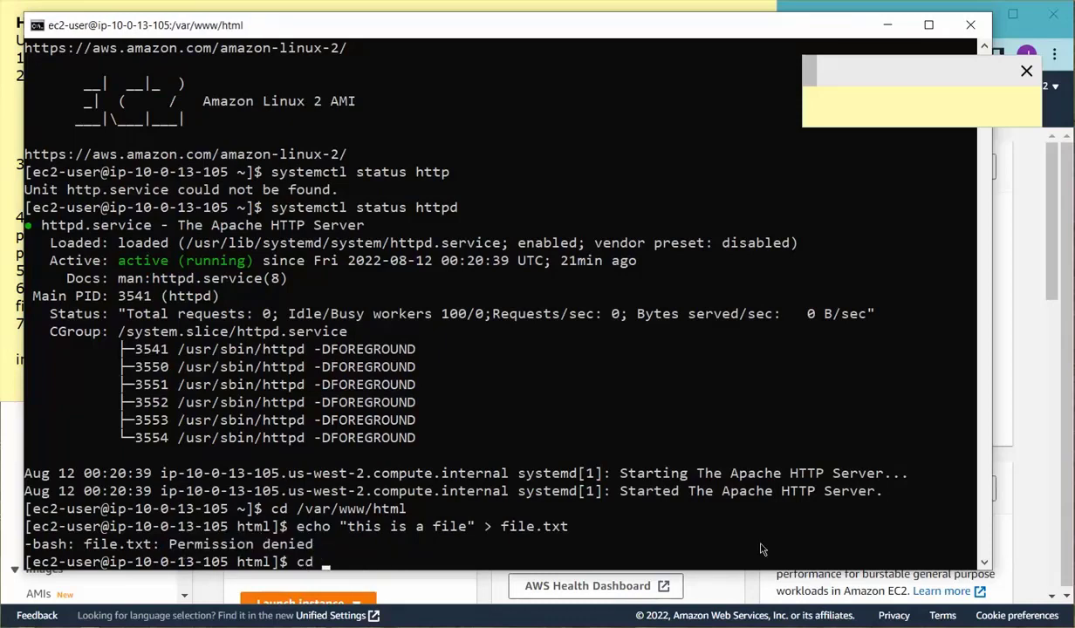
pyautogui.write(' ..')
pyautogui.press('Return')
pyautogui.write('ls')
pyautogui.press('Return')
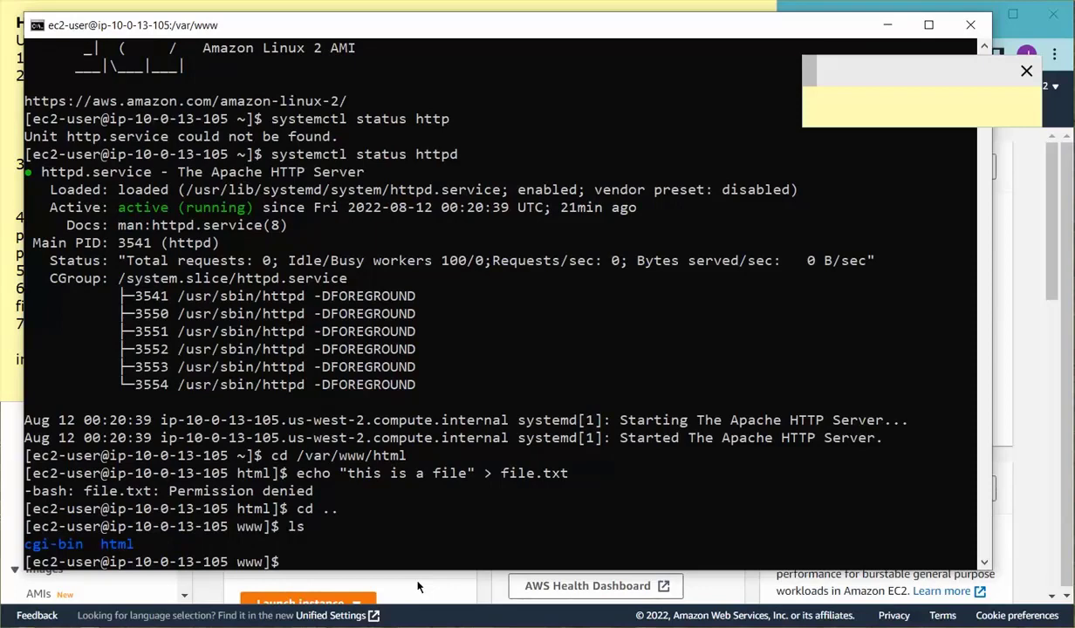
pyautogui.write('hmod')
pyautogui.press('BackSpace')
pyautogui.press('BackSpace')
pyautogui.press('BackSpace')
pyautogui.press('BackSpace')
pyautogui.press('BackSpace')
pyautogui.press('BackSpace')
# List the html folder's ownership and permissions, including hidden entries, with ls -la html
pyautogui.write('ls -a')
pyautogui.press('BackSpace')
pyautogui.write('la html')
pyautogui.press('Return')
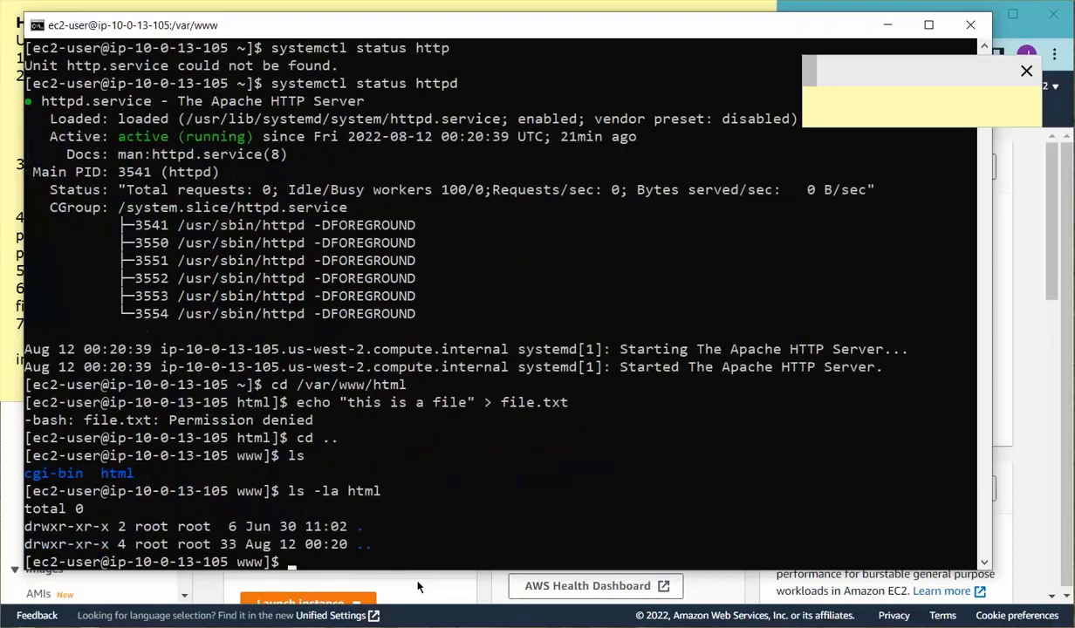
# Examine the html folder's owner, group and other-users permission bits in the detailed listing
pyautogui.click(137, 527)
pyautogui.moveTo(137, 531); pyautogui.dragTo(208, 534)
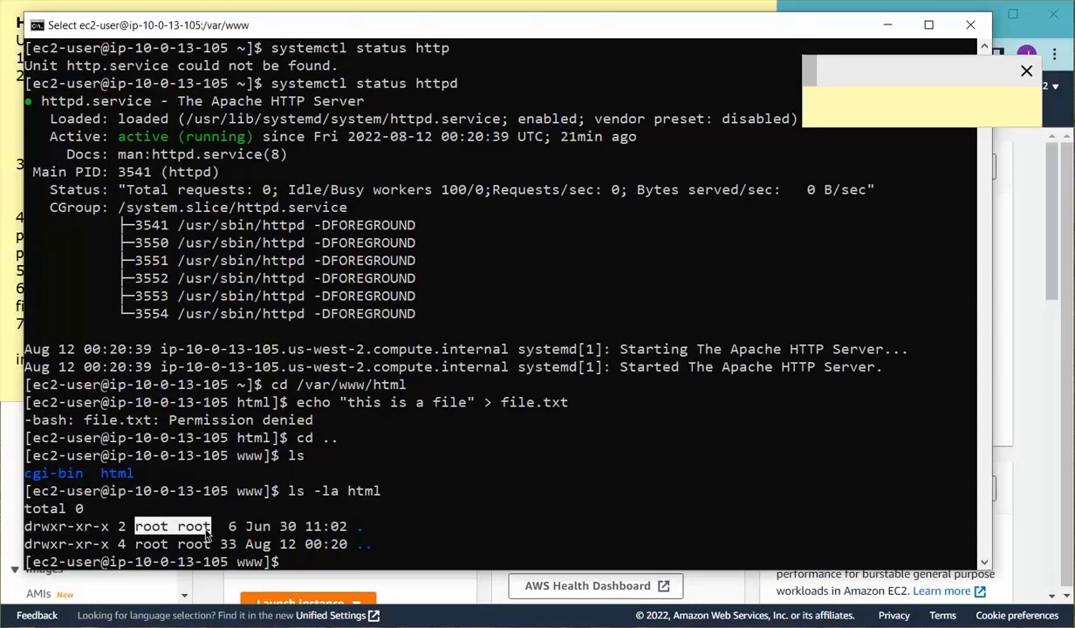
pyautogui.moveTo(208, 534)
pyautogui.mouseDown()
pyautogui.moveTo(174, 530)
pyautogui.moveTo(205, 537)
pyautogui.mouseUp()
pyautogui.click(180, 529)
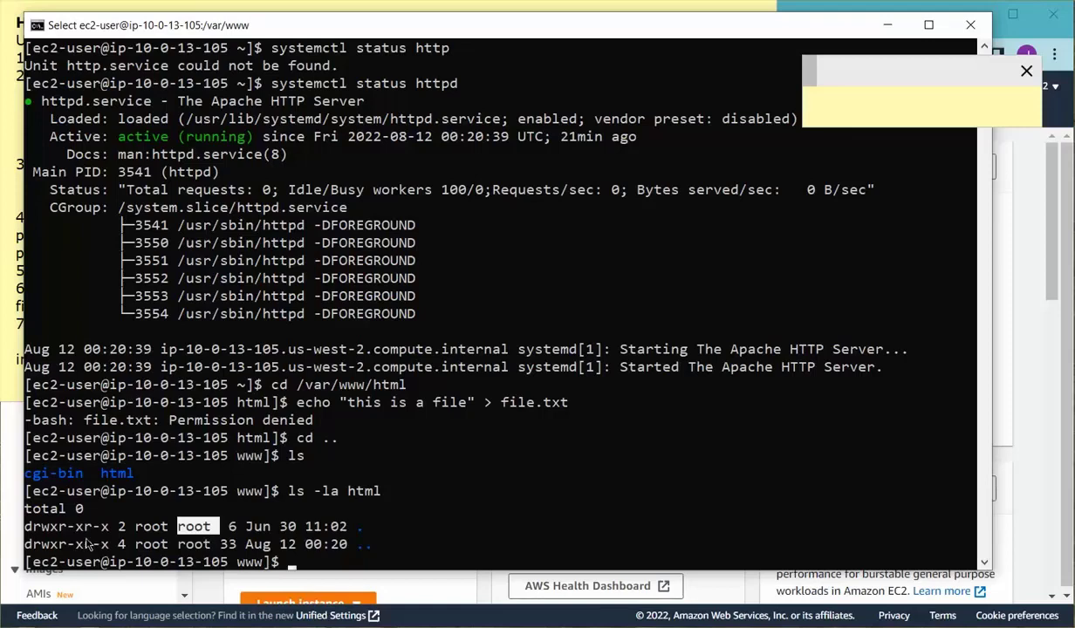
pyautogui.moveTo(87, 531); pyautogui.dragTo(105, 531)
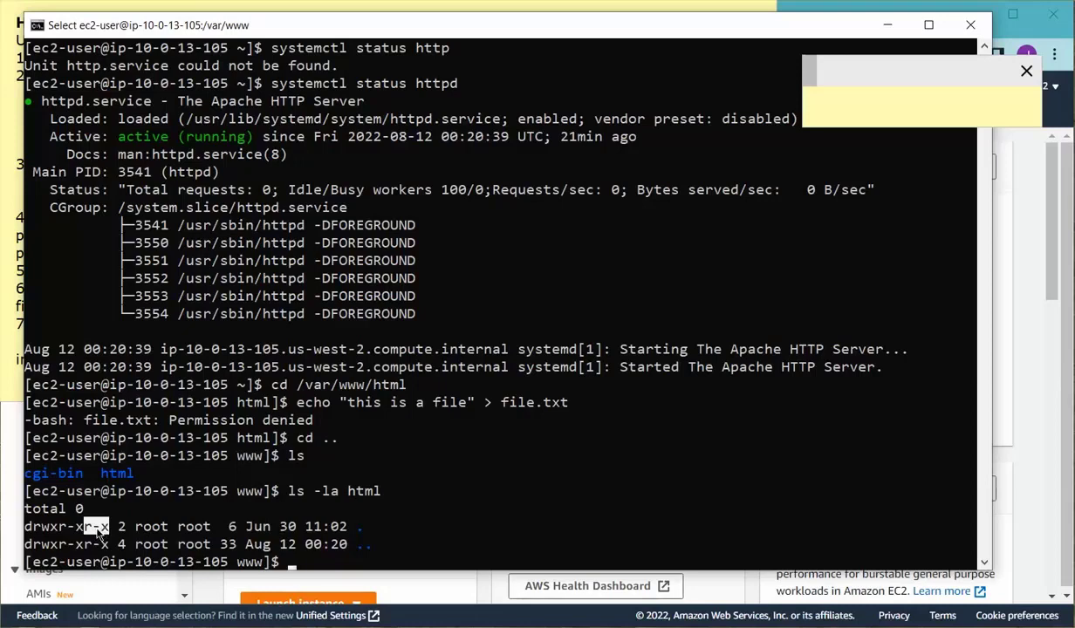
# Try to give other users write permission on the html folder with chmod o+w html as ec2-user
pyautogui.click(279, 534)
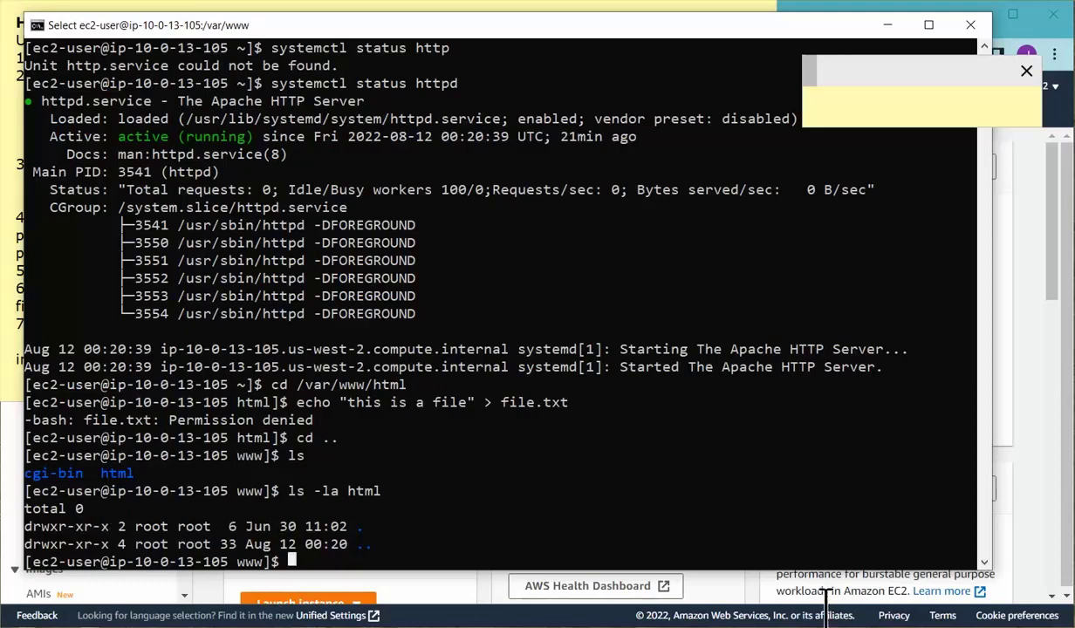
pyautogui.write('ch')
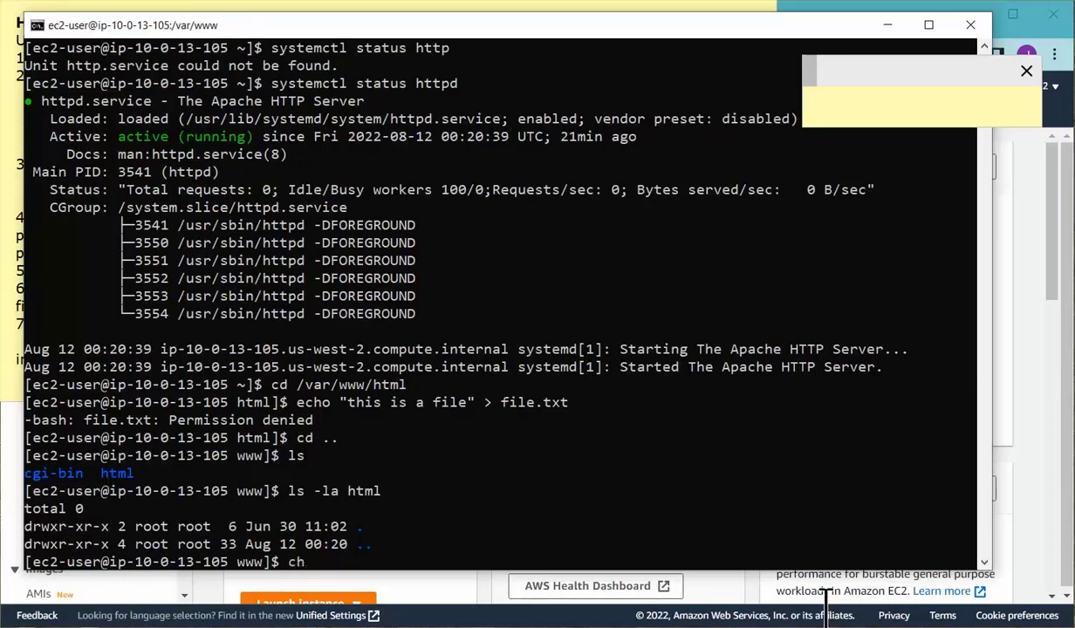
pyautogui.write('mod')
pyautogui.write('0')
pyautogui.press('BackSpace')
pyautogui.write('o+w html')
pyautogui.press('Return')
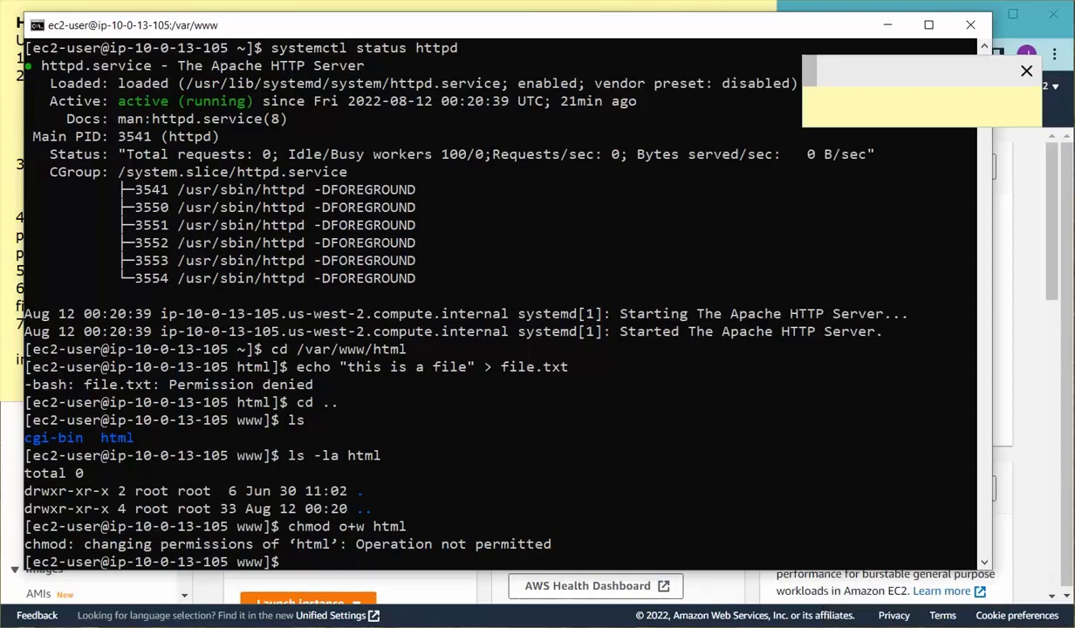
pyautogui.press('Up')
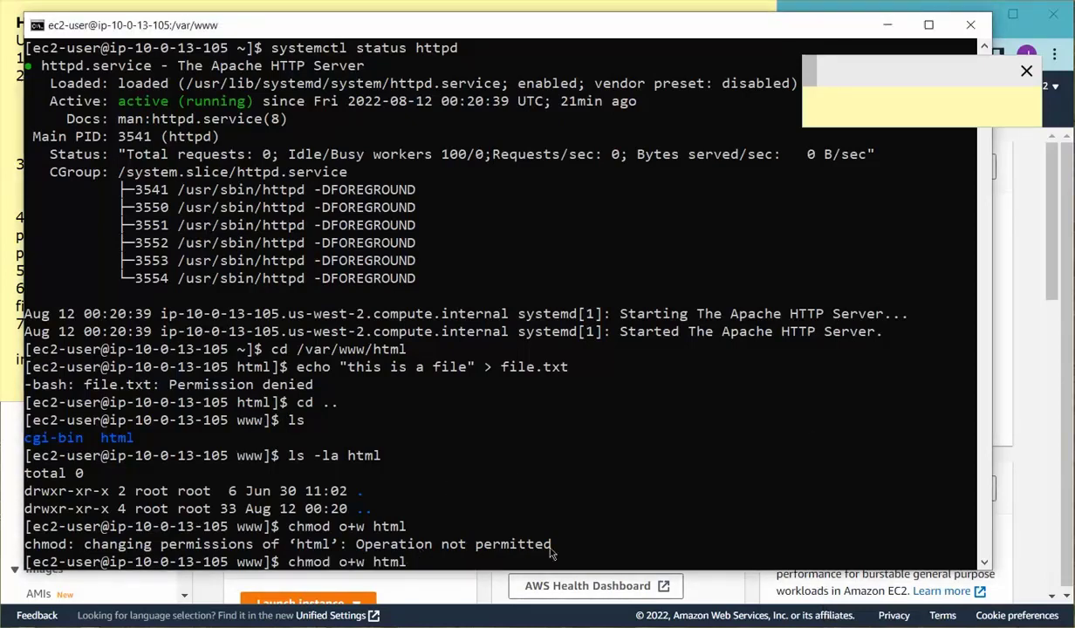
pyautogui.write('/')
pyautogui.press('Return')
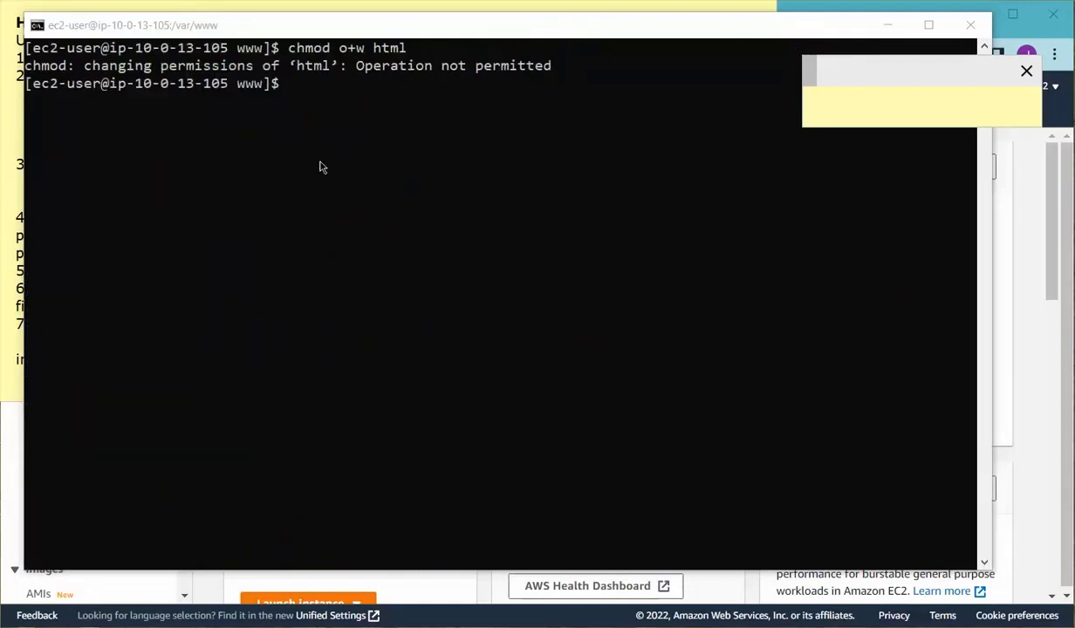
# Switch the shell session to the root user with sudo su
pyautogui.click(308, 101)
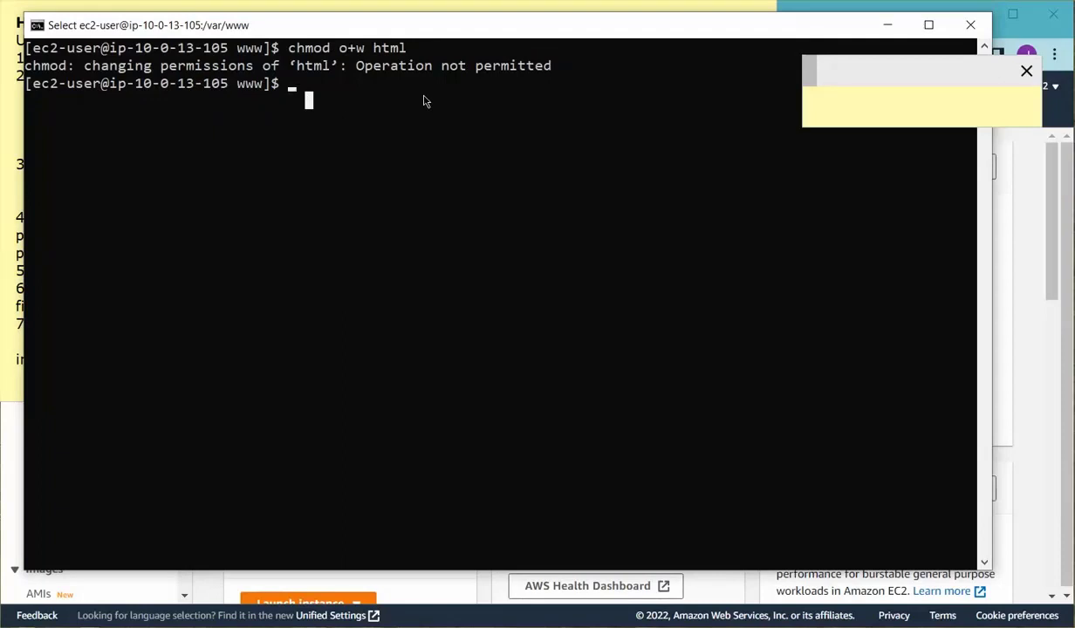
pyautogui.write('sudo')
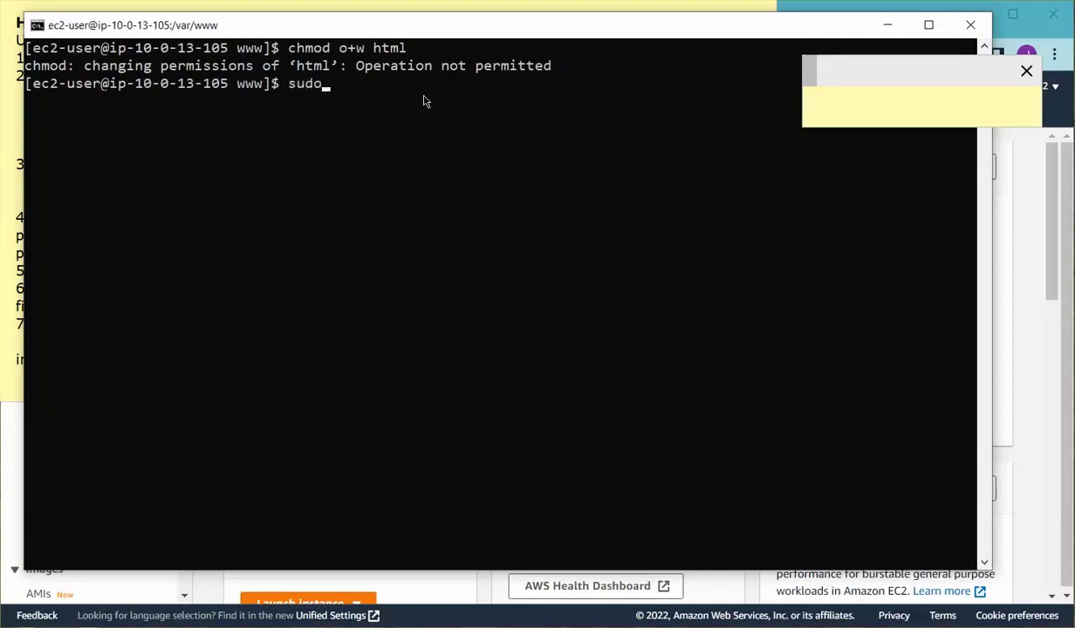
pyautogui.write(' su')
pyautogui.press('Return')
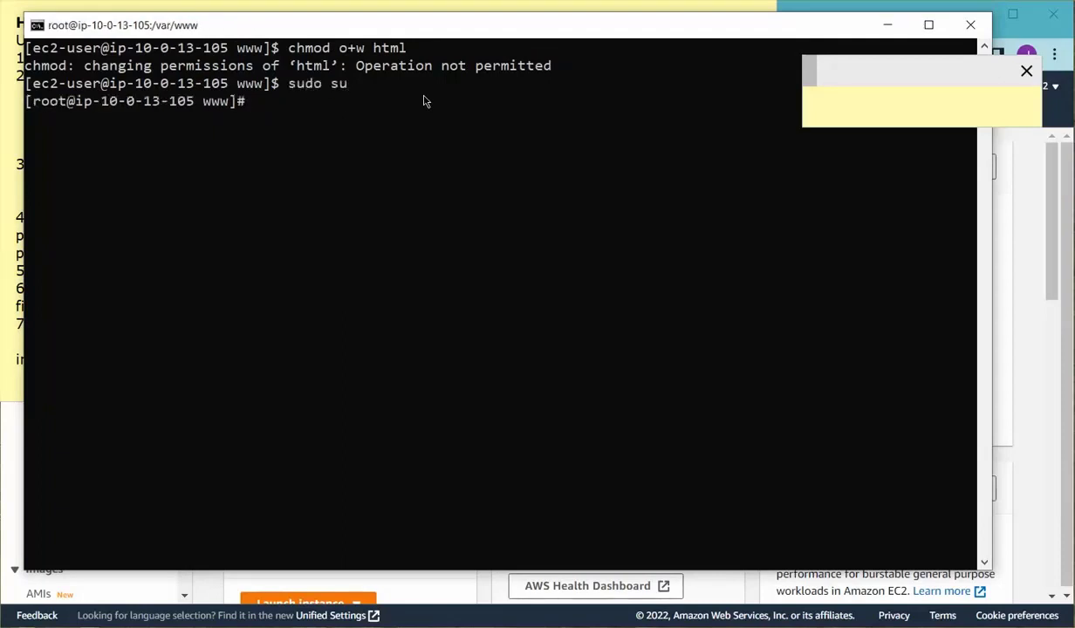
# Grant other users write permission on the html folder with sudo chmod o+w html, and exit the root shell
pyautogui.click(237, 101)
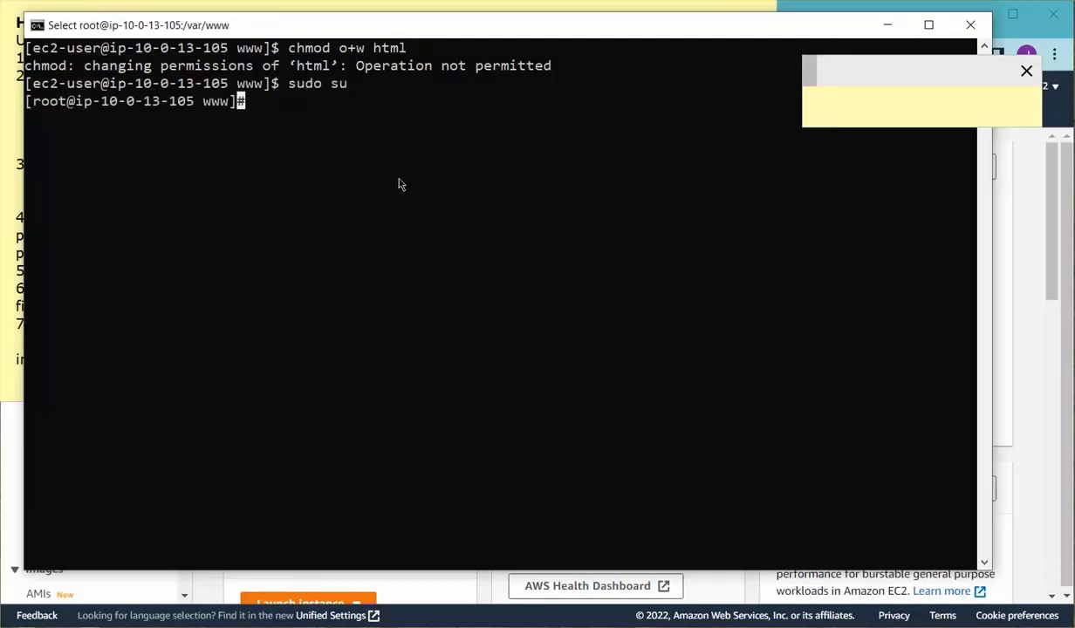
pyautogui.write('sudo chmo')
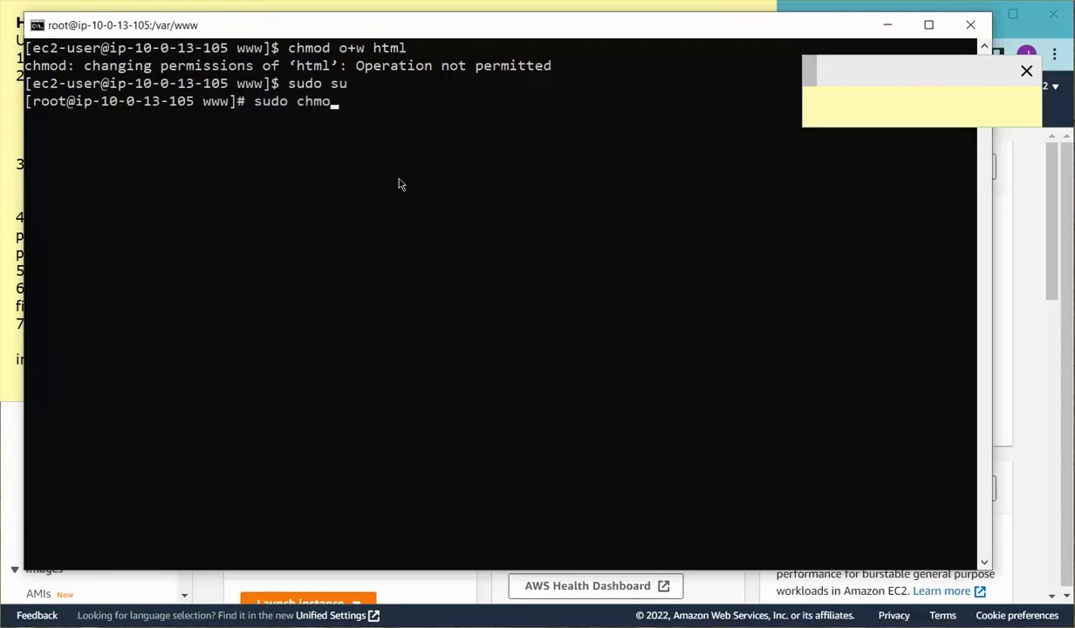
pyautogui.write('d o+w html')
pyautogui.press('Return')
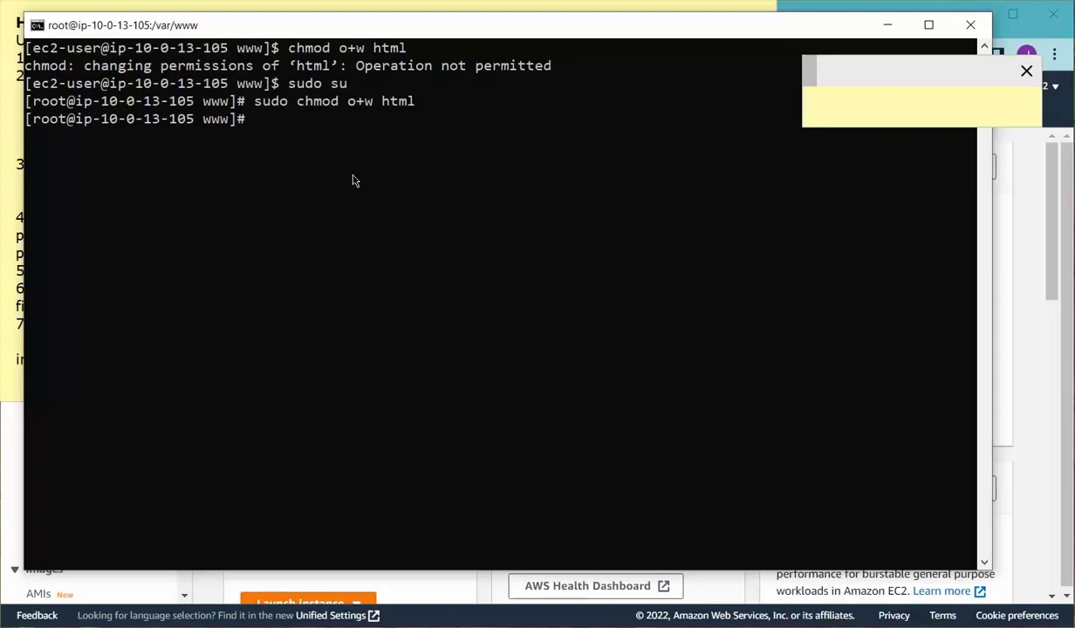
pyautogui.write('exit')
pyautogui.press('Return')
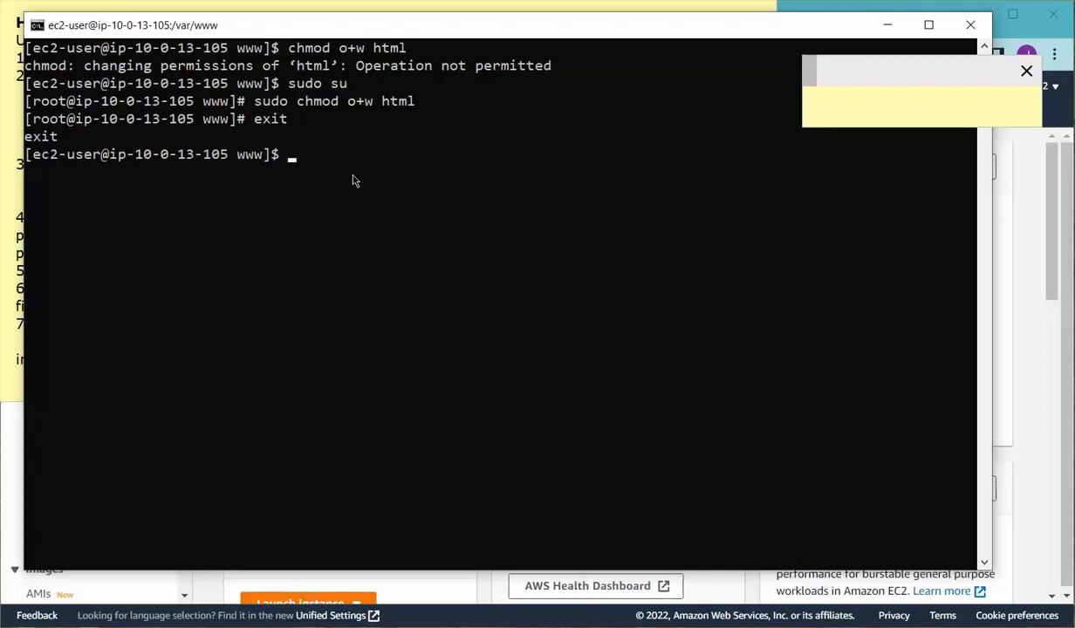
# List /var/www in detail with ls -al and examine the other-users permission bits of the html folder
pyautogui.write('ls -al')
pyautogui.press('Return')
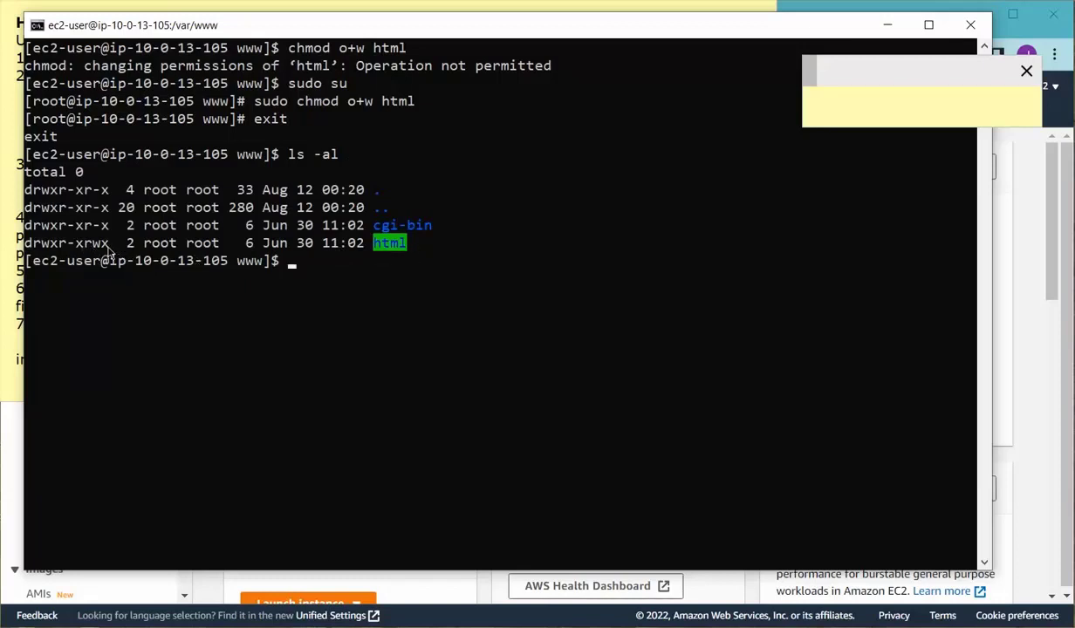
pyautogui.moveTo(109, 251); pyautogui.dragTo(89, 246)
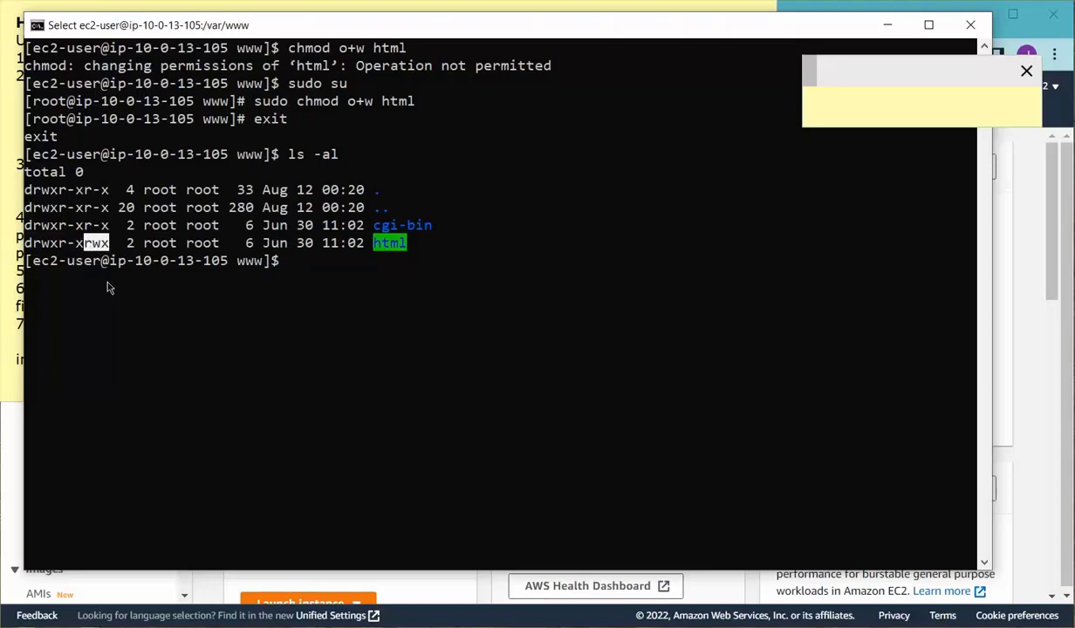
pyautogui.click(419, 337)
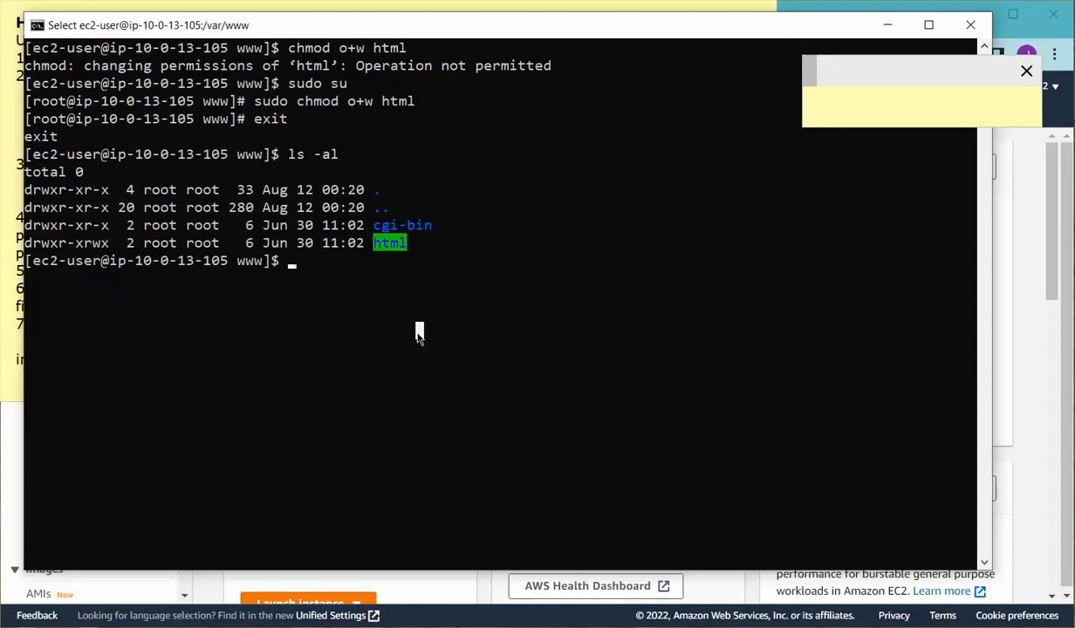
# Check the homework note for the required file name, and open a new file test.html in nano
pyautogui.write('nano')
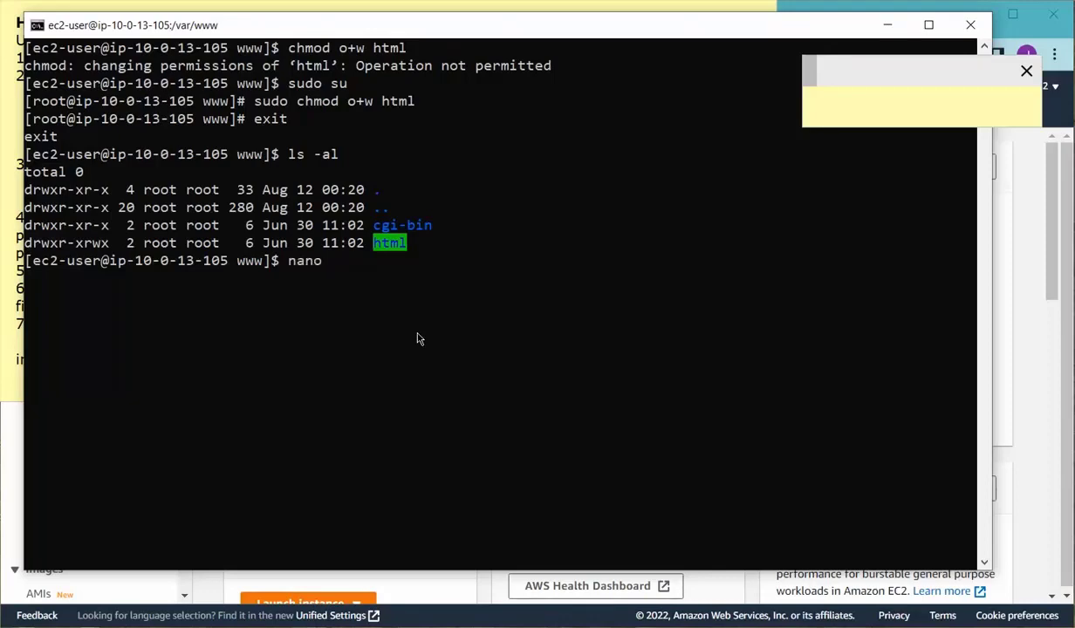
pyautogui.scroll(1, 417, 339)
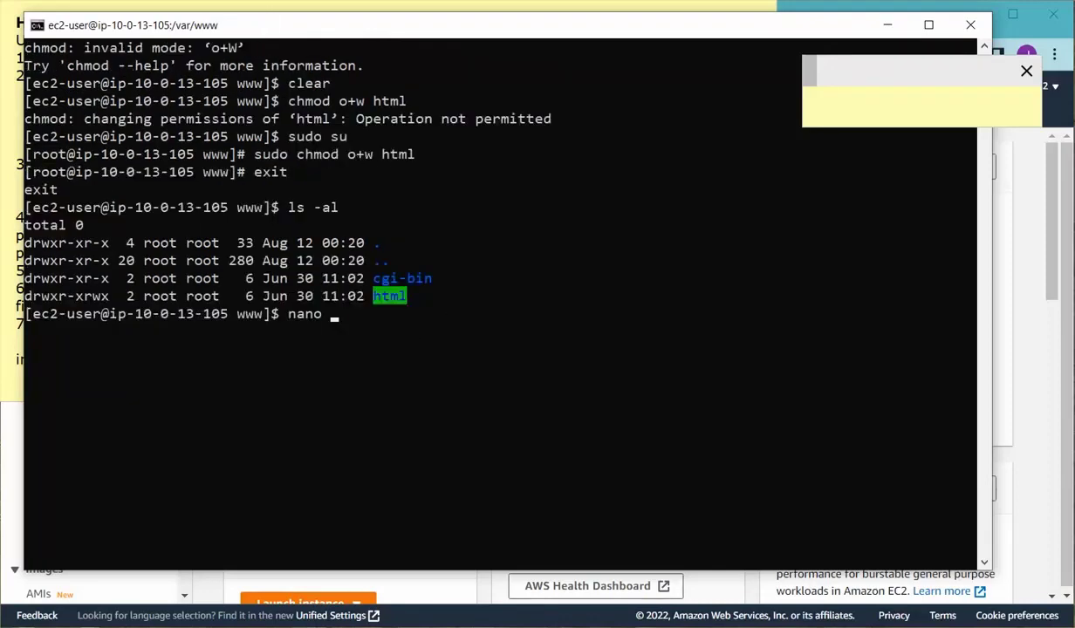
pyautogui.click(256, 8)
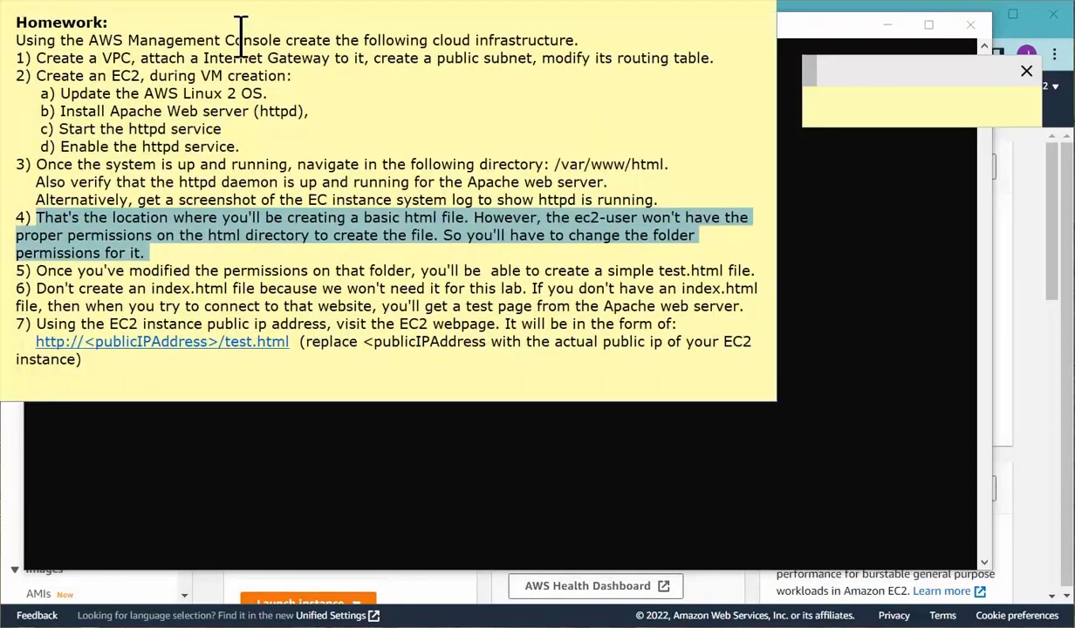
pyautogui.click(511, 238)
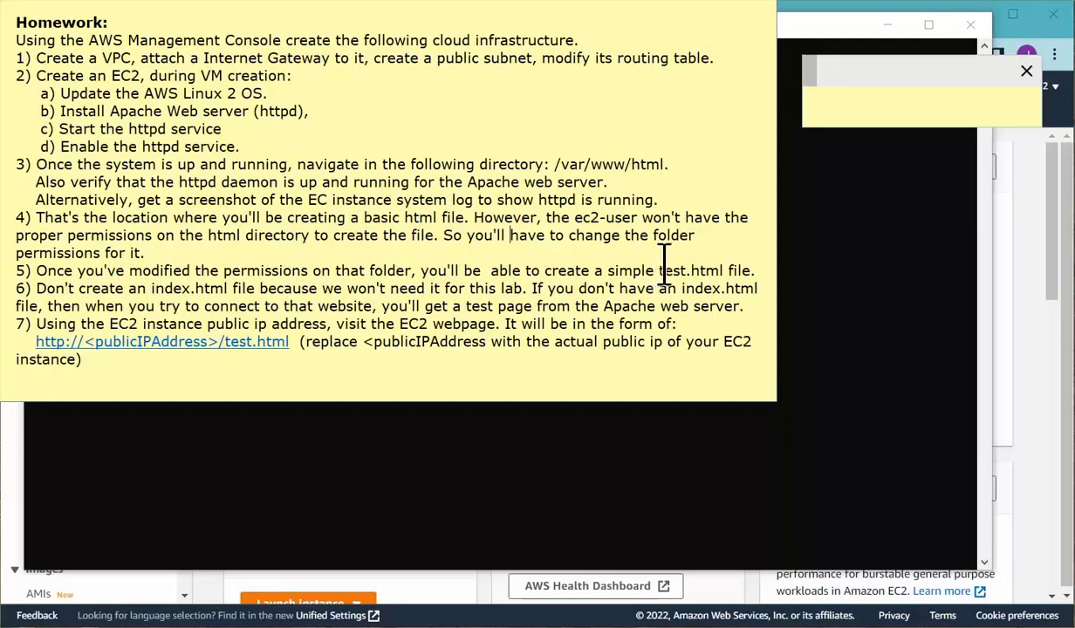
pyautogui.click(827, 398)
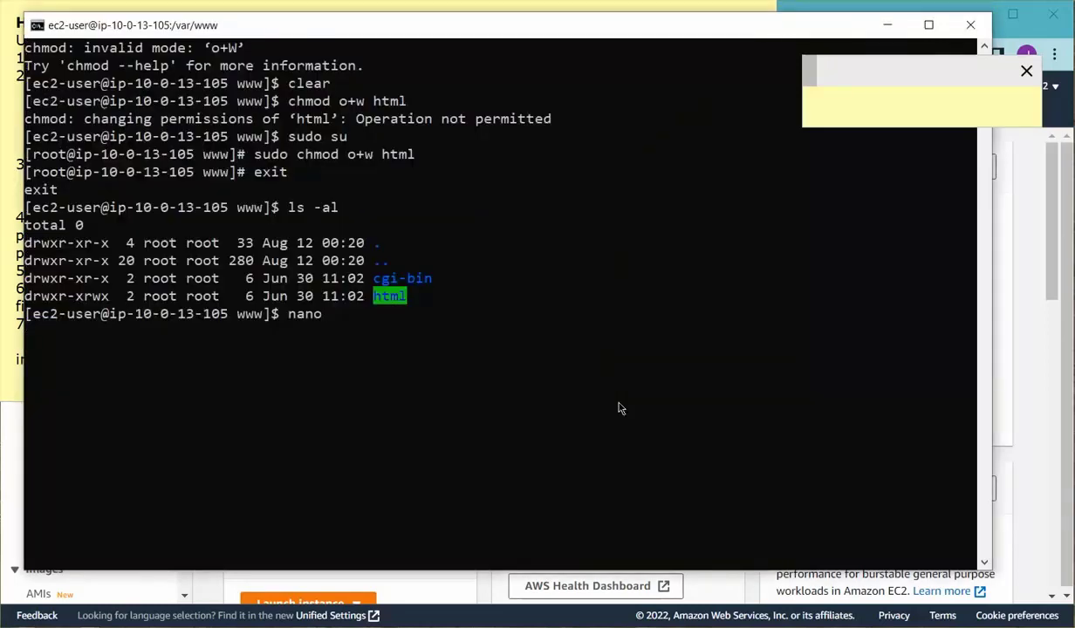
pyautogui.write('test.html')
pyautogui.press('Return')
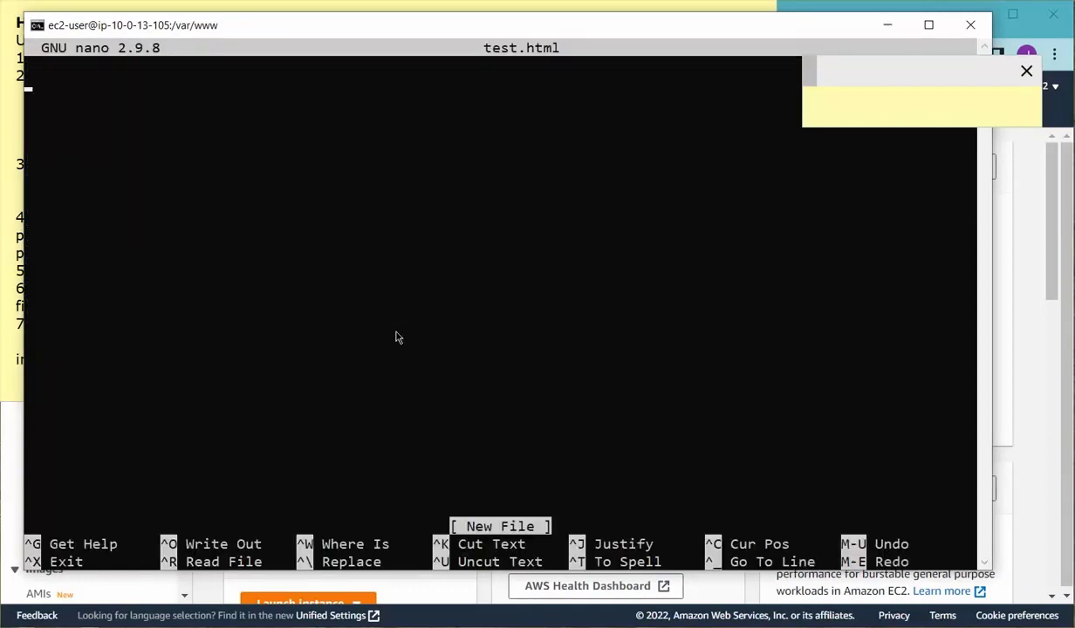
# Enter the opening <html> tag followed by the text "Hello word from 2022" in test.html
pyautogui.write('<ht')
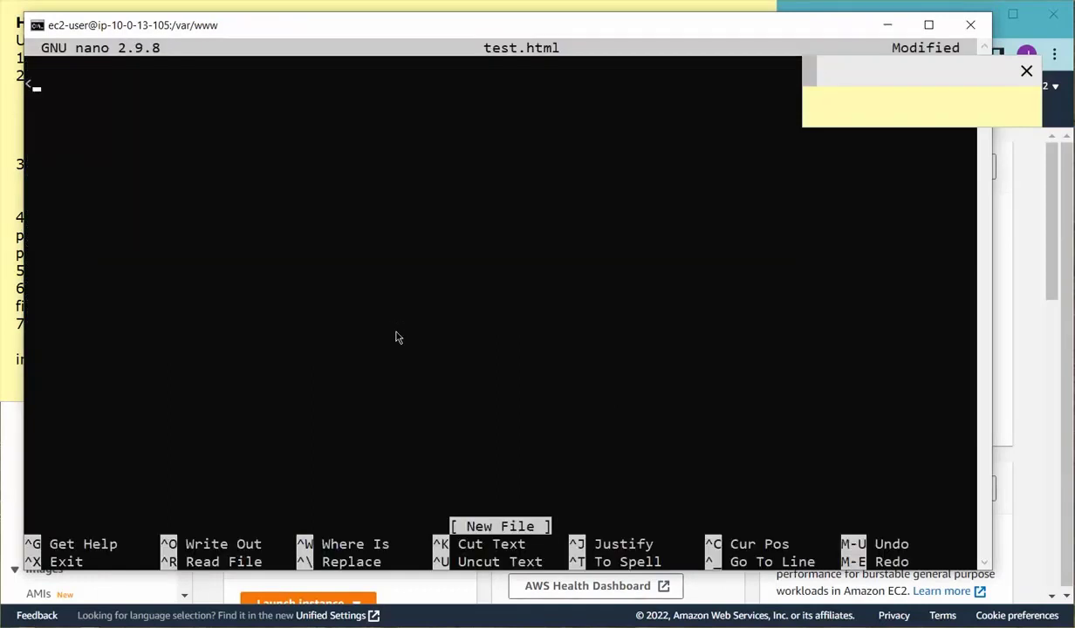
pyautogui.press('BackSpace')
pyautogui.press('BackSpace')
pyautogui.press('BackSpace')
pyautogui.write('<html> Hello ')
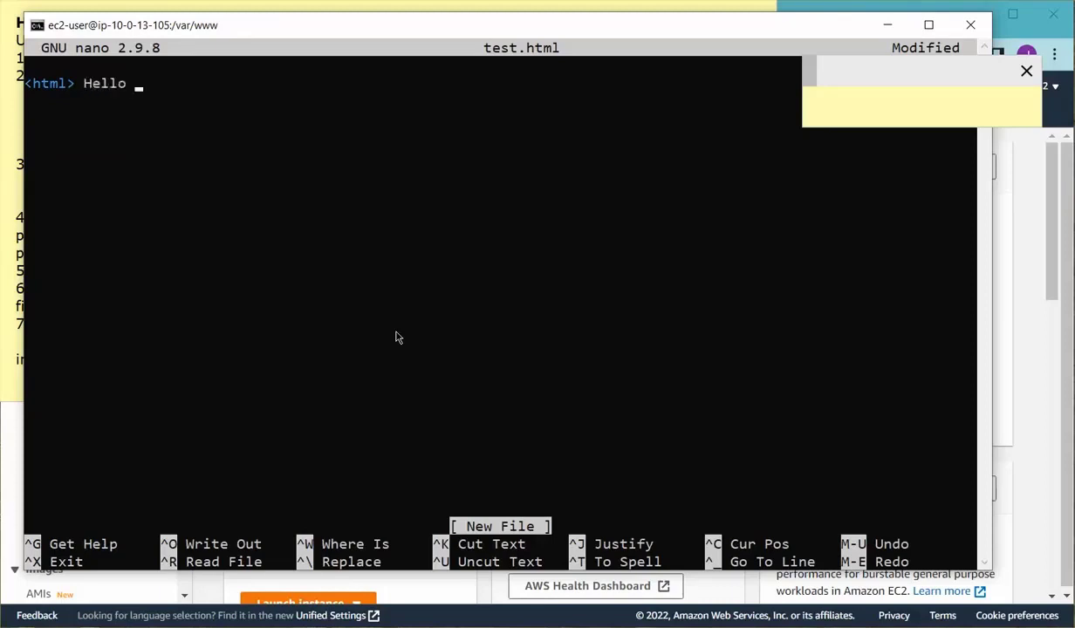
pyautogui.write('t')
pyautogui.press('BackSpace')
pyautogui.press('BackSpace')
pyautogui.write('t')
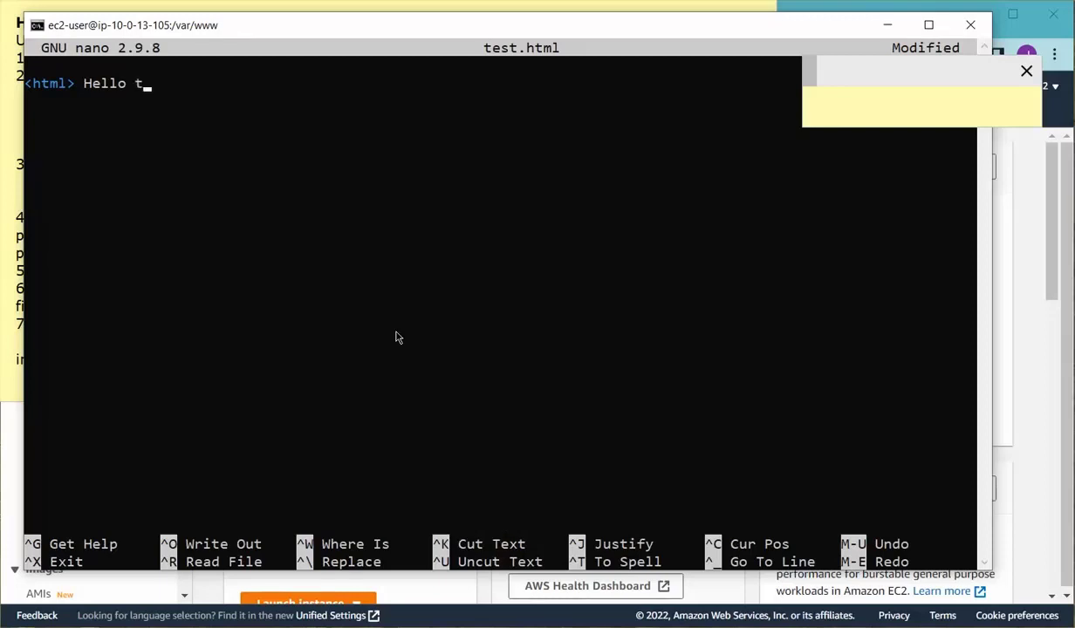
pyautogui.press('BackSpace')
pyautogui.press('BackSpace')
pyautogui.write('wo')
pyautogui.write('rd')
pyautogui.write('!!')
pyautogui.press('BackSpace')
pyautogui.press('BackSpace')
pyautogui.press('BackSpace')
pyautogui.press('BackSpace')
pyautogui.write('d from 2020')
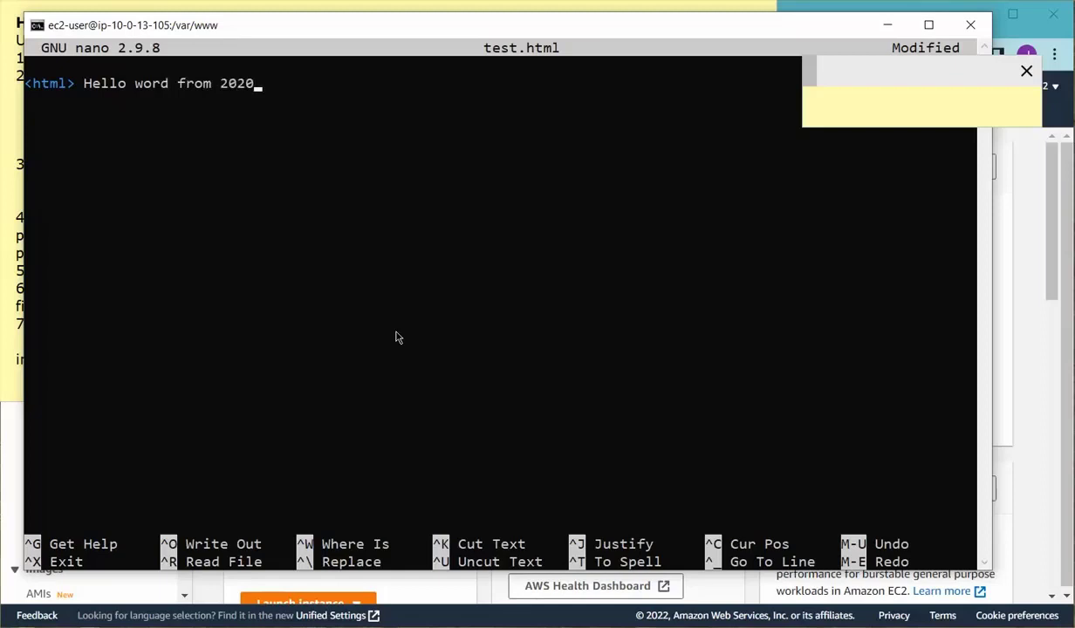
pyautogui.press('BackSpace')
pyautogui.write('2')
# Close the line with a </html> tag after the greeting text
pyautogui.write(' <')
pyautogui.write('ht')
pyautogui.press('BackSpace')
pyautogui.press('BackSpace')
pyautogui.write('/html>')
# Insert an opening <h1> tag between the <html> tag and the greeting text
pyautogui.click(78, 84)
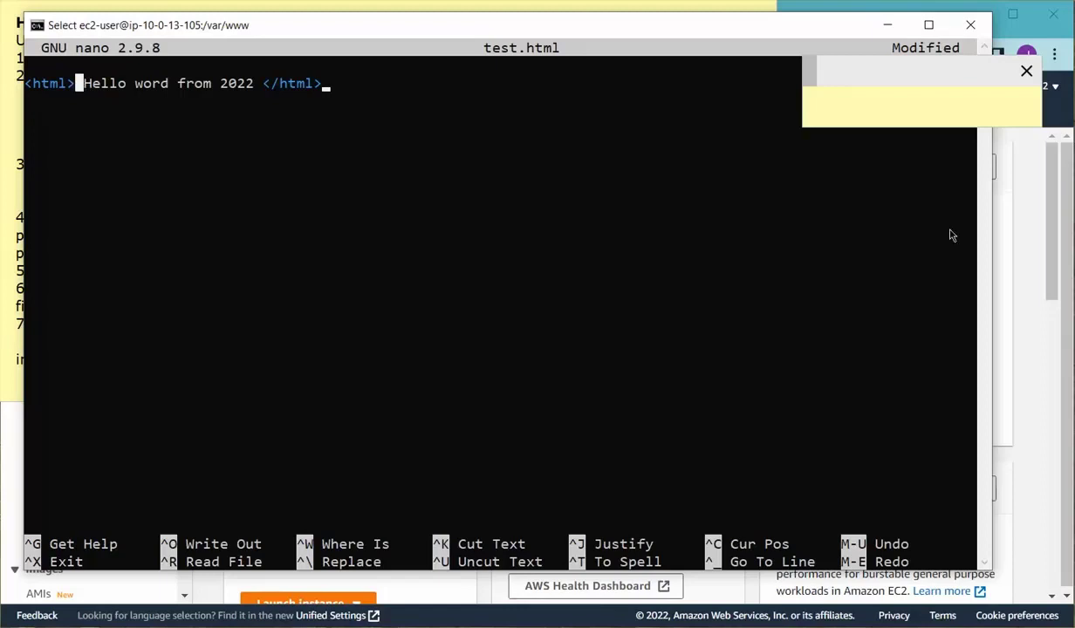
pyautogui.write('<')
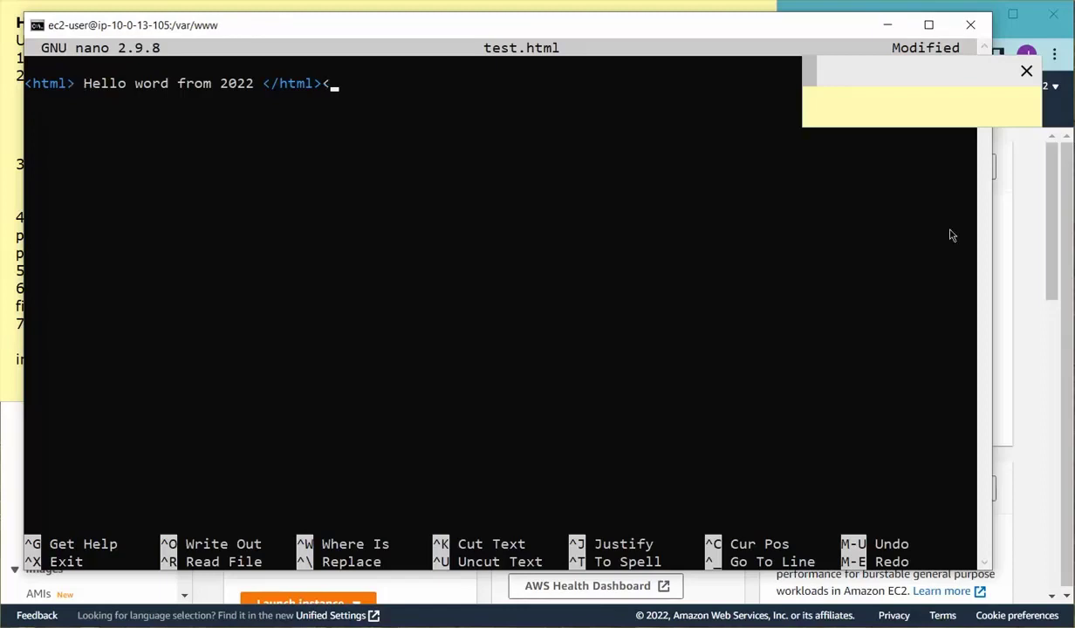
pyautogui.press('BackSpace')
pyautogui.press('Left')
pyautogui.press('Left')
pyautogui.press('Left')
pyautogui.press('Left')
pyautogui.press('Left')
pyautogui.press('Left')
pyautogui.press('Left')
pyautogui.write('<h')
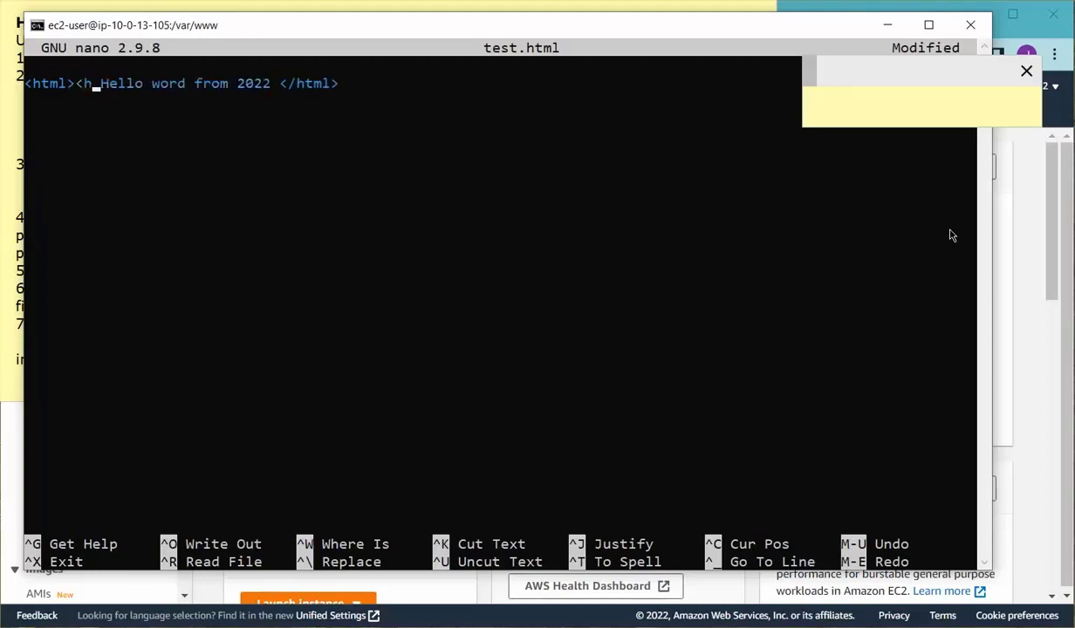
pyautogui.write('1>')
# Insert the closing </h1> tag directly after 2022, before the </html> tag
pyautogui.press('Right')
pyautogui.press('Right')
pyautogui.press('Right')
pyautogui.press('Right')
pyautogui.press('Right')
pyautogui.press('Right')
pyautogui.press('Right')
pyautogui.press('Right')
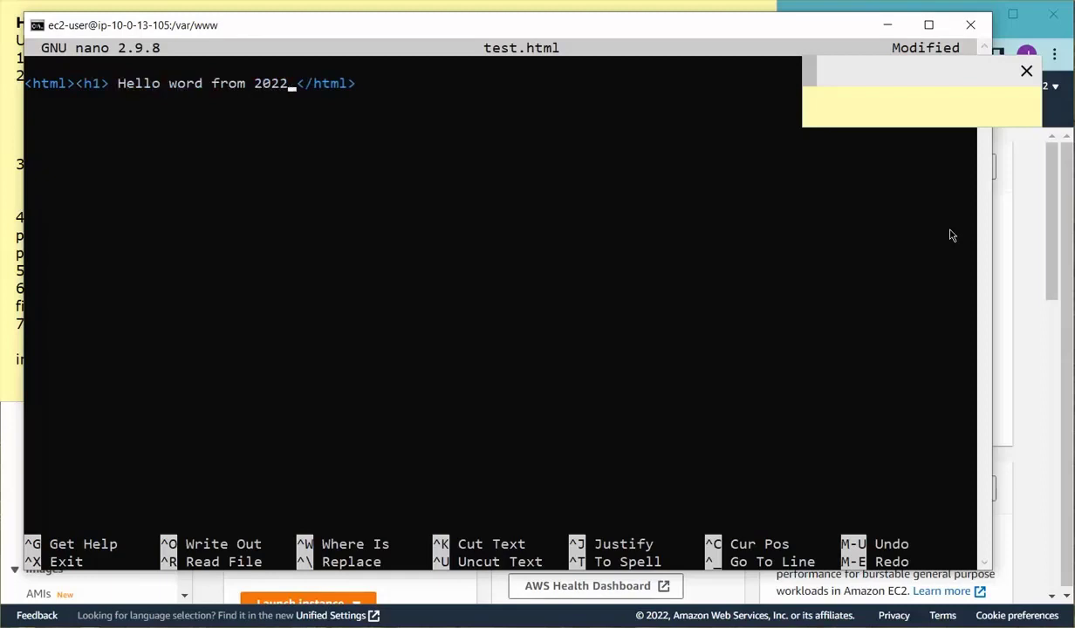
pyautogui.write('<h<')
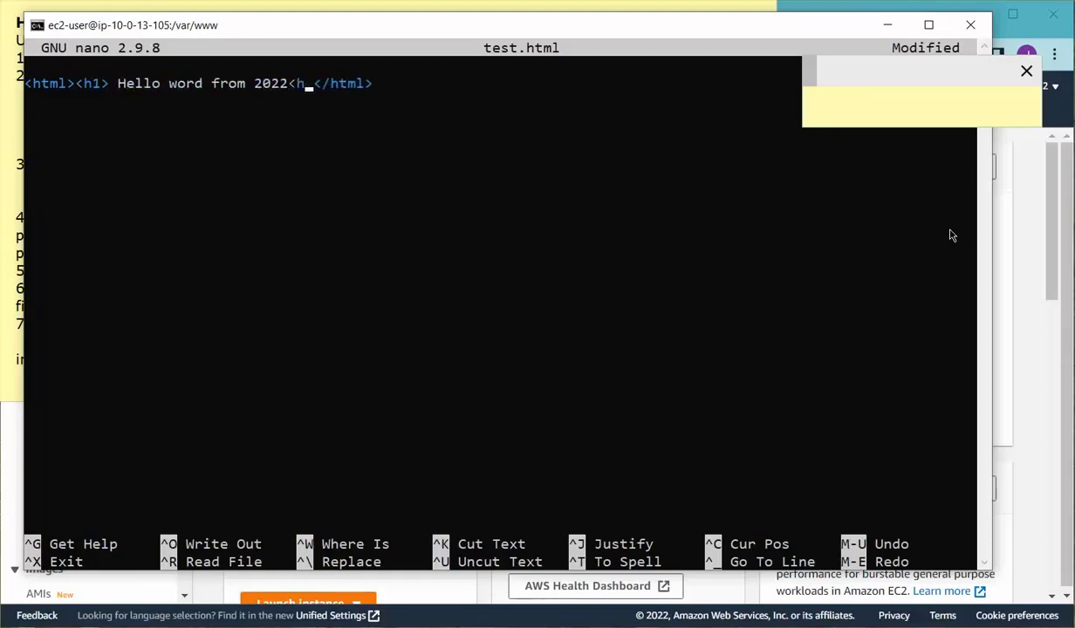
pyautogui.press('BackSpace')
pyautogui.write('/h')
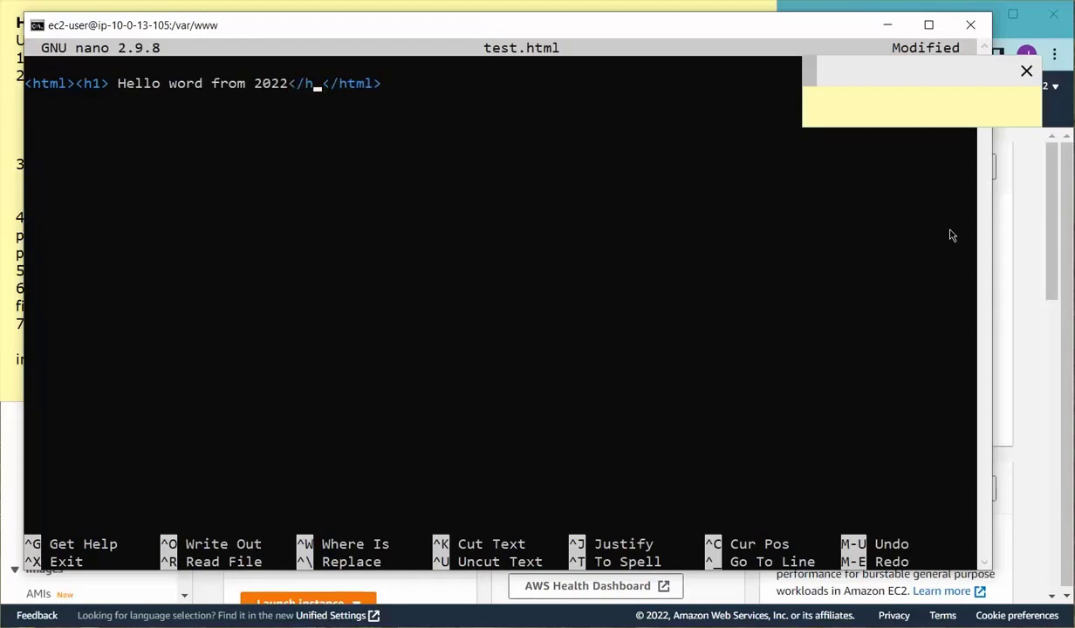
pyautogui.write('1>')
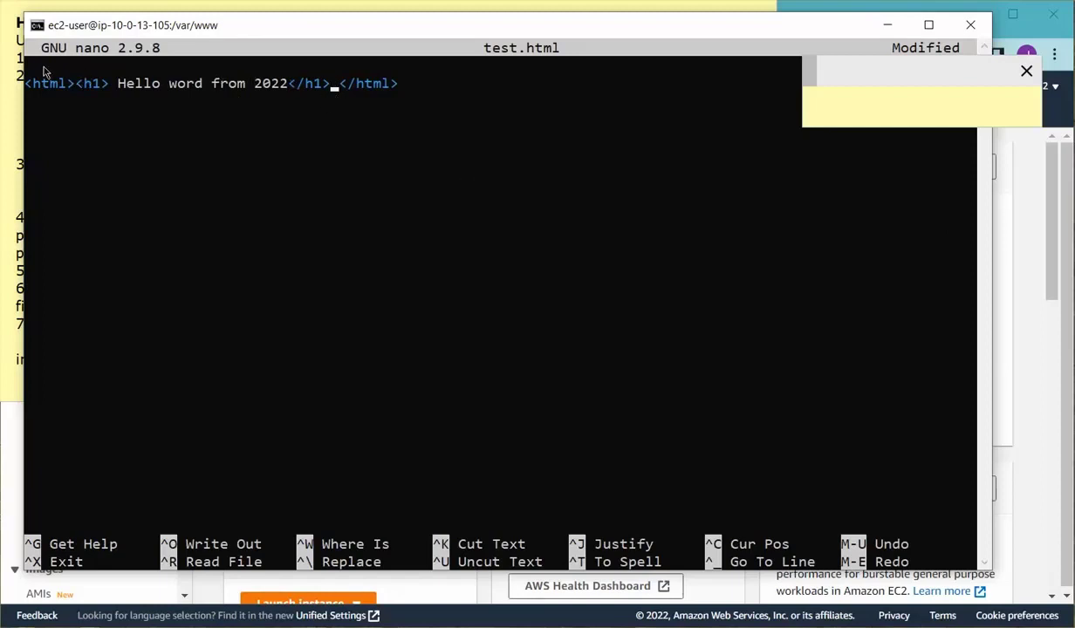
pyautogui.click(212, 336)
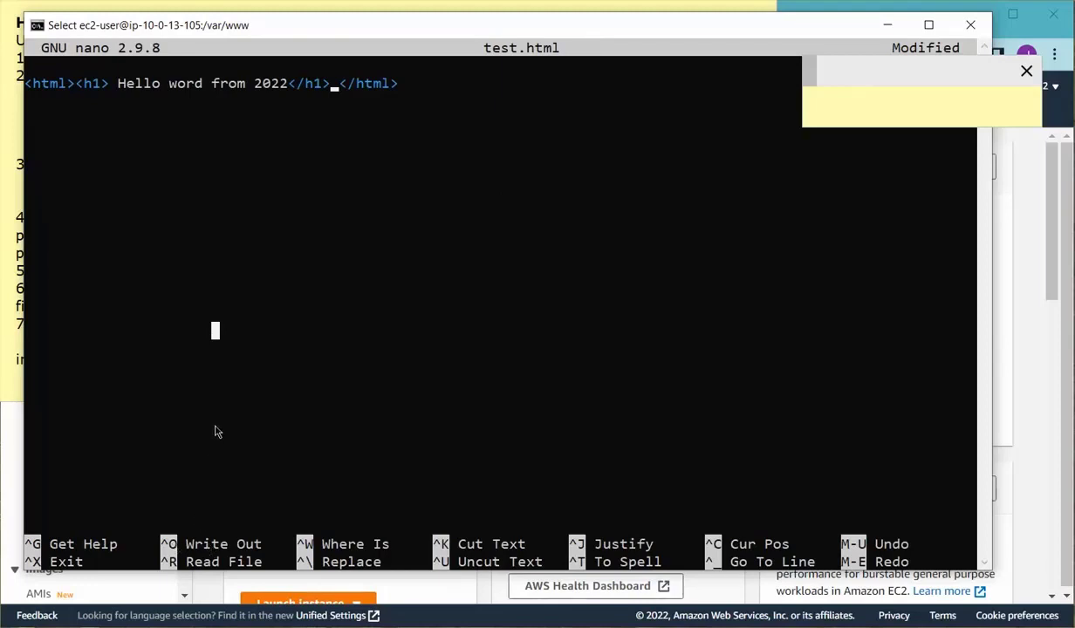
pyautogui.hotkey('ctrl', 'o')
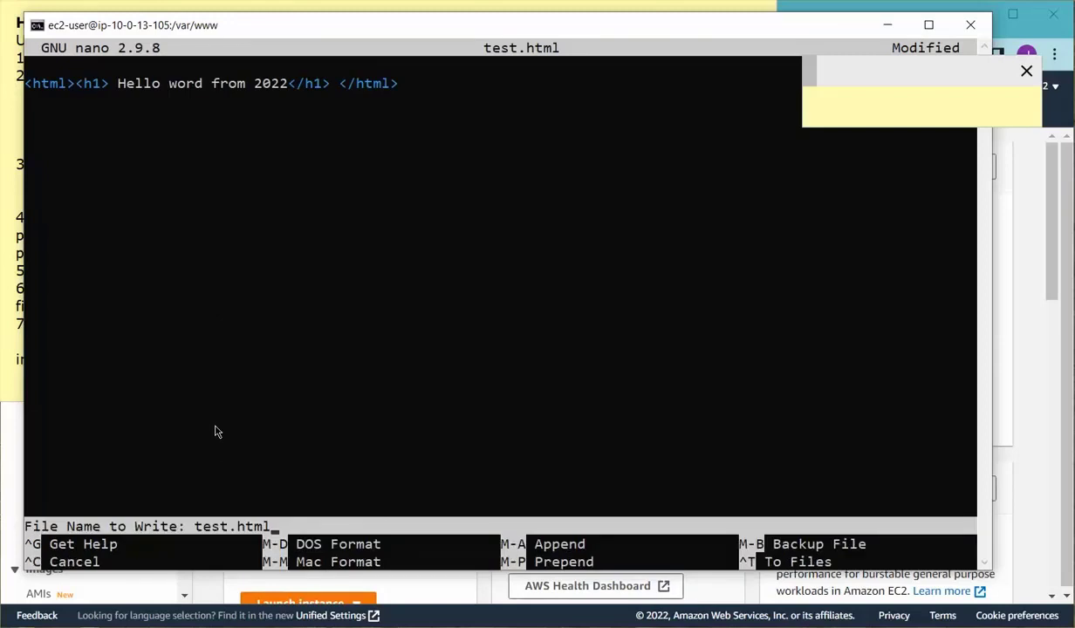
pyautogui.press('Return')
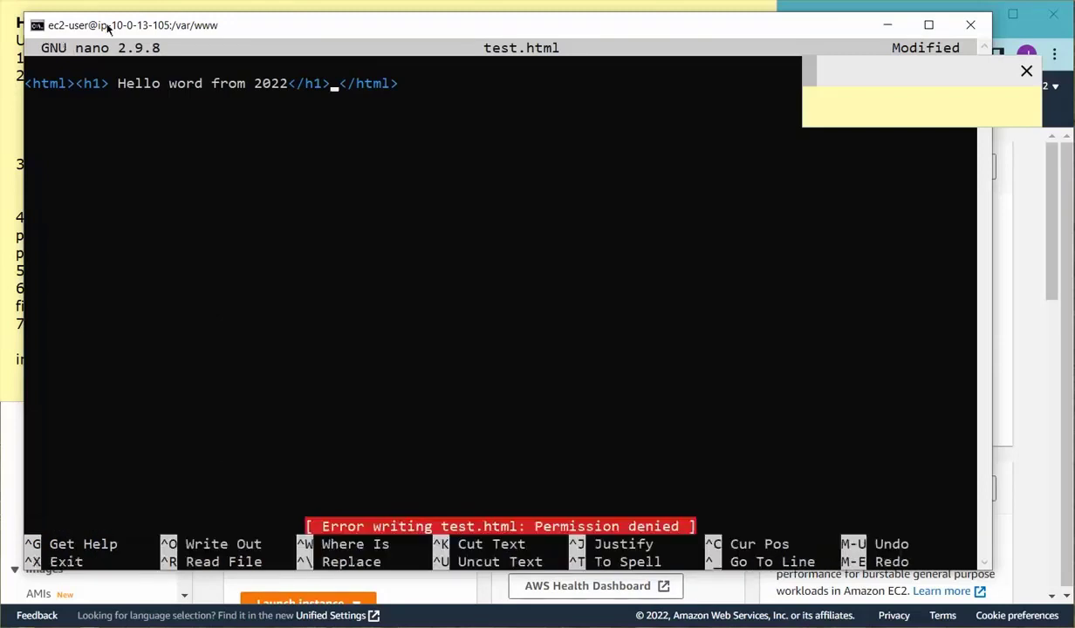
pyautogui.moveTo(107, 25)
pyautogui.mouseDown()
pyautogui.moveTo(675, 243)
pyautogui.moveTo(78, 0)
pyautogui.moveTo(111, 6)
pyautogui.mouseUp()
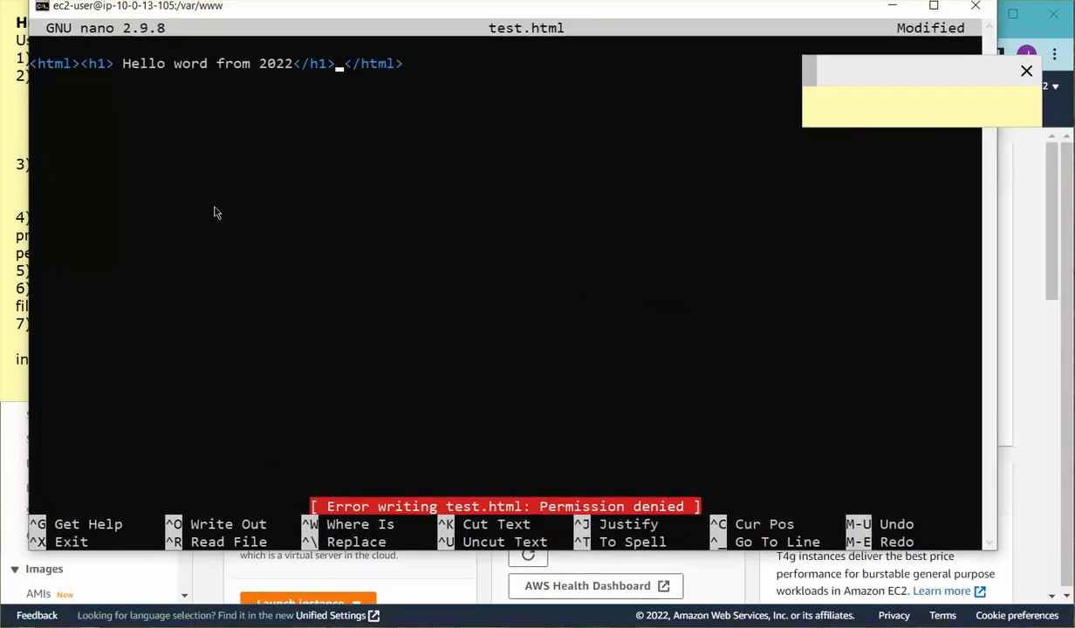
pyautogui.click(373, 310)
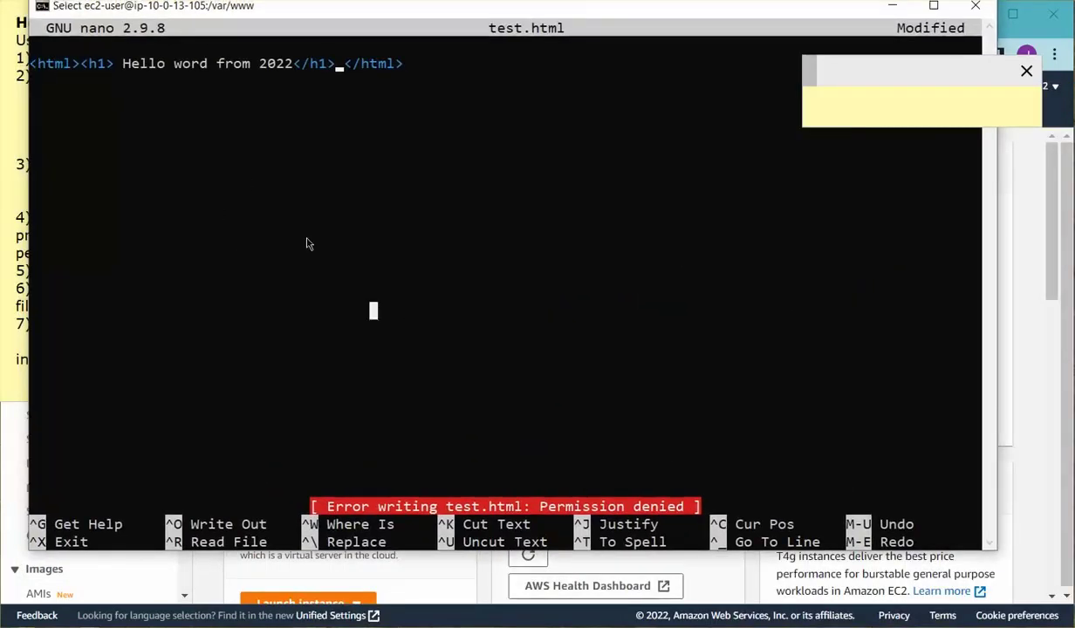
pyautogui.hotkey('ctrl', 'x')
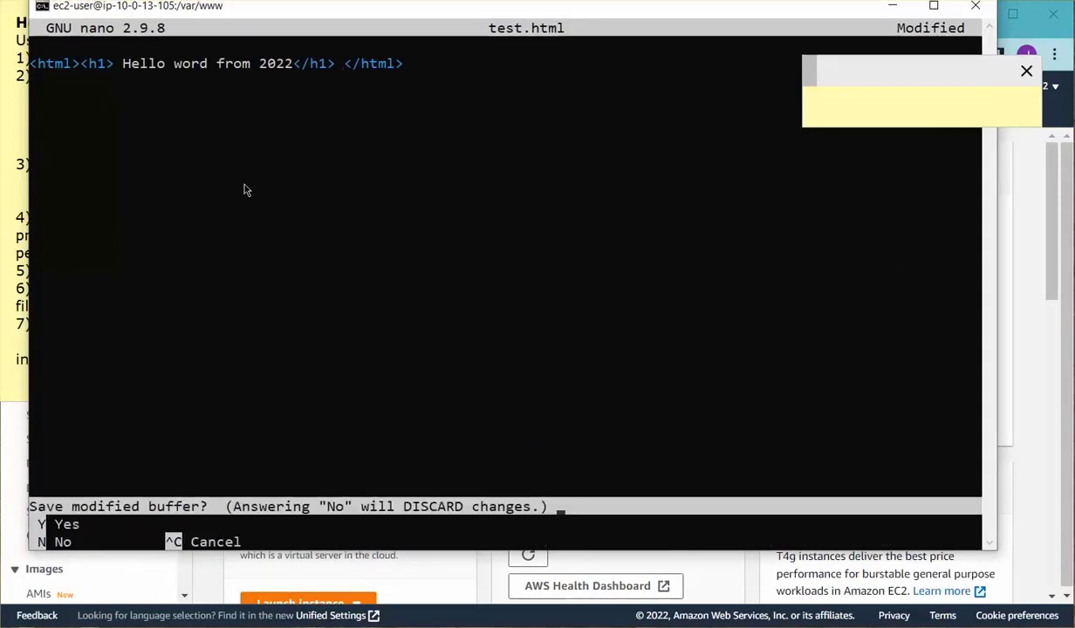
pyautogui.press('n')
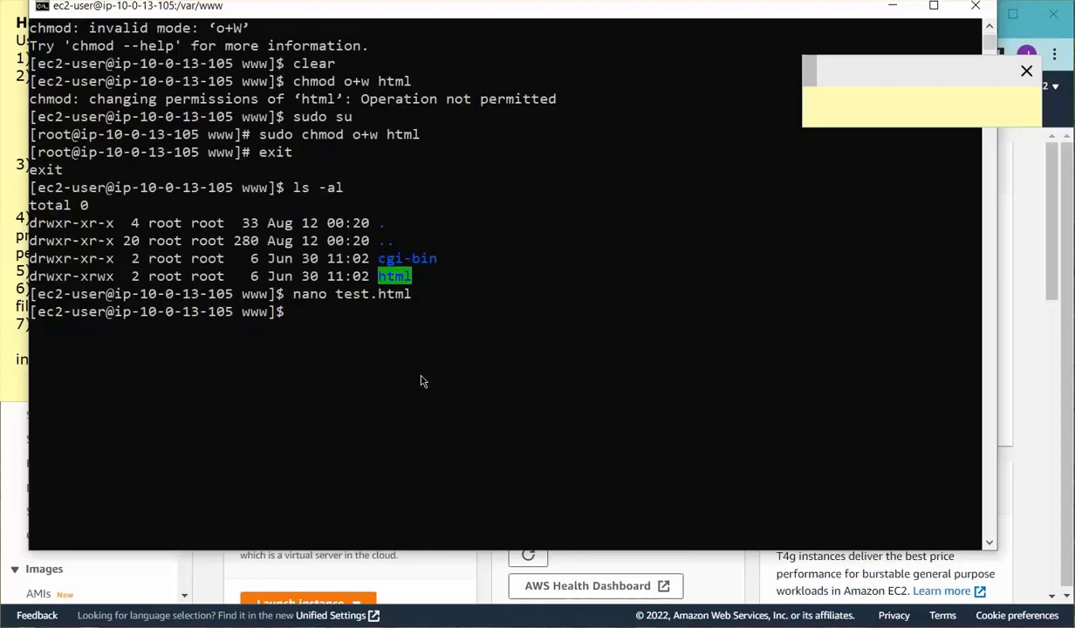
# Change into the html directory and start a new test.html file in nano
pyautogui.write('cd html')
pyautogui.press('Return')
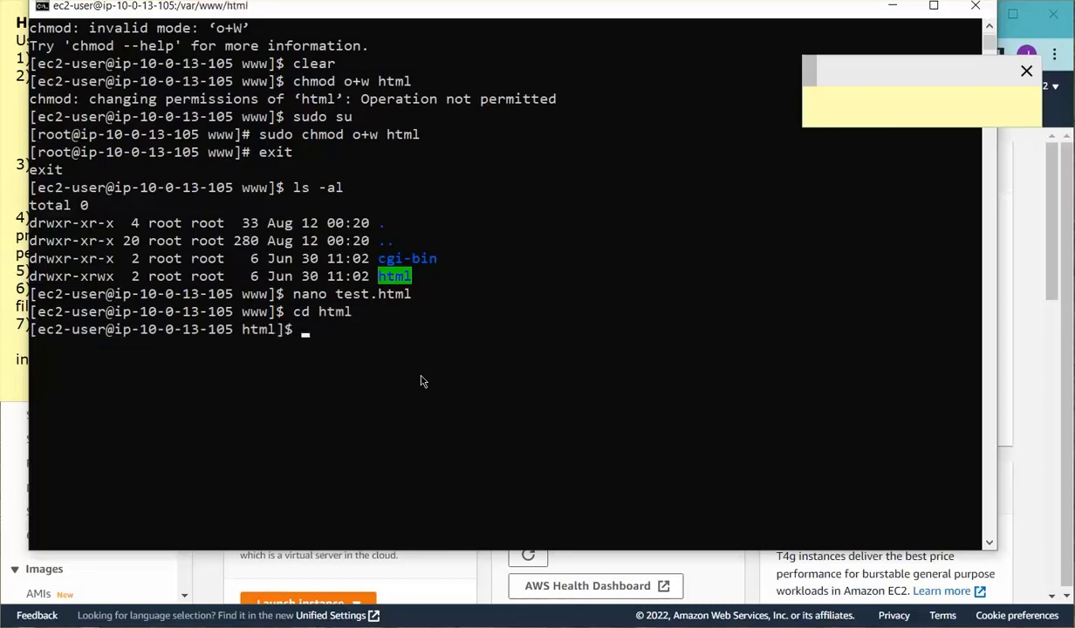
pyautogui.write('nano')
pyautogui.write('test.html')
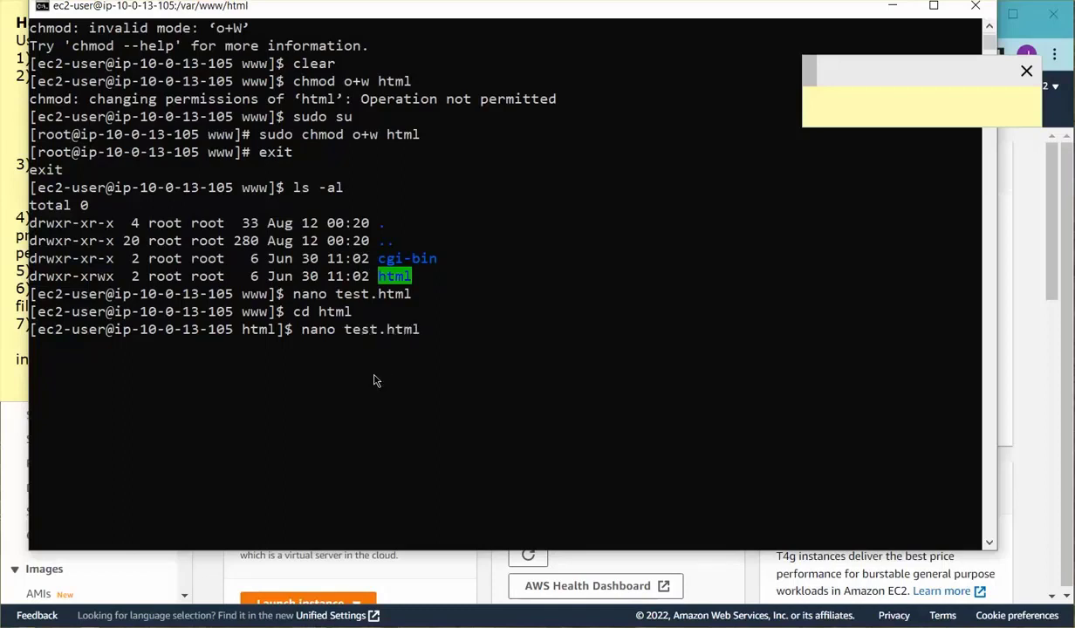
pyautogui.press('Return')
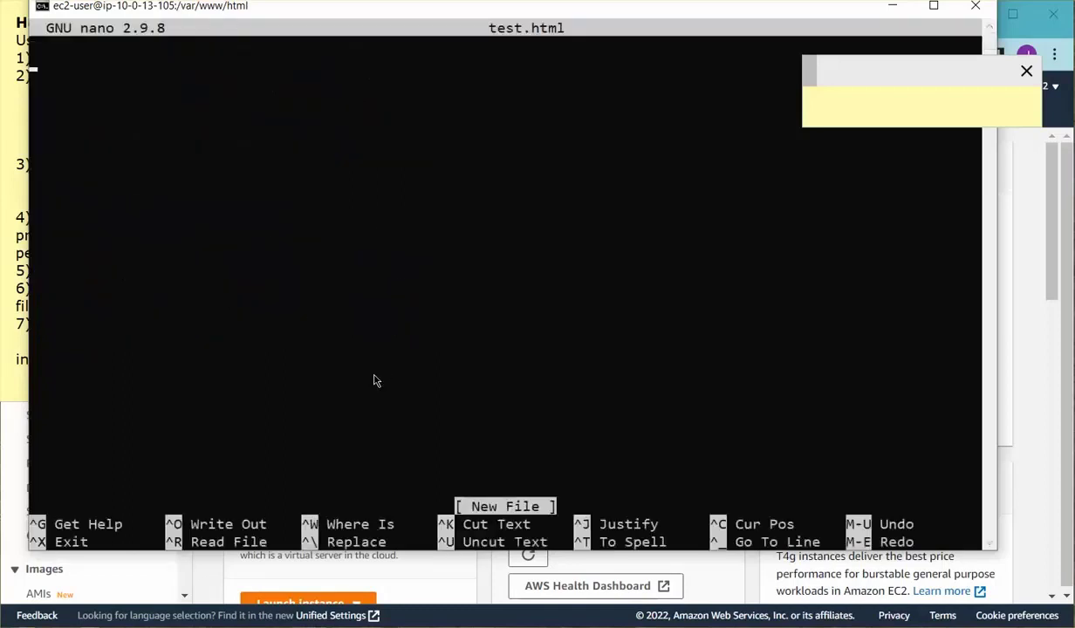
# Begin the page with <html><H1> followed by the text "Hello world from 2022"
pyautogui.write('<htl')
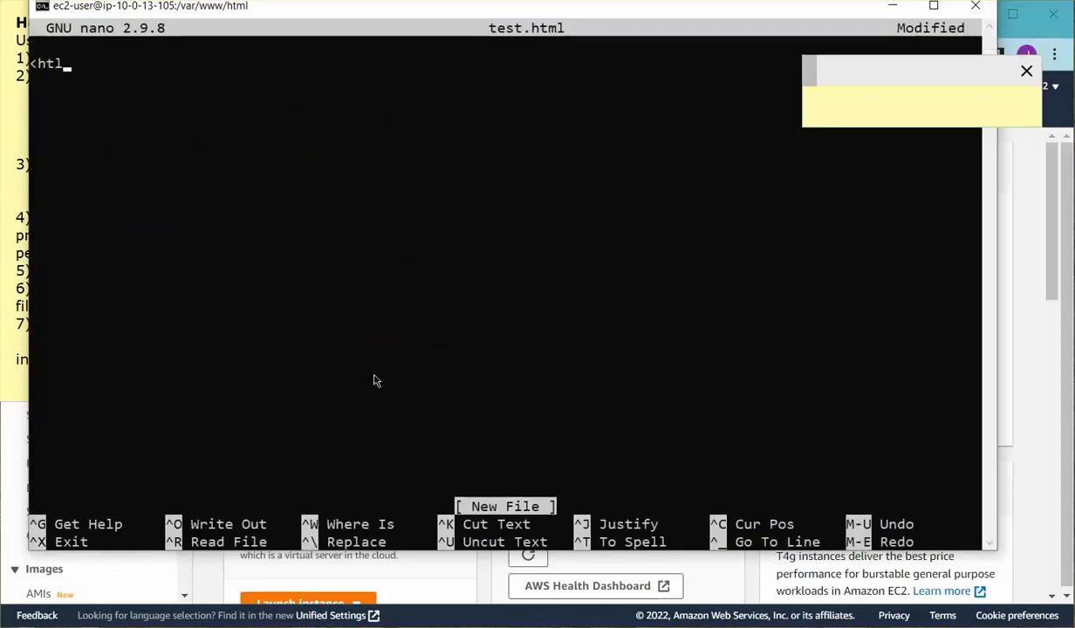
pyautogui.press('BackSpace')
pyautogui.write('ml>')
pyautogui.press('BackSpace')
pyautogui.write('<H1> Hello w')
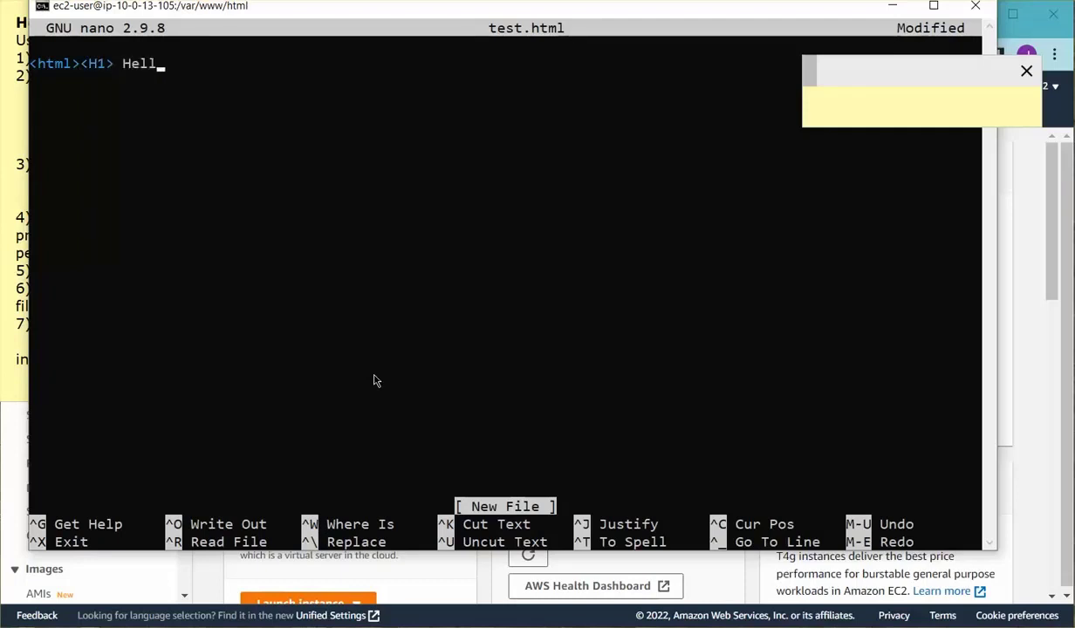
pyautogui.write('orld from ')
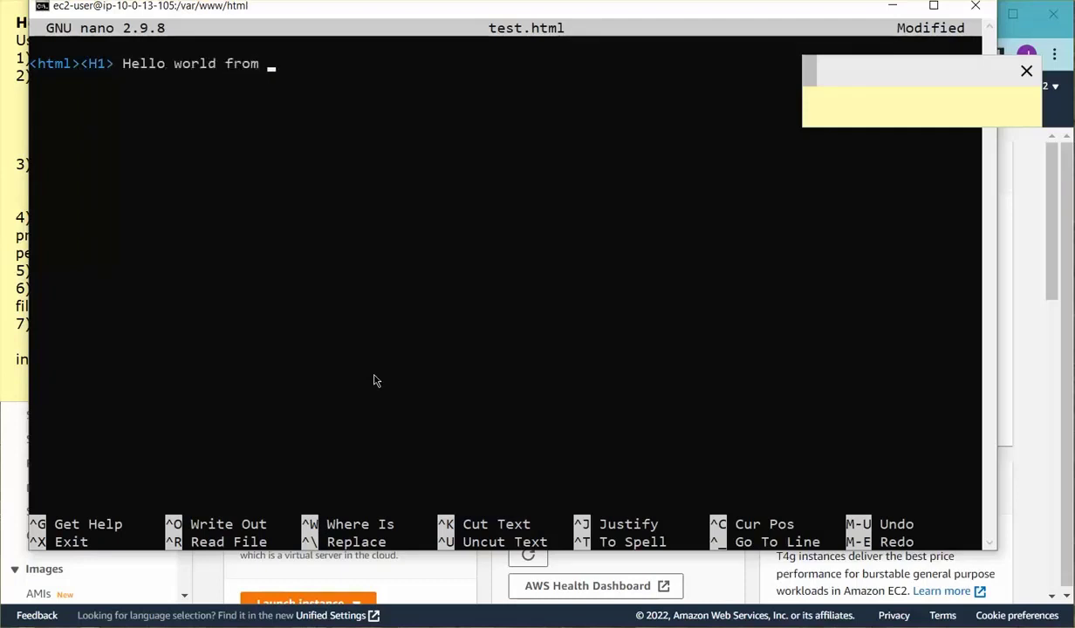
pyautogui.write('2022 <?')
# Change the opening heading tag from uppercase H1 to lowercase h1
pyautogui.press('Left')
pyautogui.press('Left')
pyautogui.press('Left')
pyautogui.press('Left')
pyautogui.press('Left')
pyautogui.press('Left')
pyautogui.press('Left')
pyautogui.press('Left')
pyautogui.press('Left')
pyautogui.press('Left')
pyautogui.press('Left')
pyautogui.press('Left')
pyautogui.press('Left')
pyautogui.press('Left')
pyautogui.press('Left')
pyautogui.press('Left')
pyautogui.press('Left')
pyautogui.press('Left')
pyautogui.press('Left')
pyautogui.press('Left')
pyautogui.press('Left')
pyautogui.press('Left')
pyautogui.press('Left')
pyautogui.press('Left')
pyautogui.press('Left')
pyautogui.press('Left')
pyautogui.press('Right')
pyautogui.press('Right')
pyautogui.press('BackSpace')
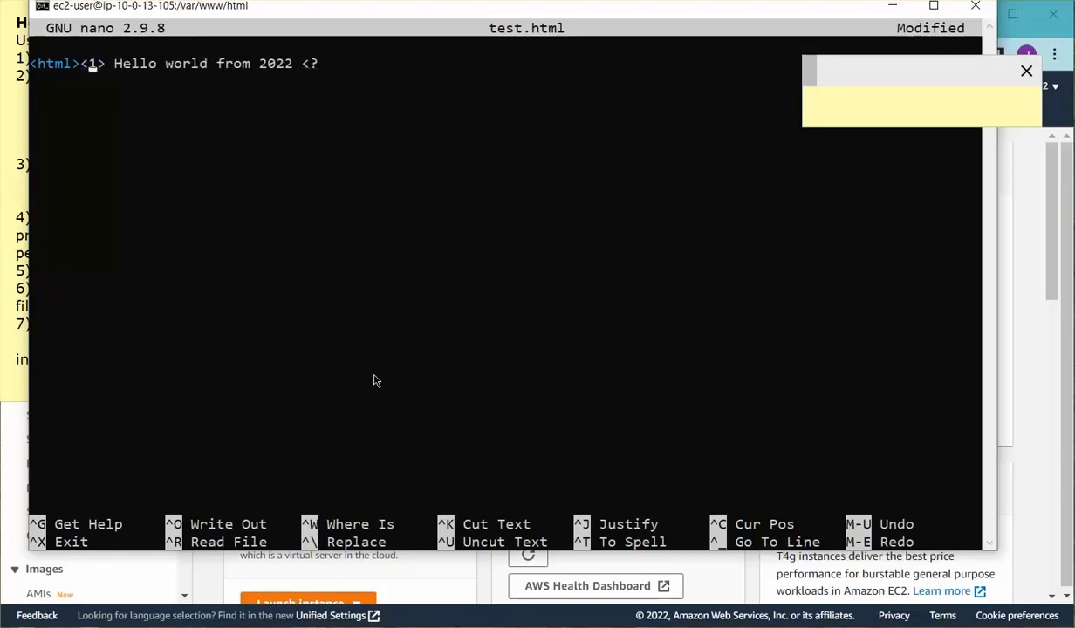
pyautogui.write('h')
# Close the line after 2022 with </h1></html>, replacing the stray question mark
pyautogui.press('Right')
pyautogui.press('Right')
pyautogui.press('Right')
pyautogui.press('Right')
pyautogui.press('Right')
pyautogui.press('Right')
pyautogui.press('Right')
pyautogui.press('Right')
pyautogui.press('Right')
pyautogui.press('Right')
pyautogui.press('Right')
pyautogui.press('Right')
pyautogui.press('Right')
pyautogui.press('Right')
pyautogui.press('Right')
pyautogui.press('Right')
pyautogui.press('Right')
pyautogui.press('Right')
pyautogui.press('Right')
pyautogui.press('Right')
pyautogui.press('Right')
pyautogui.press('Right')
pyautogui.press('Right')
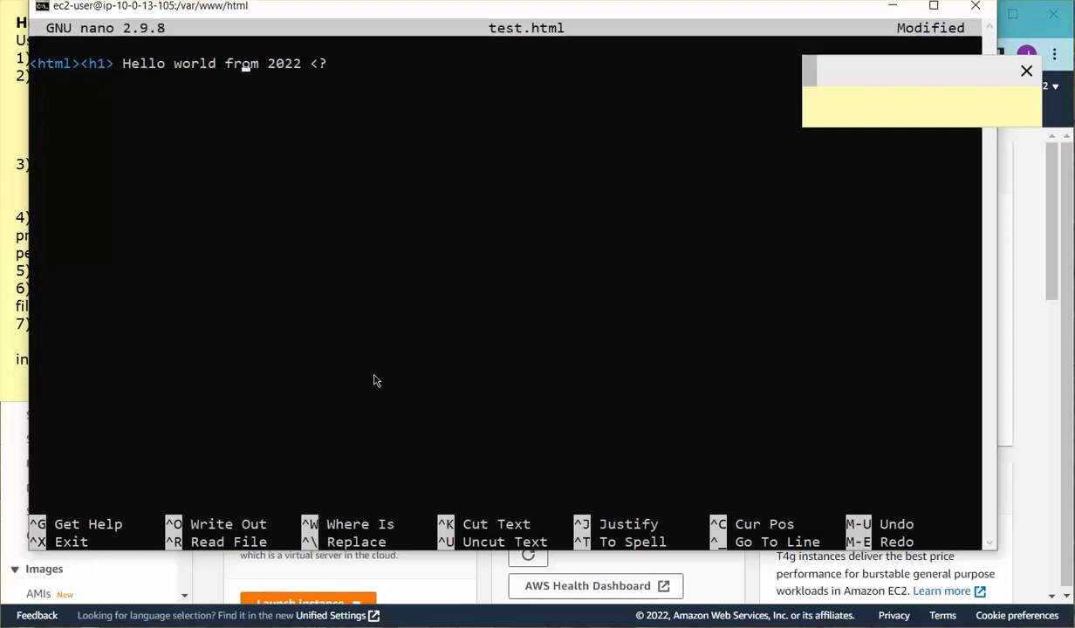
pyautogui.press('BackSpace')
pyautogui.write('/h1><ht')
pyautogui.press('BackSpace')
pyautogui.press('BackSpace')
pyautogui.write('/html')
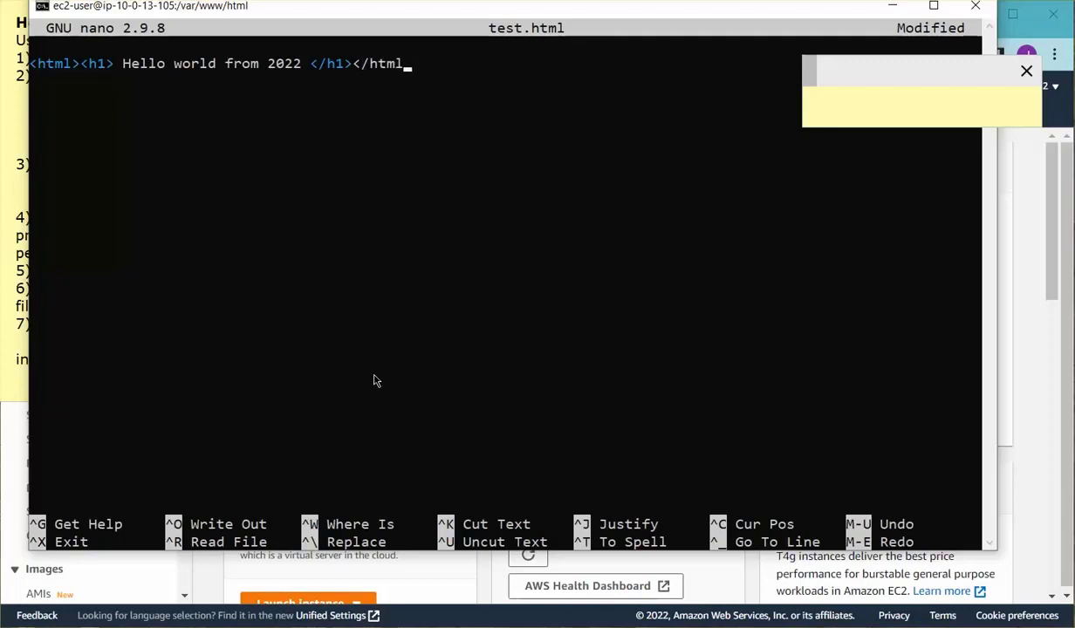
pyautogui.write('<')
pyautogui.press('BackSpace')
pyautogui.write('>')
# Add a line break after the closing tag, save the file as test.html, and exit nano
pyautogui.press('Return')
pyautogui.hotkey('ctrl', 'o')
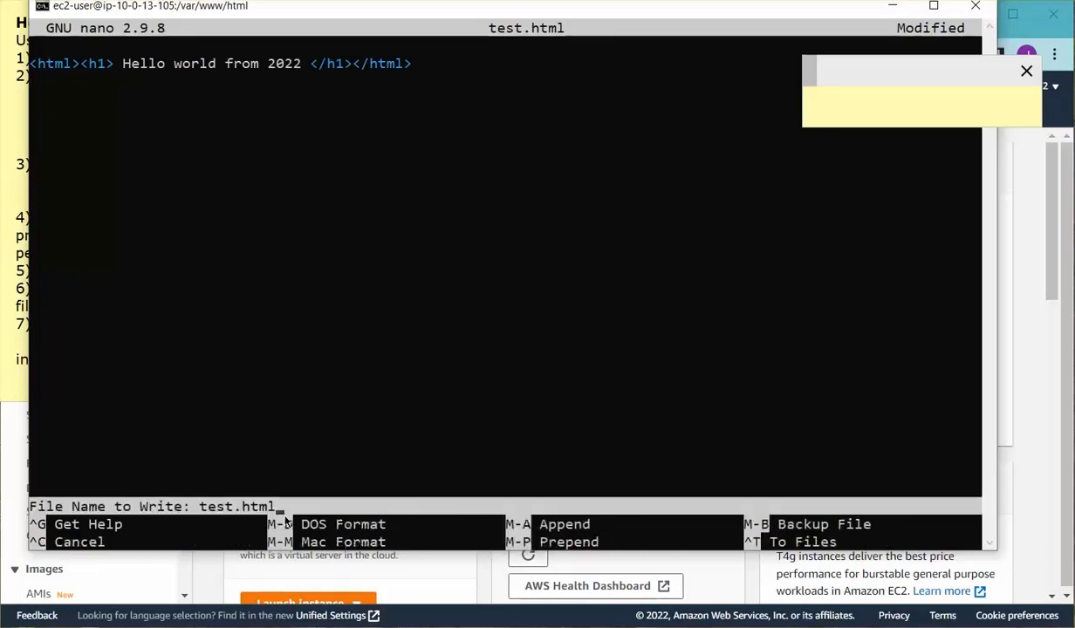
pyautogui.press('Return')
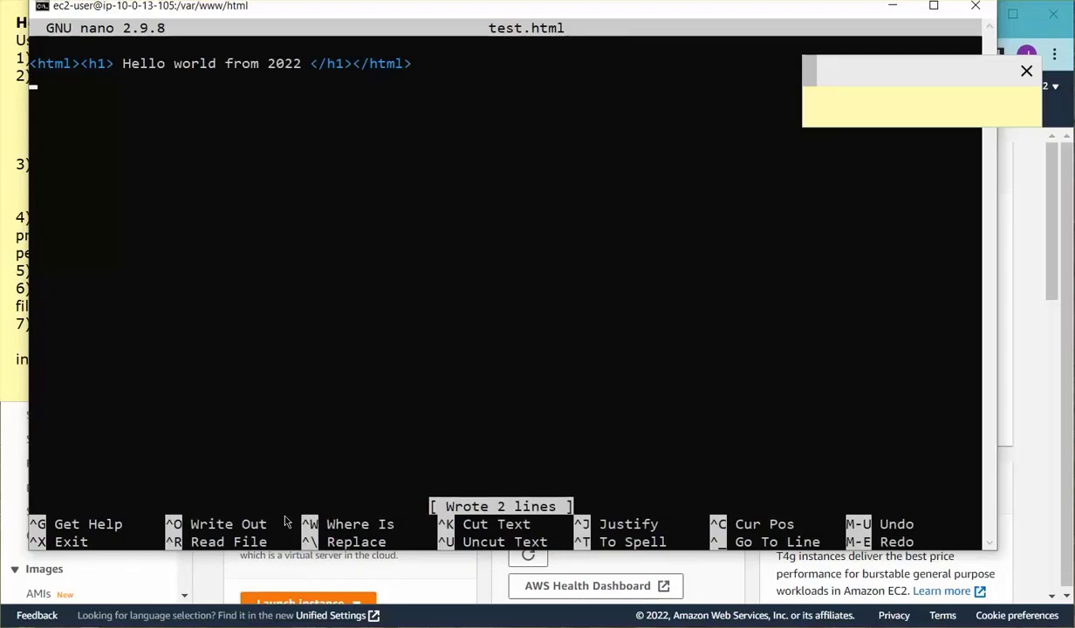
pyautogui.hotkey('ctrl', 'x')
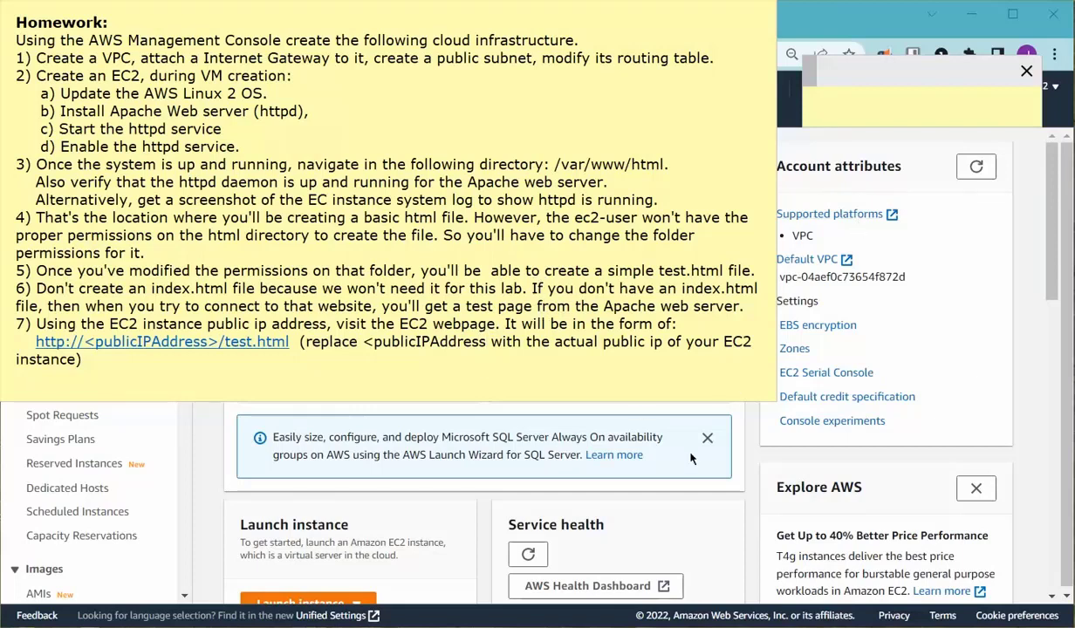
# Switch to the EC2 console in the browser and copy the public IPv4 address of the running Web Server instance
pyautogui.click(976, 332)
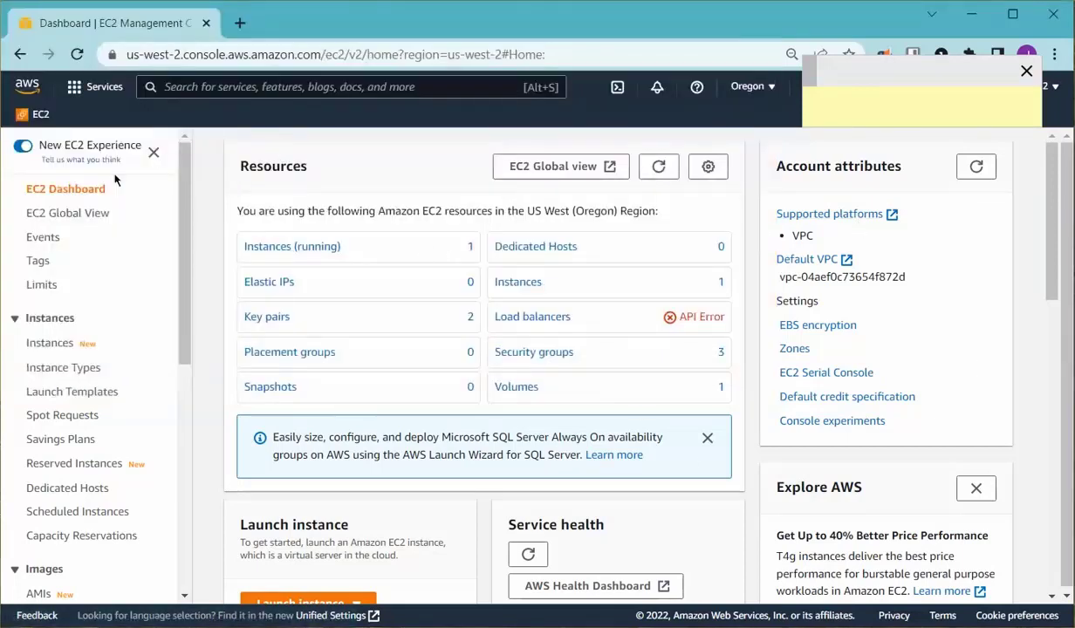
pyautogui.click(312, 251)
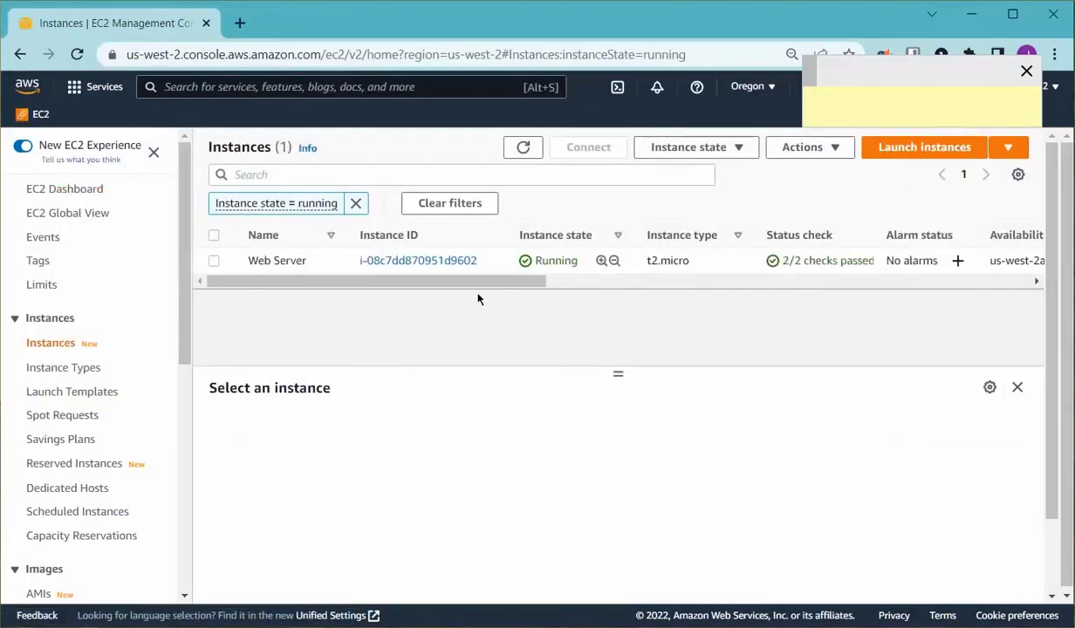
pyautogui.moveTo(542, 283)
pyautogui.mouseDown()
pyautogui.moveTo(644, 283)
pyautogui.moveTo(544, 298)
pyautogui.mouseUp()
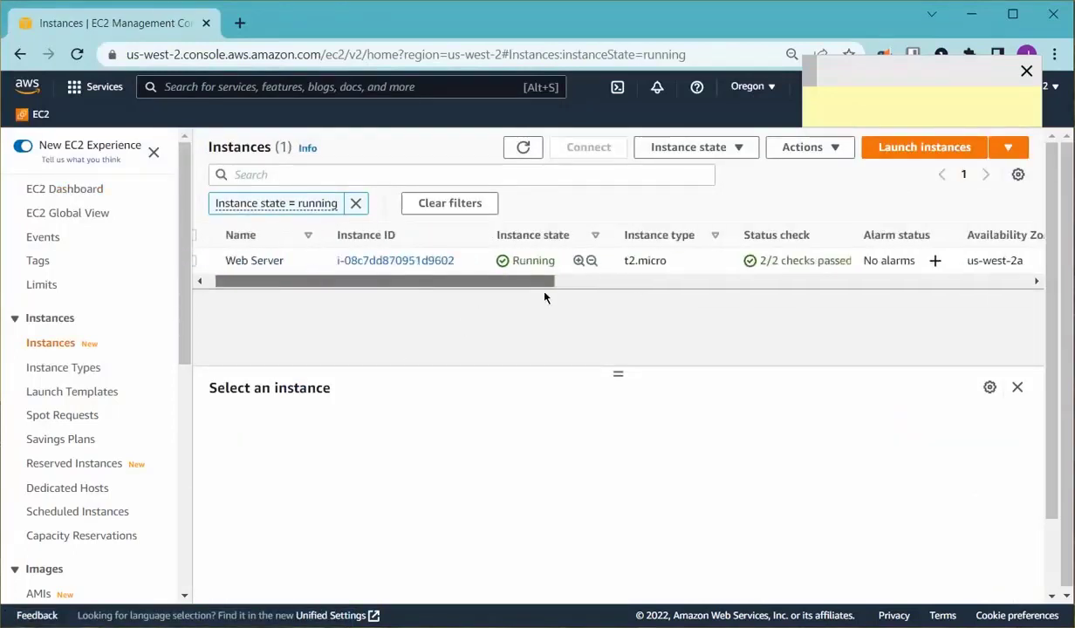
pyautogui.moveTo(265, 283); pyautogui.dragTo(220, 279)
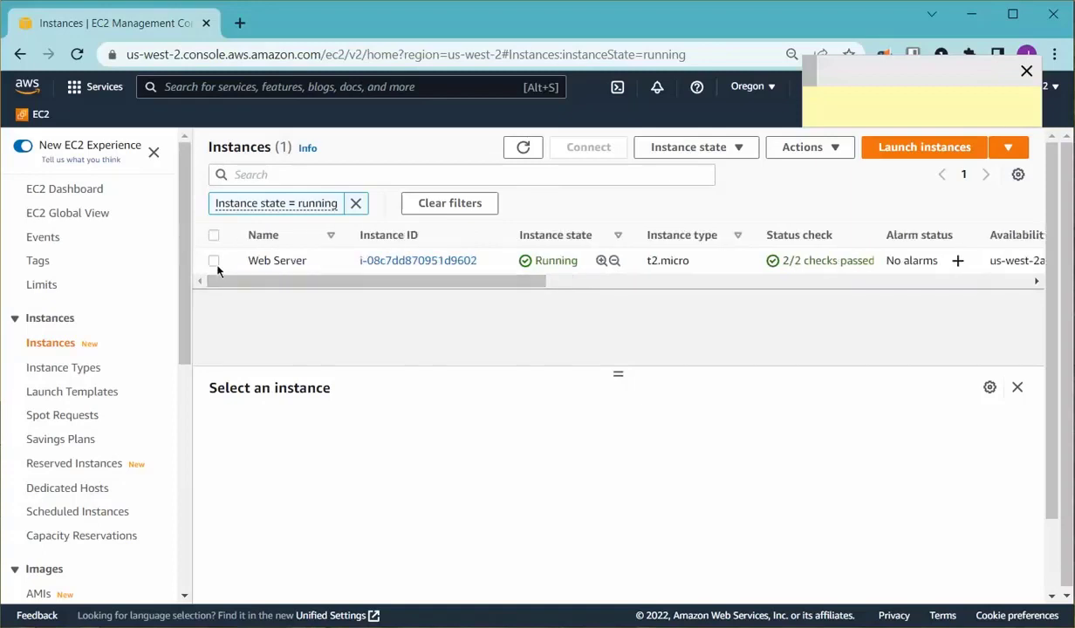
pyautogui.click(214, 261)
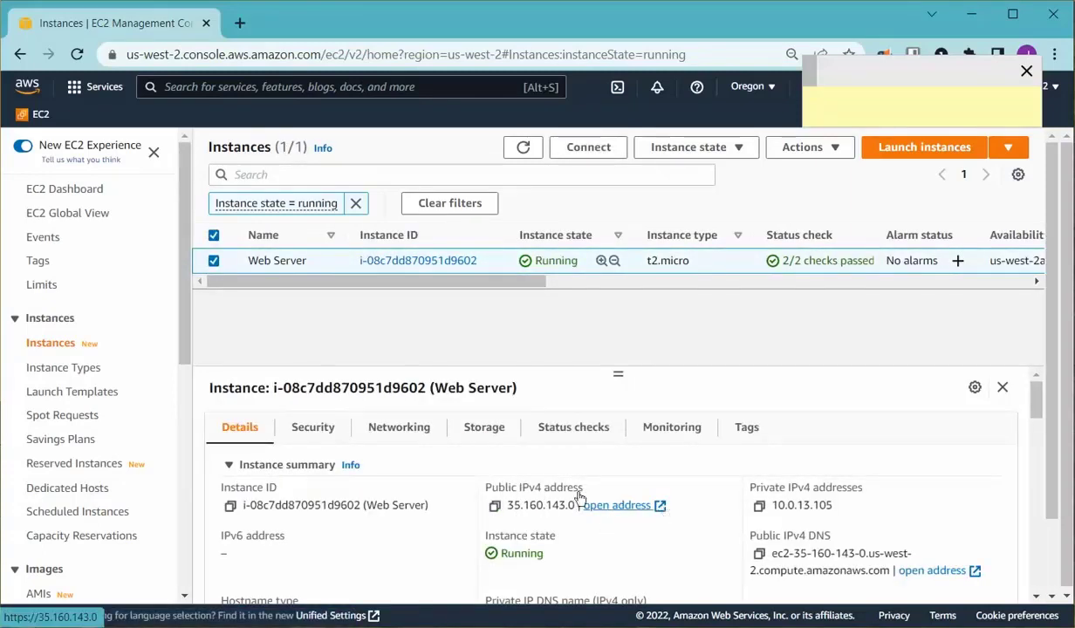
pyautogui.click(495, 505)
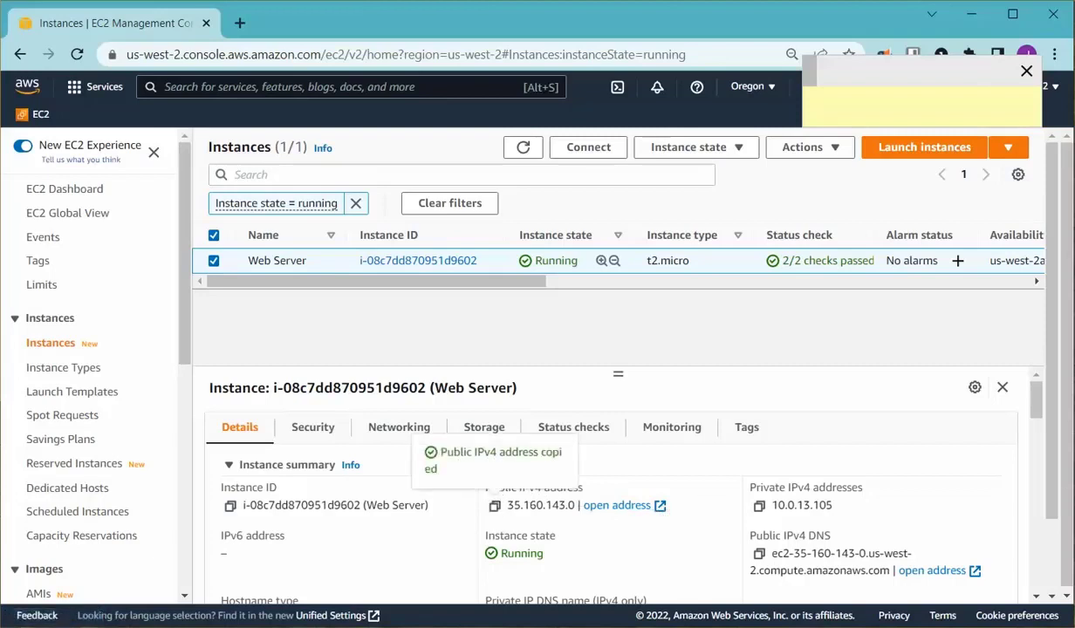
# Open the copied address 35.160.143.0 in a new browser tab
pyautogui.click(239, 23)
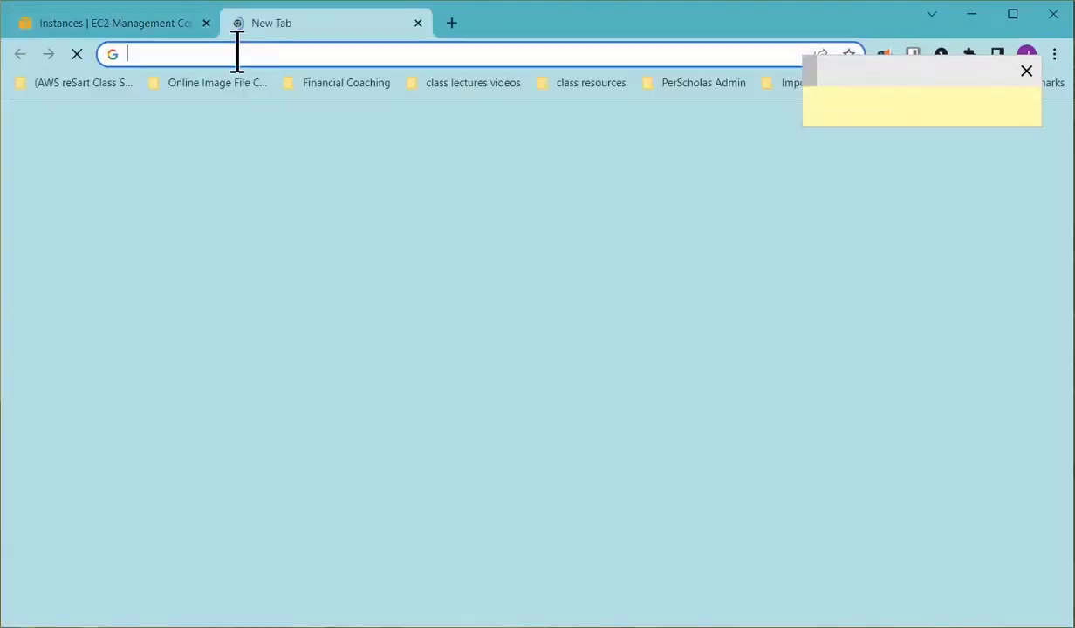
pyautogui.click(218, 55)
pyautogui.rightClick(217, 55)
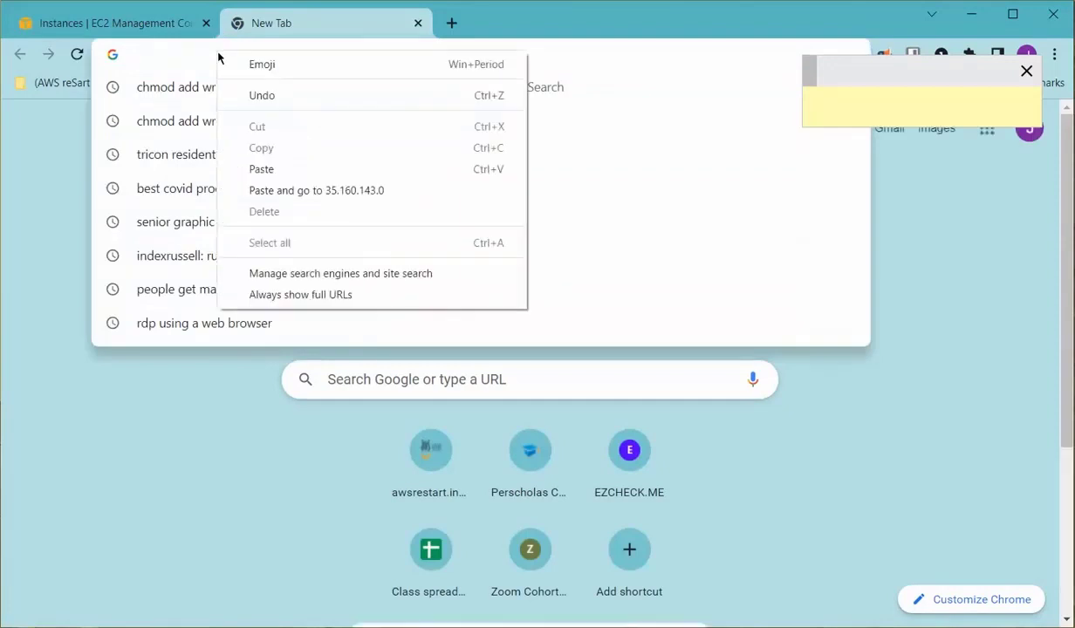
pyautogui.click(268, 179)
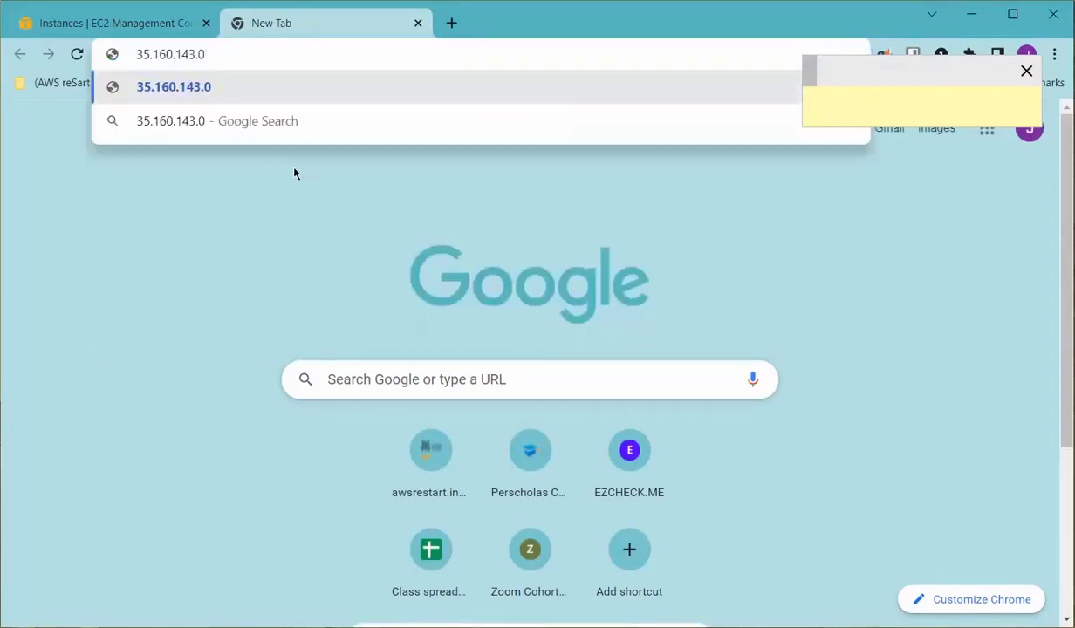
pyautogui.press('Return')
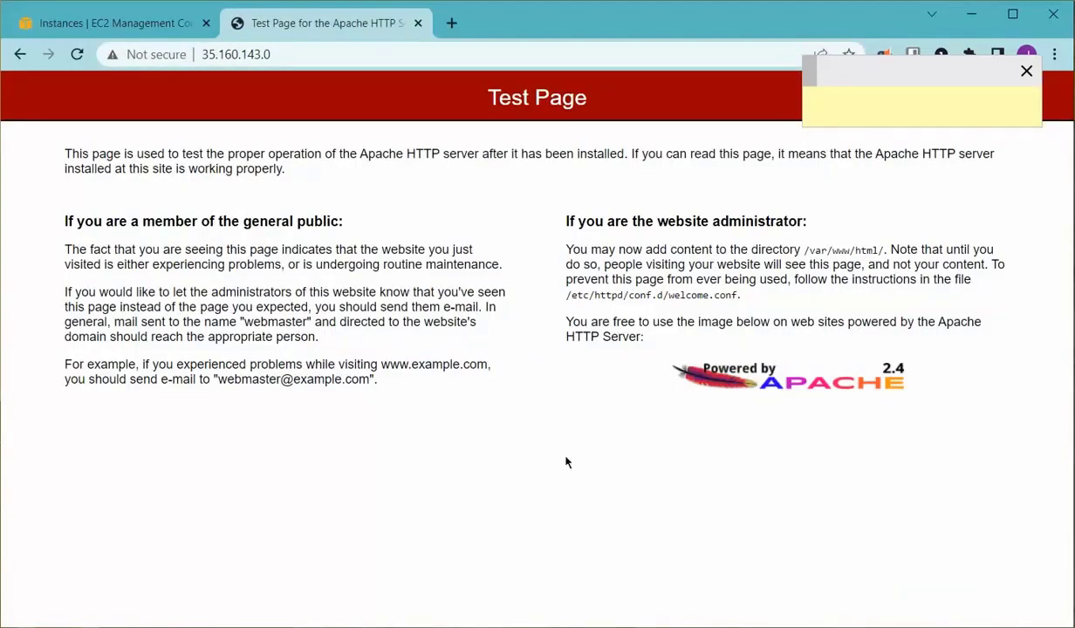
# Extend the address to 35.160.143.0/test.html and load that page
pyautogui.click(272, 52)
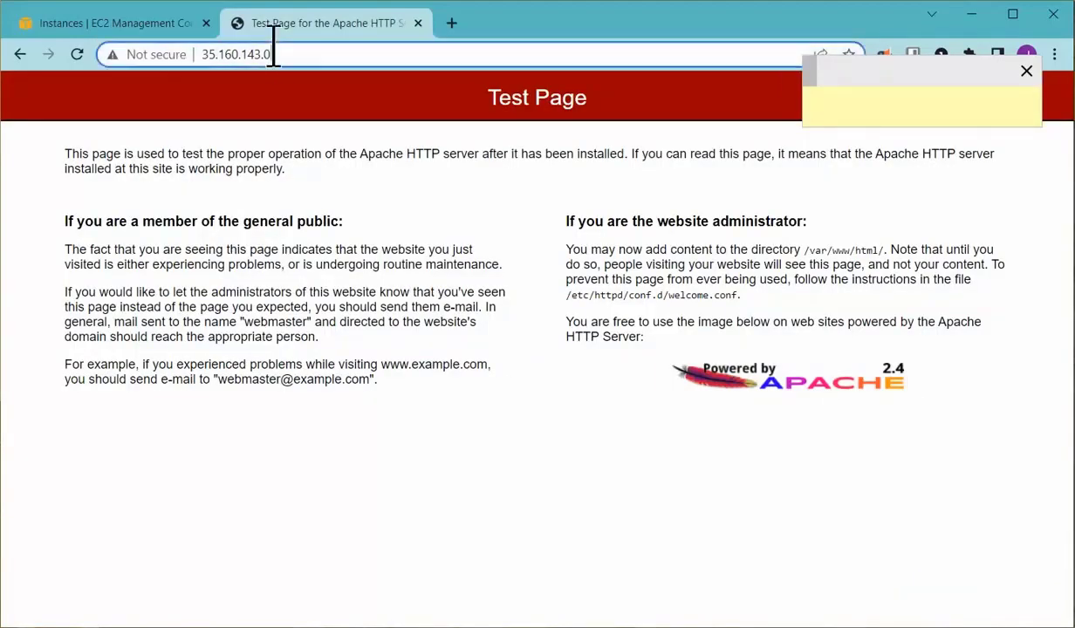
pyautogui.click(374, 61)
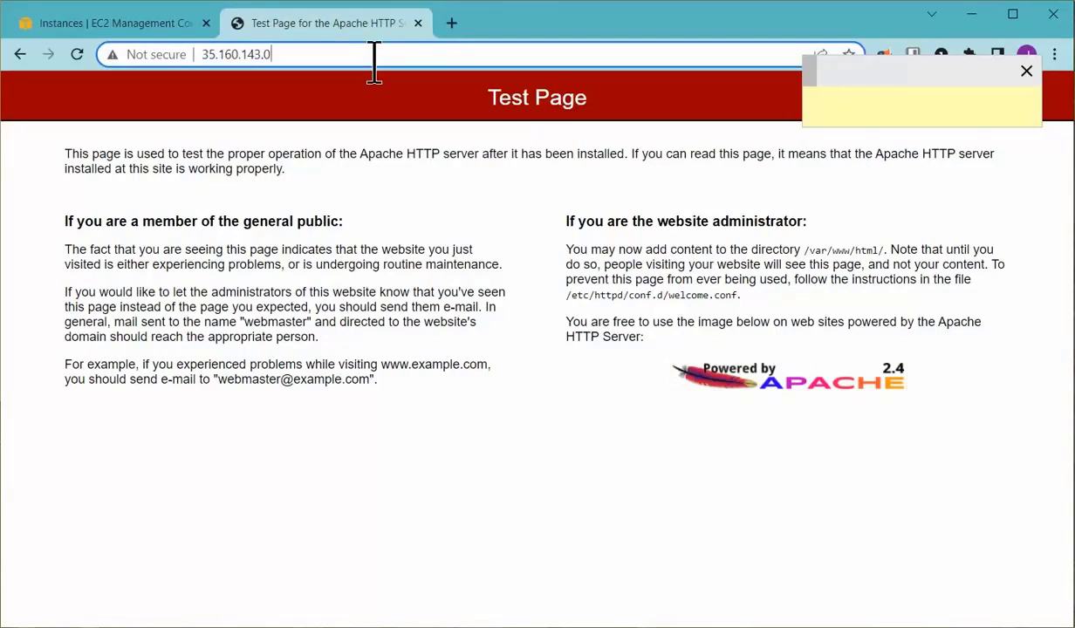
pyautogui.write('/test')
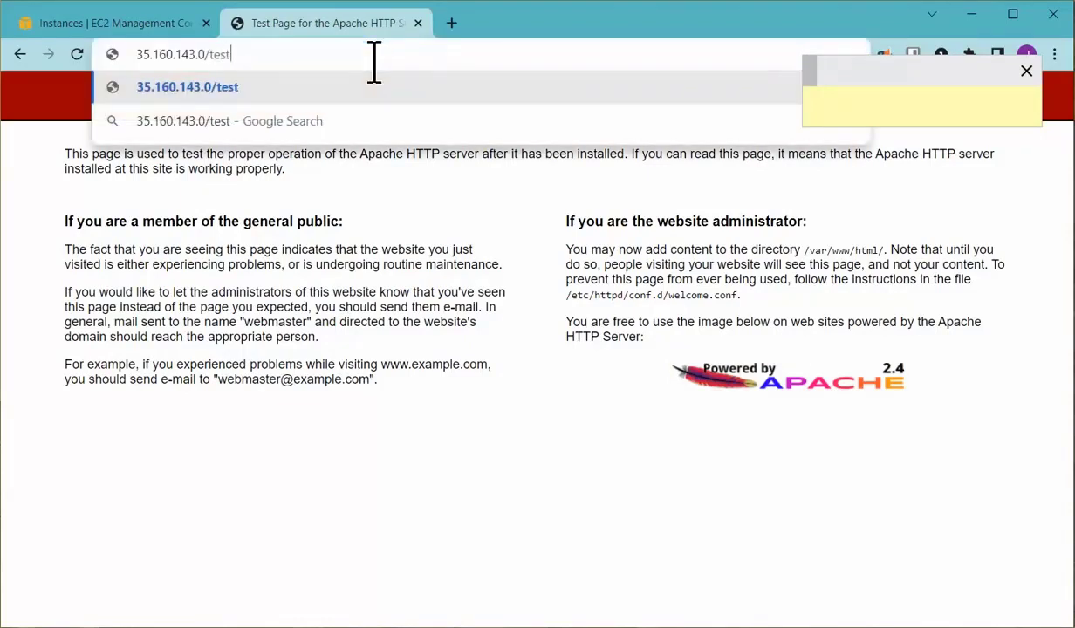
pyautogui.write('.')
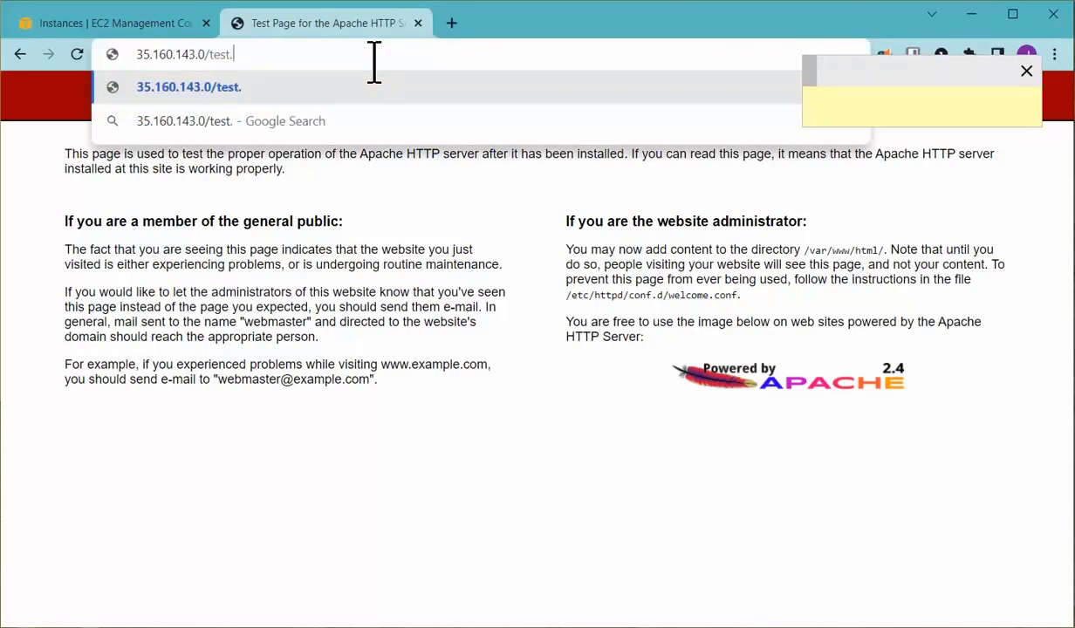
pyautogui.write('html')
pyautogui.press('Return')
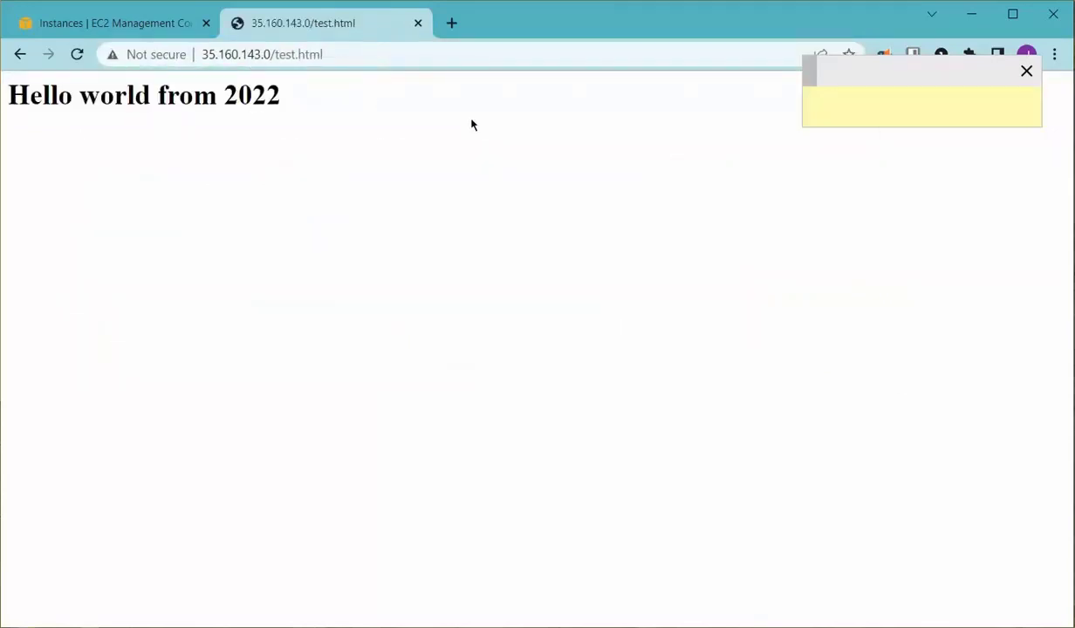
# Switch to the homework note and review the folder permissions, test.html and index.html instructions in items 4 to 6
pyautogui.hotkey('alt', 'Tab')
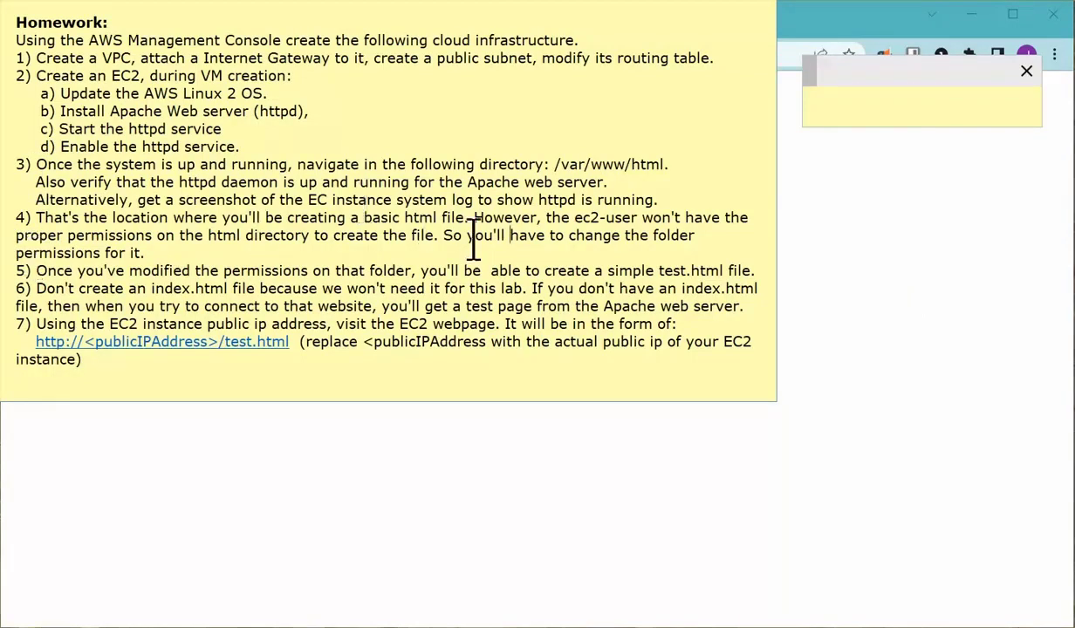
pyautogui.moveTo(441, 234); pyautogui.dragTo(178, 259)
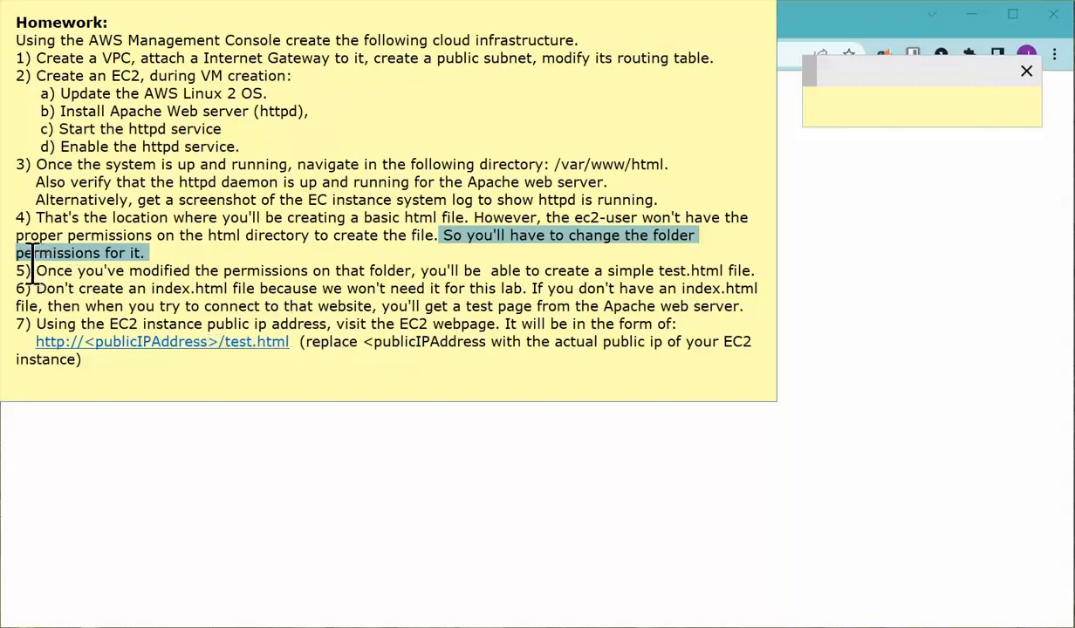
pyautogui.moveTo(33, 262); pyautogui.dragTo(754, 276)
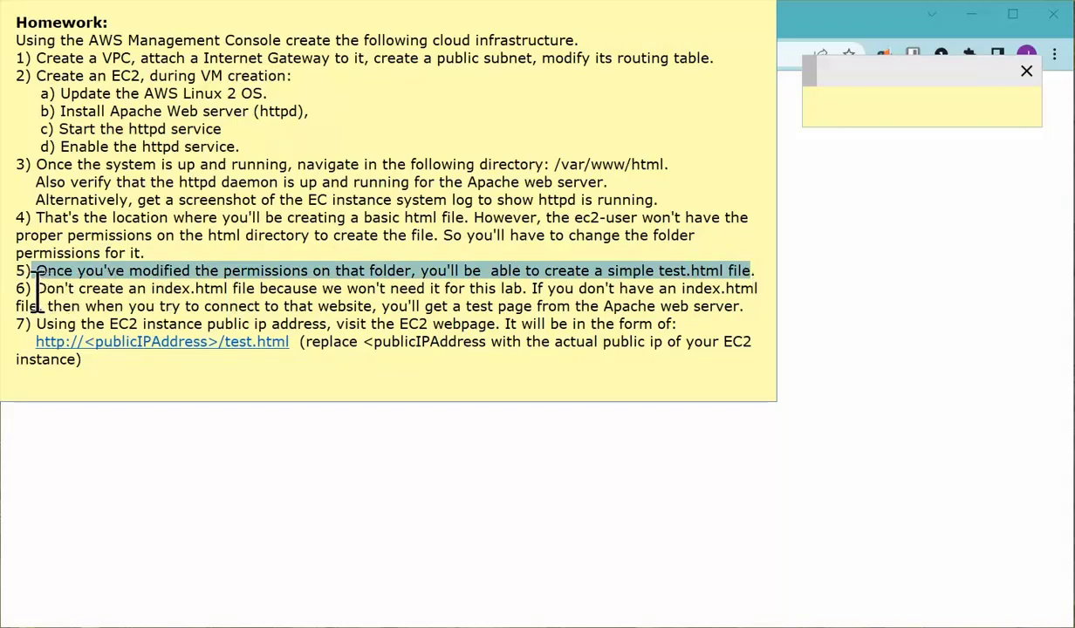
pyautogui.moveTo(35, 290); pyautogui.dragTo(754, 295)
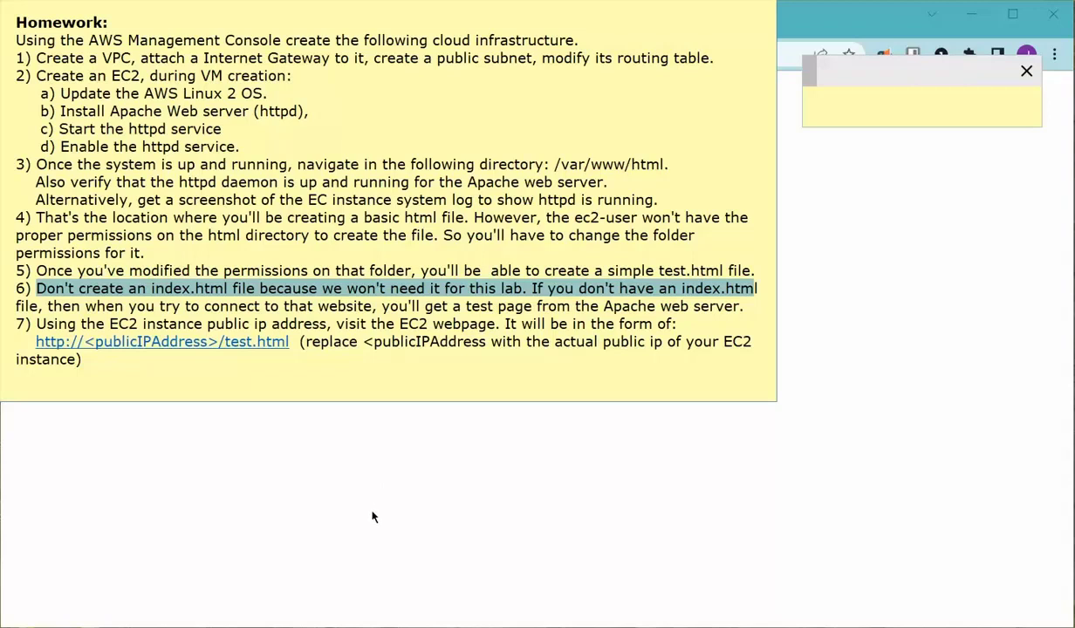
pyautogui.click(48, 305)
pyautogui.moveTo(49, 305); pyautogui.dragTo(755, 301)
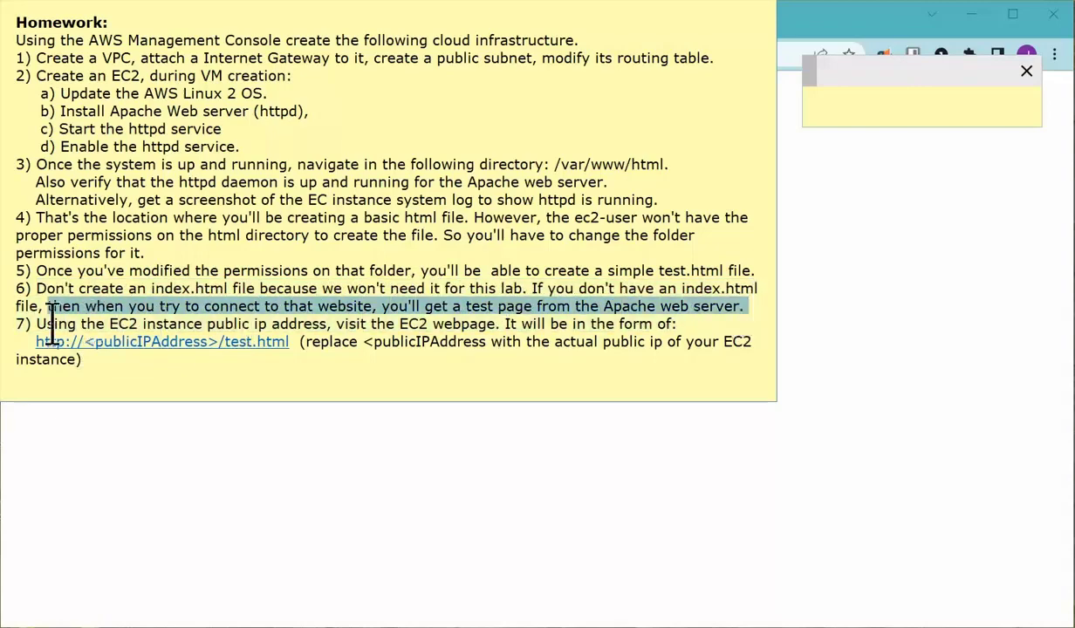